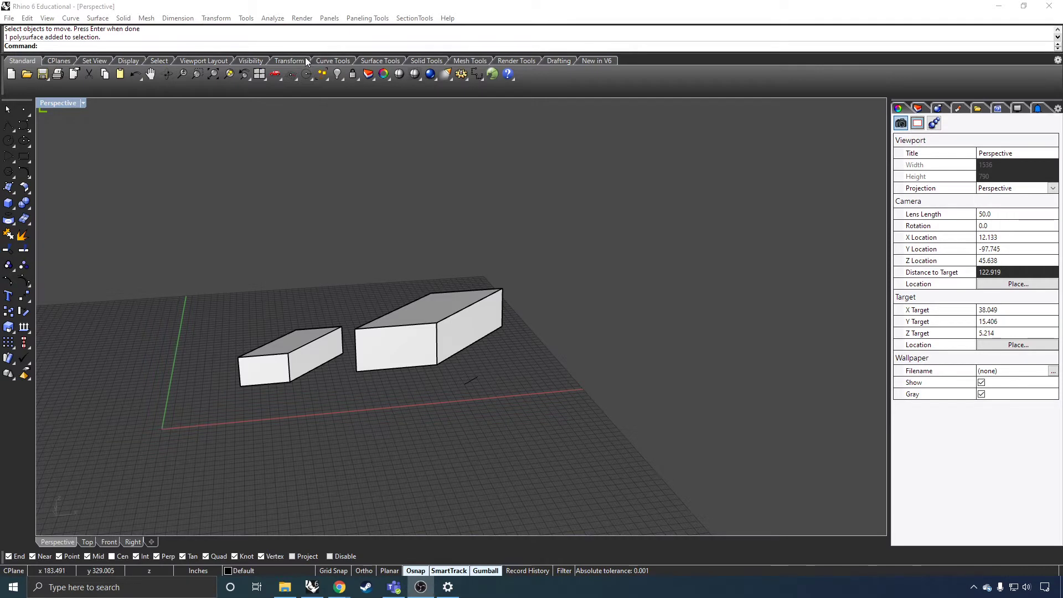
left_click(333, 61)
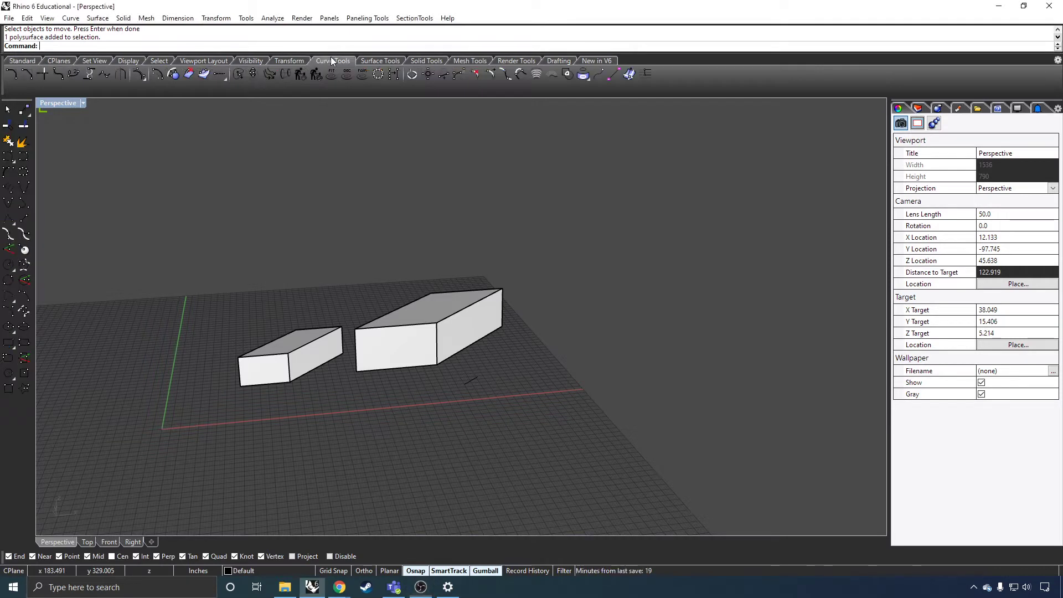
left_click(30, 61)
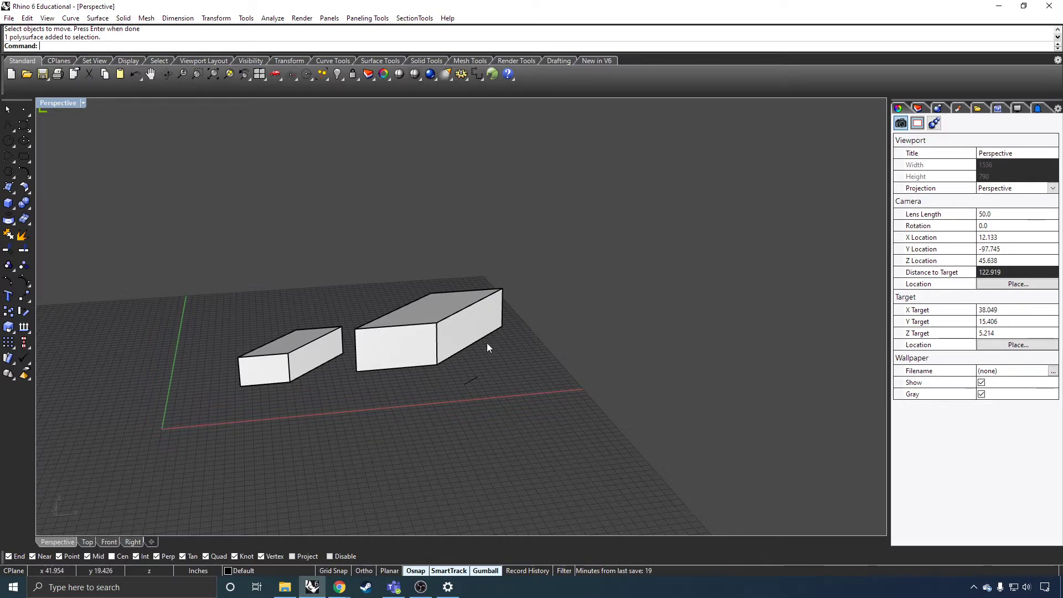
right_click_drag(486, 346, 498, 415)
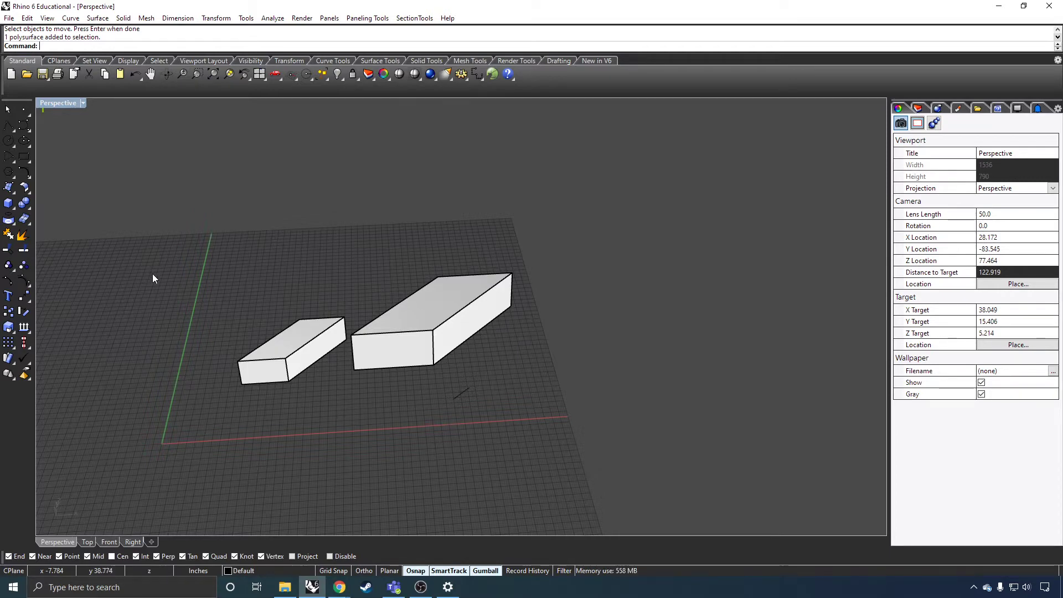
right_click_drag(280, 404, 337, 382)
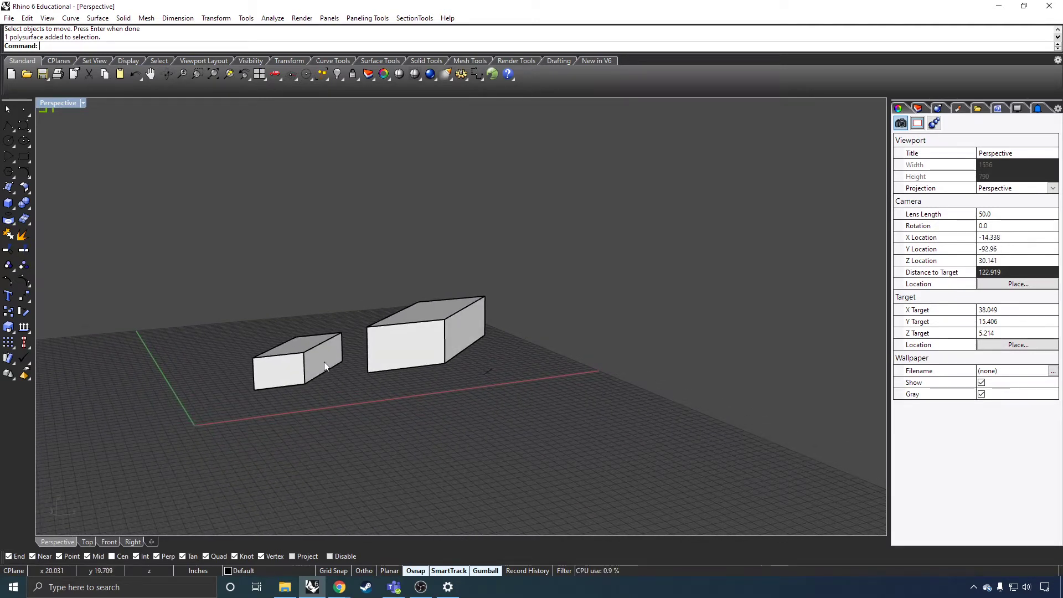
mouse_move(328, 361)
right_mouse_down()
mouse_move(338, 374)
mouse_move(319, 374)
right_mouse_up()
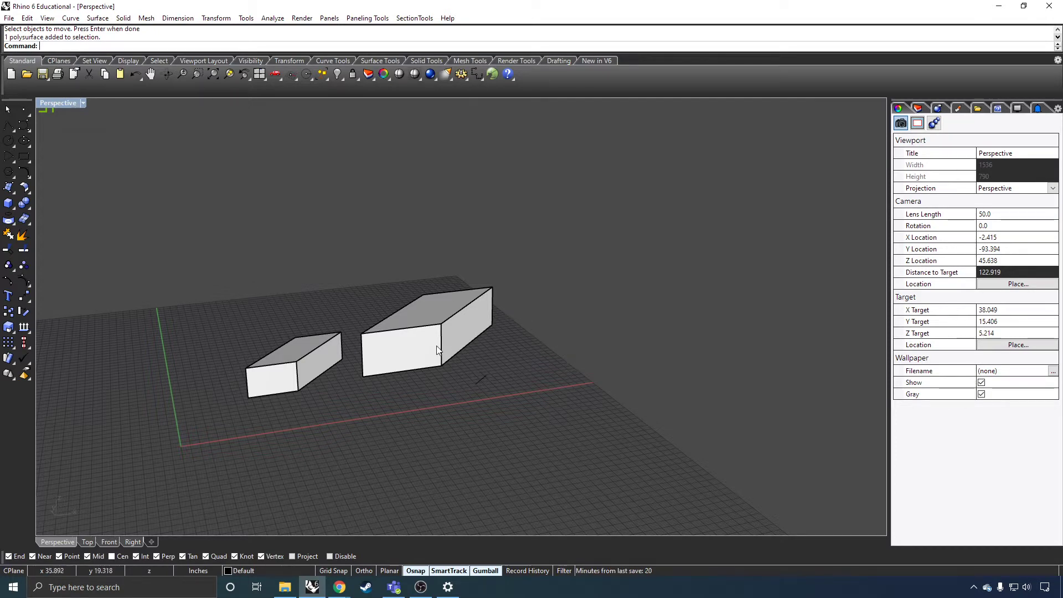
Select the larger box, turn off the Gumball display, and deselect the box
left_click(419, 357)
scroll(481, 351, "up", 5)
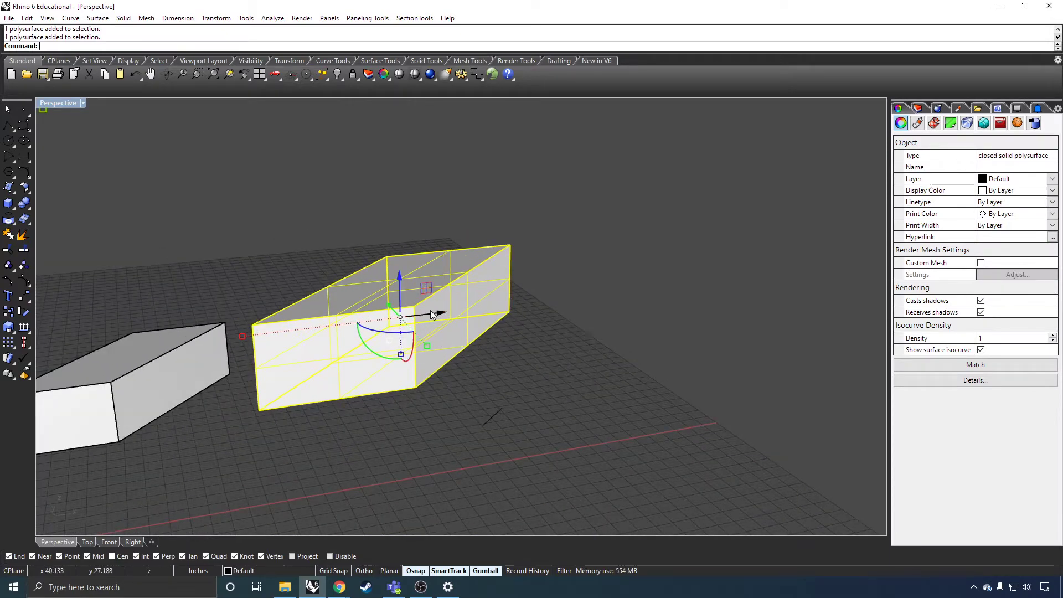
right_click_drag(284, 387, 422, 310)
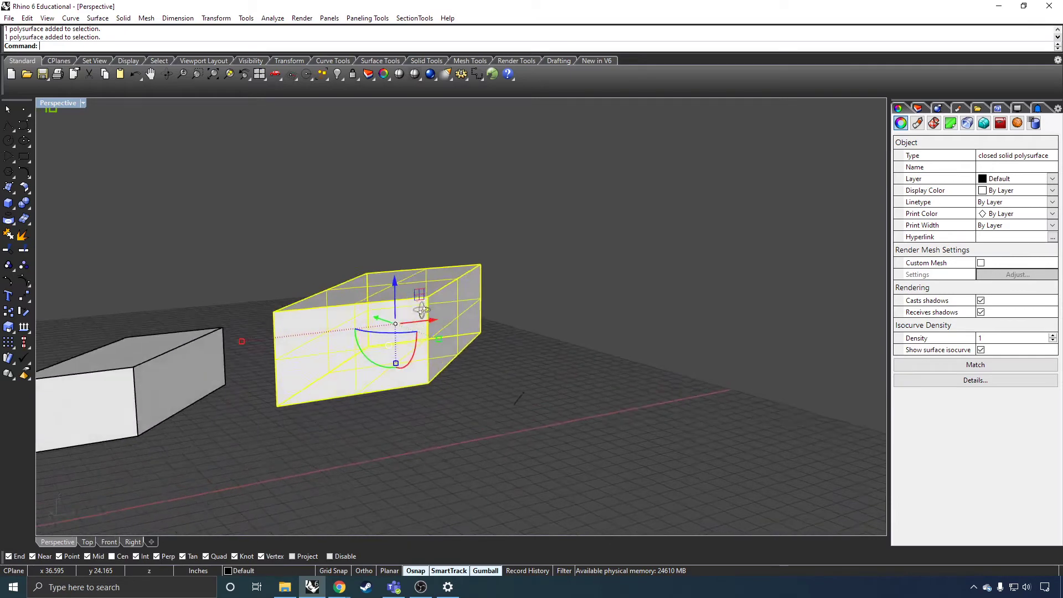
left_click(485, 570)
right_click_drag(470, 498, 490, 443)
scroll(421, 314, "up", 2)
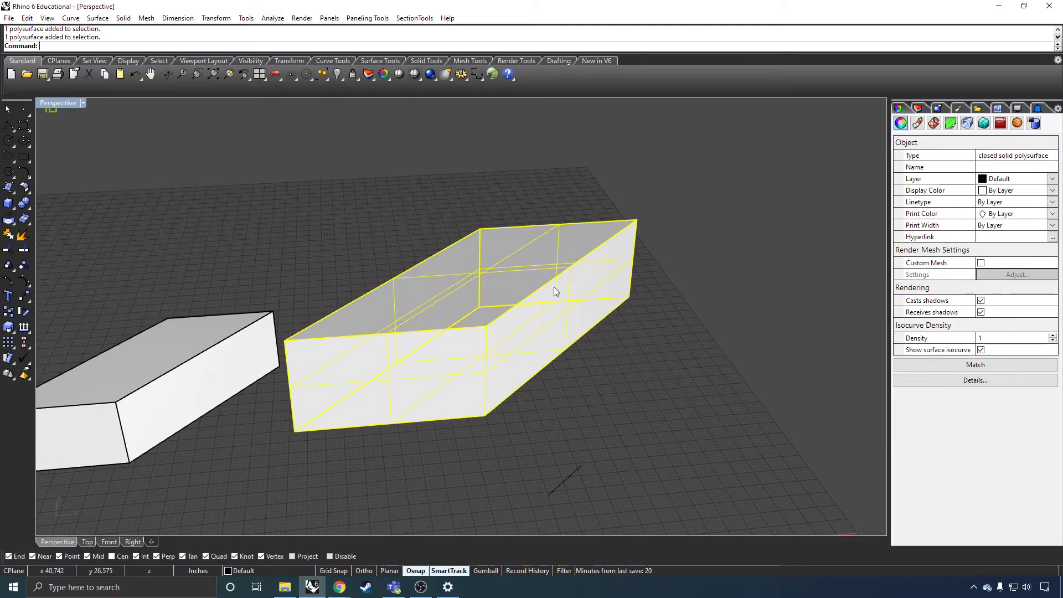
mouse_move(429, 324)
right_mouse_down()
mouse_move(435, 333)
mouse_move(456, 304)
mouse_move(441, 307)
right_mouse_up()
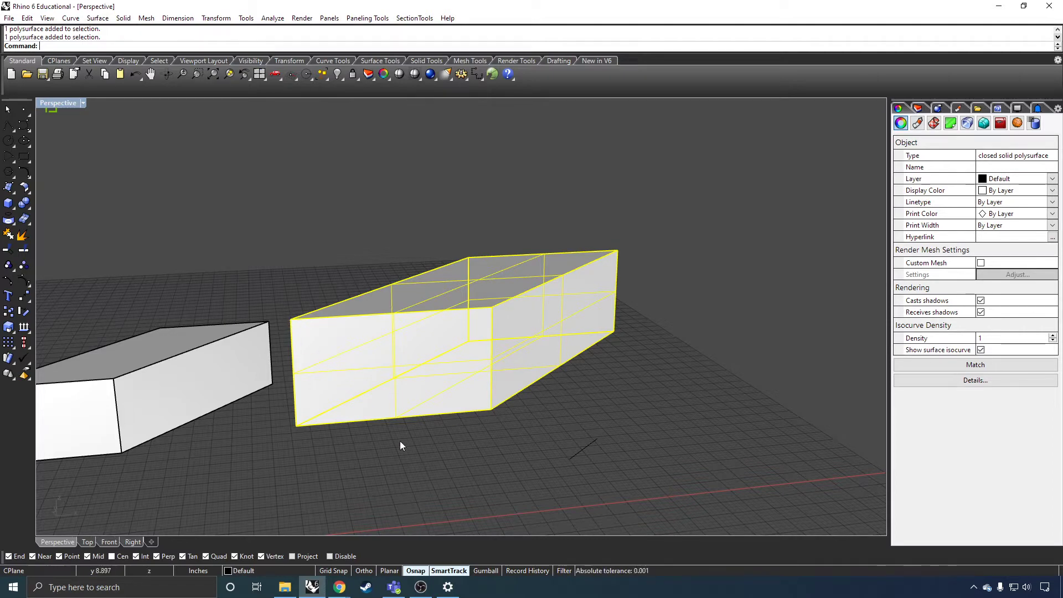
left_click(374, 459)
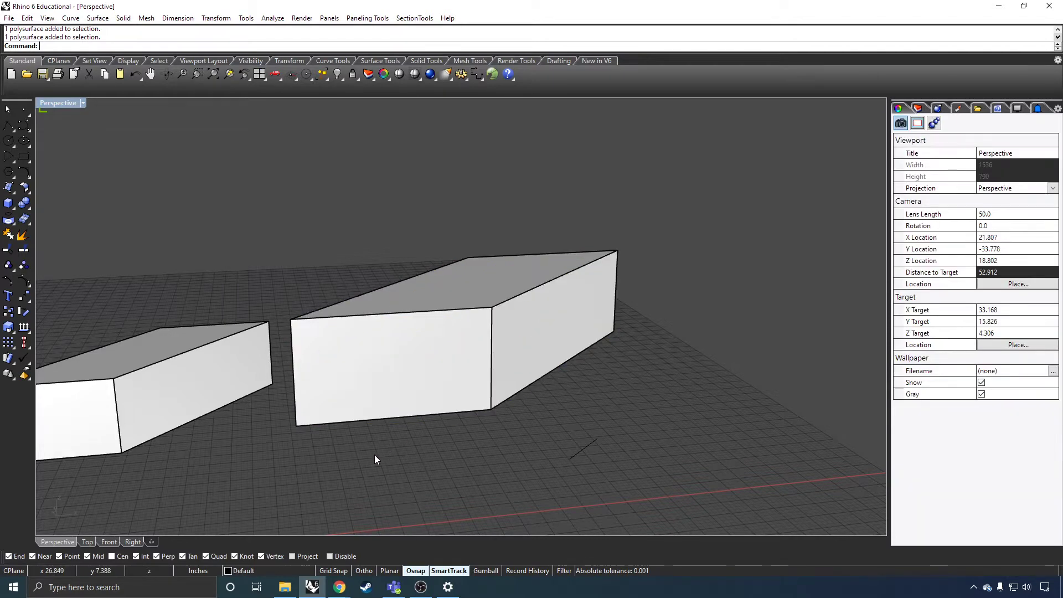
Examine the short line on the ground plane beside the larger box, selecting and deselecting it to view its object properties
scroll(637, 388, "down", 2)
scroll(615, 410, "up", 4)
left_click(613, 425)
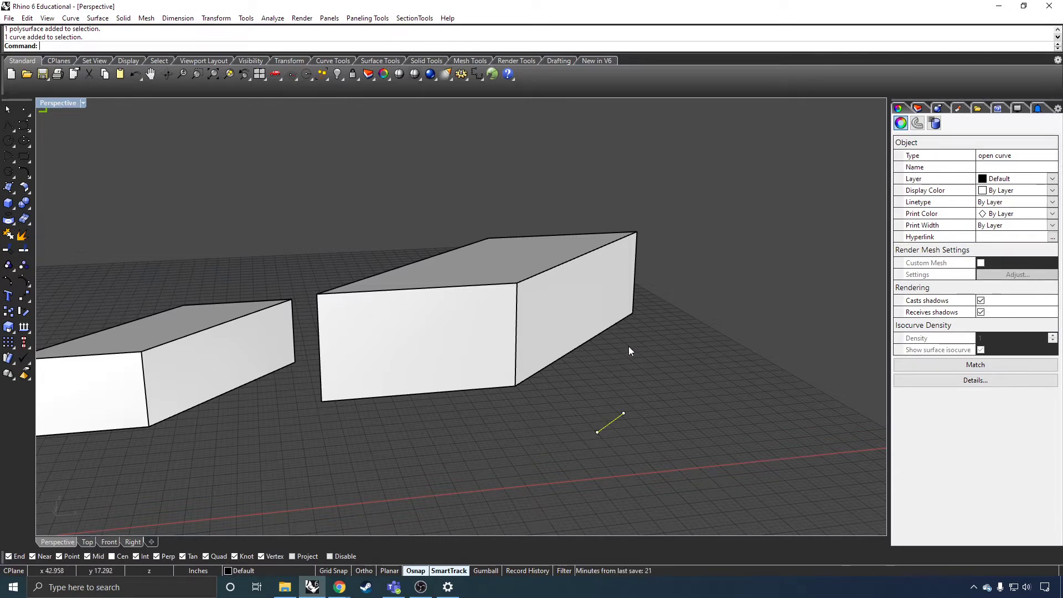
scroll(629, 347, "down", 1)
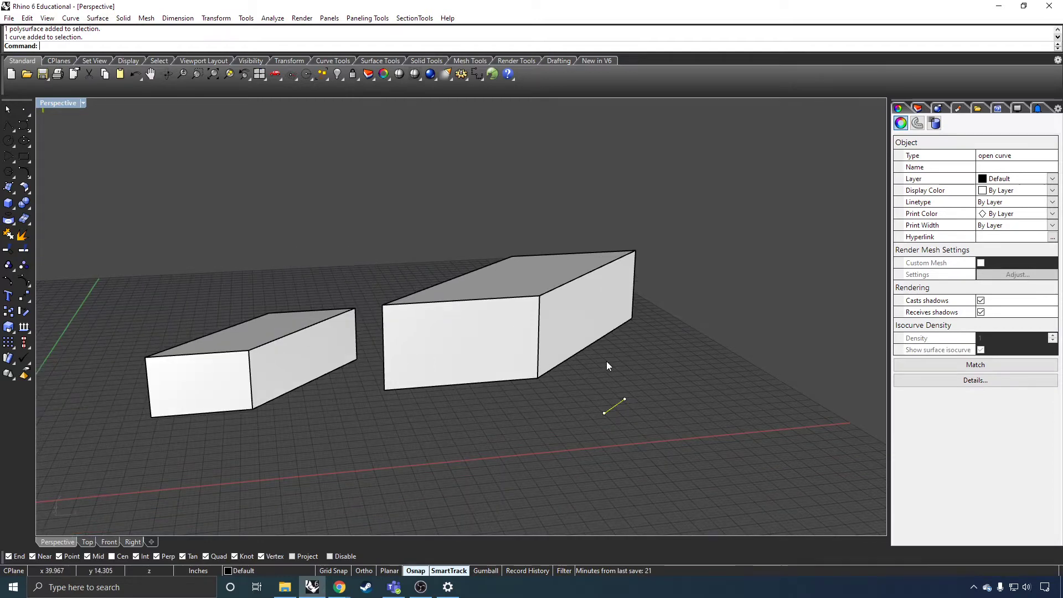
left_click(583, 399)
right_click_drag(583, 400, 609, 472)
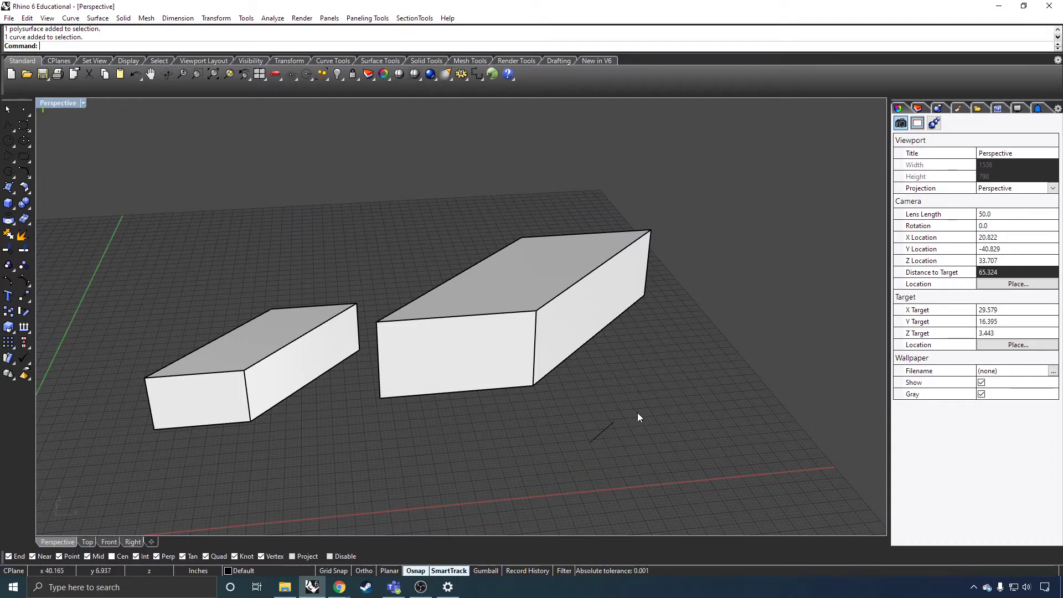
left_click(602, 432)
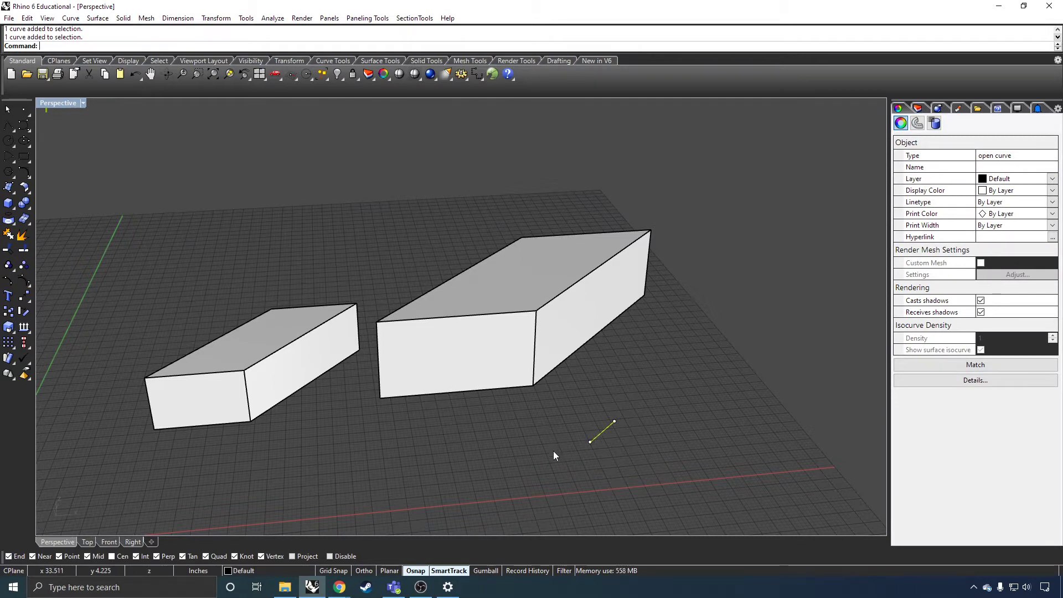
left_click(483, 459)
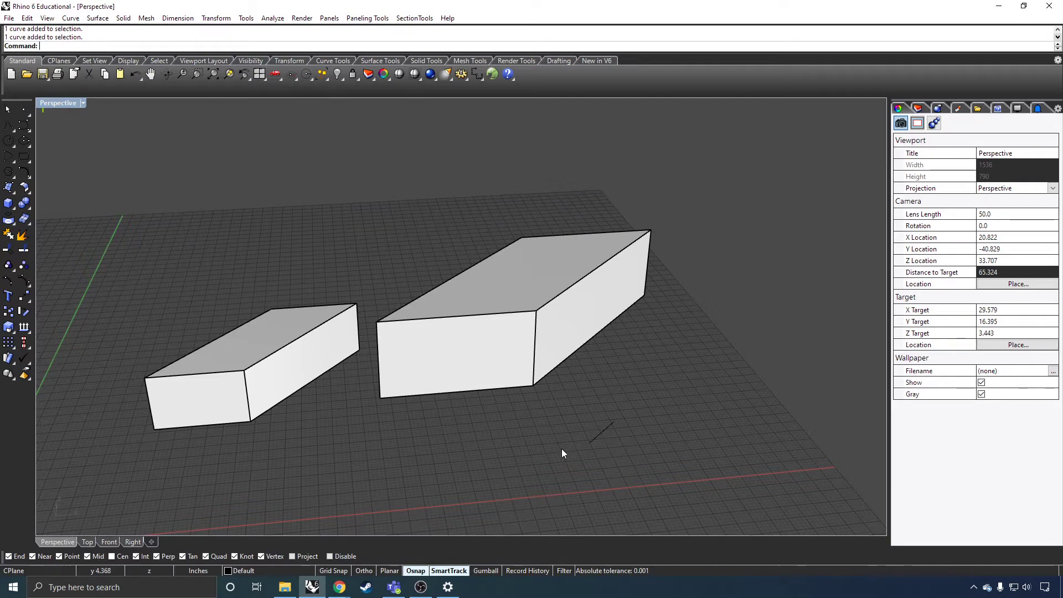
right_click_drag(554, 457, 680, 386)
scroll(707, 372, "down", 2)
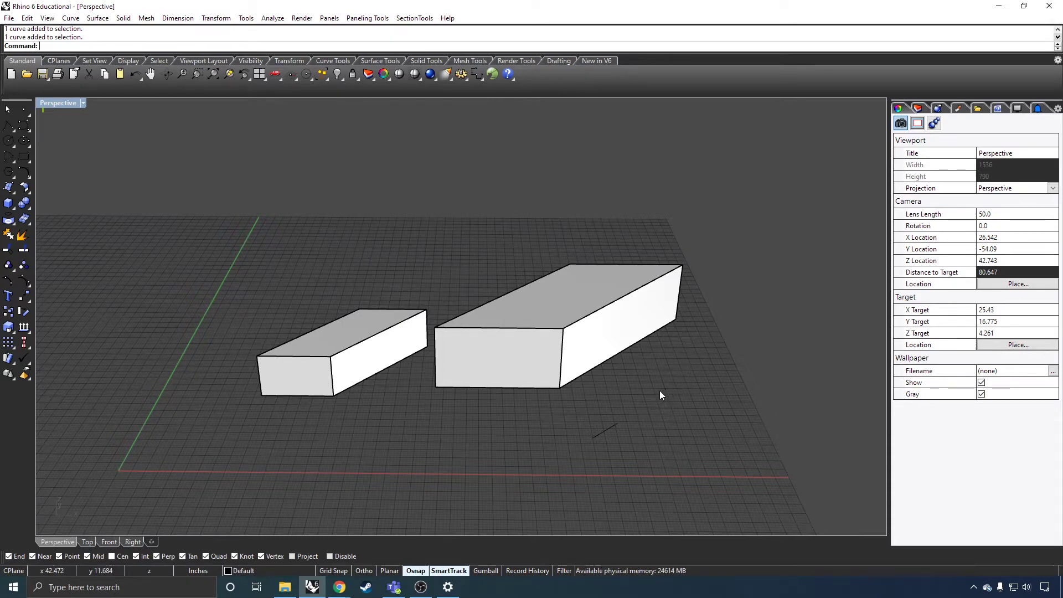
right_click_drag(493, 428, 519, 428)
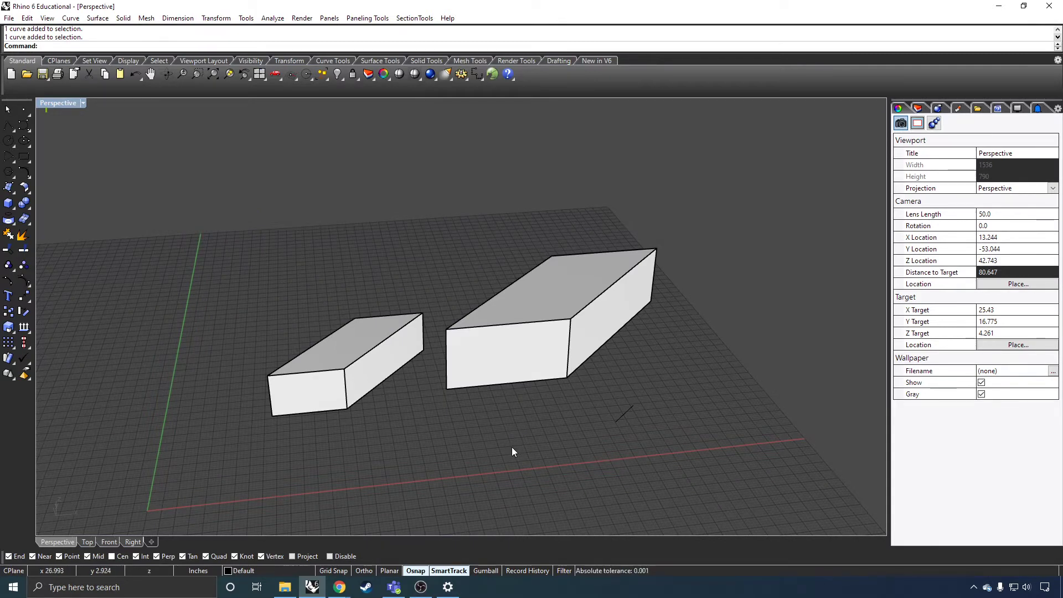
Switch to Chrome and read through the "What are NURBS?" page on rhino3d.com, including degree, control points and knots
left_click(352, 586)
left_click(431, 533)
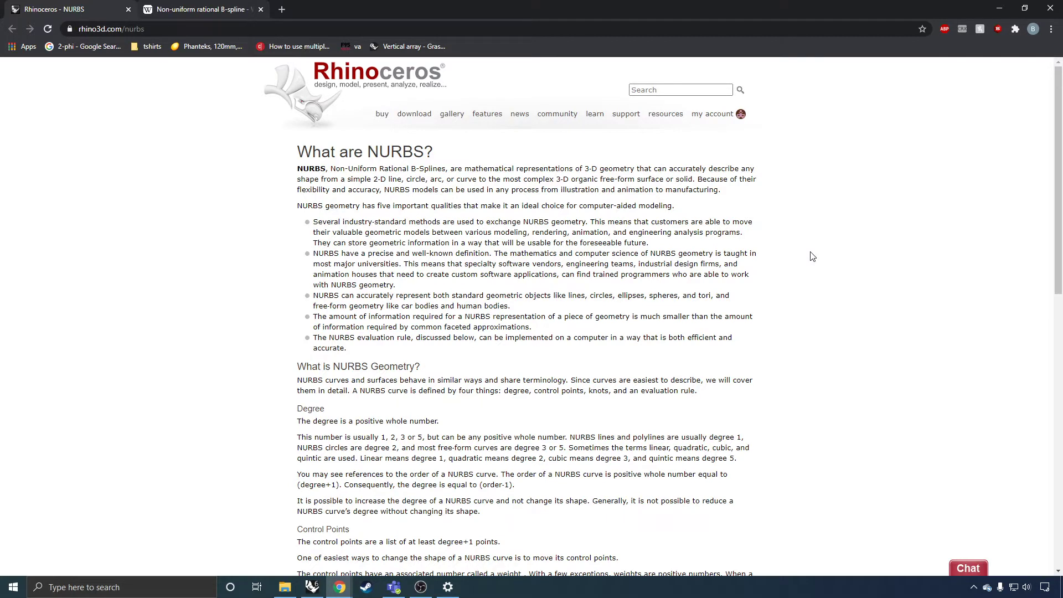
scroll(803, 263, "down", 3)
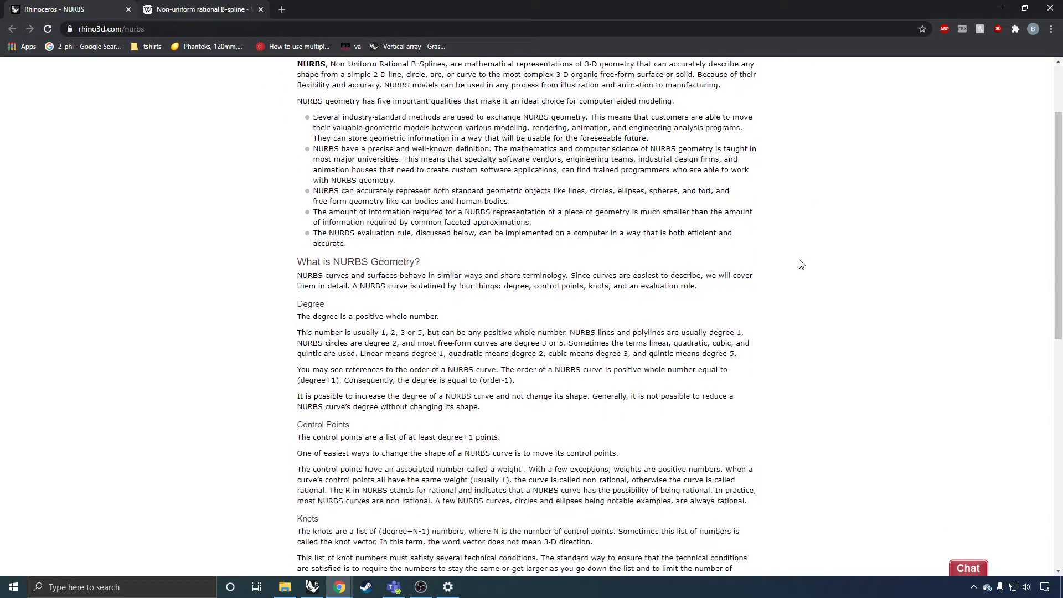
scroll(798, 267, "down", 6)
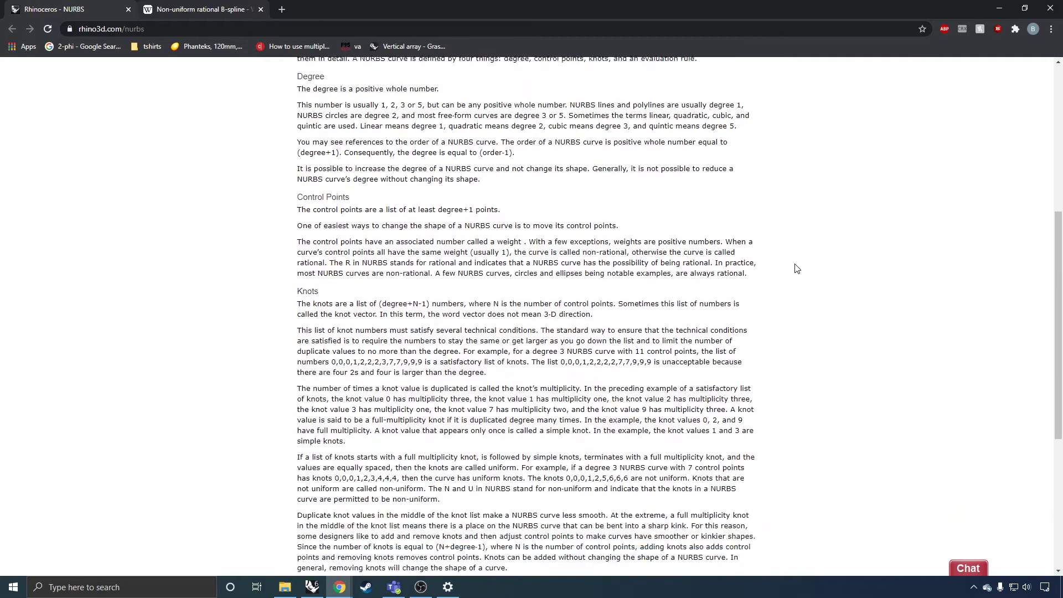
scroll(788, 275, "down", 3)
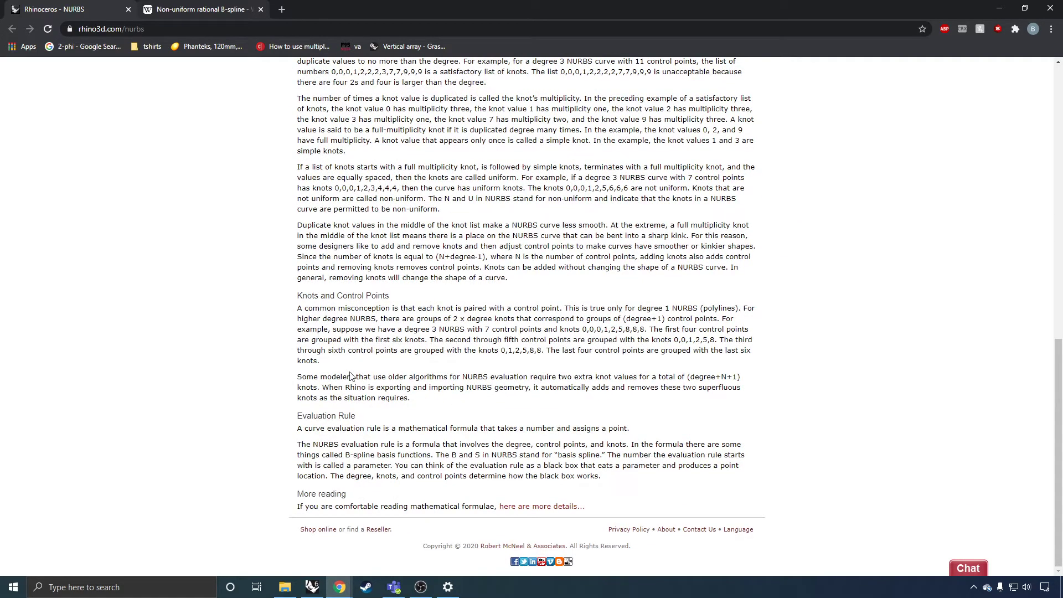
scroll(345, 373, "up", 1)
scroll(344, 373, "up", 1)
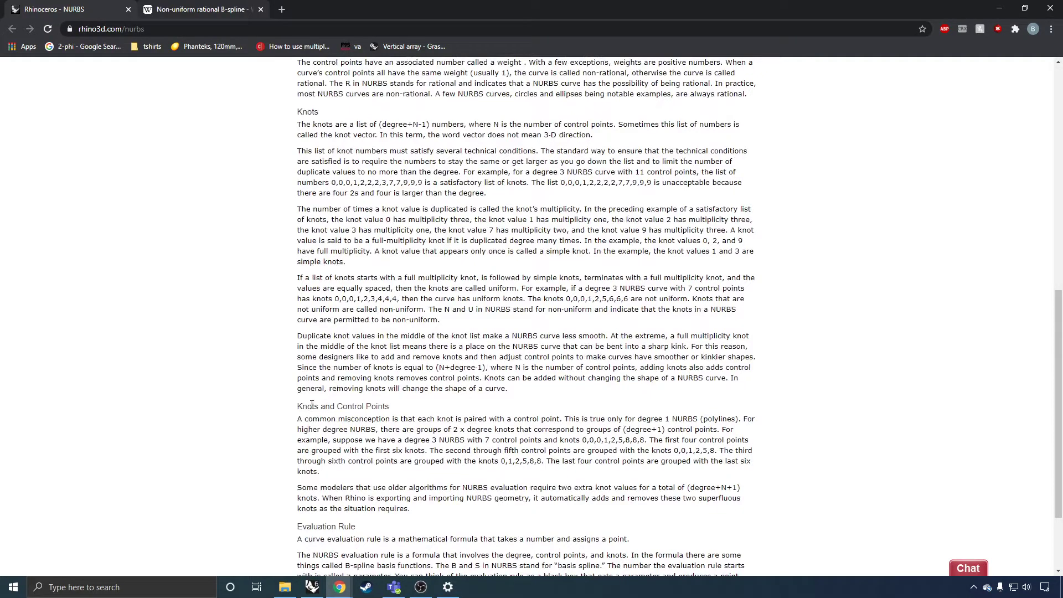
scroll(312, 404, "up", 7)
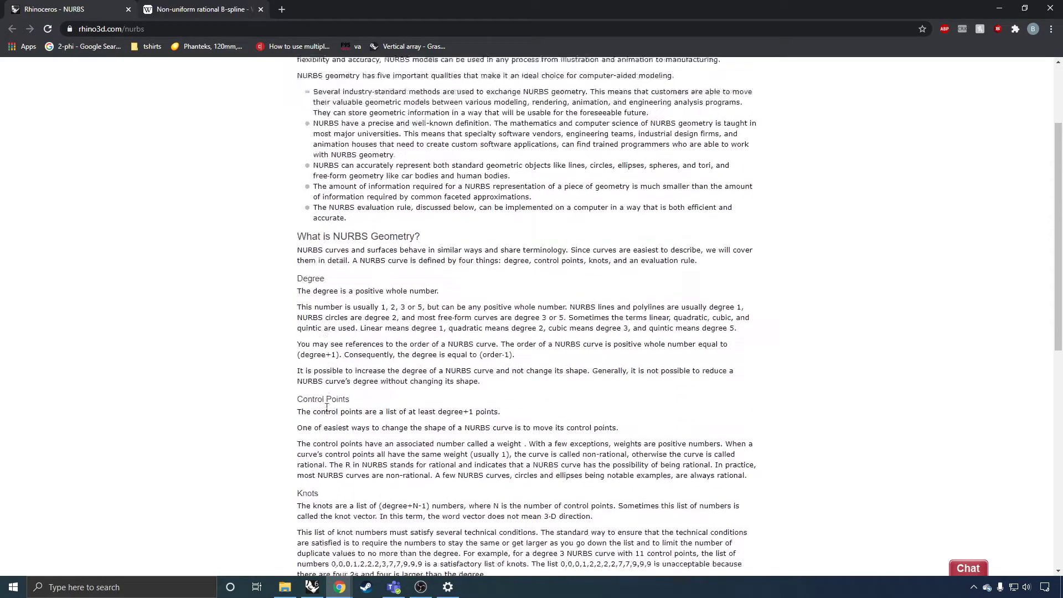
scroll(327, 408, "up", 2)
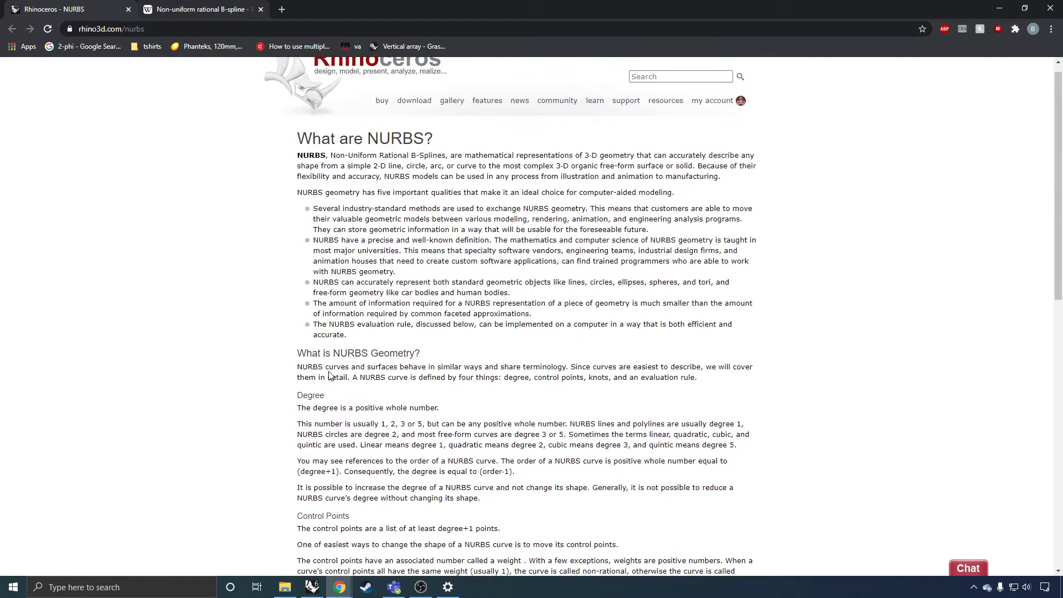
scroll(332, 375, "up", 1)
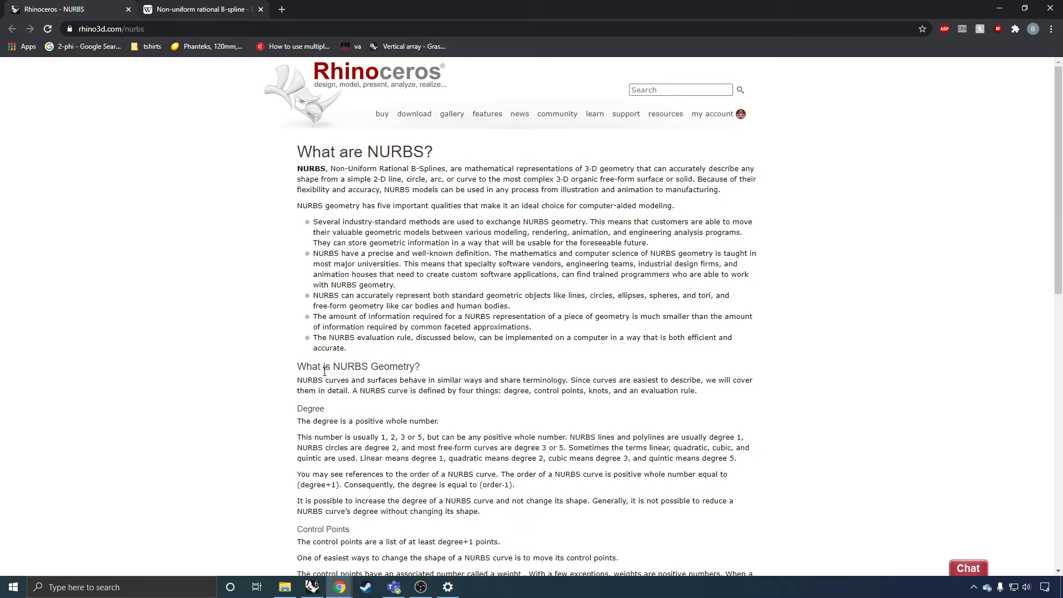
Read through Wikipedia's "Non-uniform rational B-spline" article, covering its history, technical specifications, control points and knot vector
left_click(195, 5)
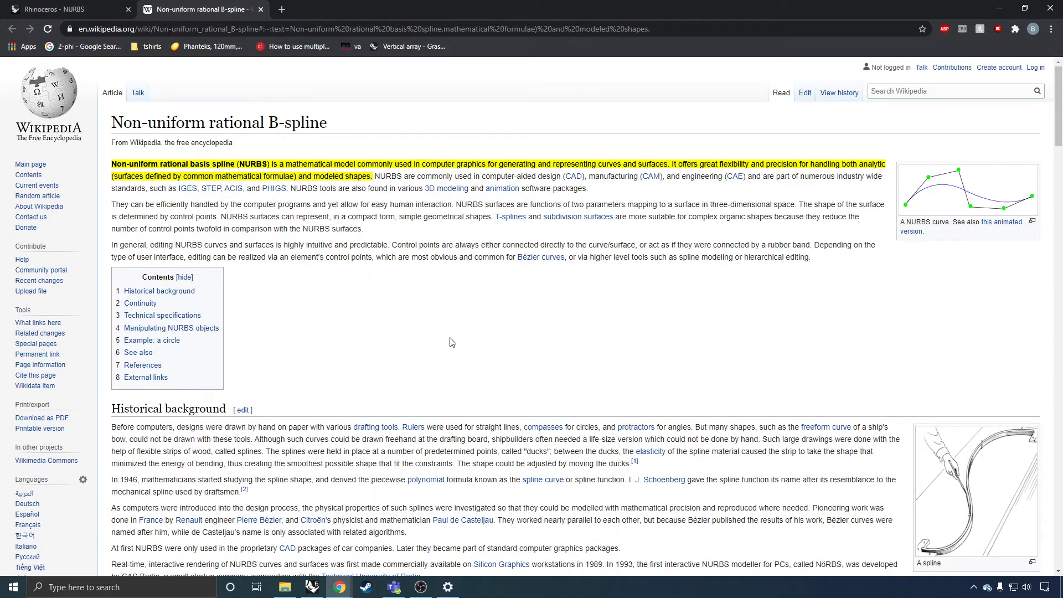
scroll(451, 340, "down", 1)
scroll(462, 335, "down", 5)
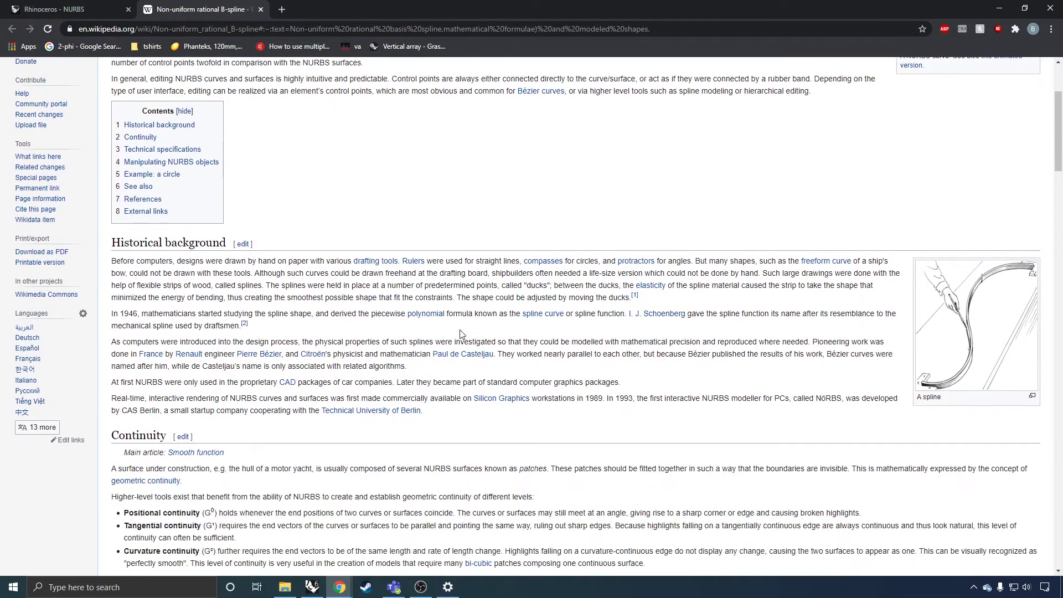
scroll(466, 335, "down", 5)
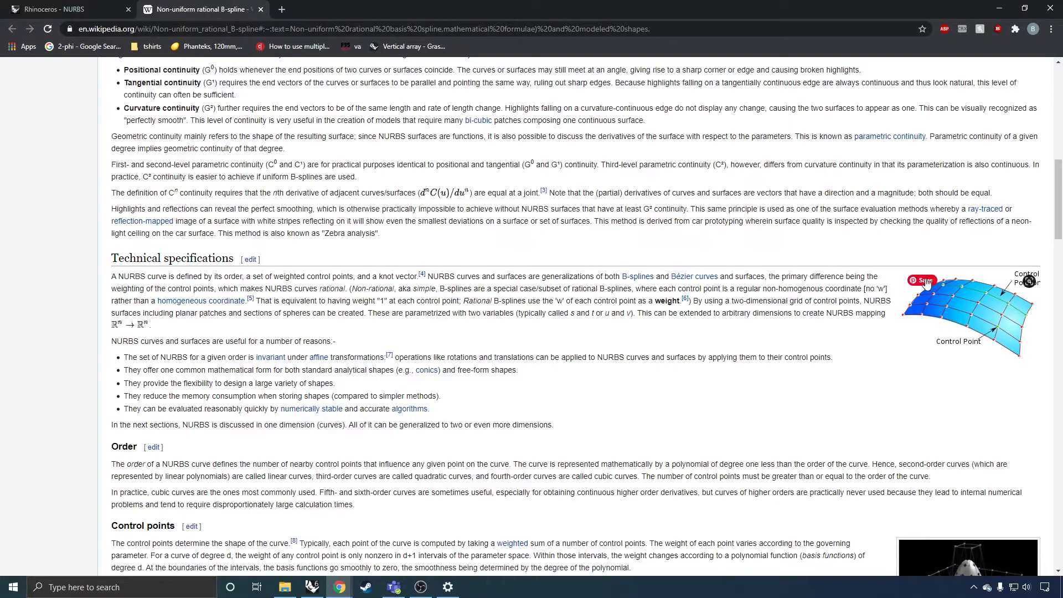
scroll(647, 398, "down", 3)
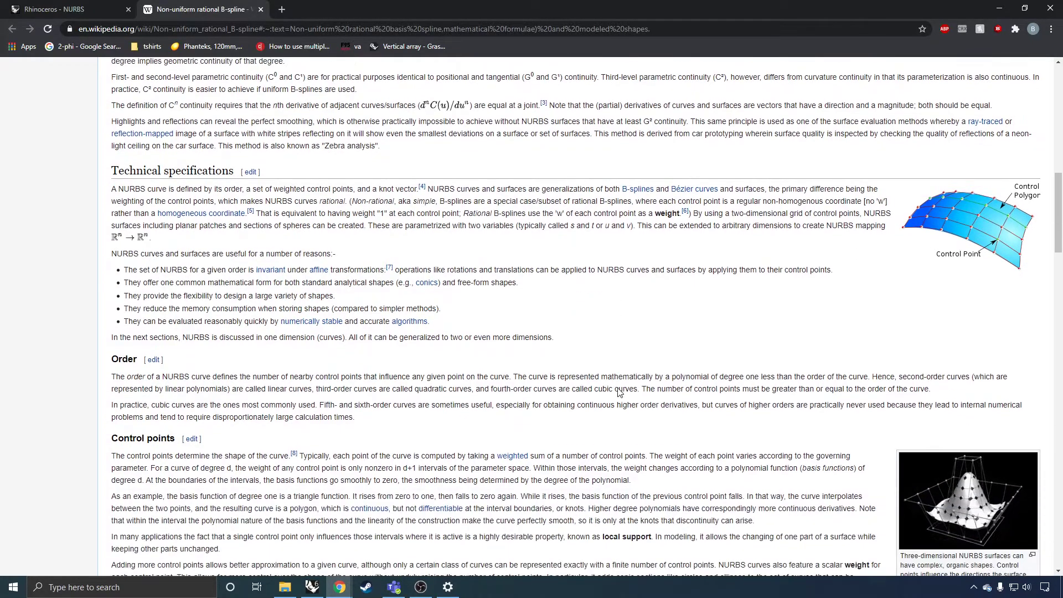
scroll(600, 251, "down", 3)
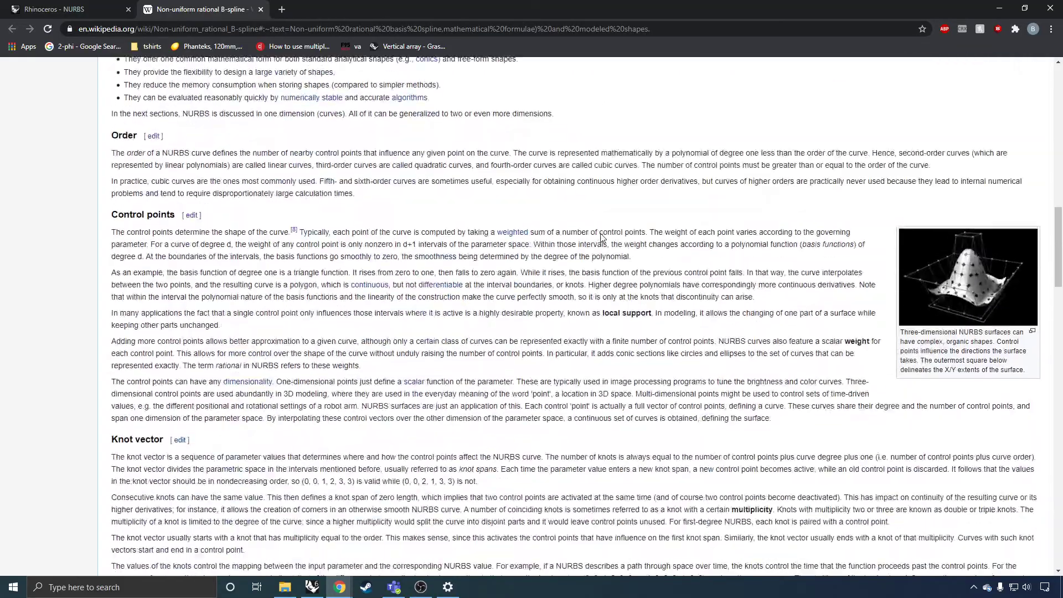
scroll(598, 255, "down", 7)
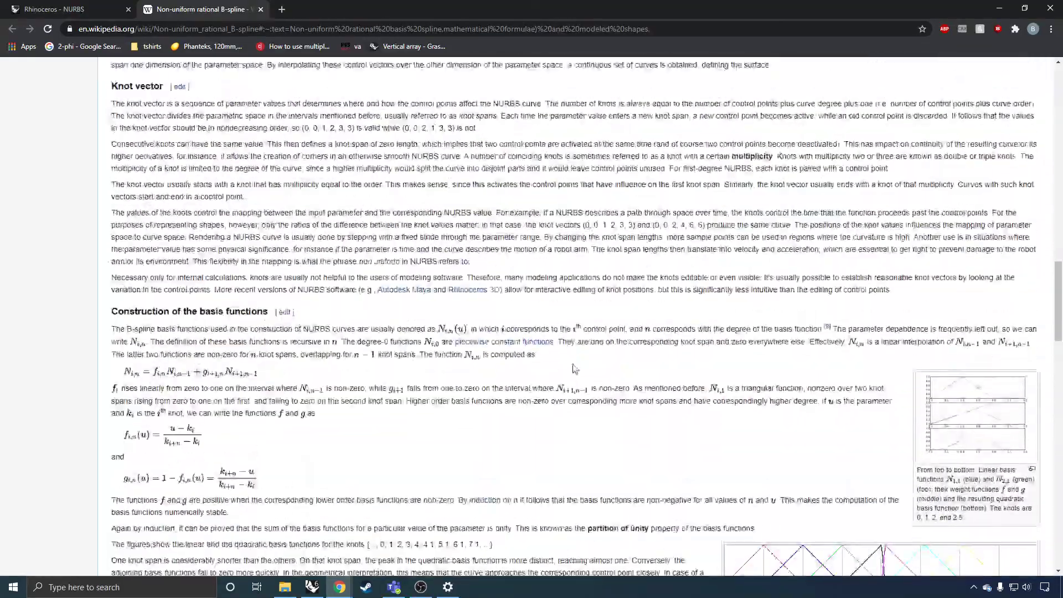
scroll(573, 372, "up", 20)
scroll(572, 372, "up", 4)
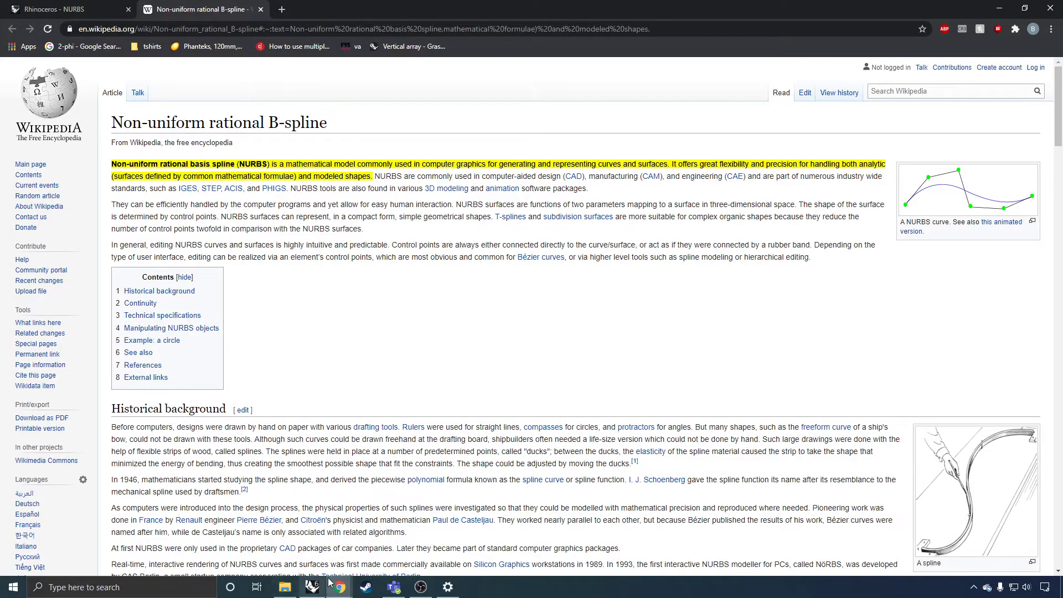
Switch back to Rhino, select the existing short line, and draw a single line from the red axis toward the larger box
left_click(312, 586)
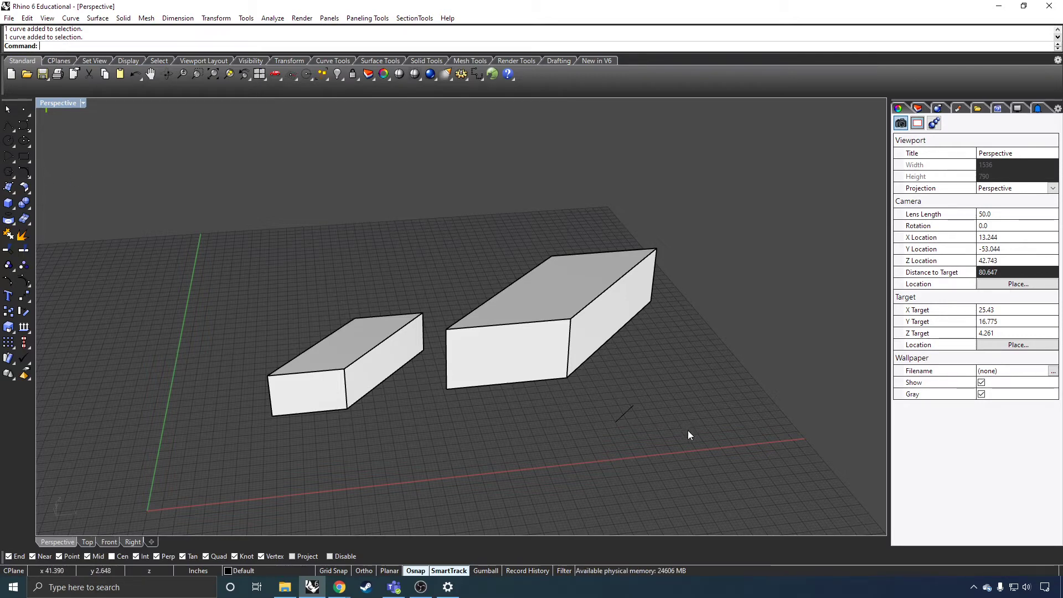
left_click(626, 415)
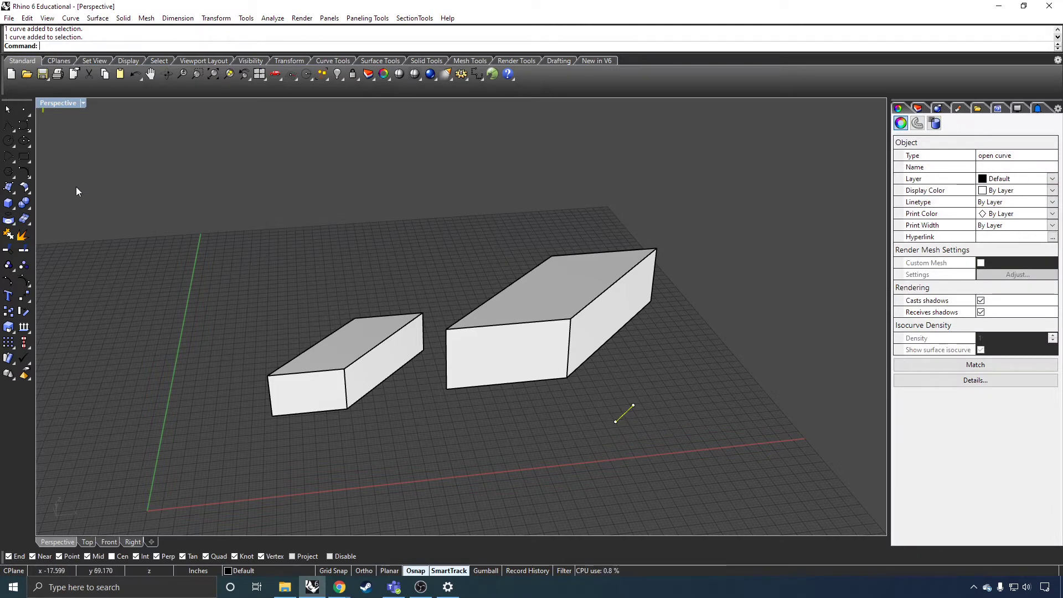
left_click(14, 131)
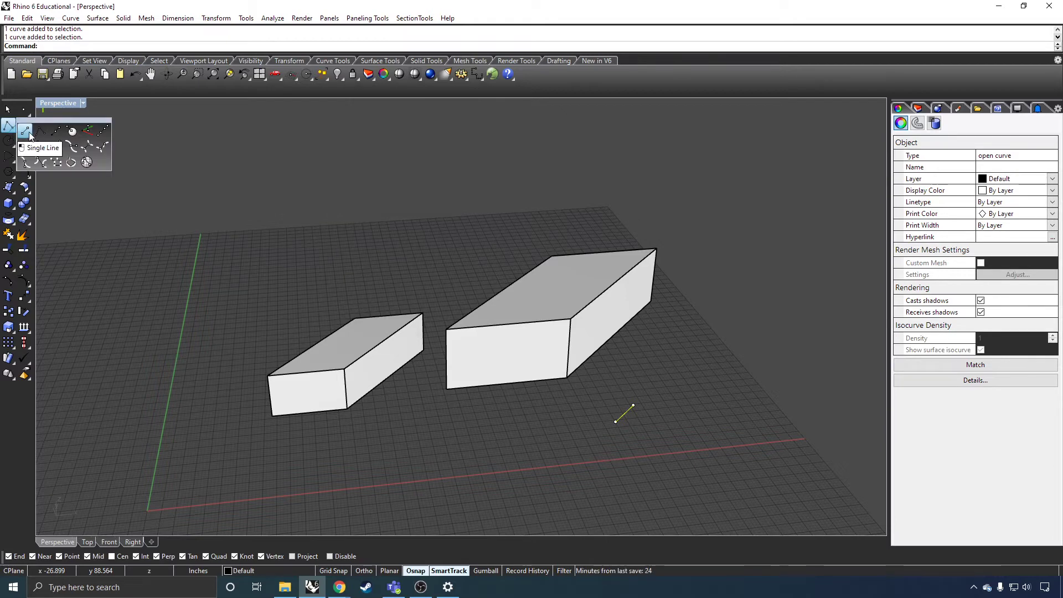
left_click(26, 132)
left_click(499, 470)
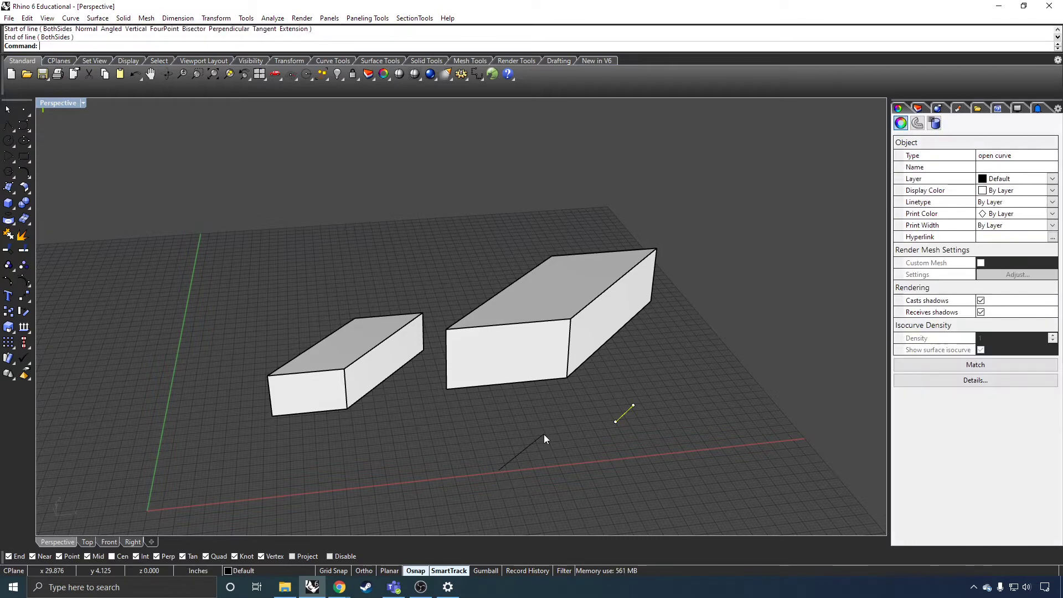
Draw another single line on the ground plane between the smaller box and the previous line, and clear the selection
left_click(14, 131)
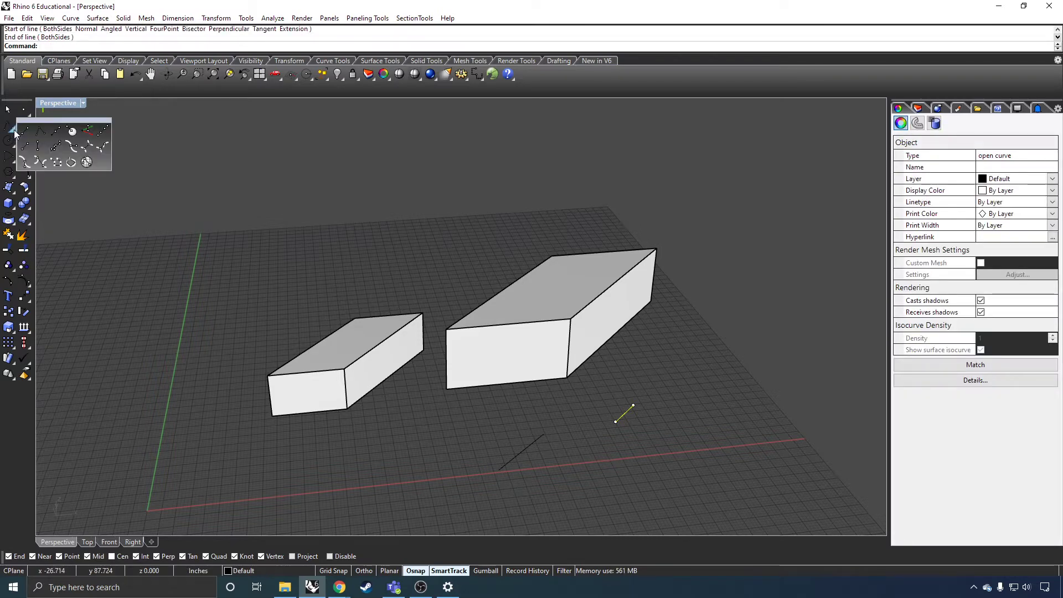
left_click(26, 131)
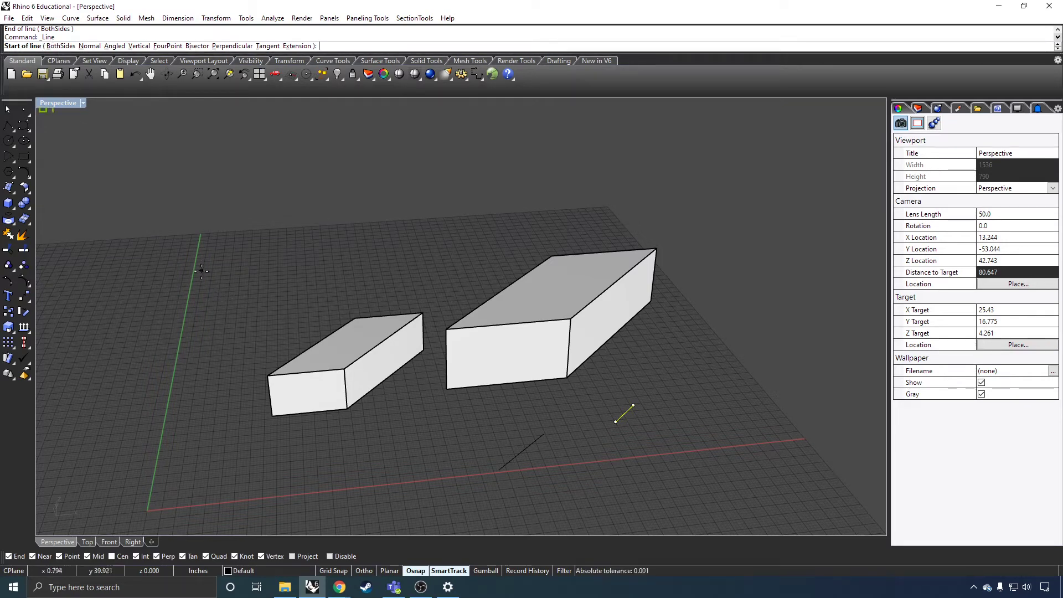
left_click(418, 438)
left_click(477, 423)
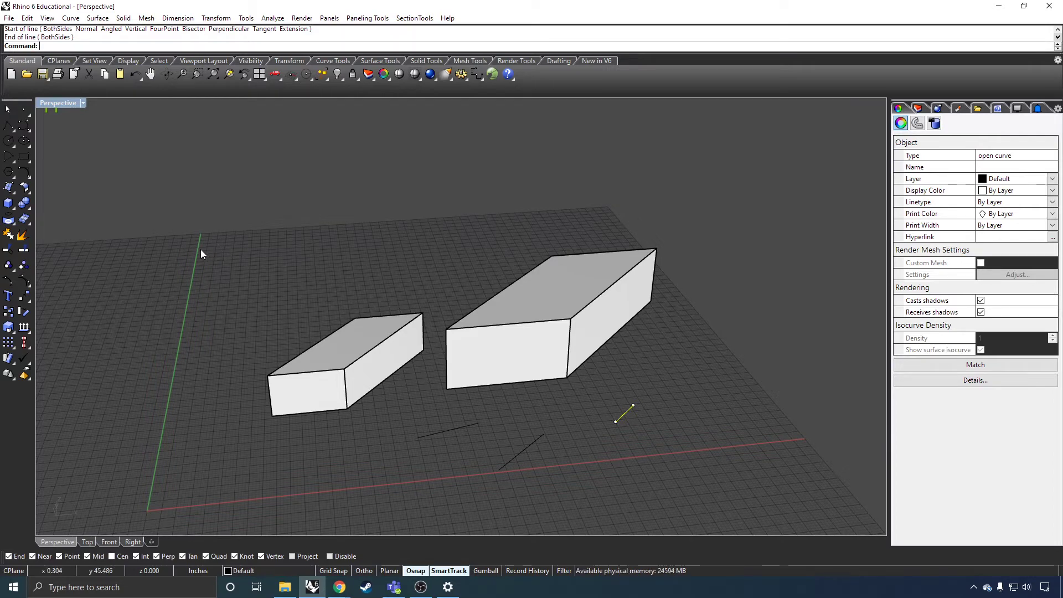
key("Escape")
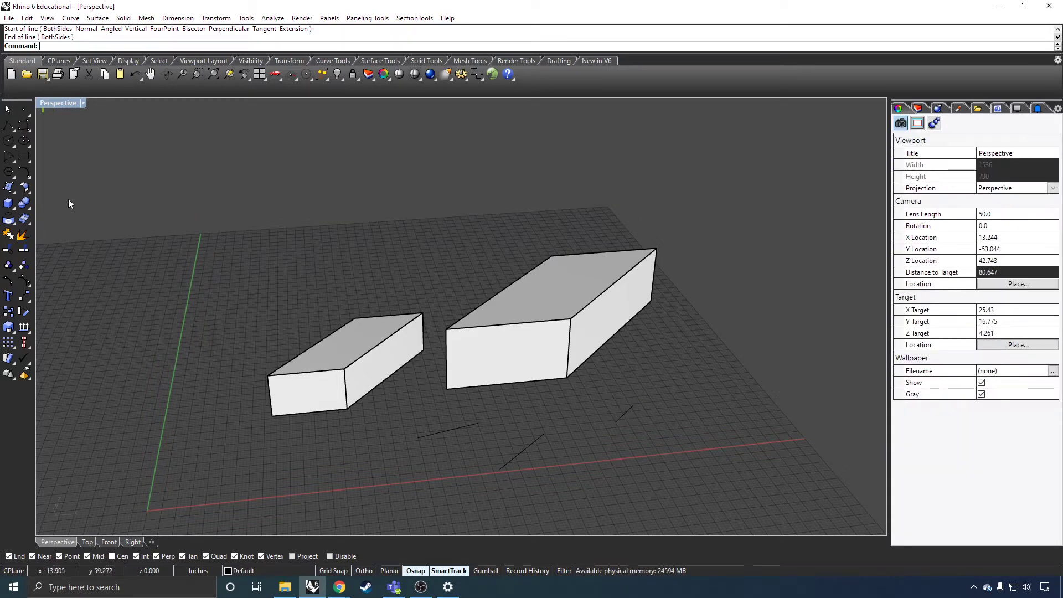
Draw a closed five-point polyline on the ground plane beside the larger box, ending on its start point
left_click(8, 127)
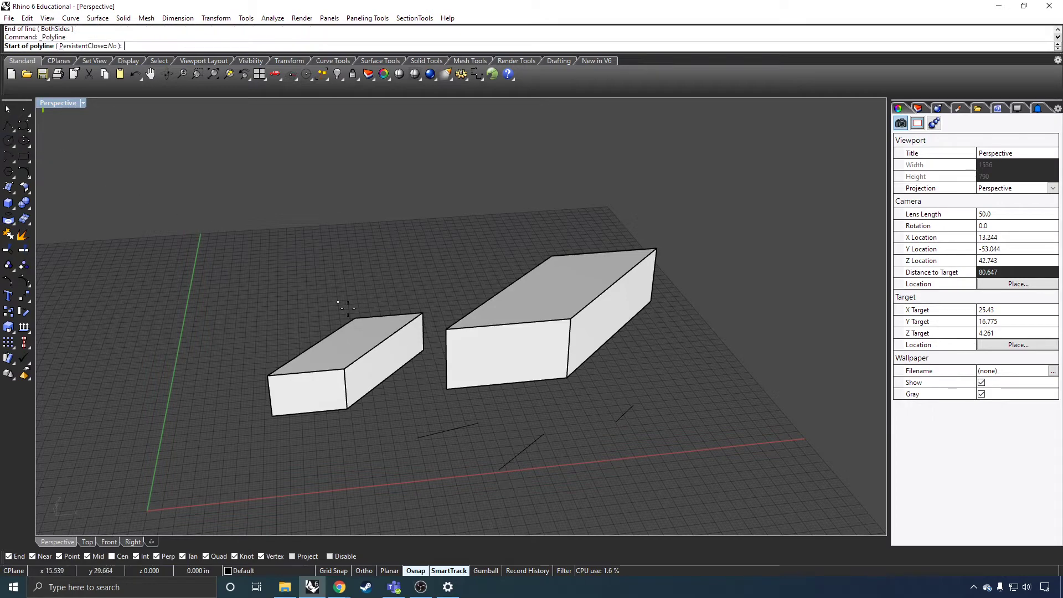
left_click(682, 457)
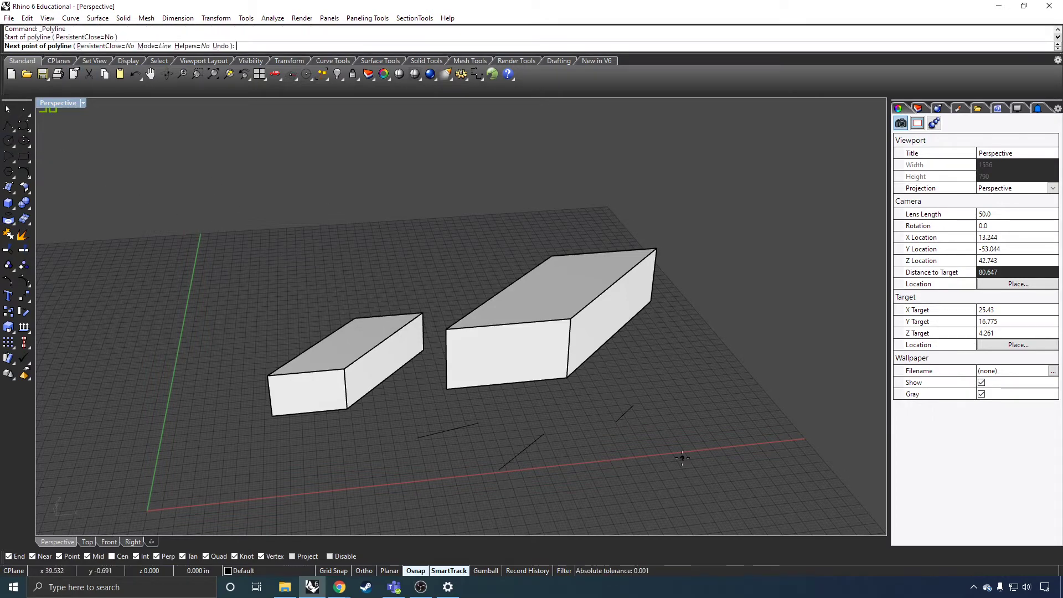
left_click(711, 399)
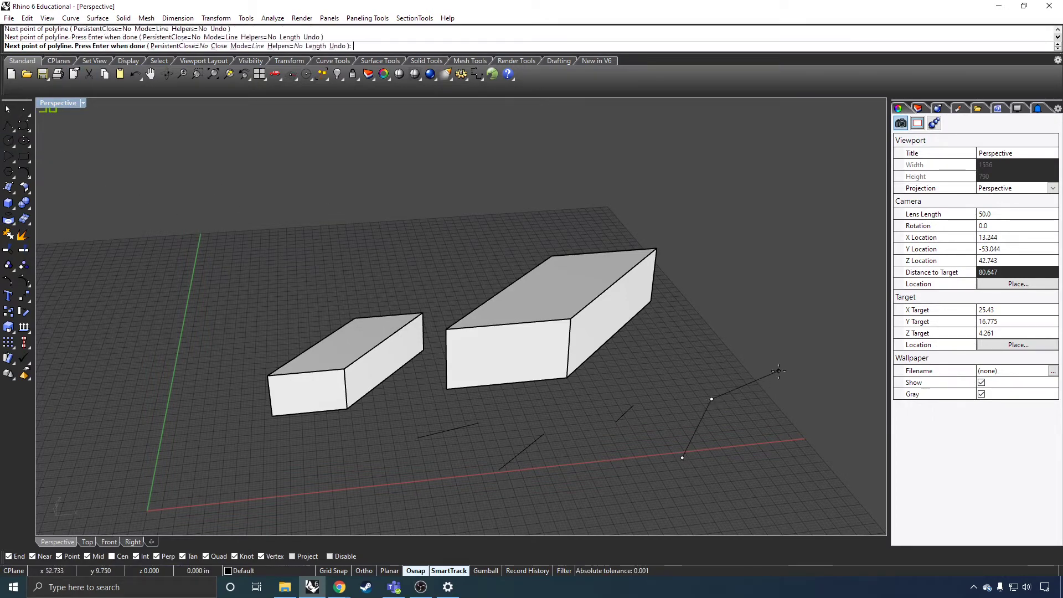
left_click(778, 371)
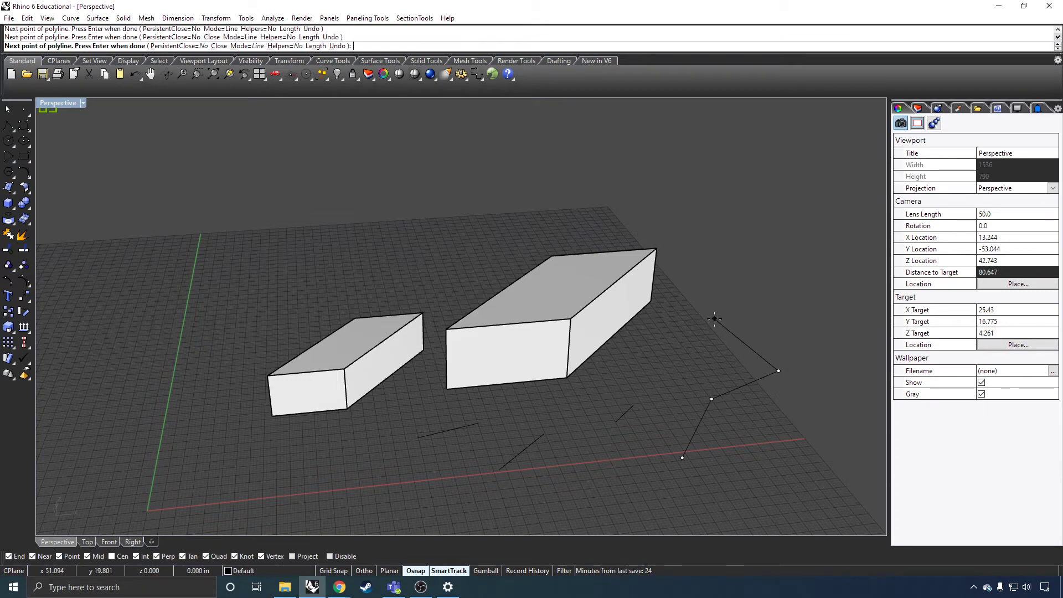
left_click(714, 319)
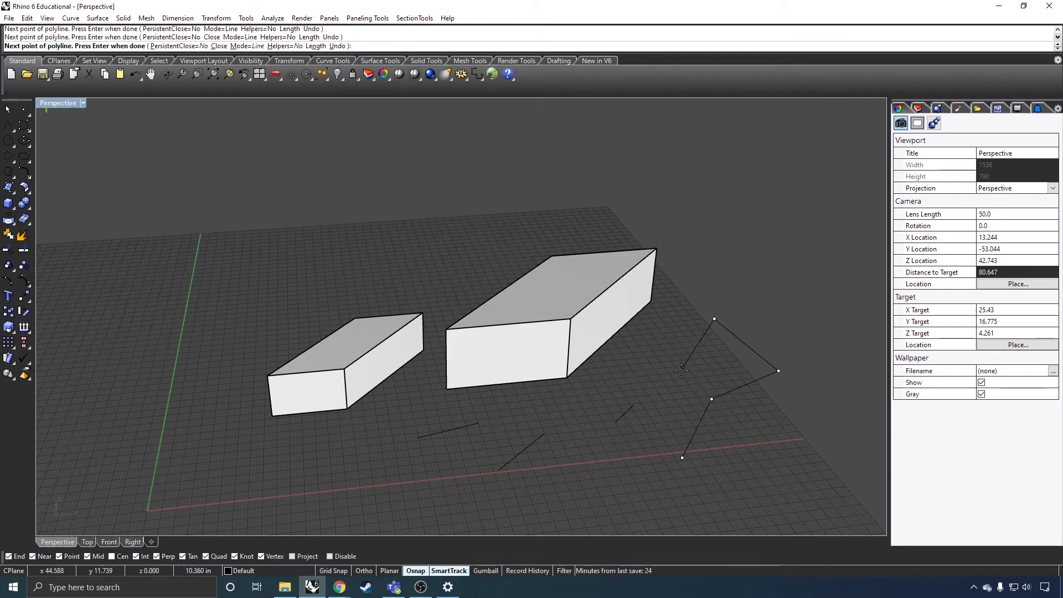
left_click(662, 398)
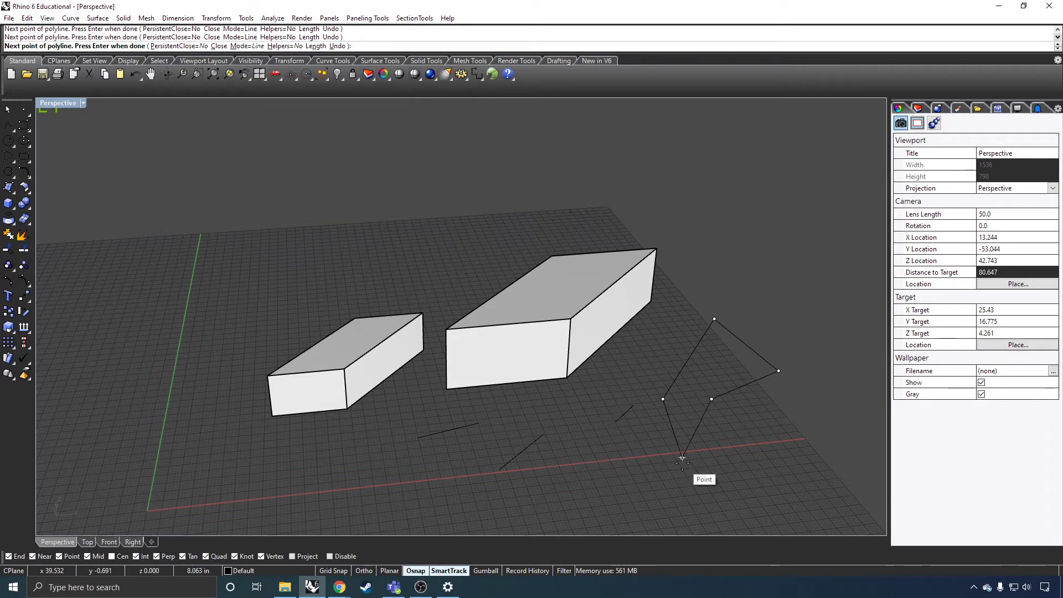
left_click(682, 463)
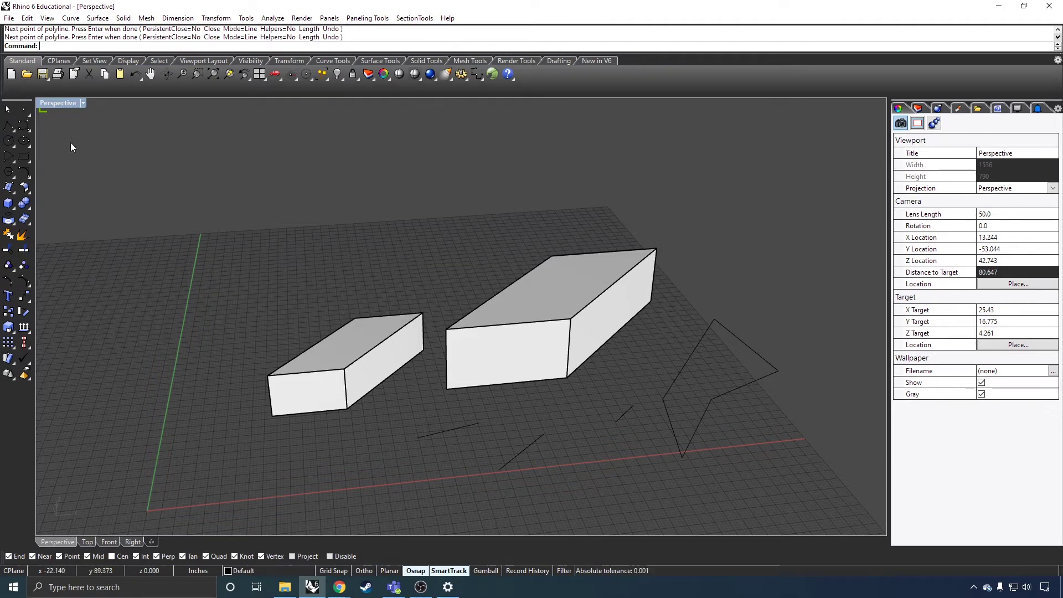
Draw a degree 3 control point curve with six points, winding past the closed polyline, and select it briefly to view its control points
left_click(24, 126)
scroll(562, 387, "down", 3)
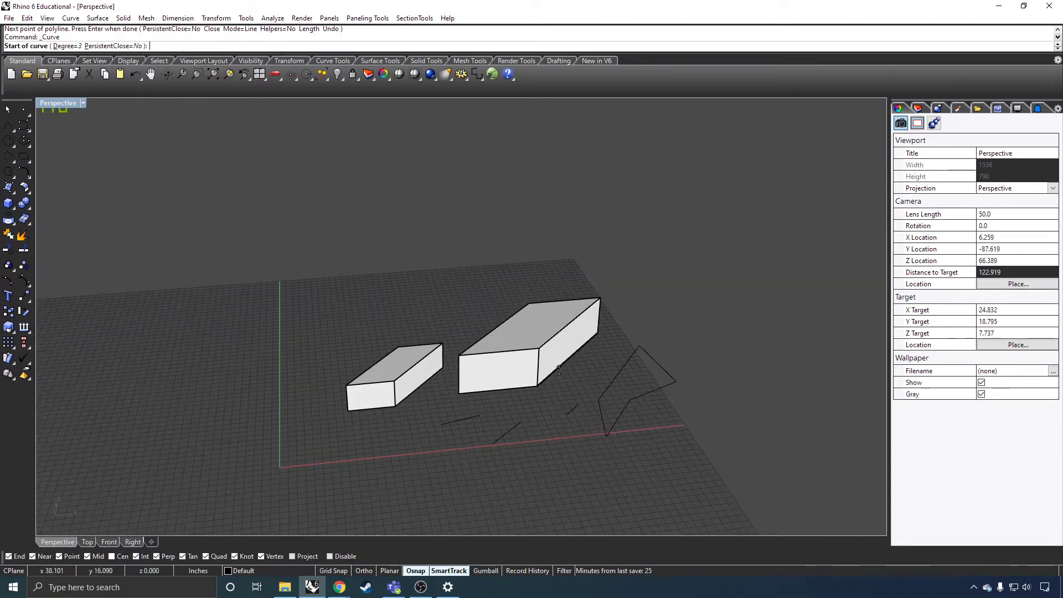
right_click_drag(562, 374, 576, 382)
left_click(718, 442)
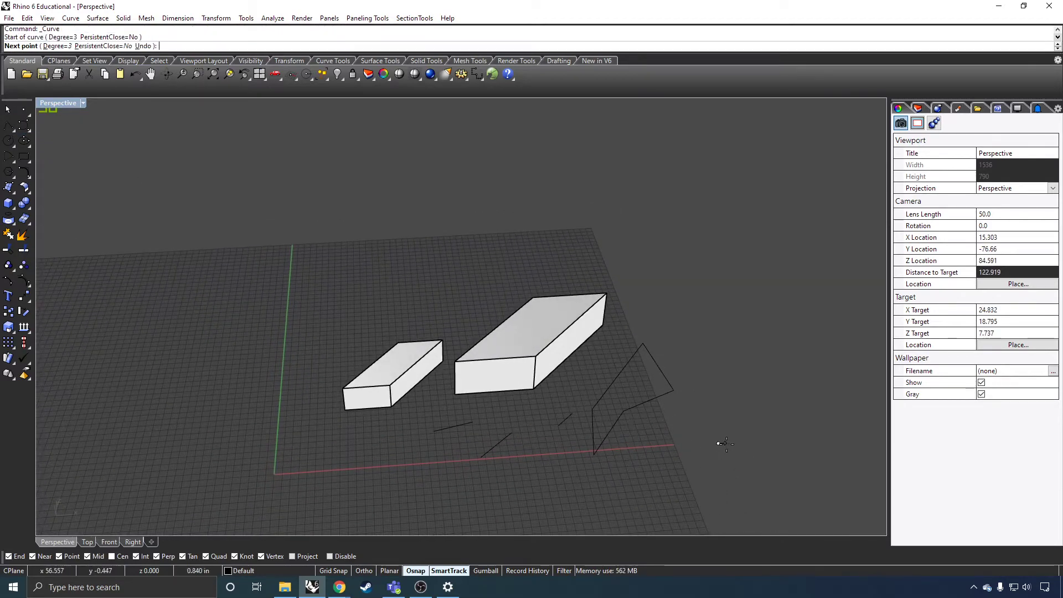
left_click(786, 437)
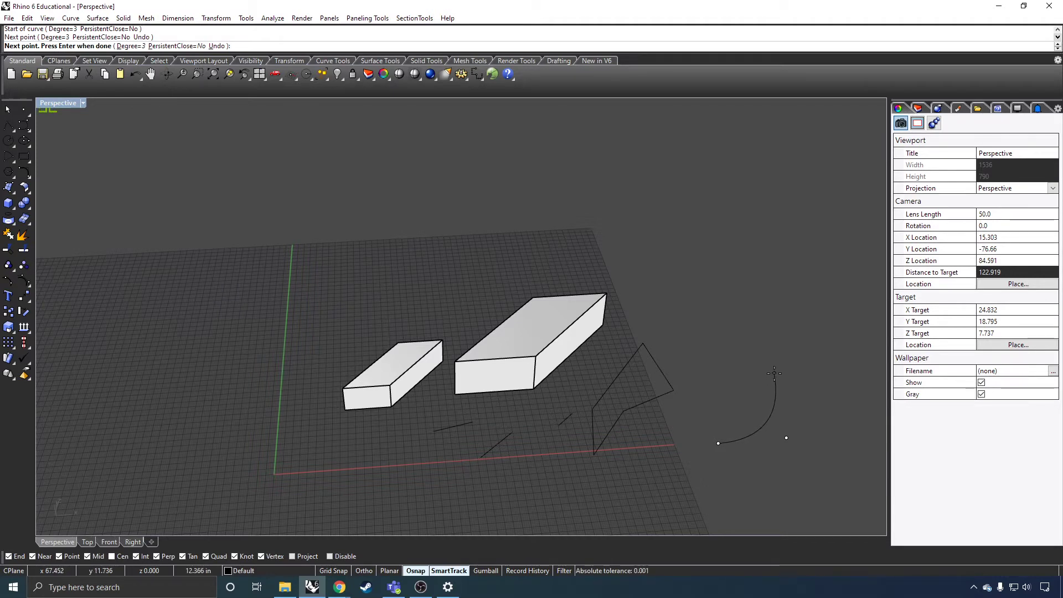
left_click(774, 372)
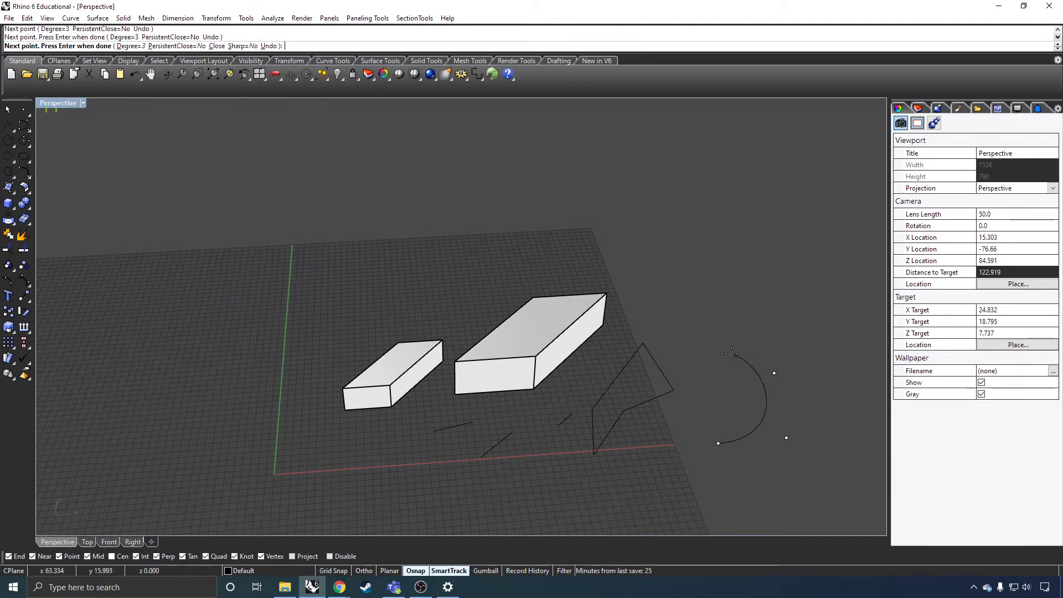
left_click(715, 344)
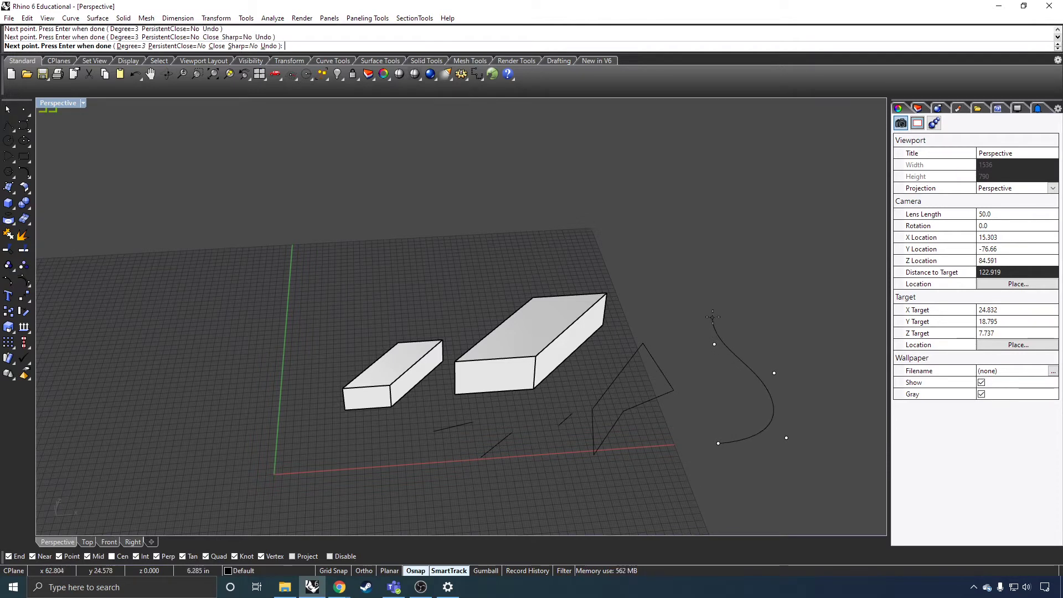
left_click(716, 295)
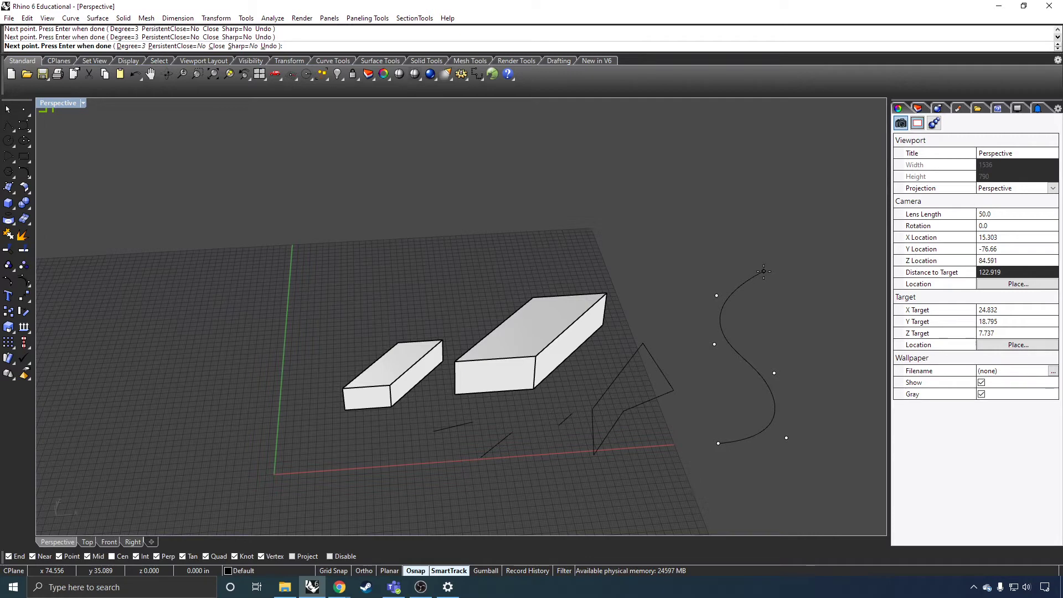
left_click(763, 271)
key("Return")
left_click(756, 368)
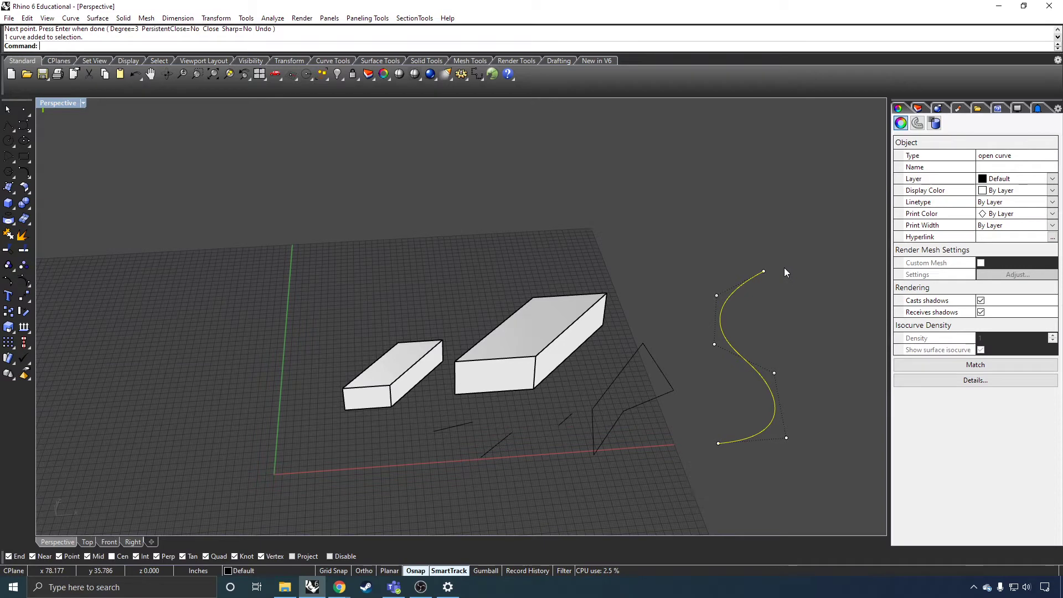
left_click(778, 334)
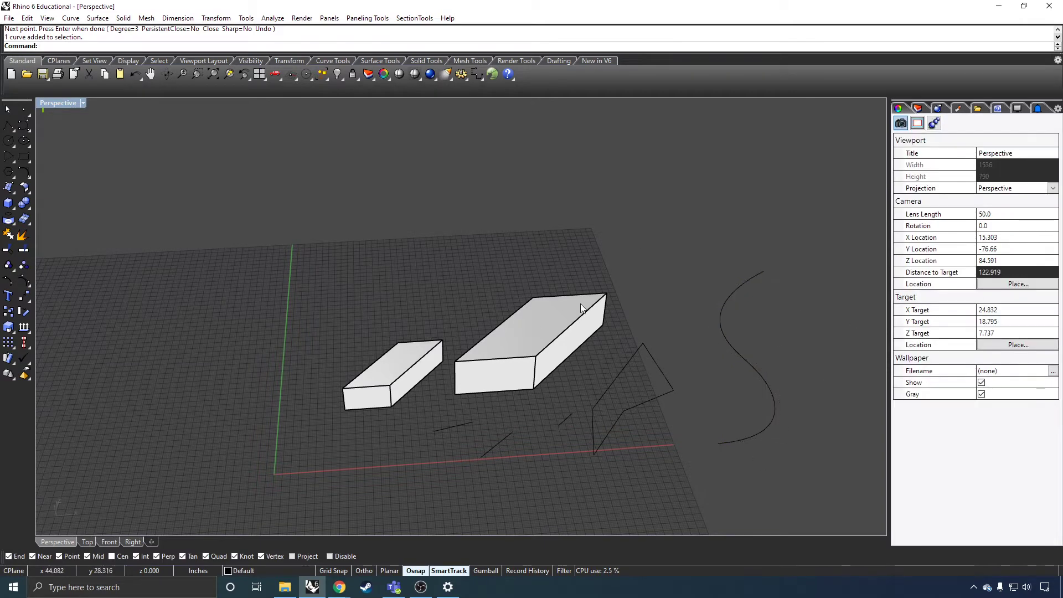
Draw a degree 3 interpolated curve through nine winding points on the far side of the control point curve
left_click(29, 132)
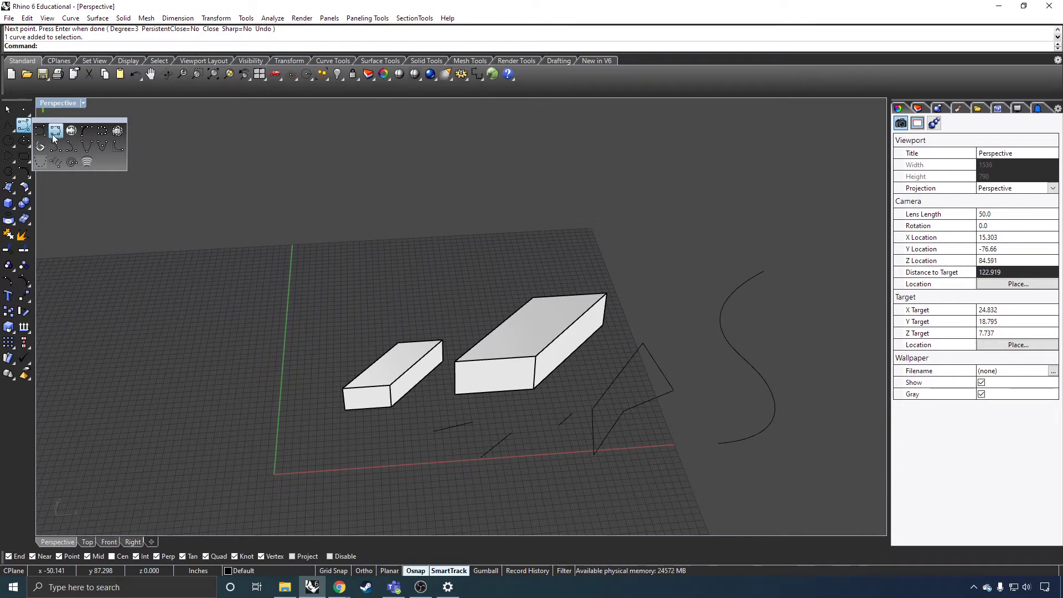
left_click(56, 134)
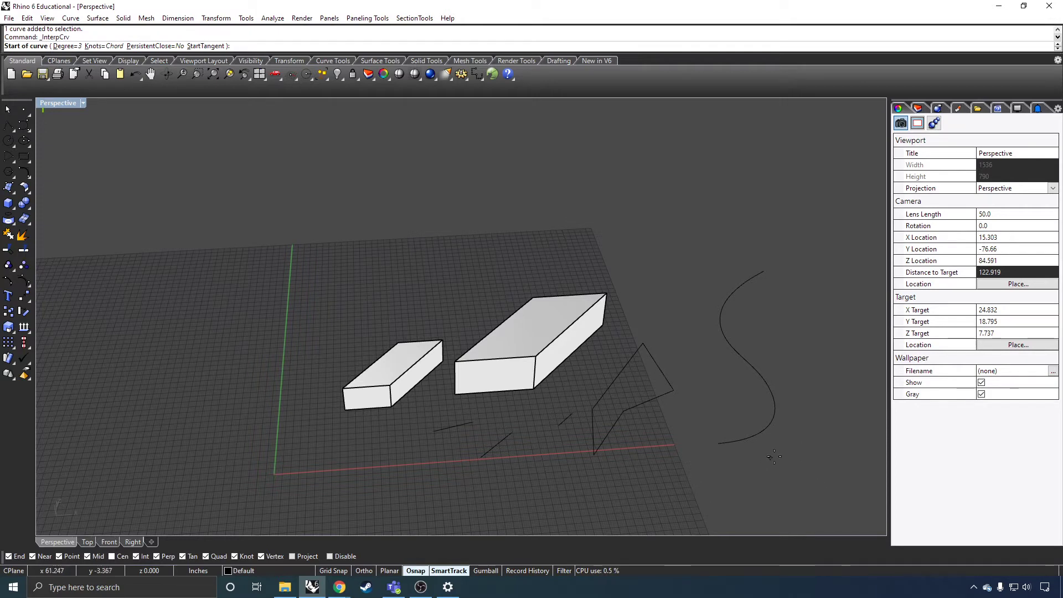
left_click(824, 434)
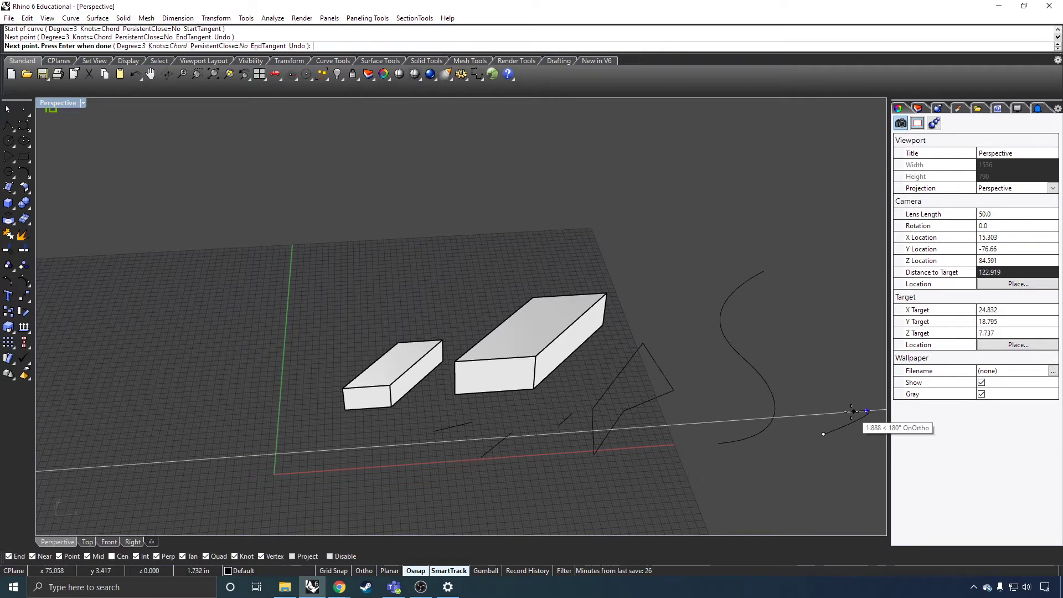
left_click(822, 392)
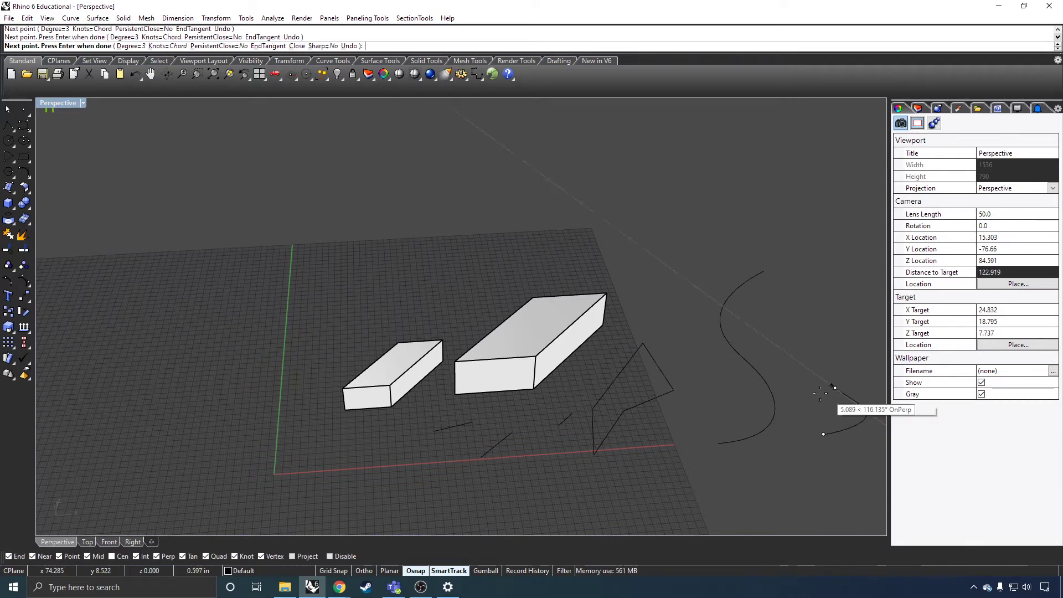
left_click(779, 361)
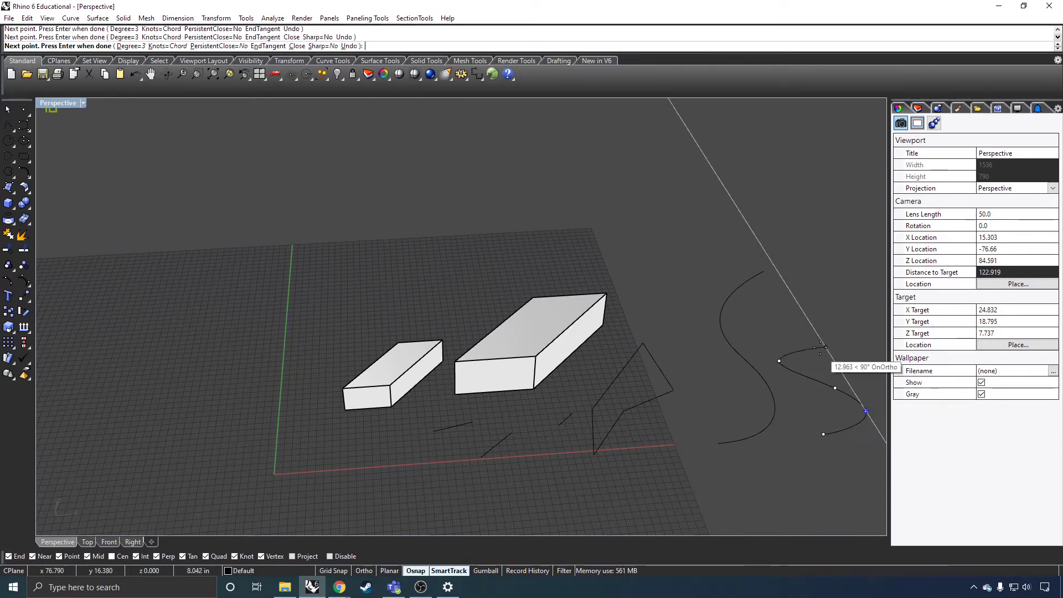
left_click(798, 329)
left_click(844, 300)
left_click(824, 250)
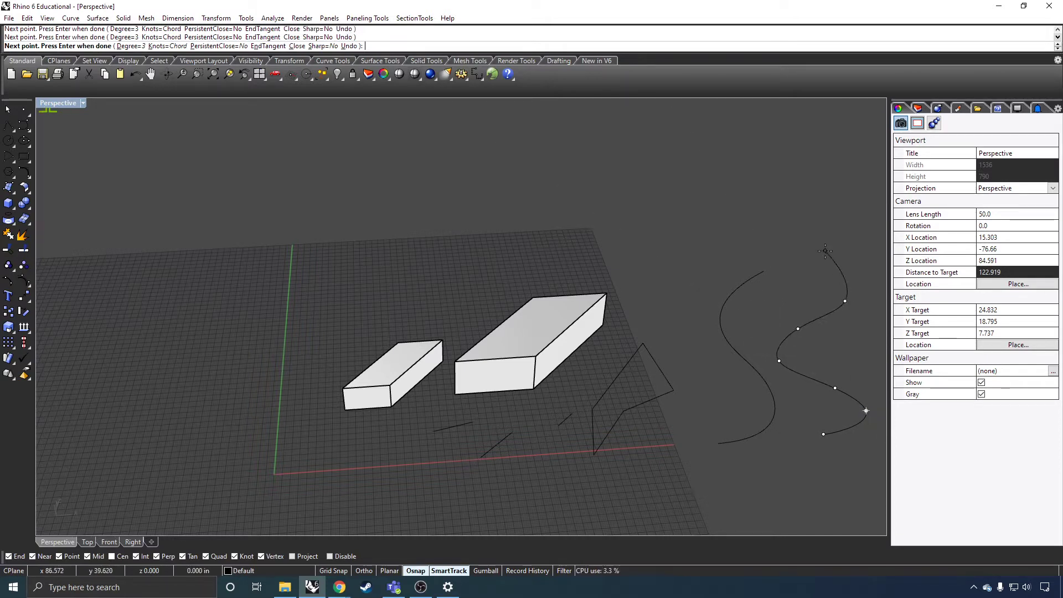
left_click(798, 227)
left_click(812, 209)
key("Return")
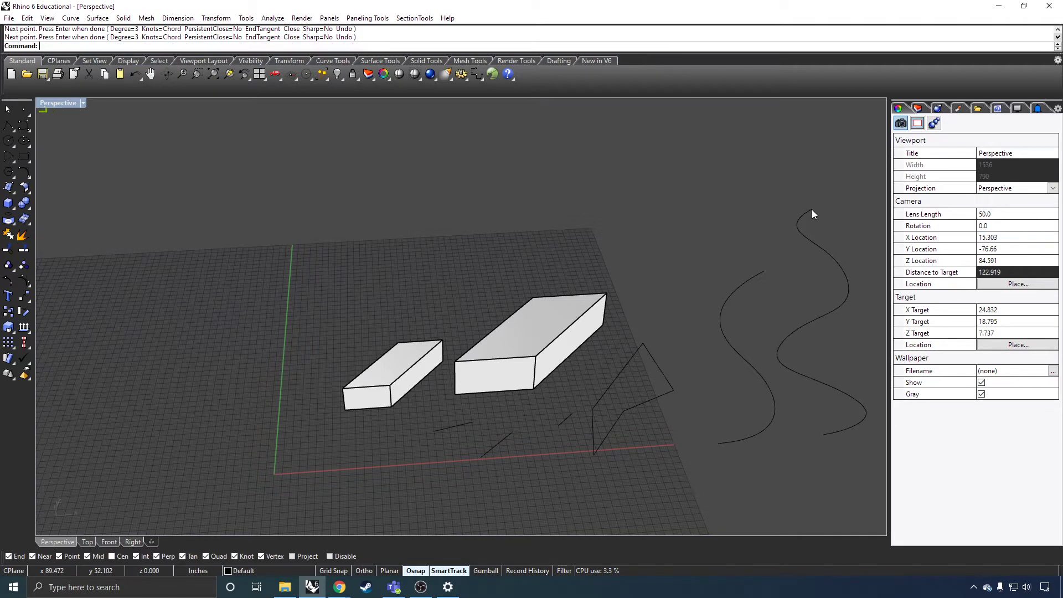
Select the control point curve to compare its off-curve control points with the neighbouring interpolated curve
scroll(572, 235, "down", 4)
scroll(729, 268, "up", 4)
key("Return")
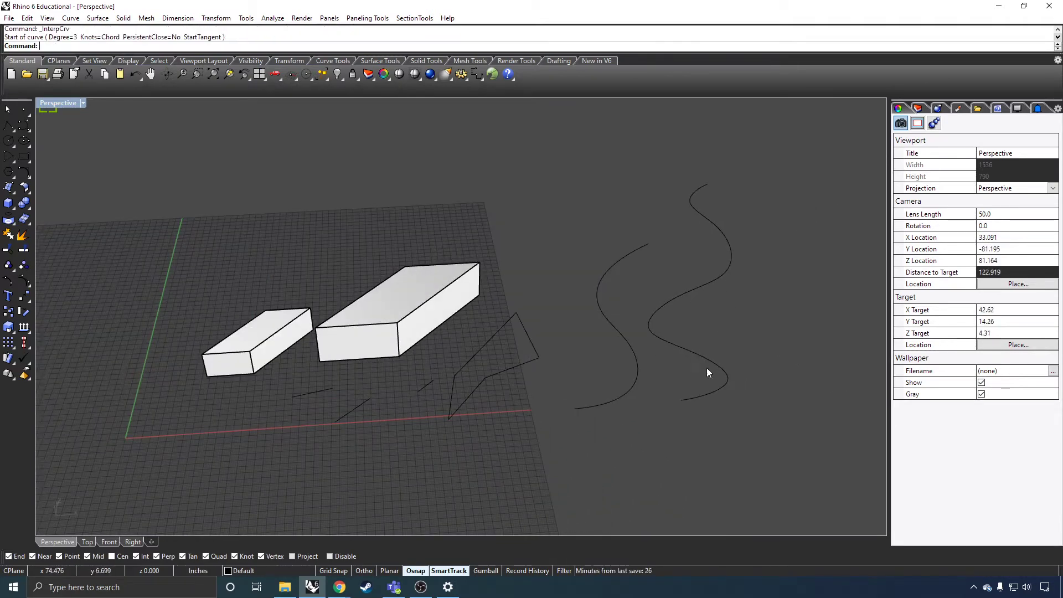
key("Escape")
left_click(636, 348)
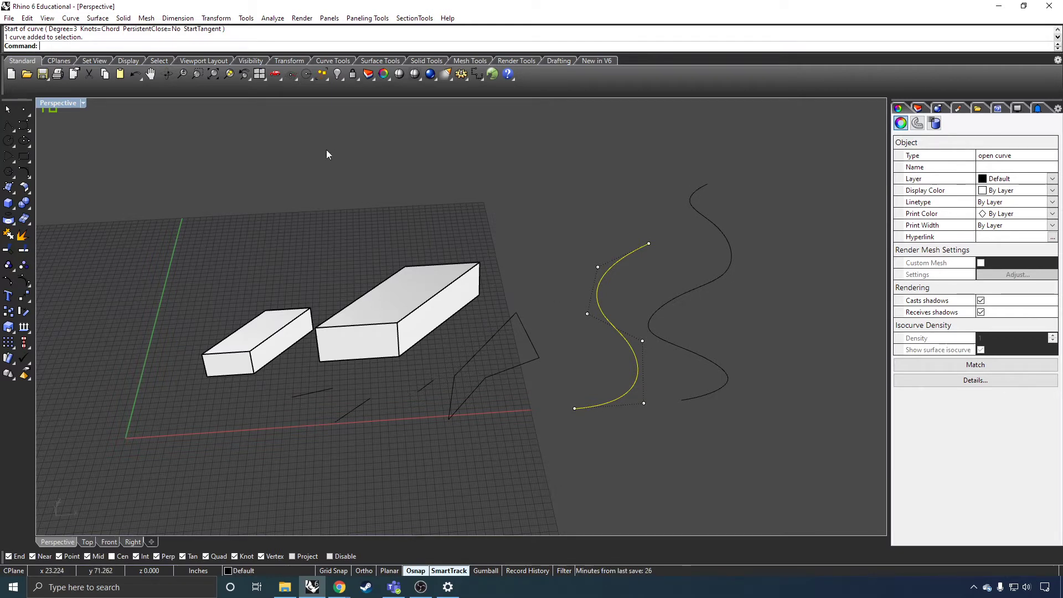
Draw a corner-to-corner rectangle on the ground plane behind the larger box and the control point curve
left_click(24, 158)
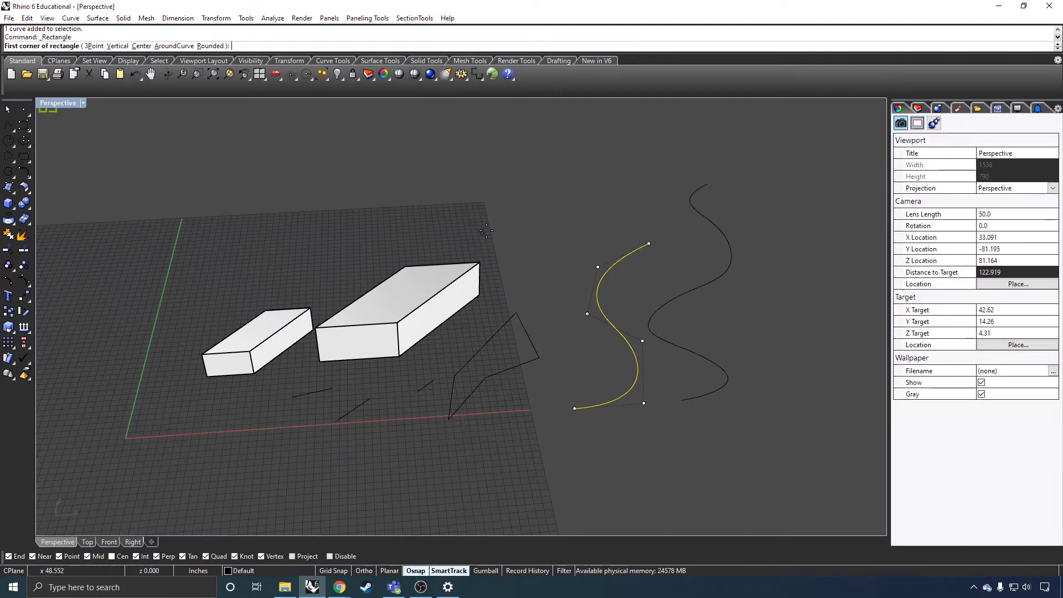
left_click(507, 221)
left_click(612, 155)
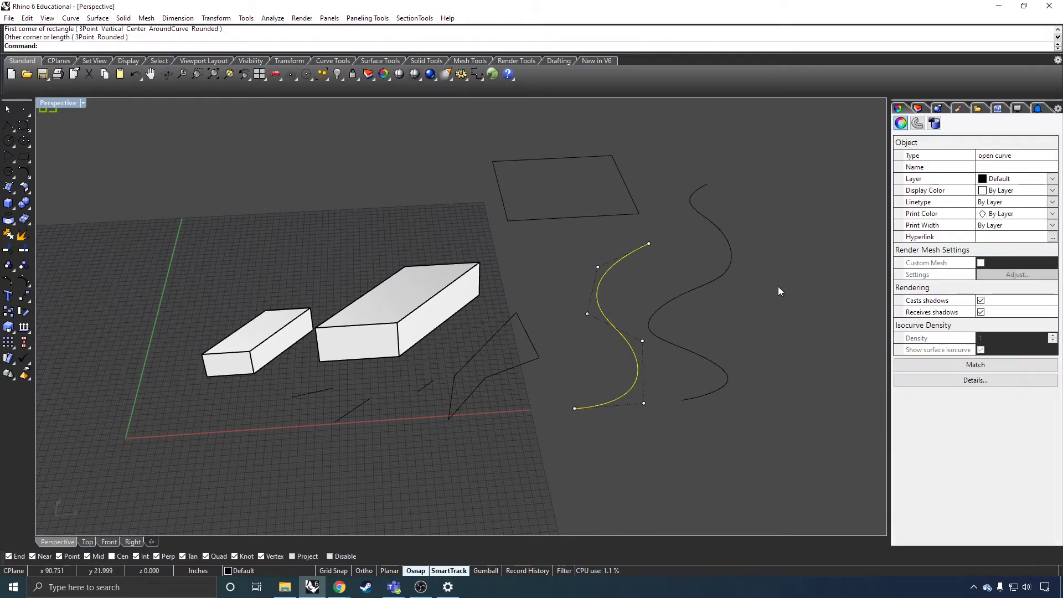
Draw a 3Point rectangle behind the smaller box, with a 25-inch edge along the X direction and a width of 10 inches
left_click(25, 158)
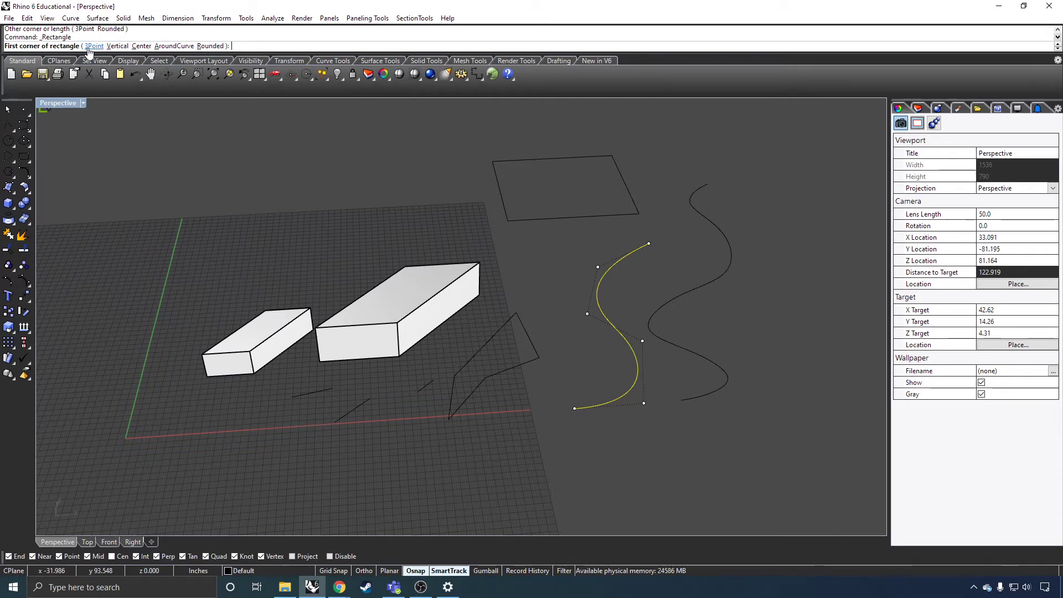
left_click(93, 46)
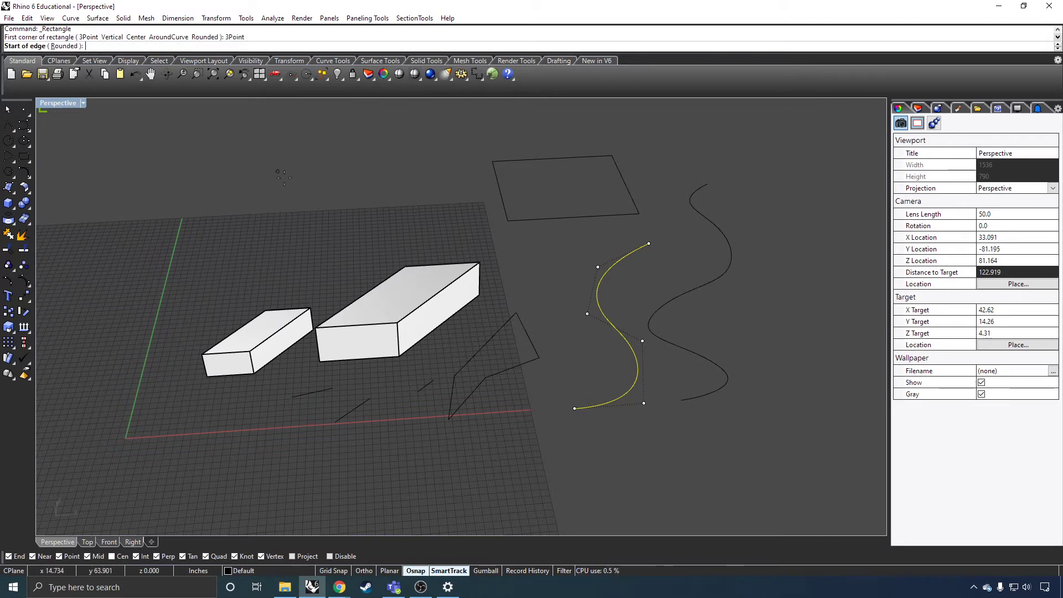
left_click(236, 200)
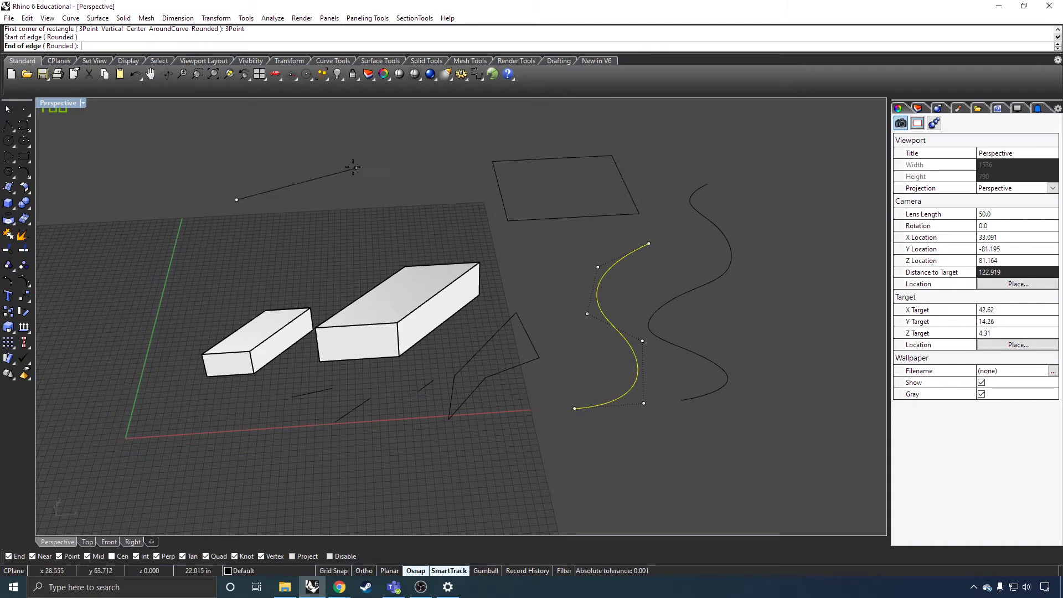
key("F8")
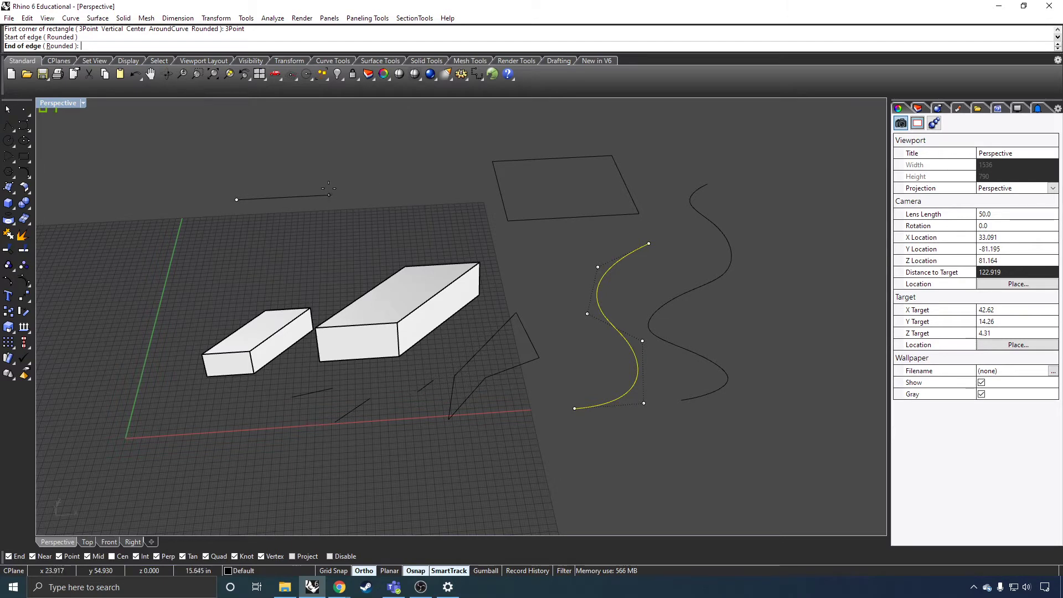
key("F8")
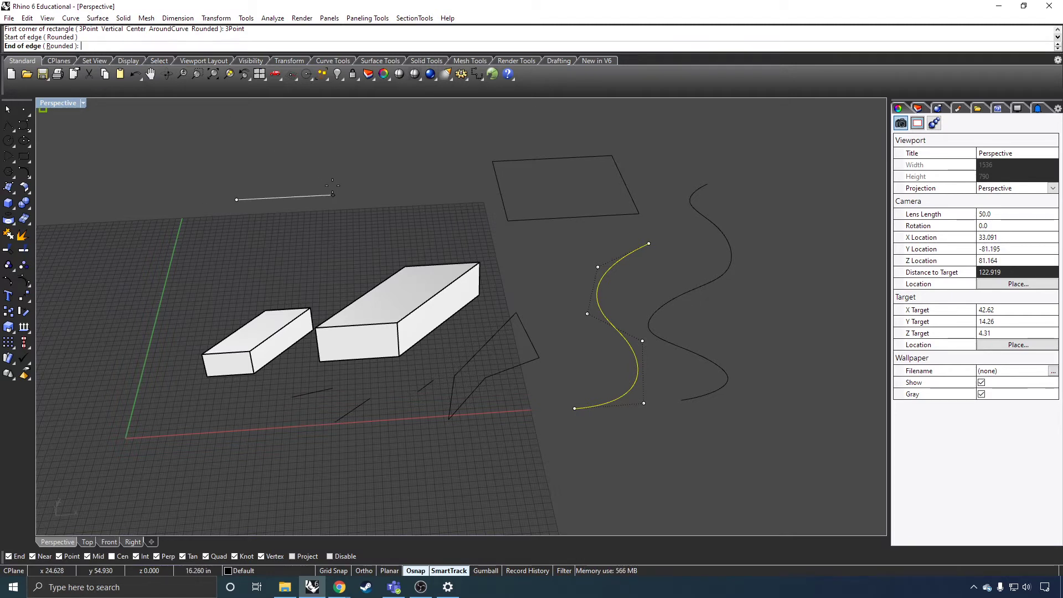
type("25")
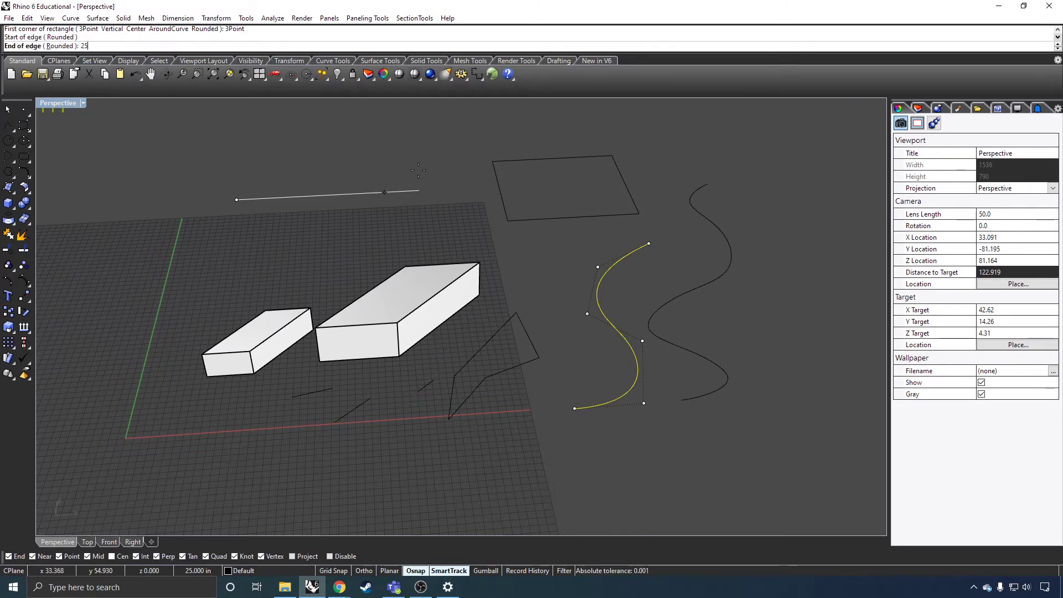
key("Return")
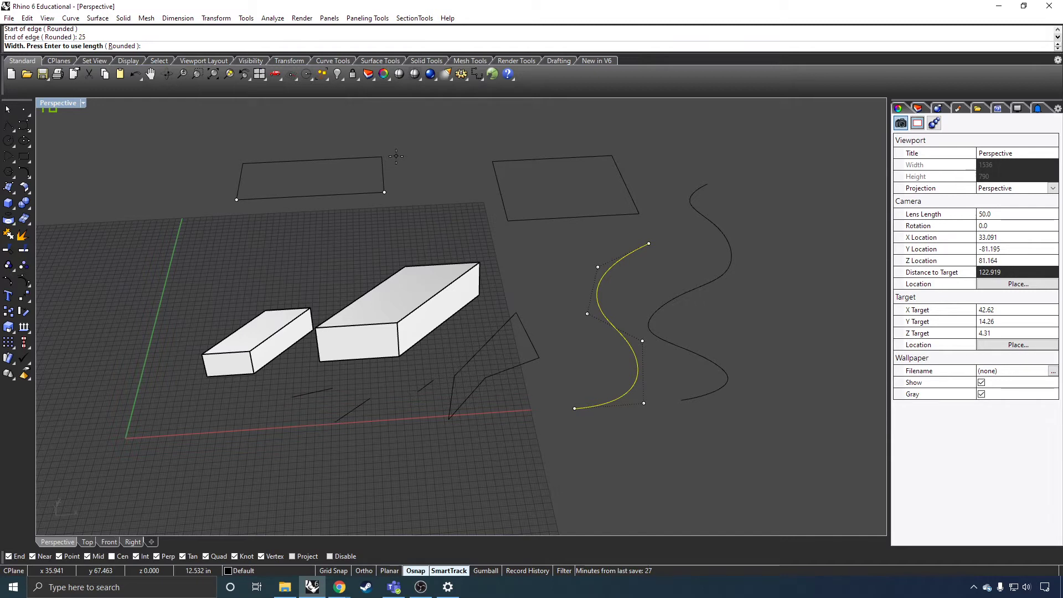
type("10")
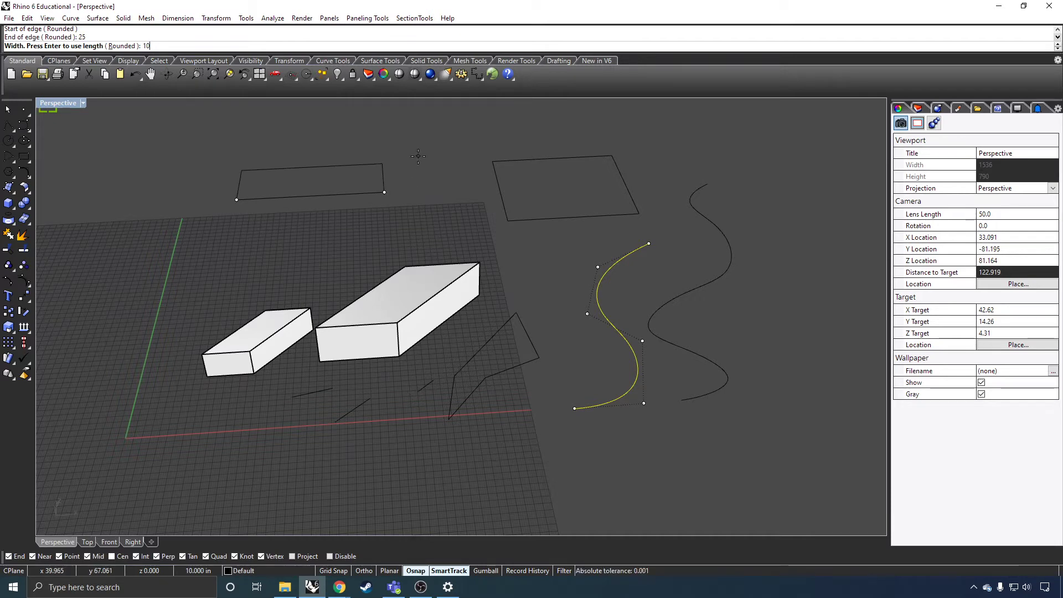
key("Return")
Deselect the control point curve and chamfer the three-point rectangle's far corner nearest the other rectangle, using distances 1,1
right_click_drag(356, 291, 445, 273)
left_click(547, 294)
right_click_drag(233, 339, 287, 333)
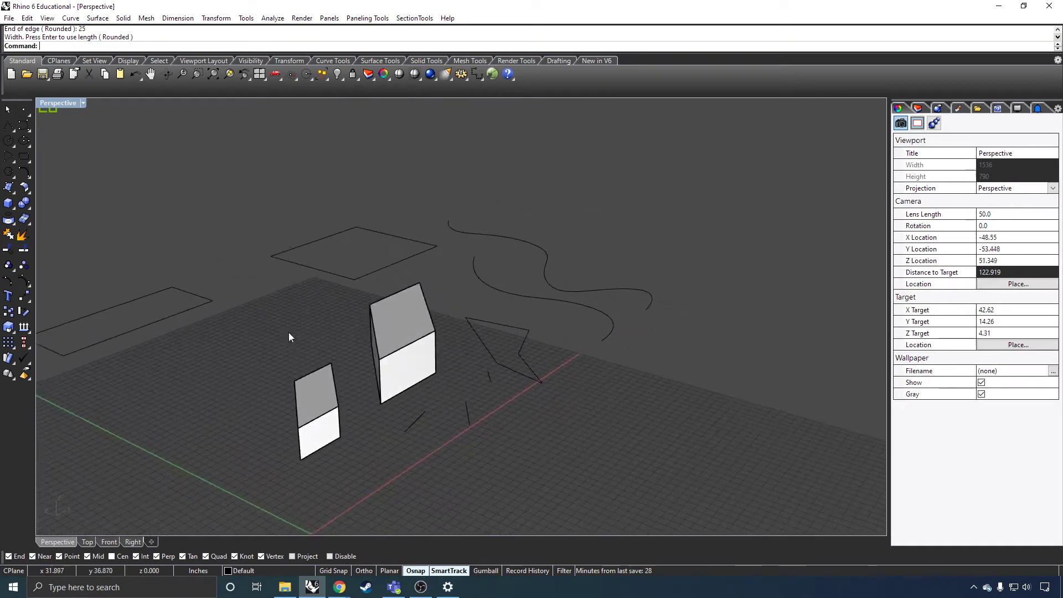
right_click_drag(186, 348, 219, 337)
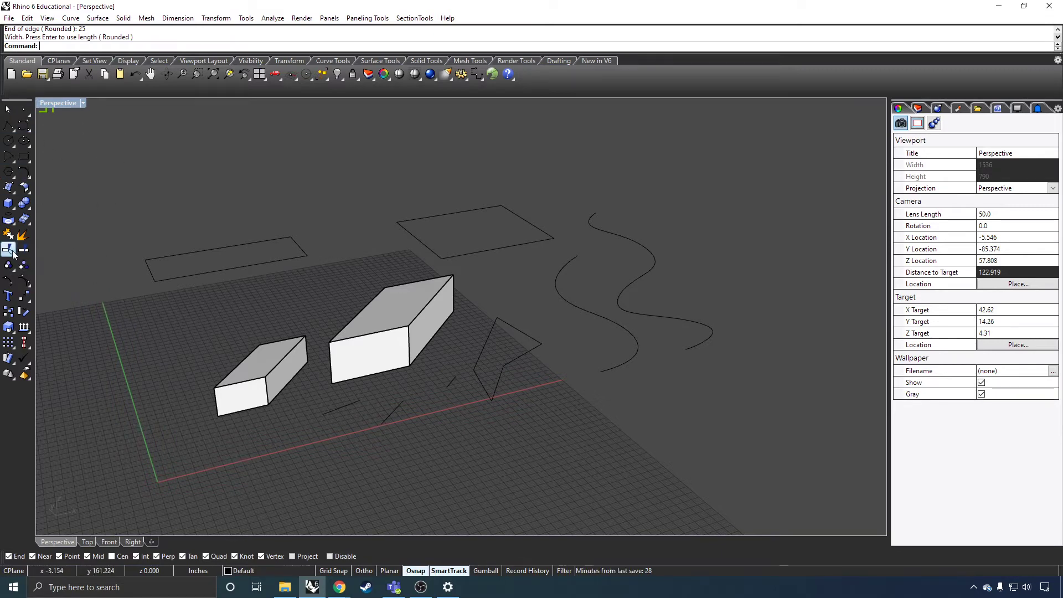
left_click(333, 61)
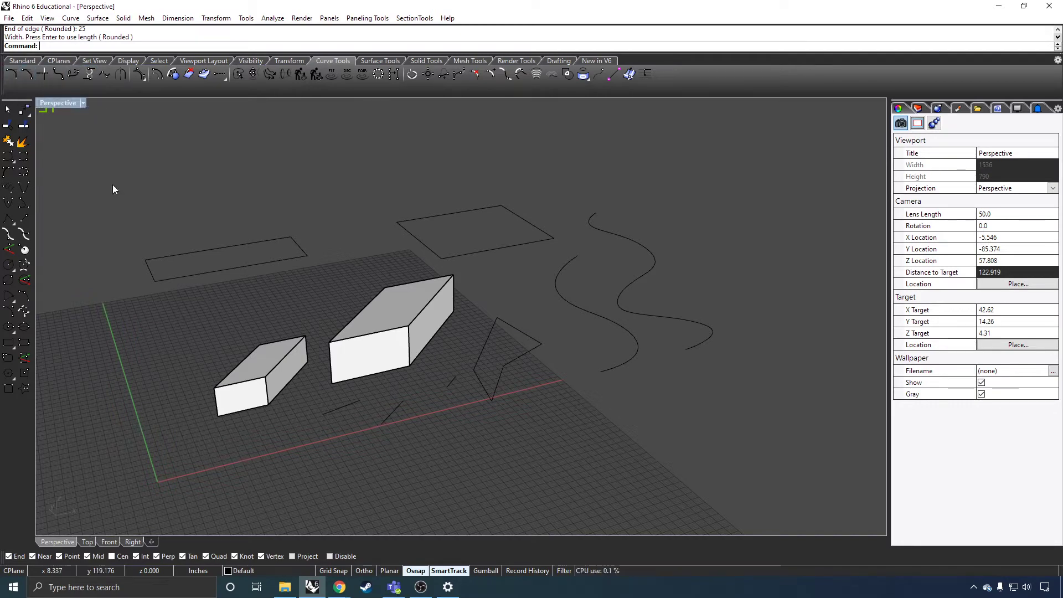
left_click(28, 76)
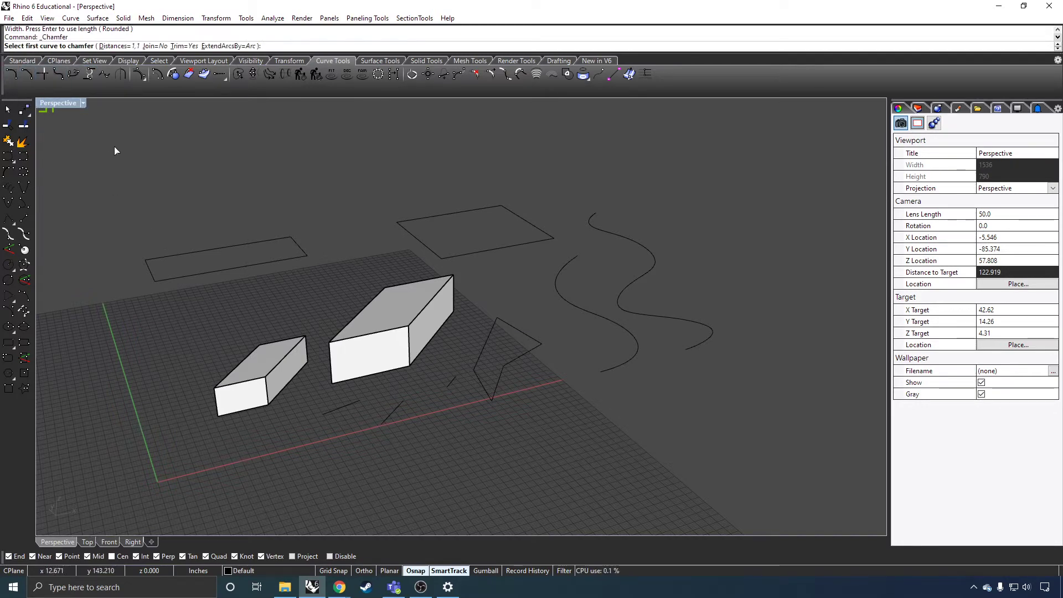
left_click(168, 258)
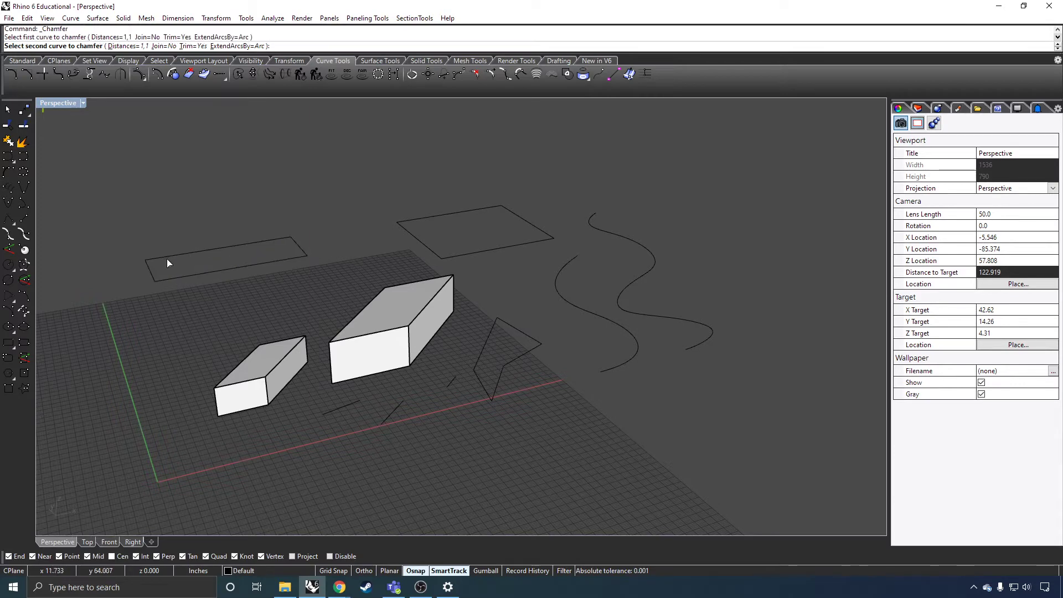
left_click(295, 243)
scroll(299, 244, "up", 5)
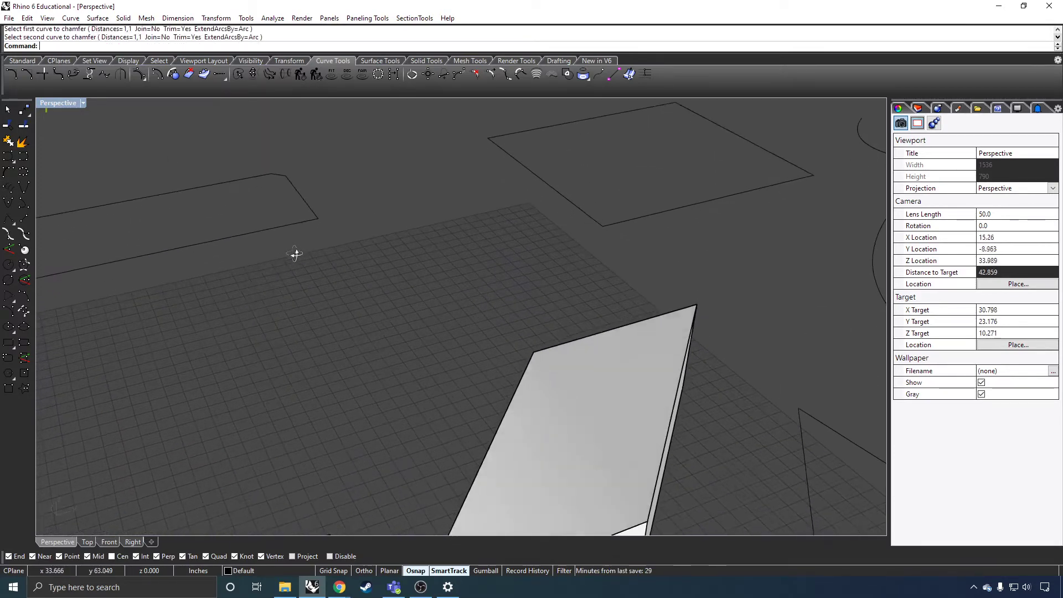
scroll(321, 309, "down", 4)
scroll(292, 227, "up", 5)
scroll(292, 227, "up", 5)
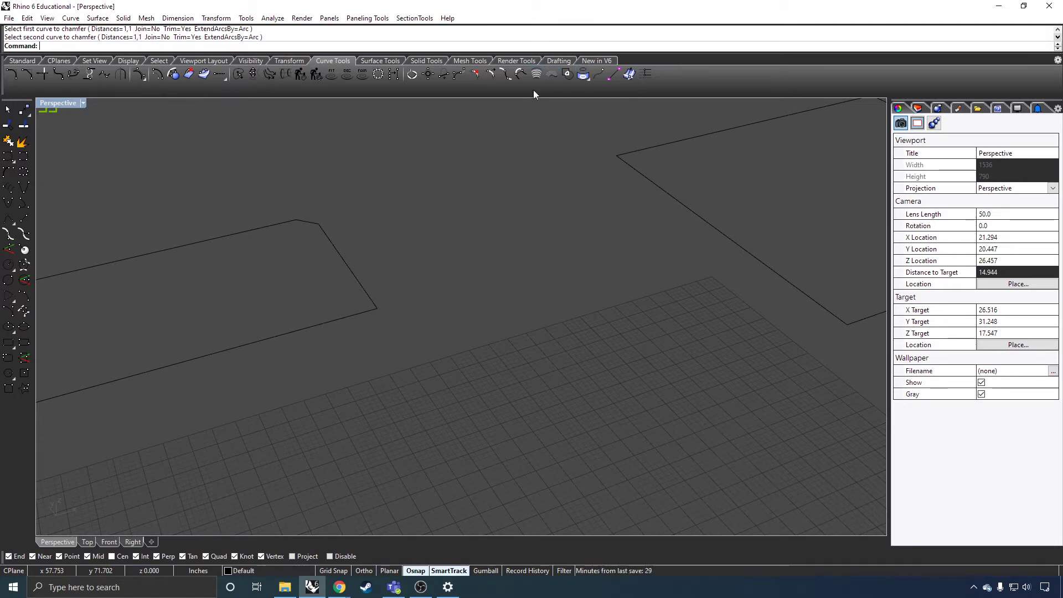
Draw an arched degree 3 control point curve with three points behind the chamfered rectangle
scroll(524, 165, "down", 16)
scroll(445, 320, "down", 9)
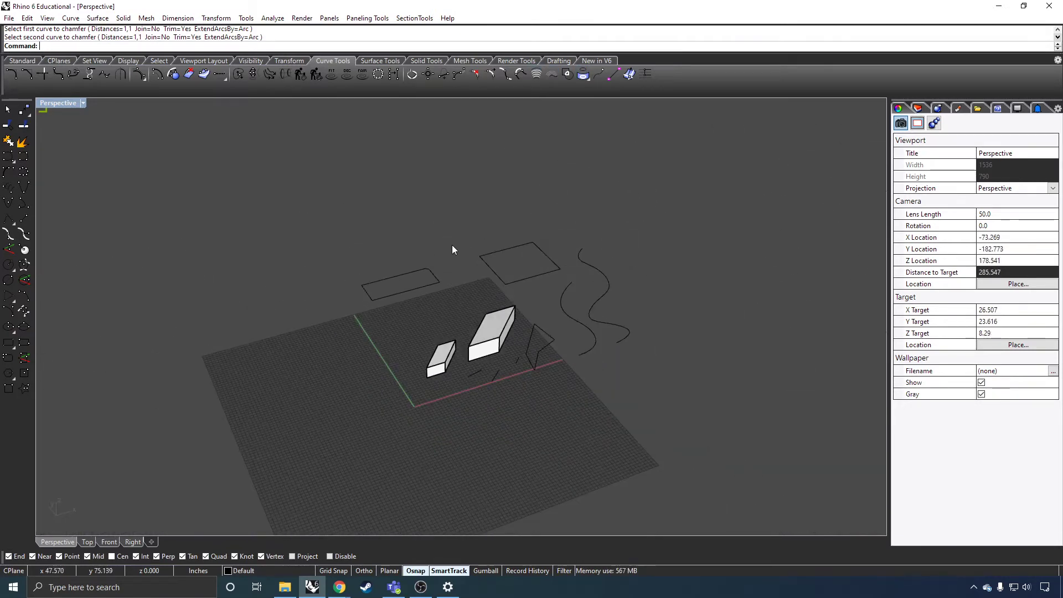
scroll(452, 246, "up", 10)
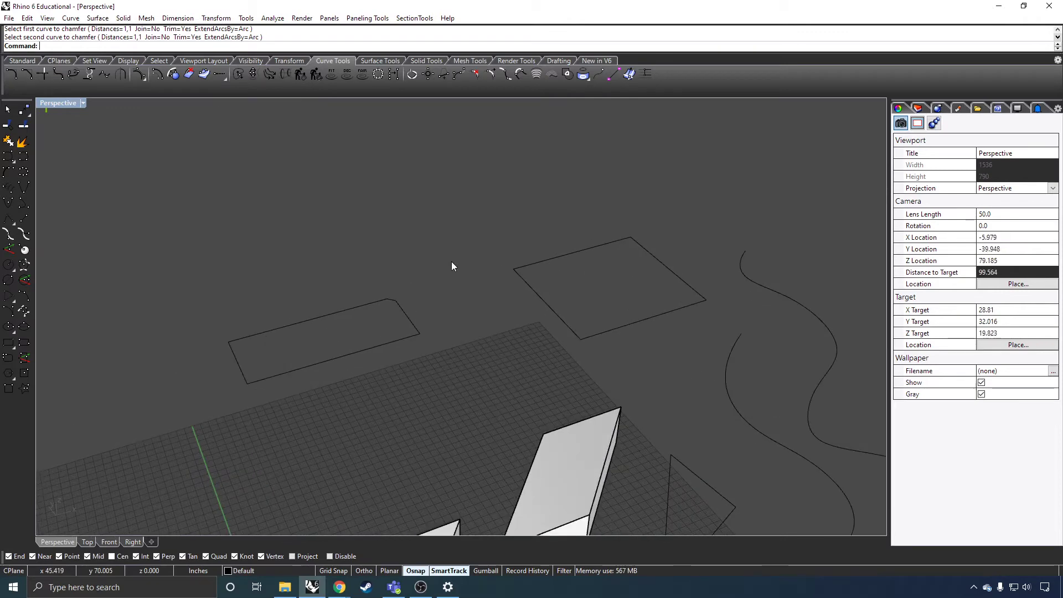
type("urve")
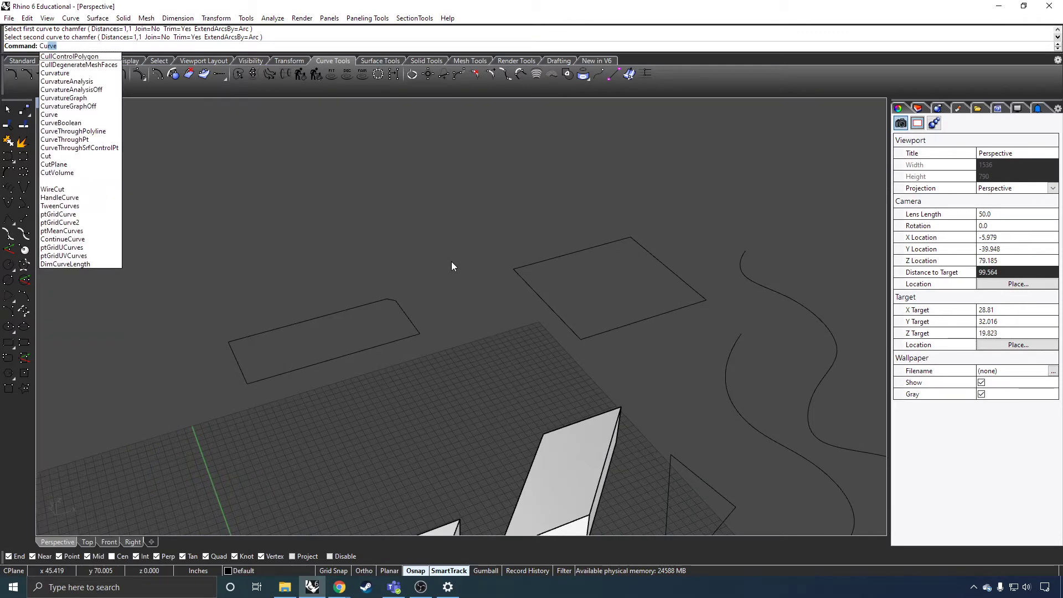
key("Return")
left_click(329, 285)
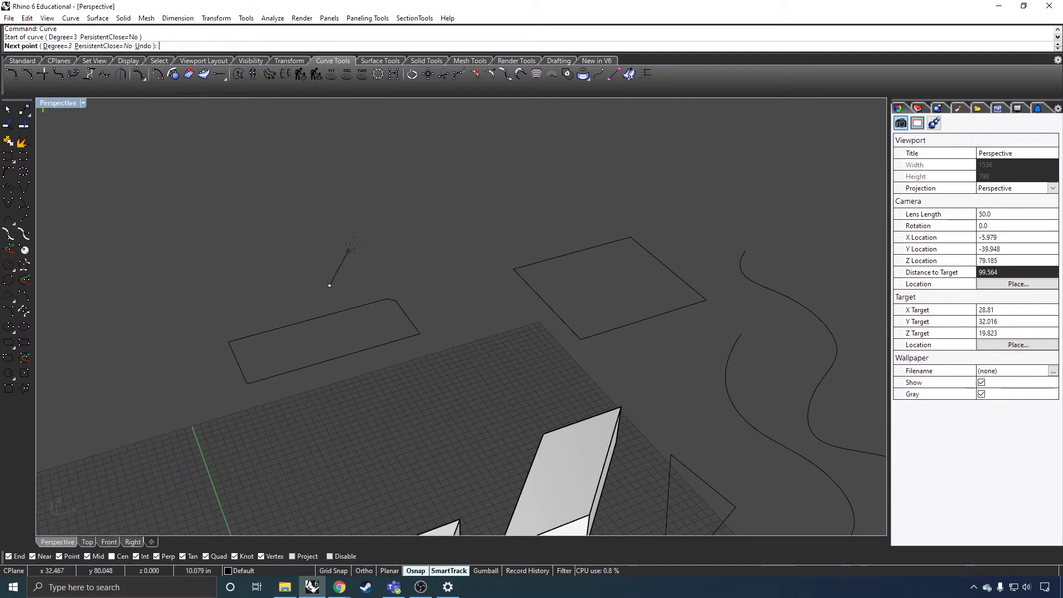
left_click(369, 218)
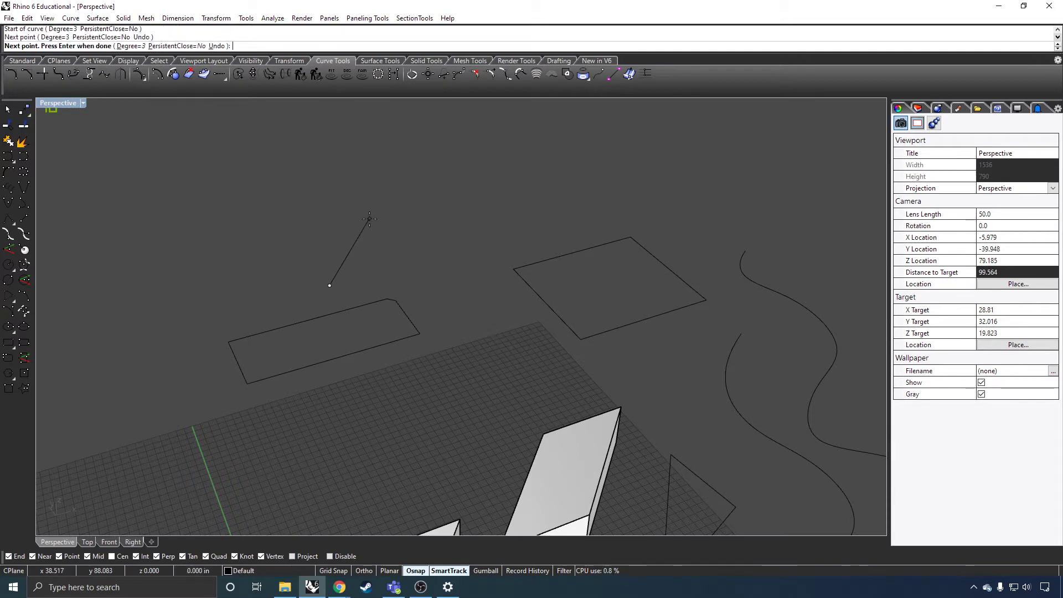
left_click(474, 247)
key("Return")
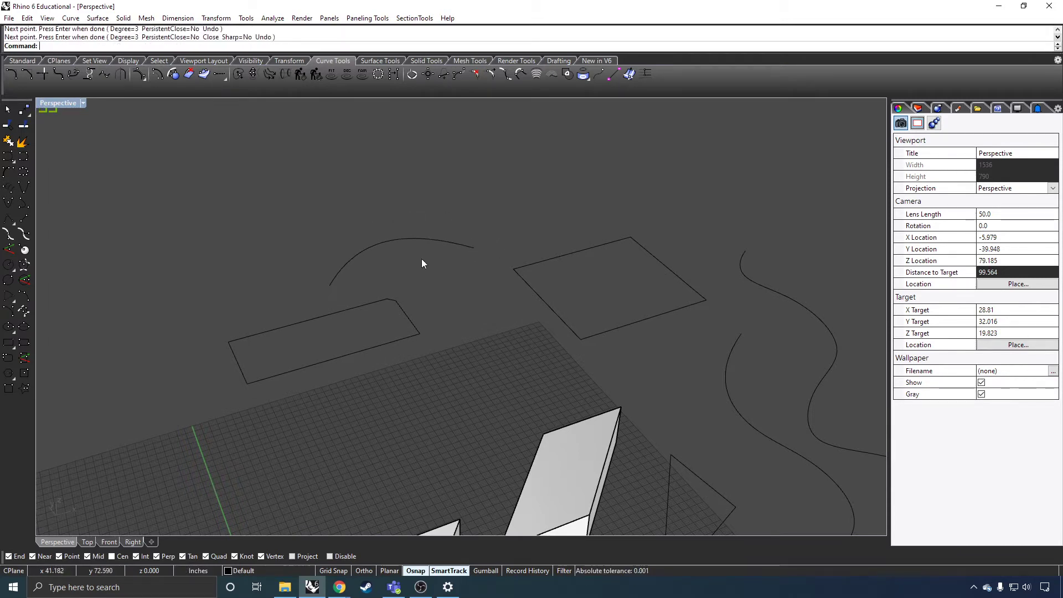
Draw a larger arched degree 3 control point curve with three points behind the first arch
right_click_drag(421, 258, 342, 518)
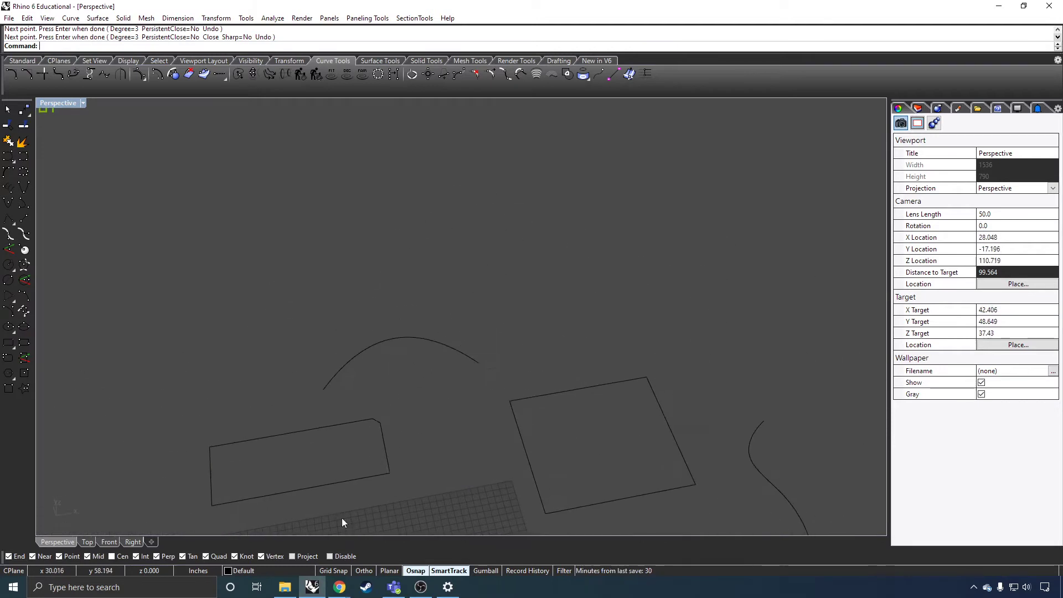
right_click(471, 297)
left_click(239, 331)
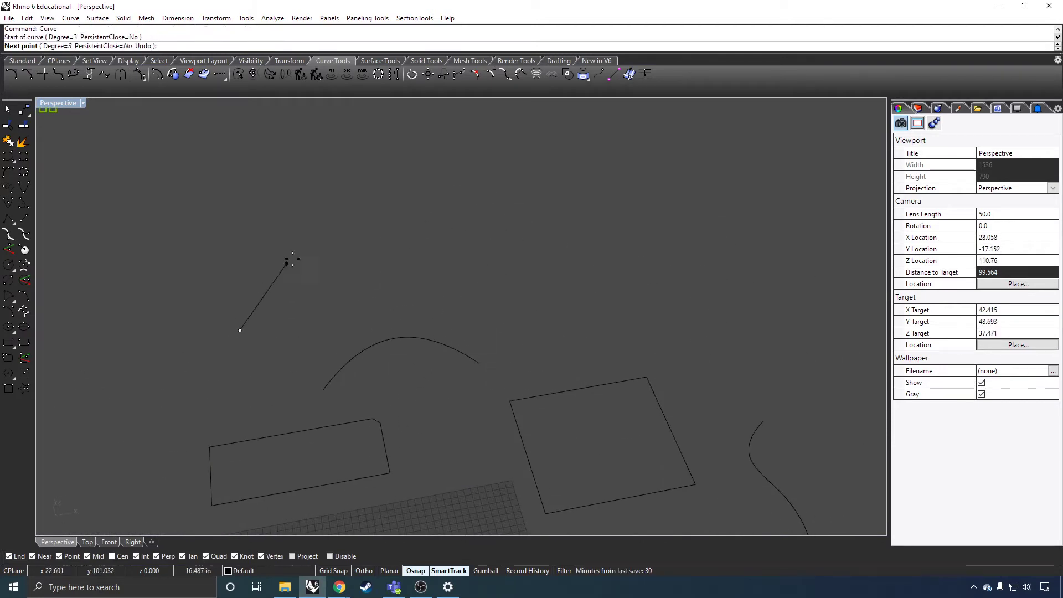
left_click(342, 122)
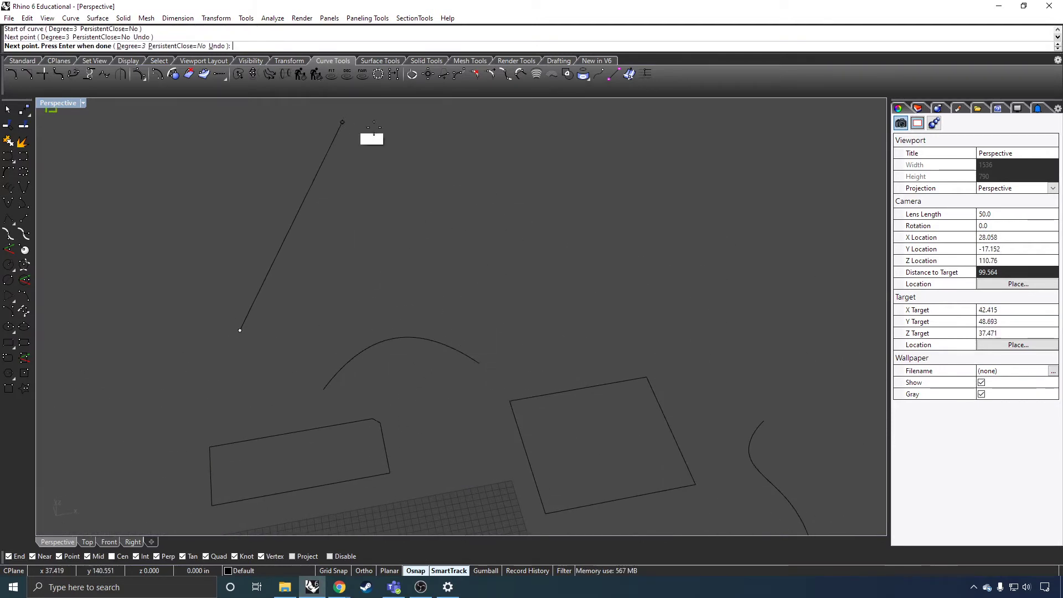
left_click(513, 258)
right_click(583, 285)
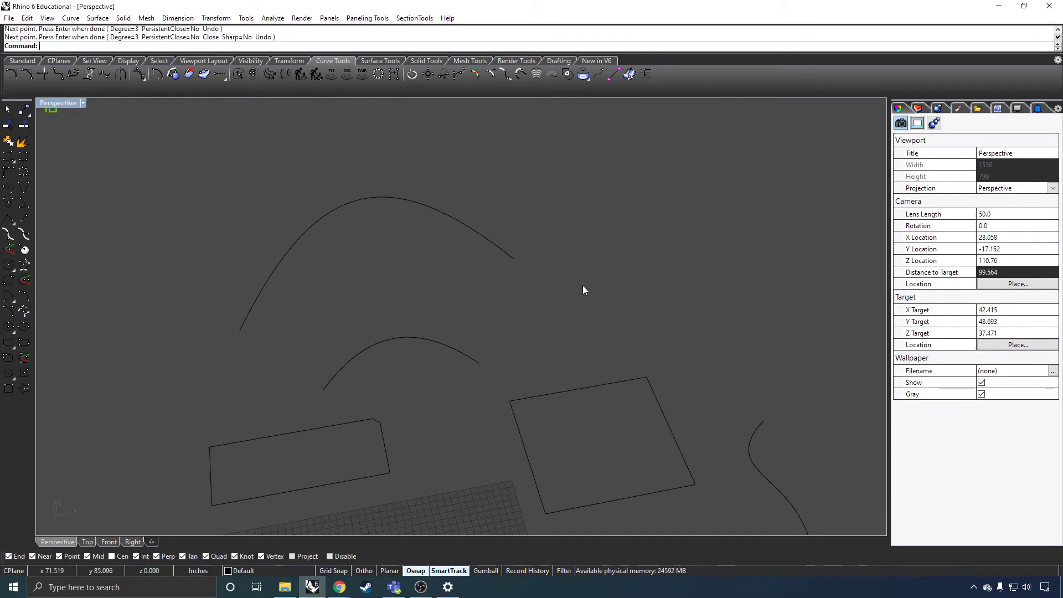
Create 5 tween curves between the small and large arched curves and inspect them from several angles
left_click(536, 76)
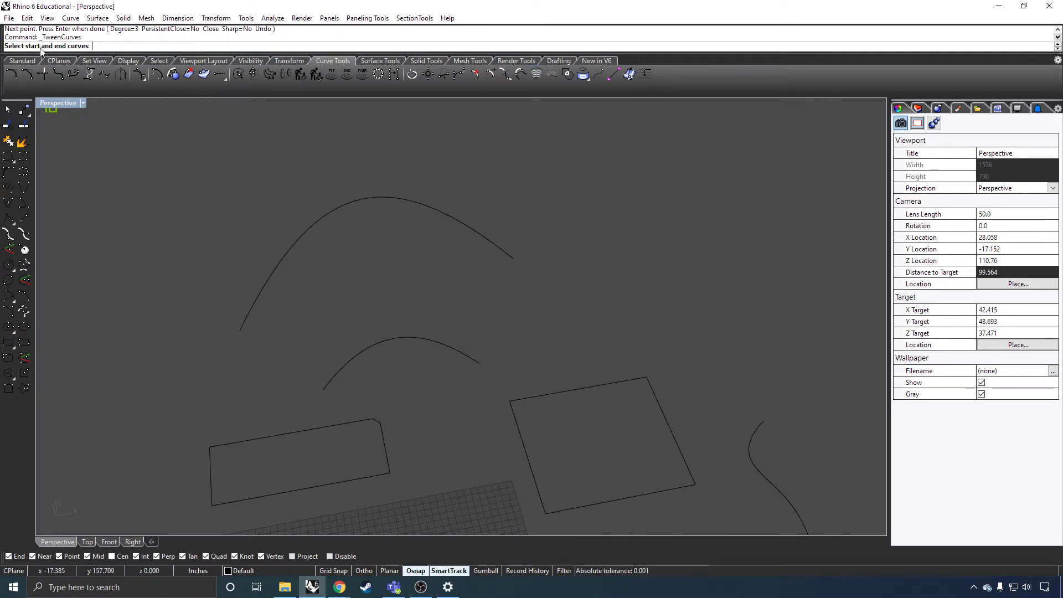
left_click(426, 339)
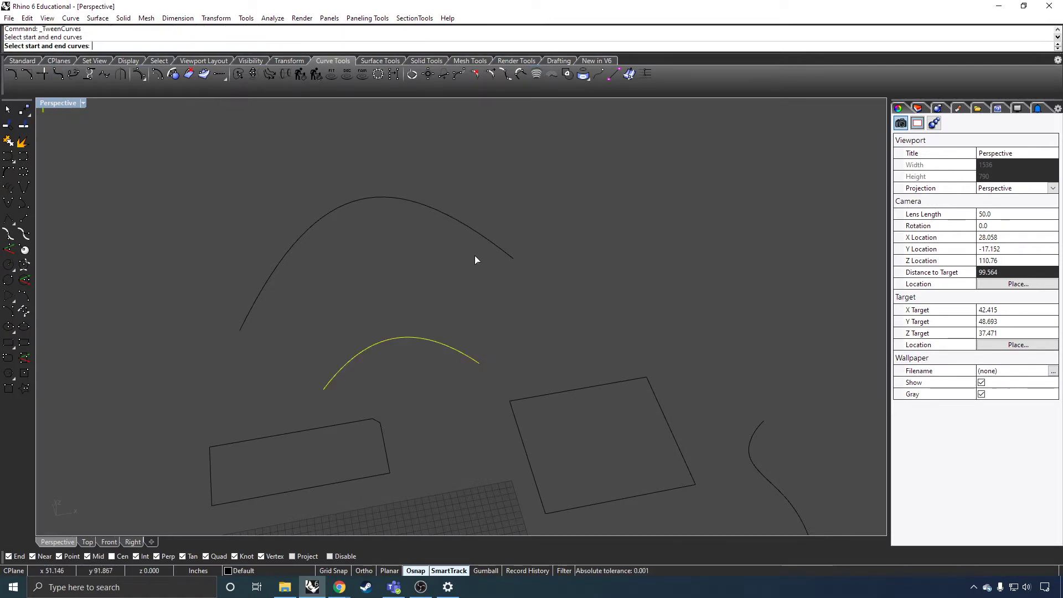
left_click(464, 221)
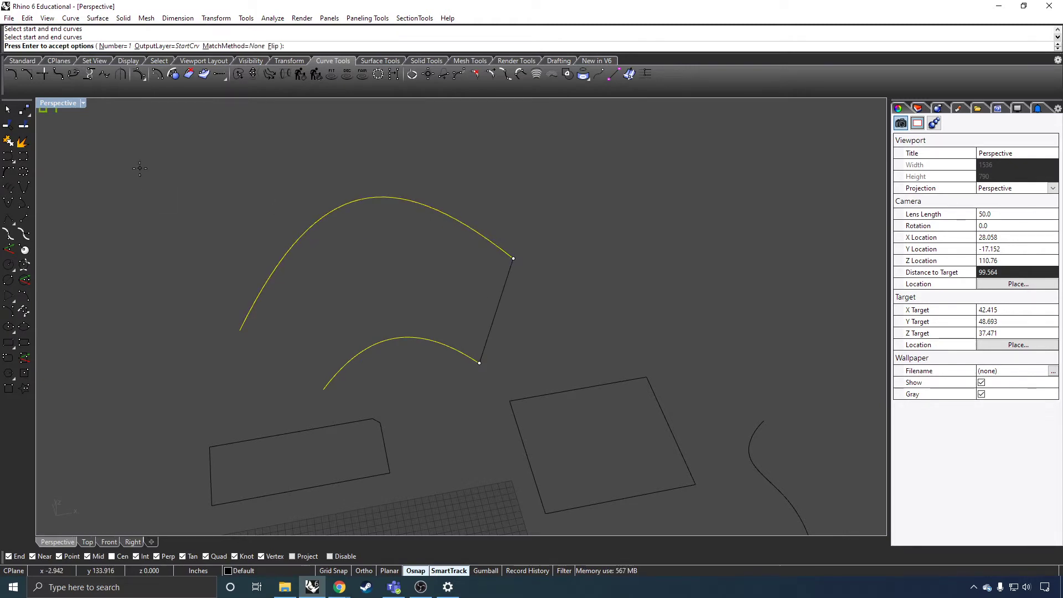
left_click(114, 46)
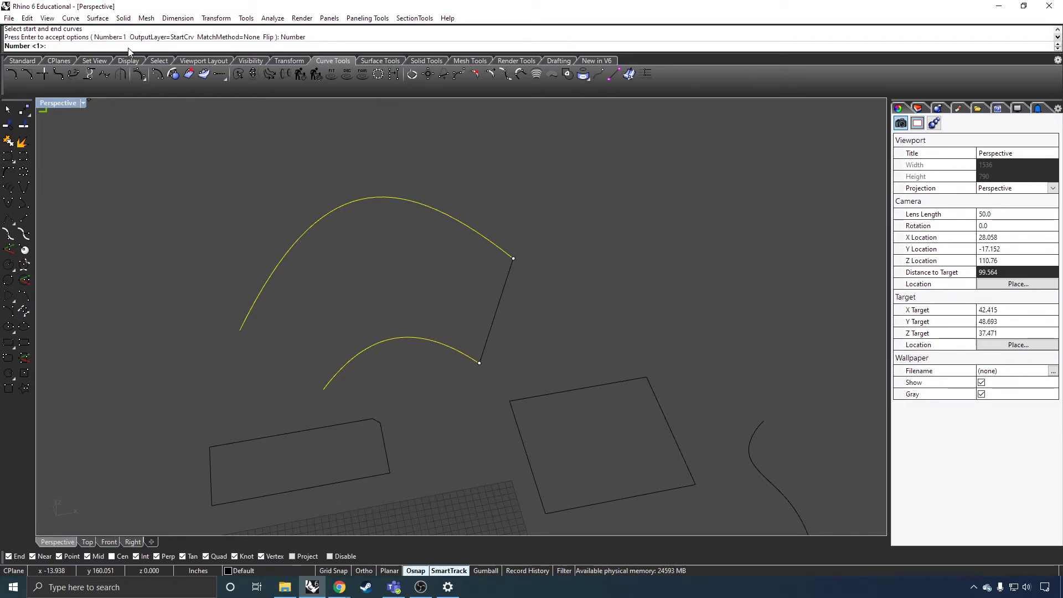
type("5")
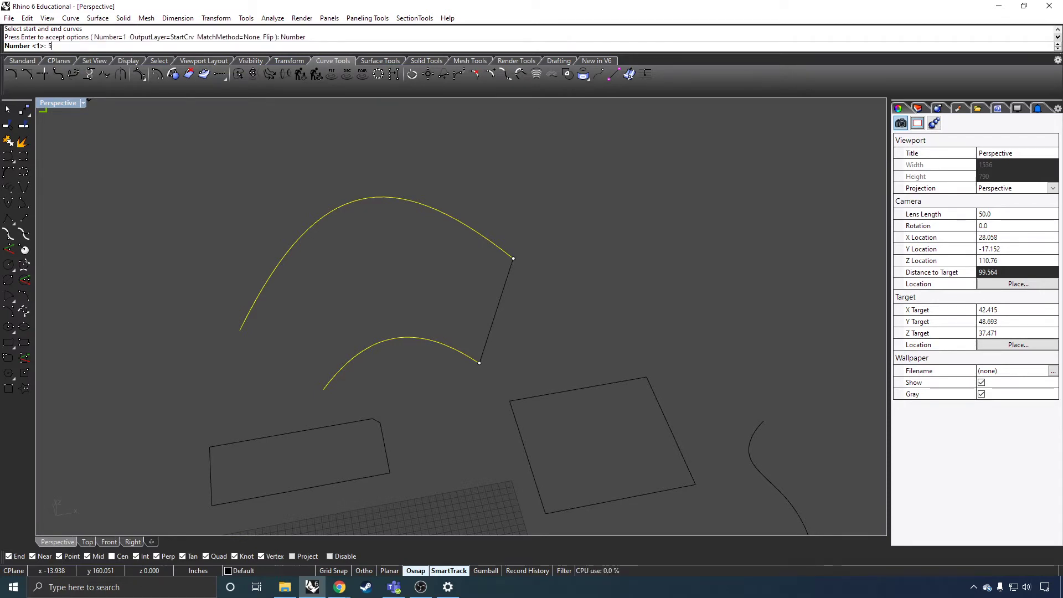
key("Return")
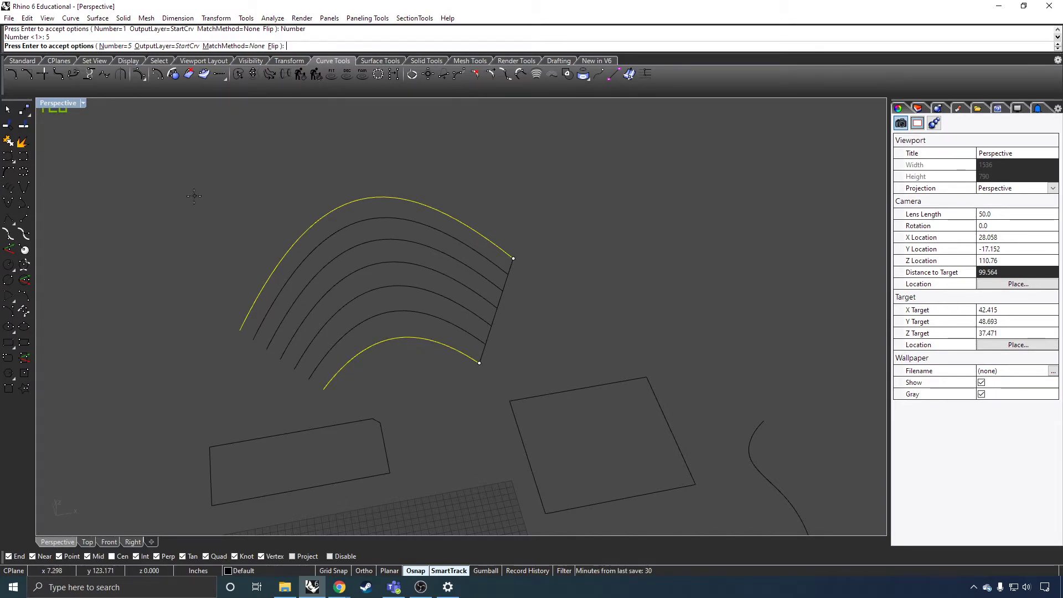
key("Return")
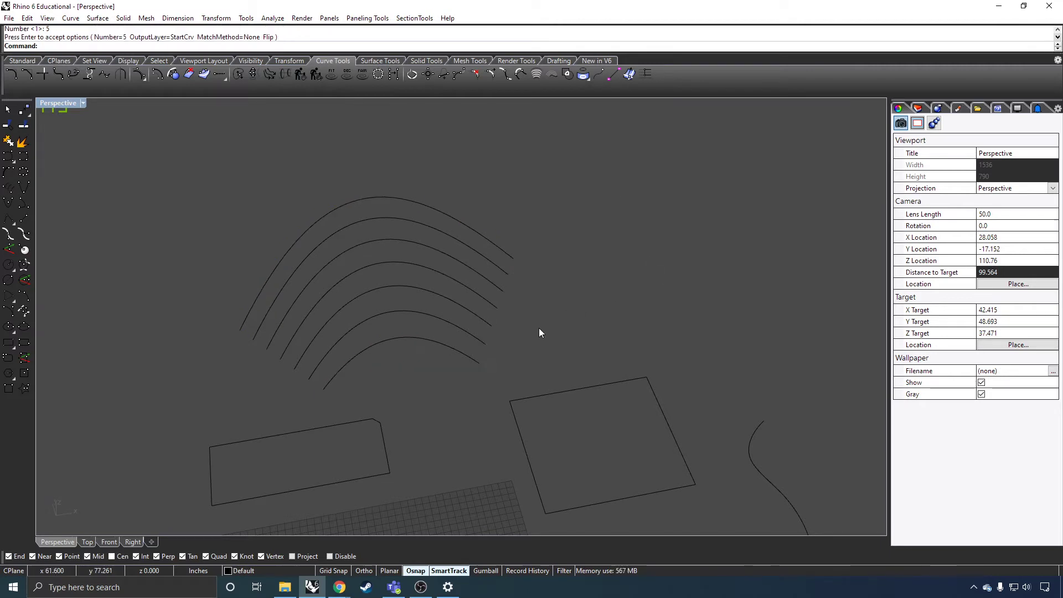
right_click_drag(441, 356, 364, 335)
scroll(356, 365, "down", 5)
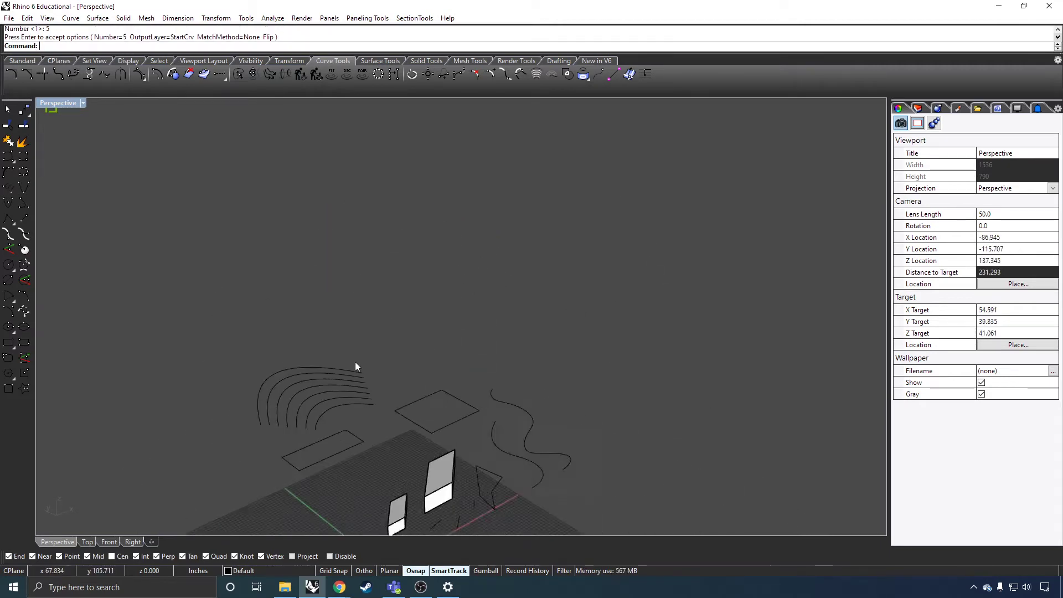
scroll(310, 404, "up", 5)
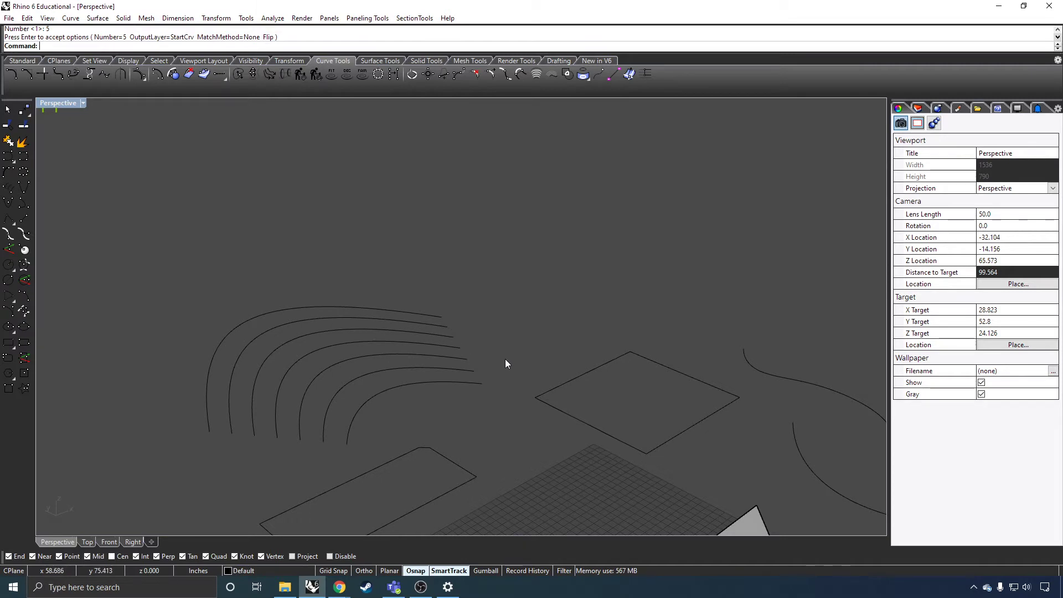
scroll(505, 364, "down", 6)
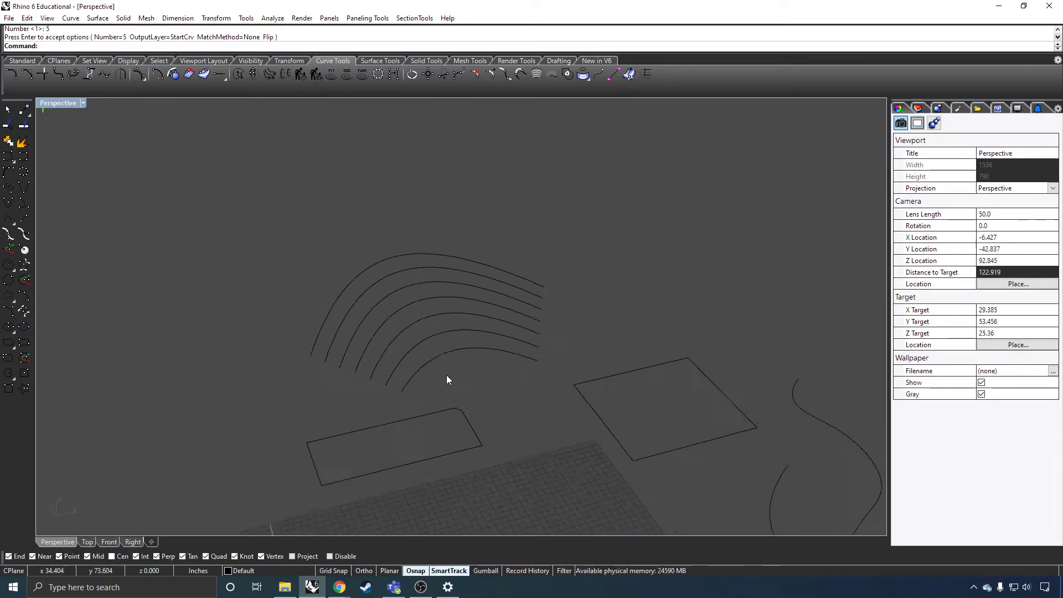
Delete all curves and both boxes from the model
right_click_drag(451, 382, 465, 317)
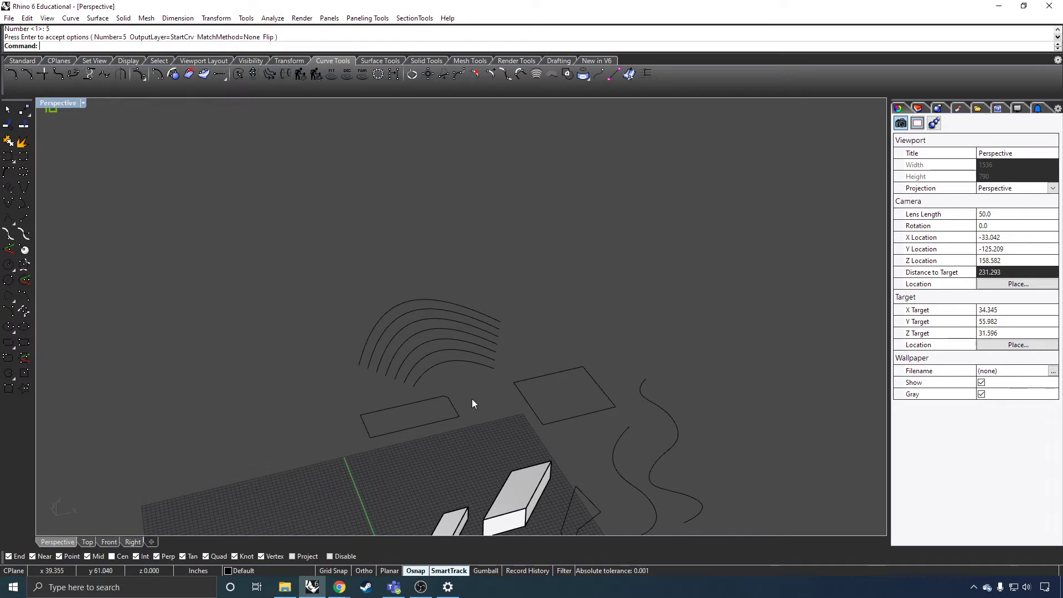
scroll(465, 401, "down", 4)
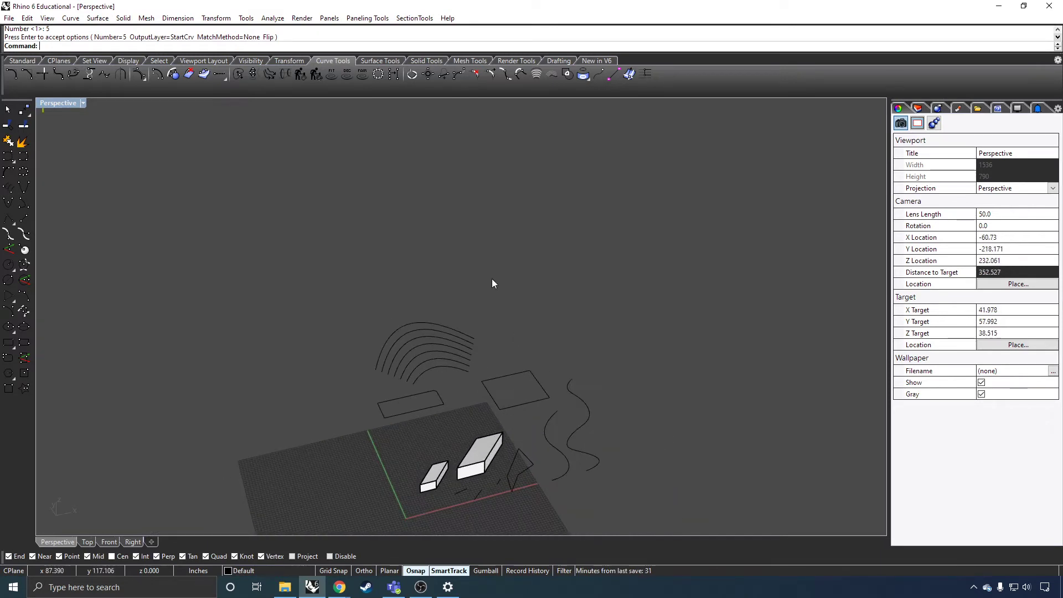
right_click_drag(421, 316, 438, 382, "shift")
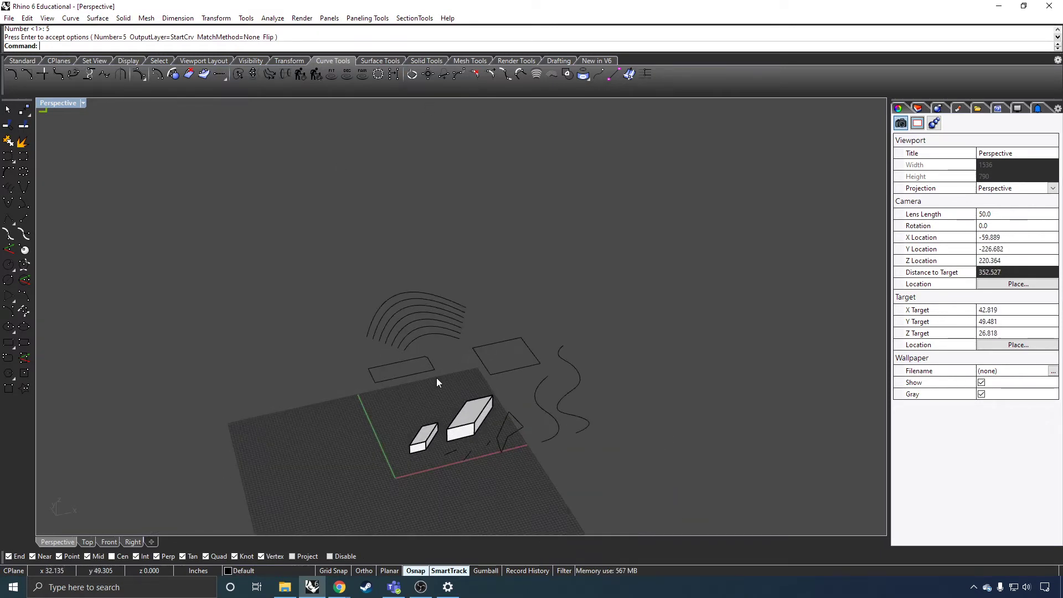
left_click_drag(692, 190, 283, 500)
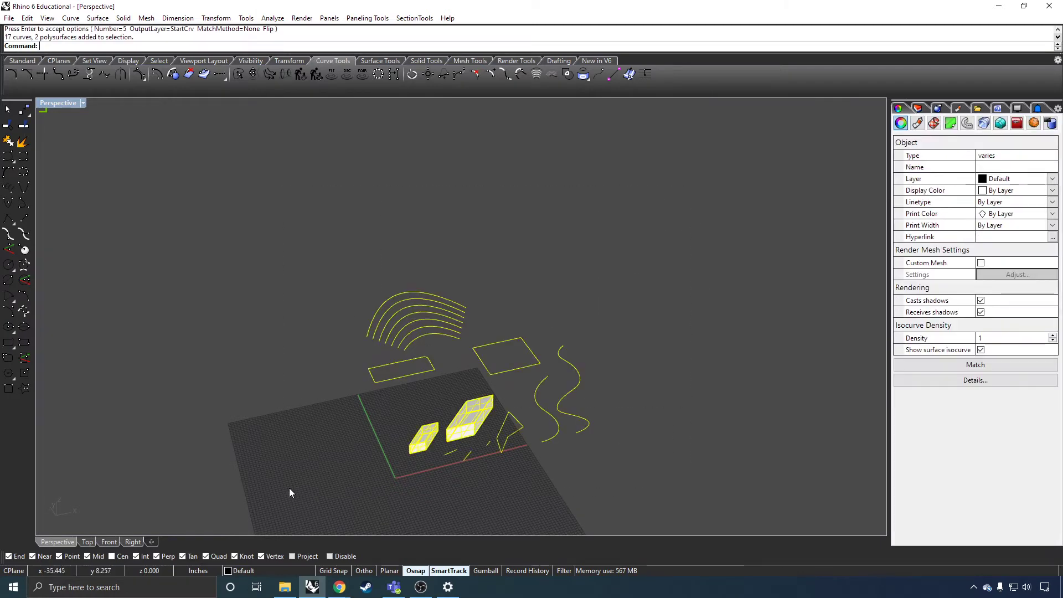
key("Delete")
scroll(413, 482, "up", 5)
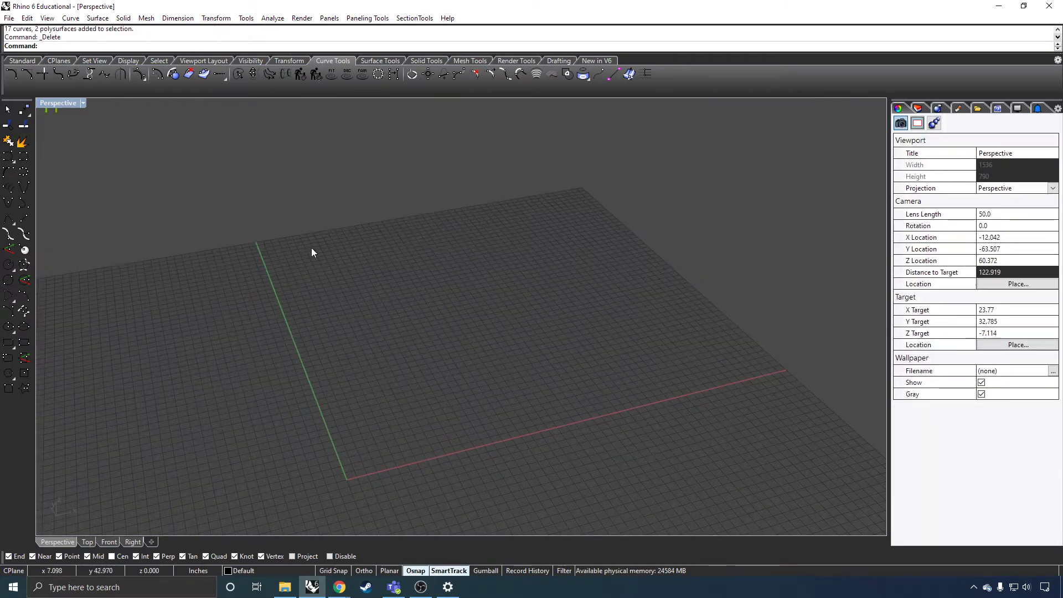
Bring up the surface tools and place four Point objects in a rough quadrilateral on the ground plane between the red and green axes
left_click(393, 62)
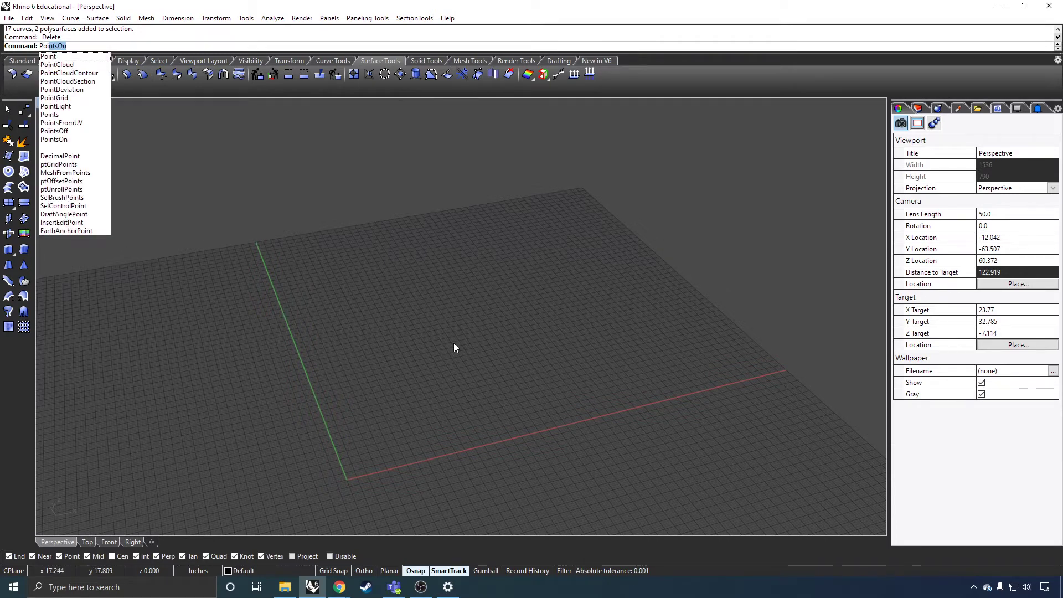
type("int")
key("Return")
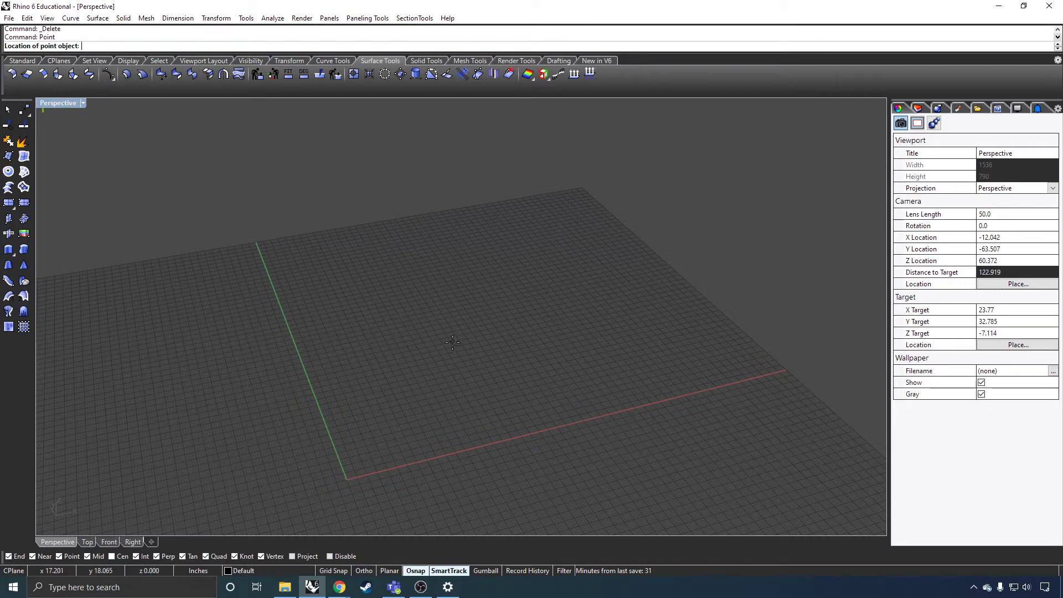
left_click(409, 405)
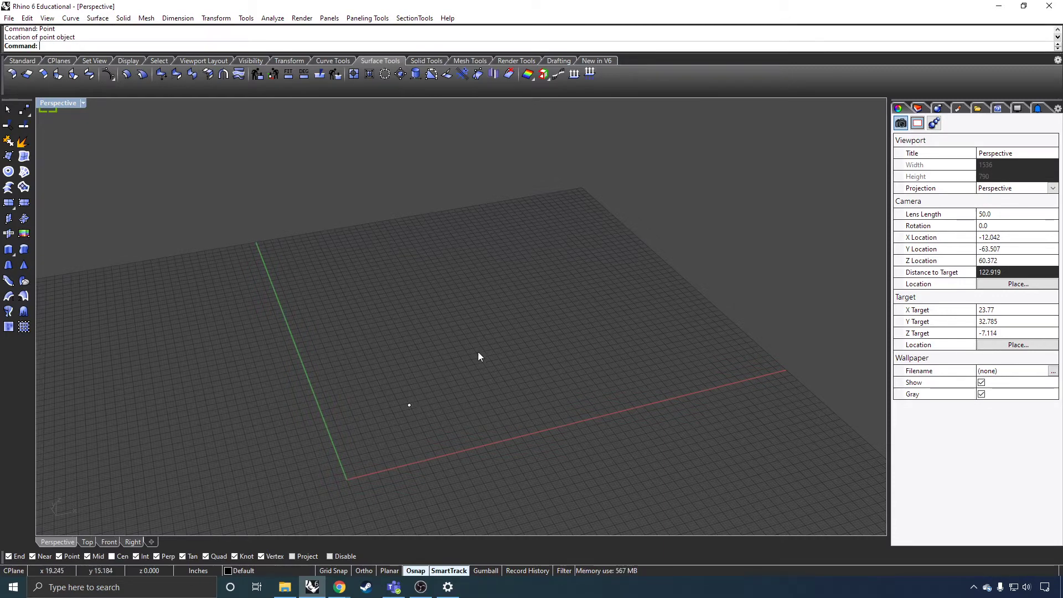
key("Return")
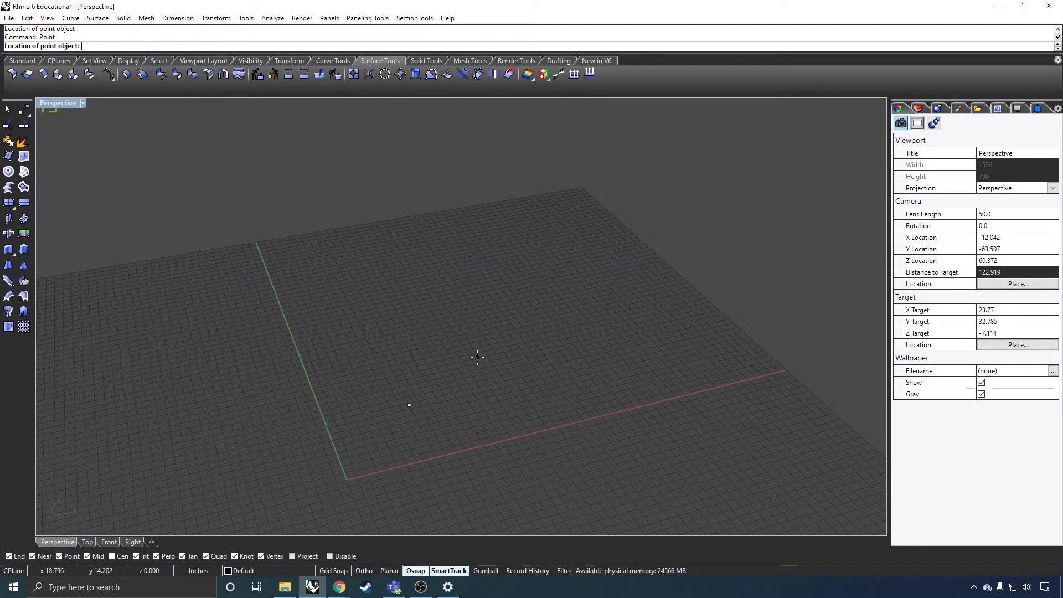
left_click(506, 377)
key("Return")
left_click(414, 356)
key("Return")
left_click(483, 321)
right_click_drag(483, 321, 438, 327)
right_click_drag(461, 270, 445, 318)
right_click_drag(124, 191, 144, 208)
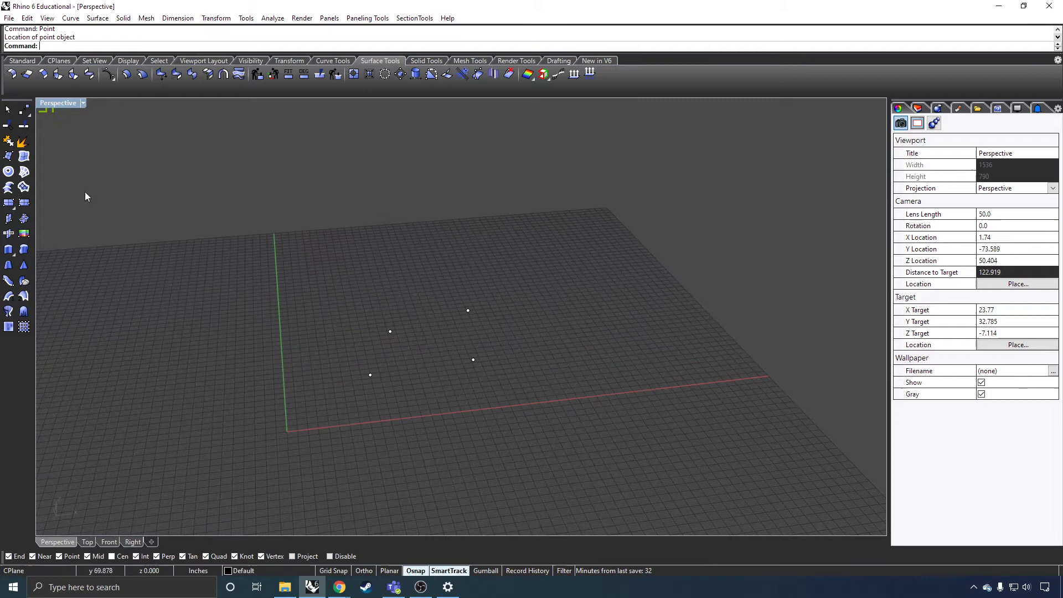
Create a flat surface from the four corner points, picked in order around the perimeter
left_click(12, 186)
left_click(370, 375)
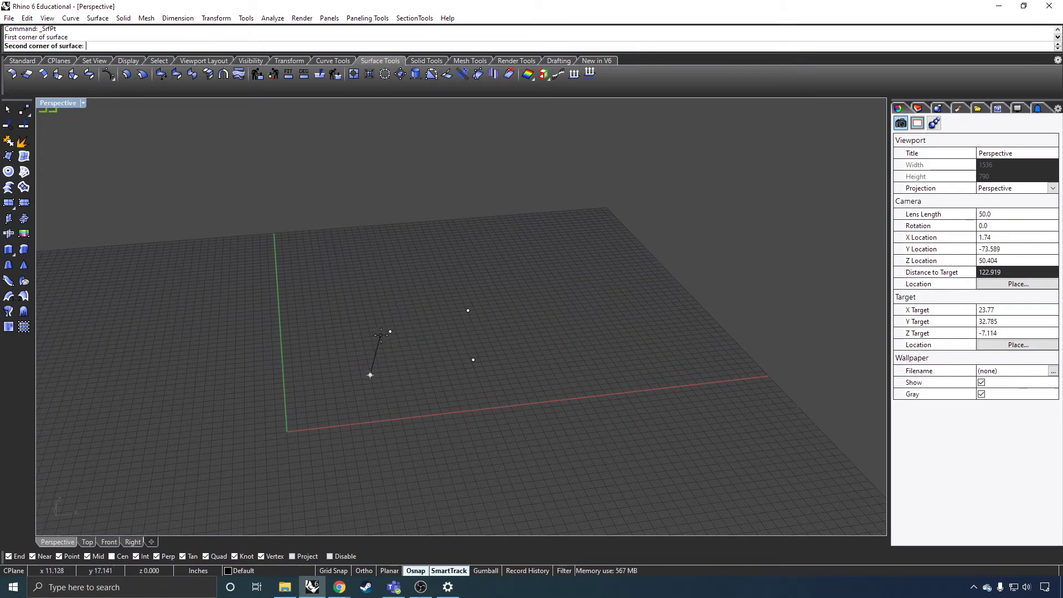
left_click(391, 331)
left_click(468, 311)
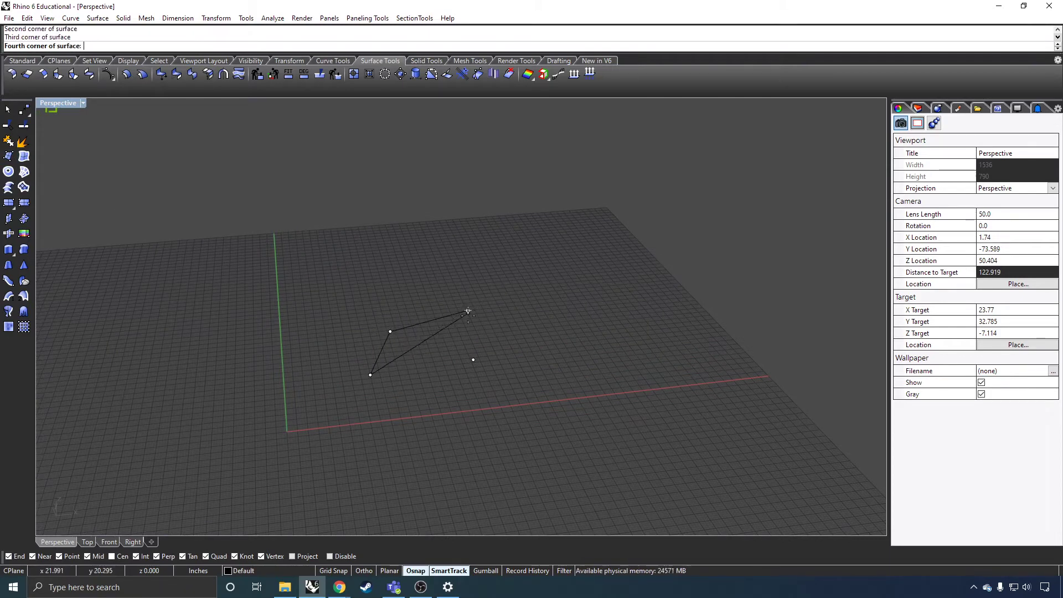
left_click(473, 360)
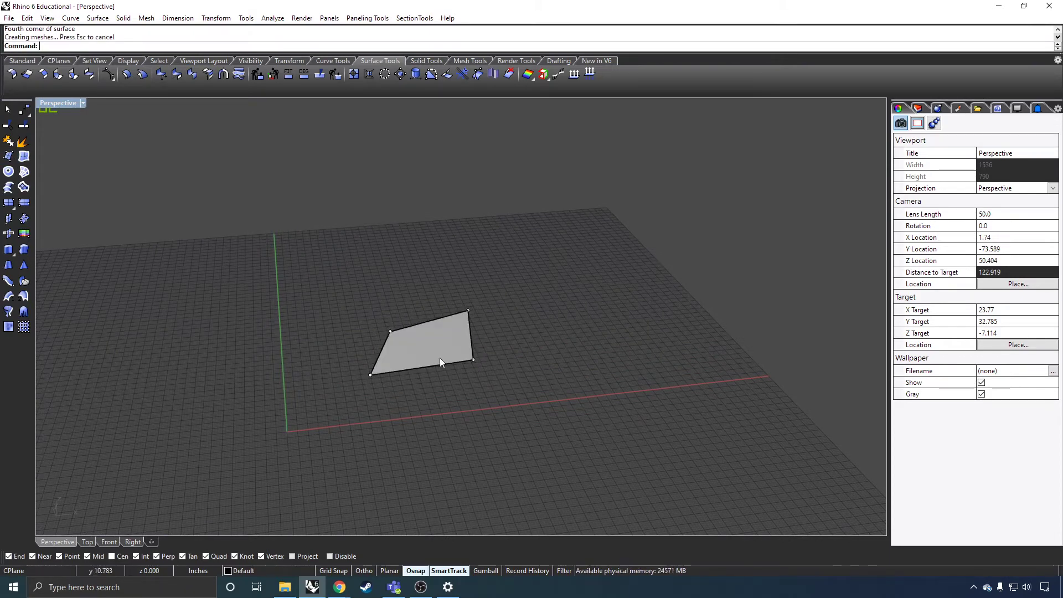
left_click(8, 157)
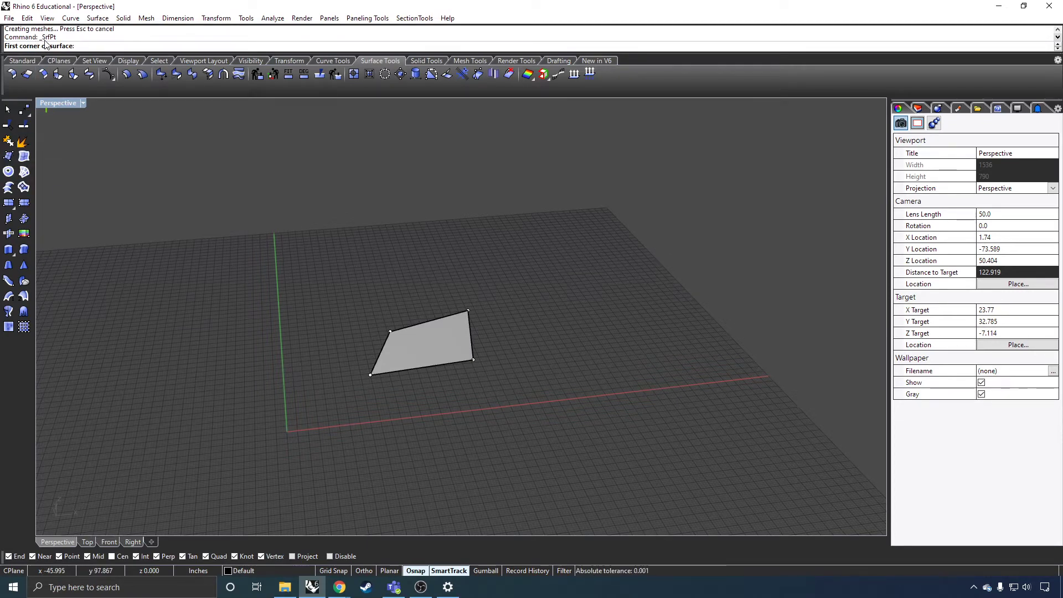
key("Escape")
Examine the flat four-corner surface and delete it, keeping the points
right_click_drag(445, 390, 404, 396)
left_click(403, 325)
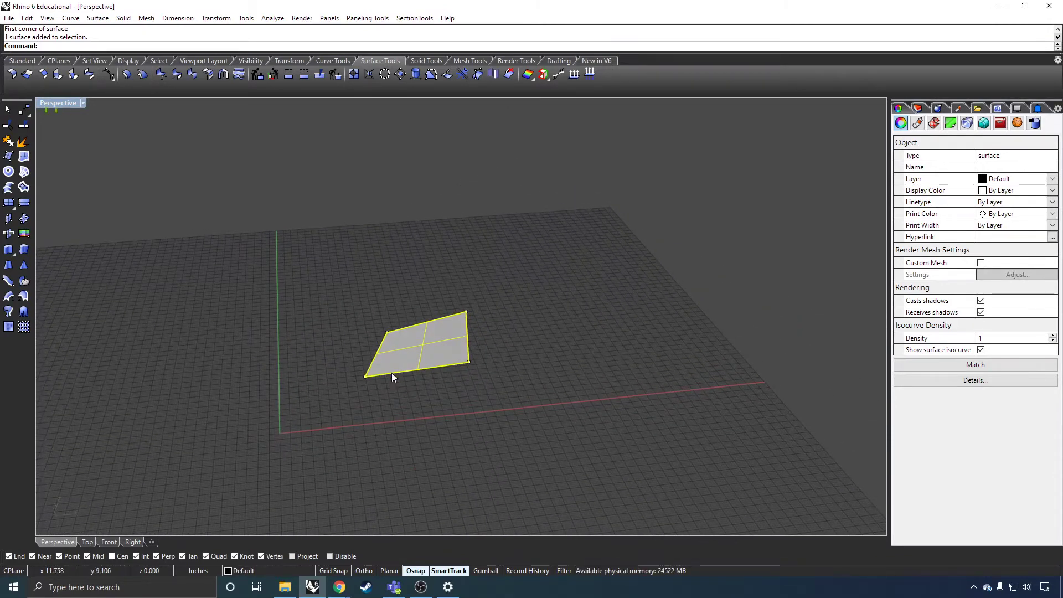
scroll(392, 376, "up", 5)
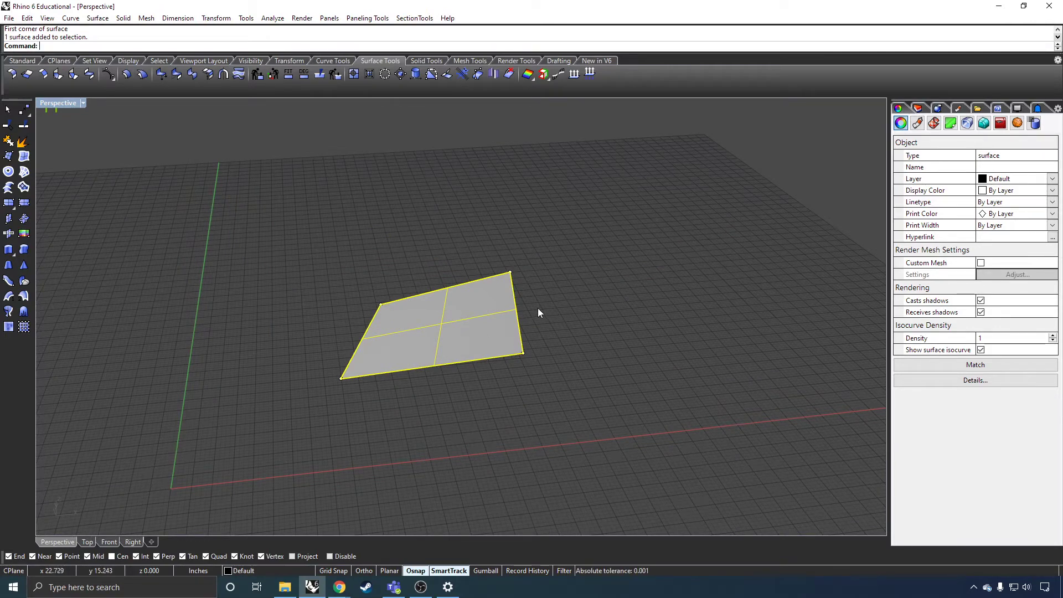
key("Delete")
Turn on the Gumball and raise the point farthest from the origin vertically off the ground plane
right_click_drag(517, 277, 448, 294)
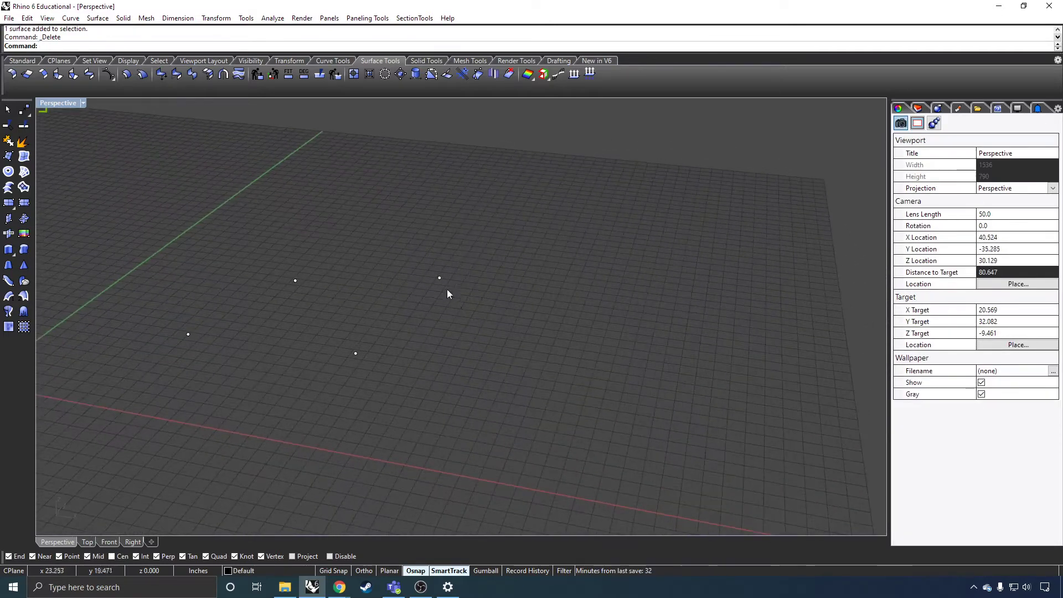
left_click(440, 278)
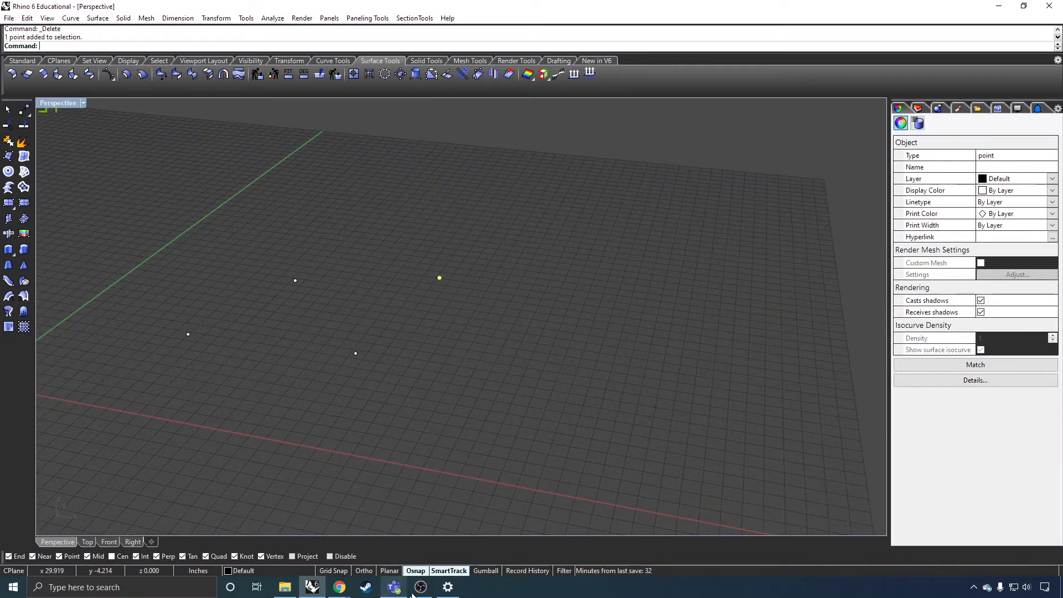
left_click(485, 570)
left_click_drag(442, 245, 439, 167)
right_click_drag(369, 287, 393, 283)
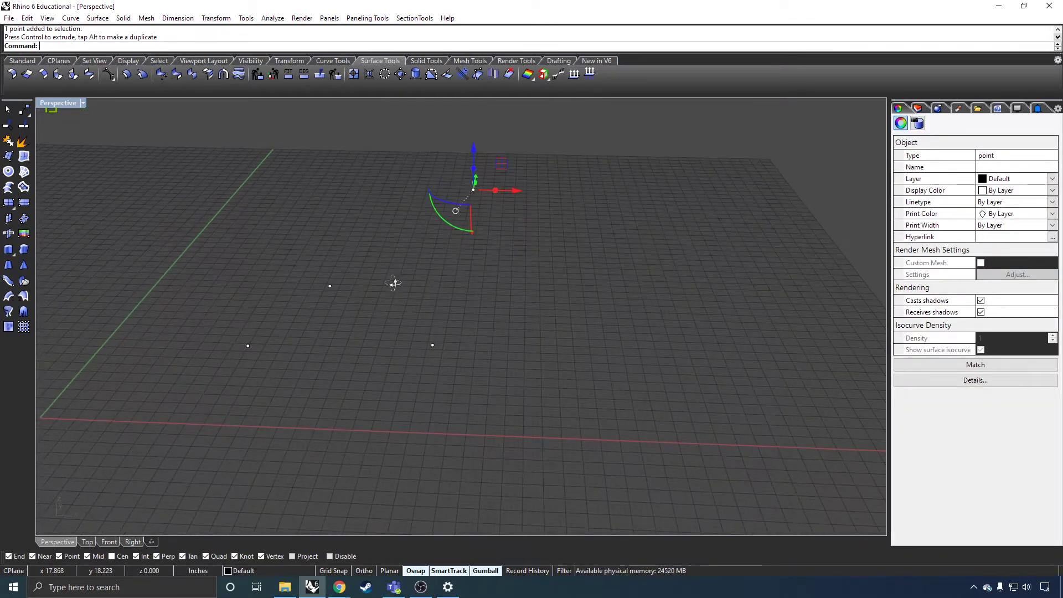
Raise the point nearest the origin vertically off the ground plane, diagonally opposite the raised far point
left_click(247, 346)
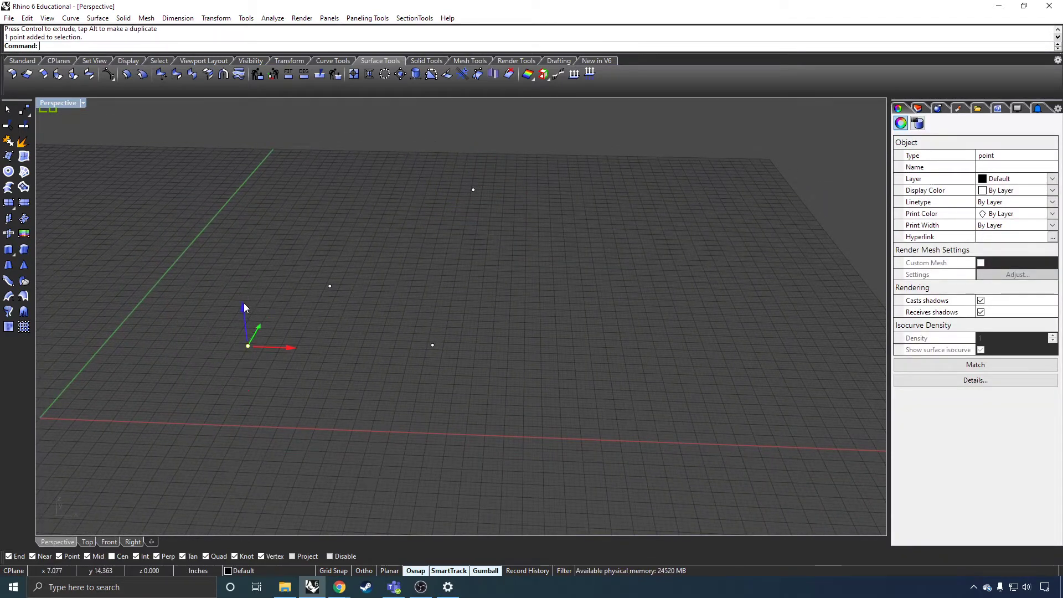
left_click_drag(244, 303, 247, 260)
mouse_move(375, 242)
right_mouse_down()
mouse_move(401, 235)
mouse_move(398, 209)
mouse_move(429, 218)
mouse_move(381, 236)
right_mouse_up()
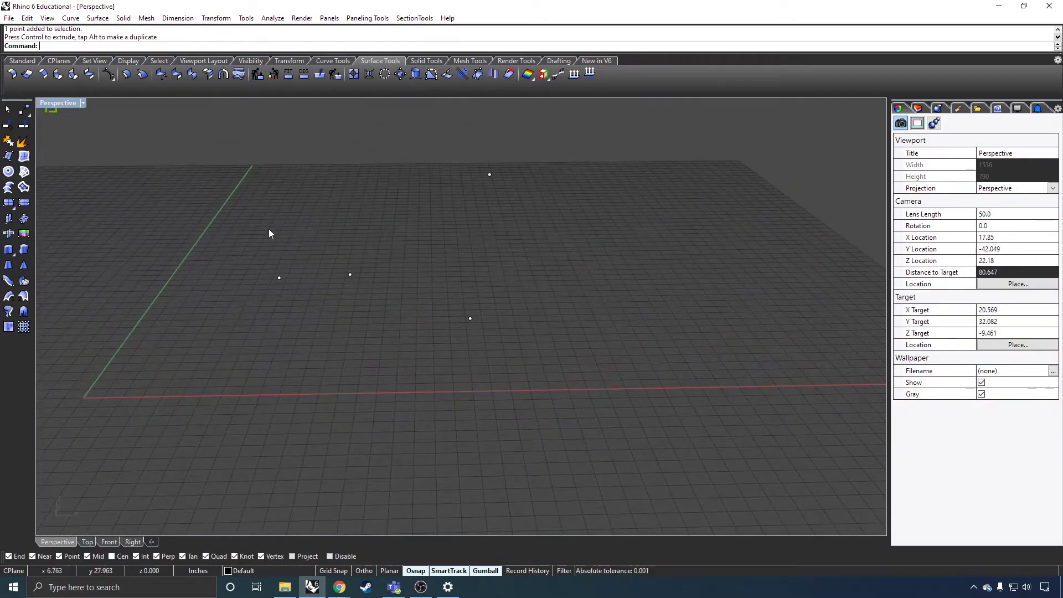
Create a corner-point surface through the two raised and two ground points in perimeter order, and inspect its curvature
left_click(8, 157)
left_click(350, 274)
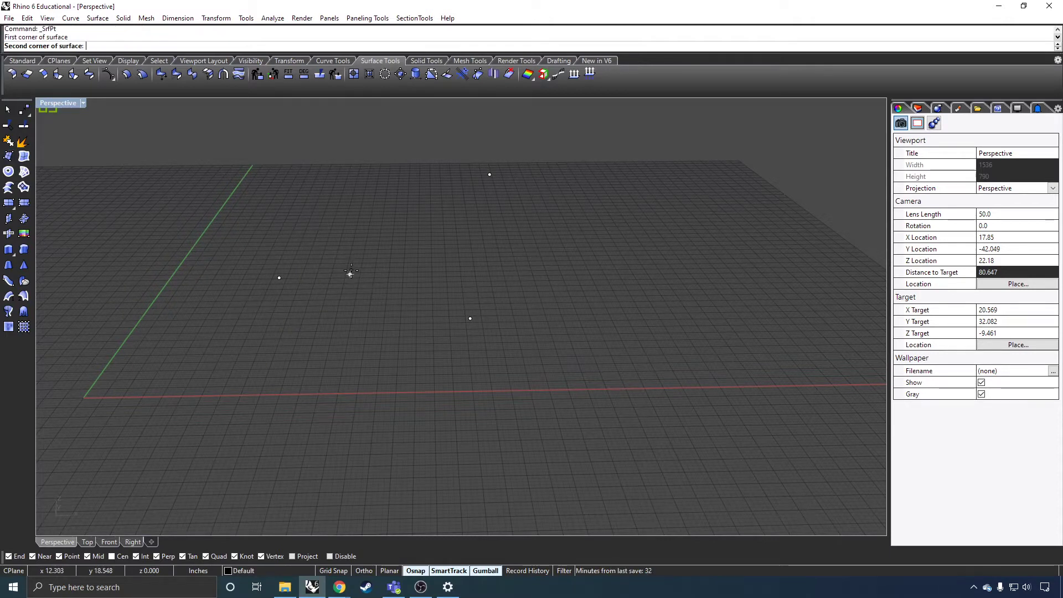
left_click(279, 278)
left_click(470, 318)
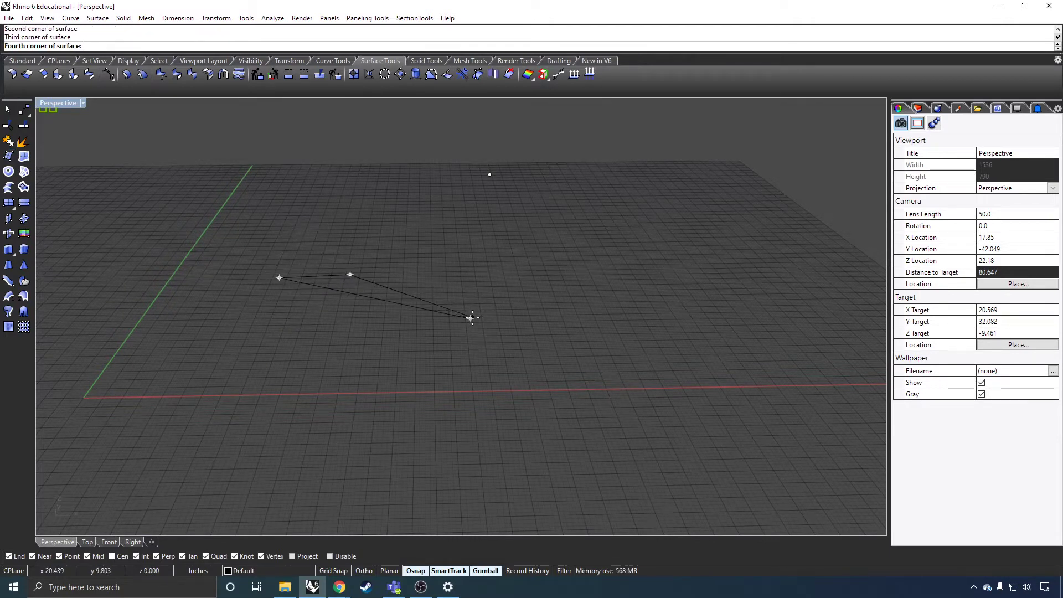
left_click(489, 174)
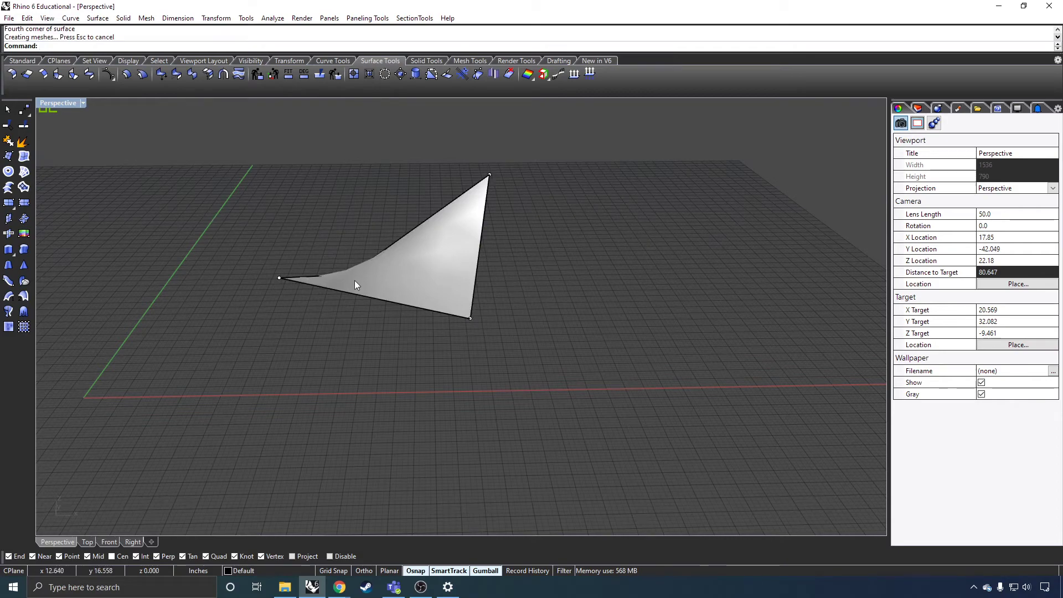
right_click_drag(355, 282, 380, 315)
scroll(393, 252, "up", 5)
scroll(384, 314, "down", 6)
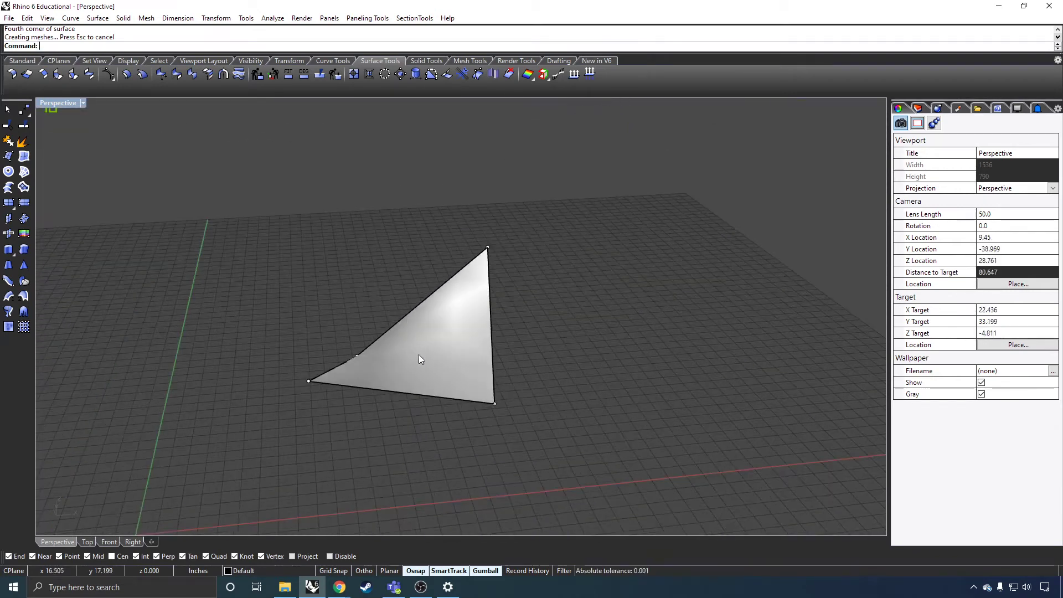
scroll(419, 355, "up", 4)
scroll(419, 356, "down", 2)
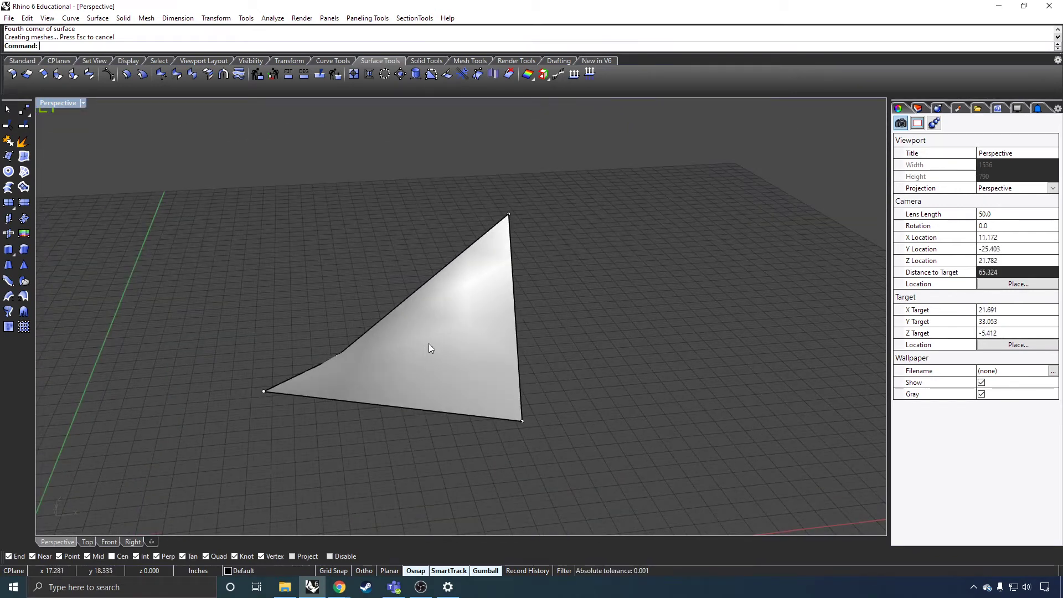
Delete the curved surface built in perimeter order, keeping its four corner points
left_click(476, 378)
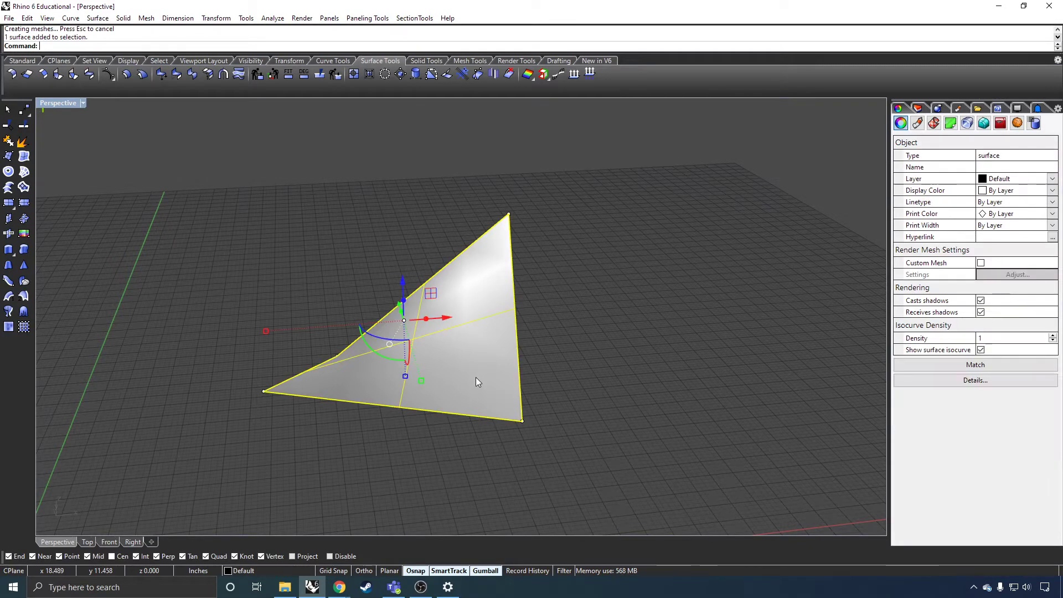
right_click_drag(476, 378, 364, 441)
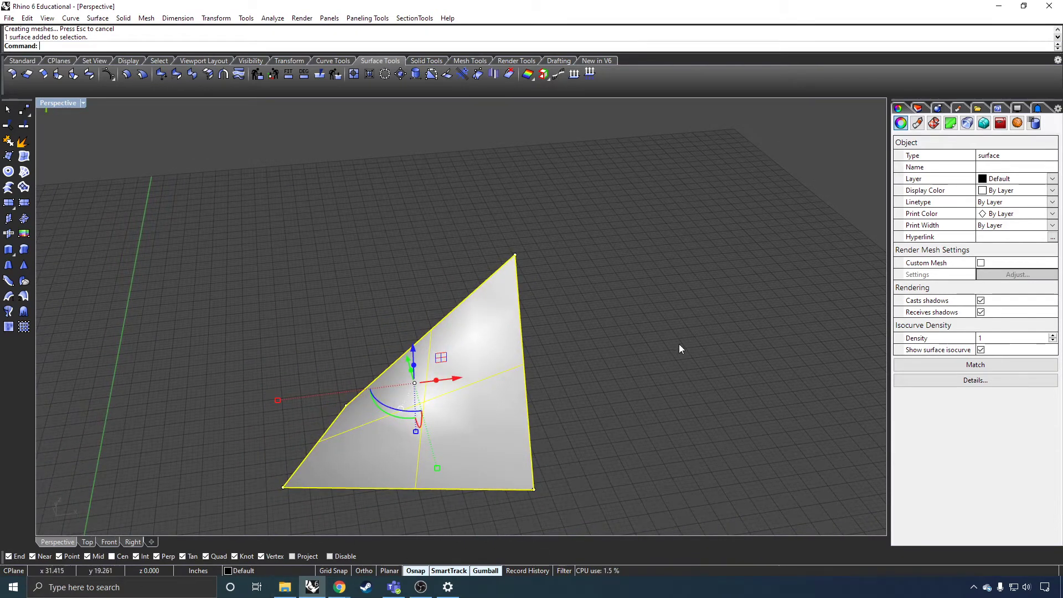
key("Delete")
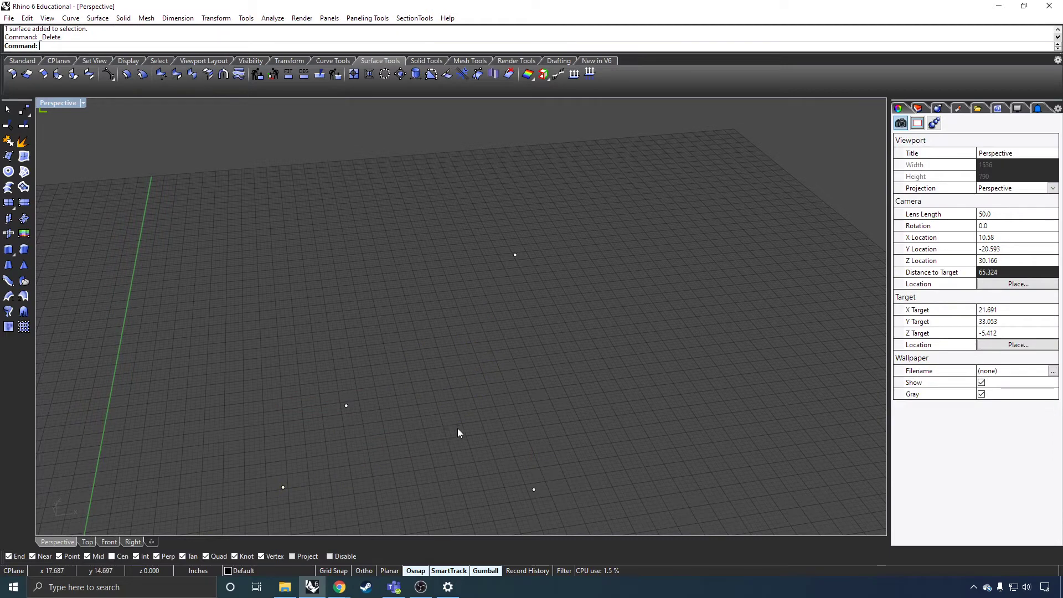
Create a twisted corner-point surface, picking the two raised points as second and third corners, and inspect it from several angles
right_click(384, 382)
left_click(346, 405)
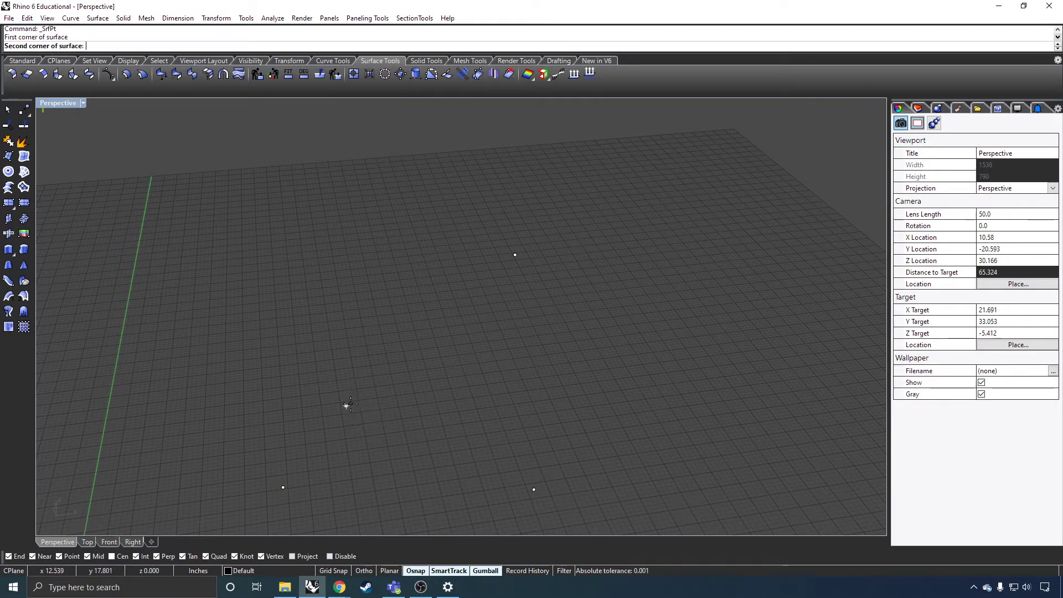
left_click(284, 487)
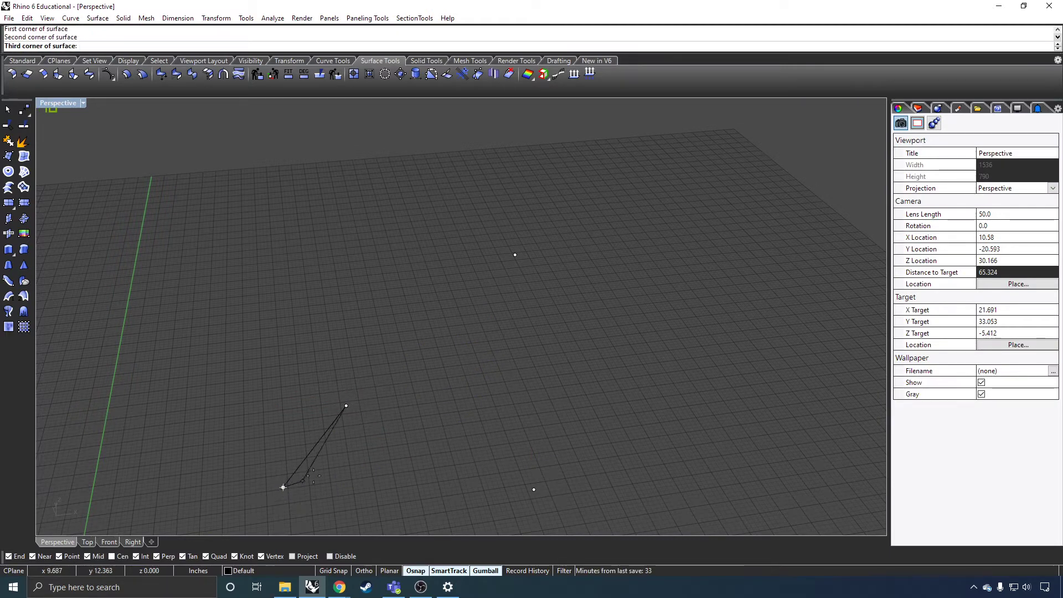
left_click(514, 255)
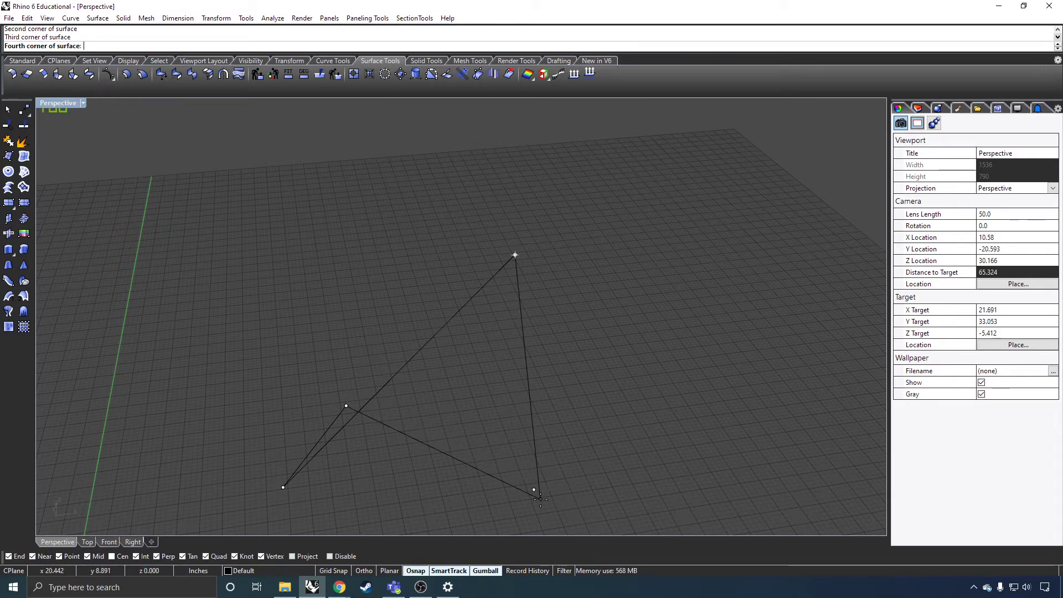
left_click(534, 489)
right_click_drag(533, 489, 396, 403)
left_click(418, 375)
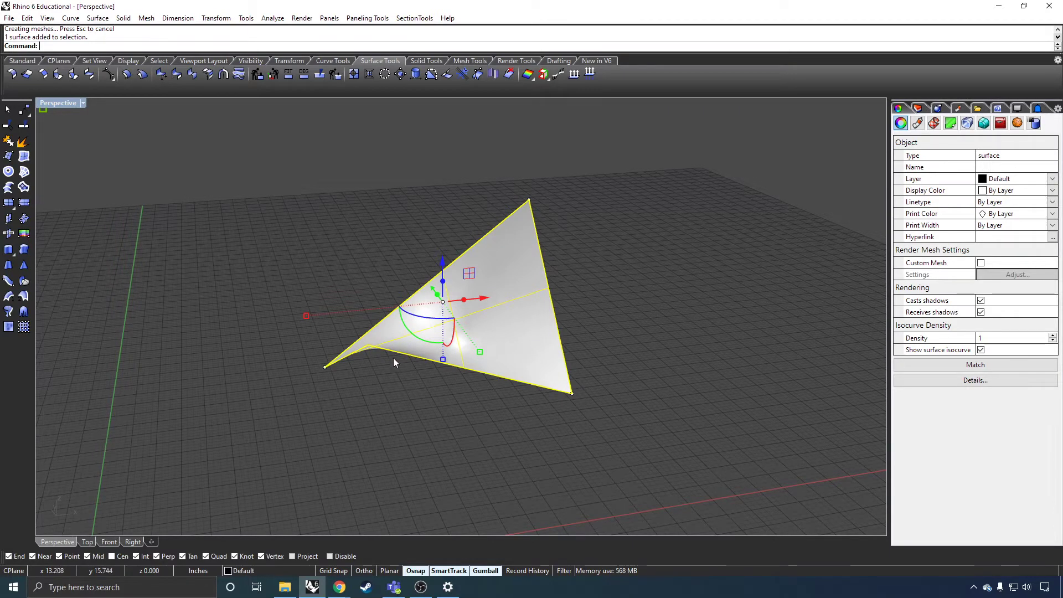
right_click_drag(393, 358, 386, 402)
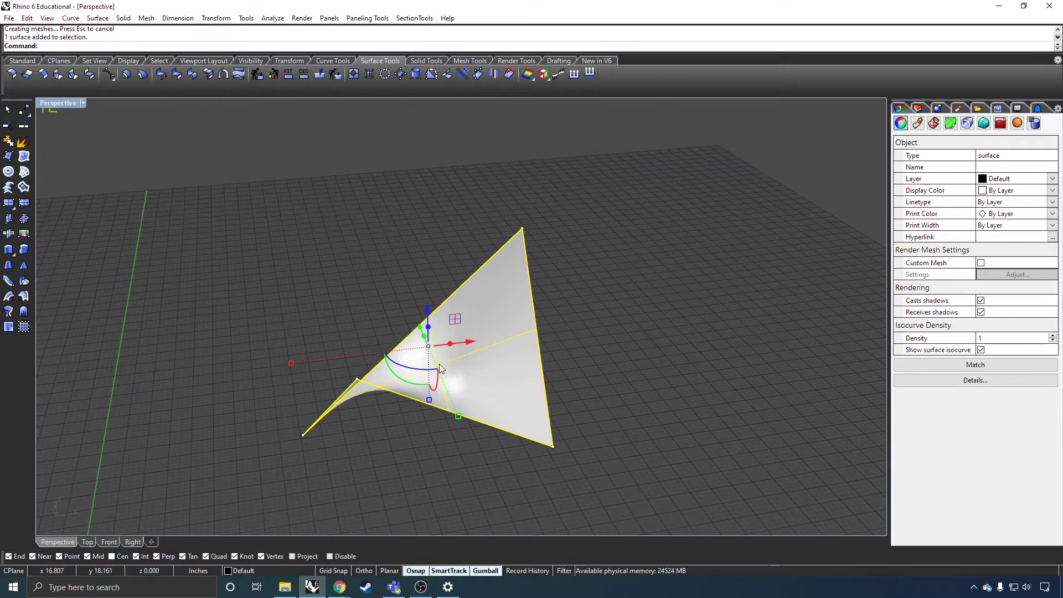
right_click_drag(480, 366, 519, 367)
left_click(720, 369)
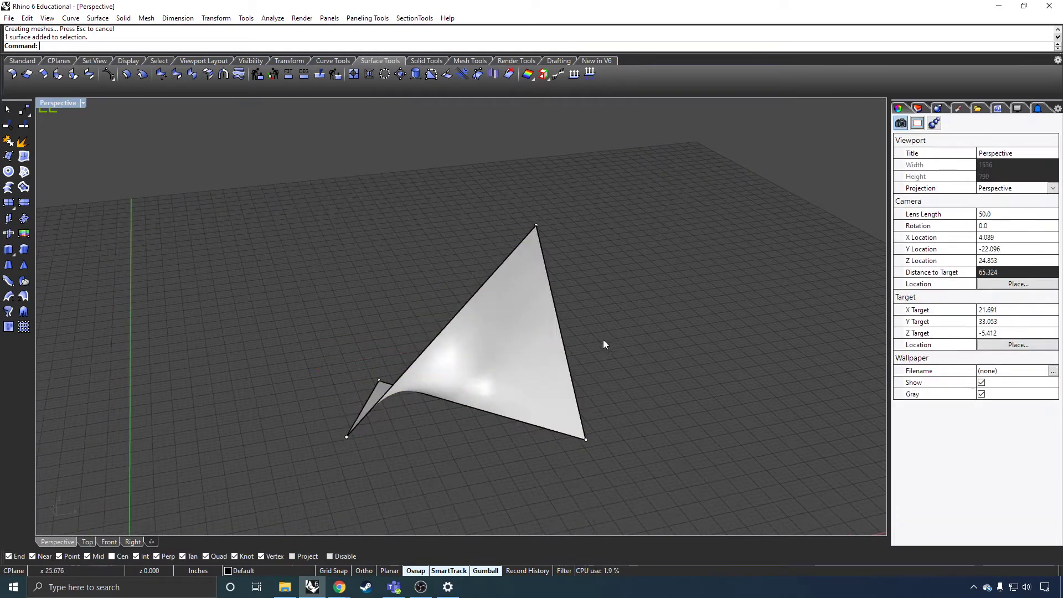
Delete the twisted surface, keeping its four corner points
left_click(482, 328)
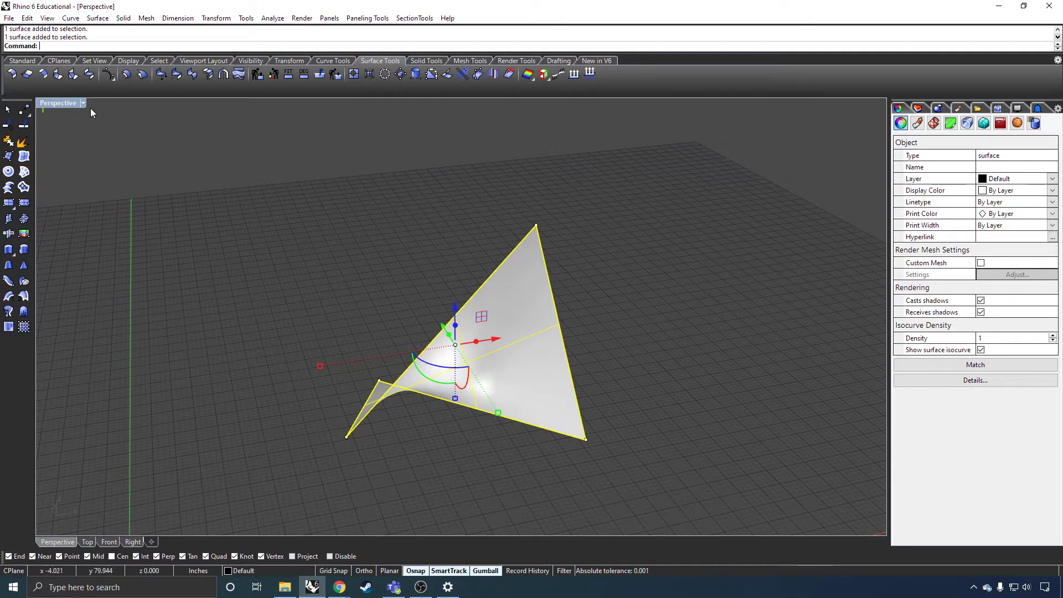
key("Delete")
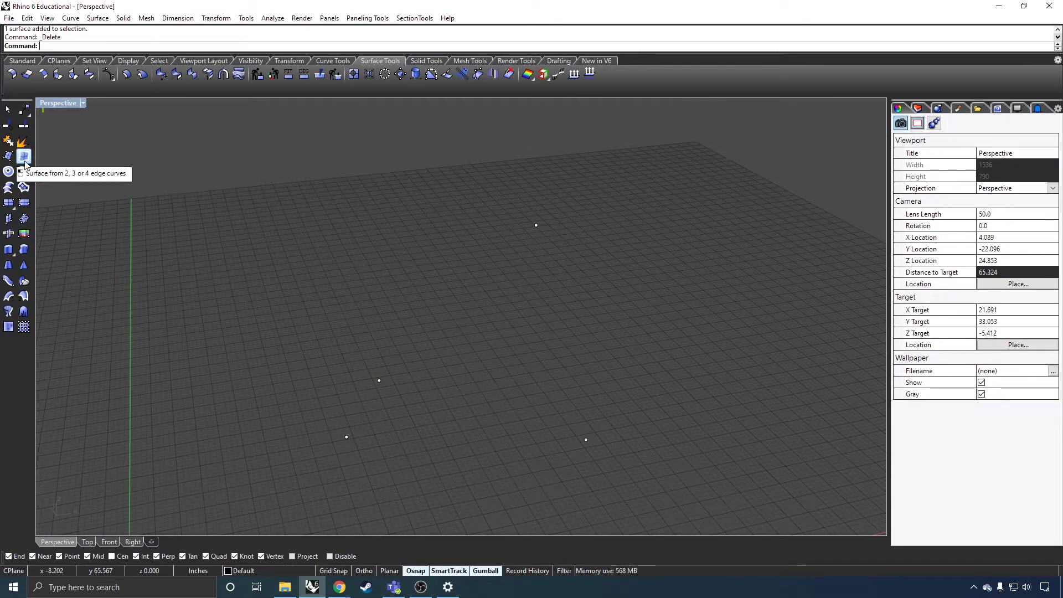
Draw a straight line on the ground plane beside the four points, starting at about x 28.5, y 8.2 and running away from the x axis
scroll(531, 363, "down", 5)
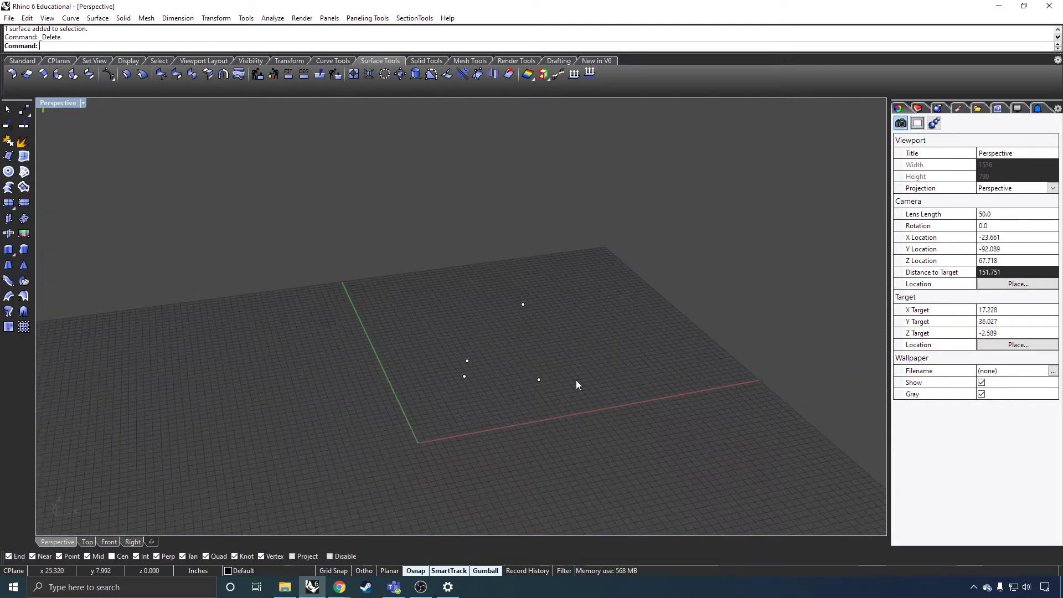
right_click_drag(575, 379, 513, 406)
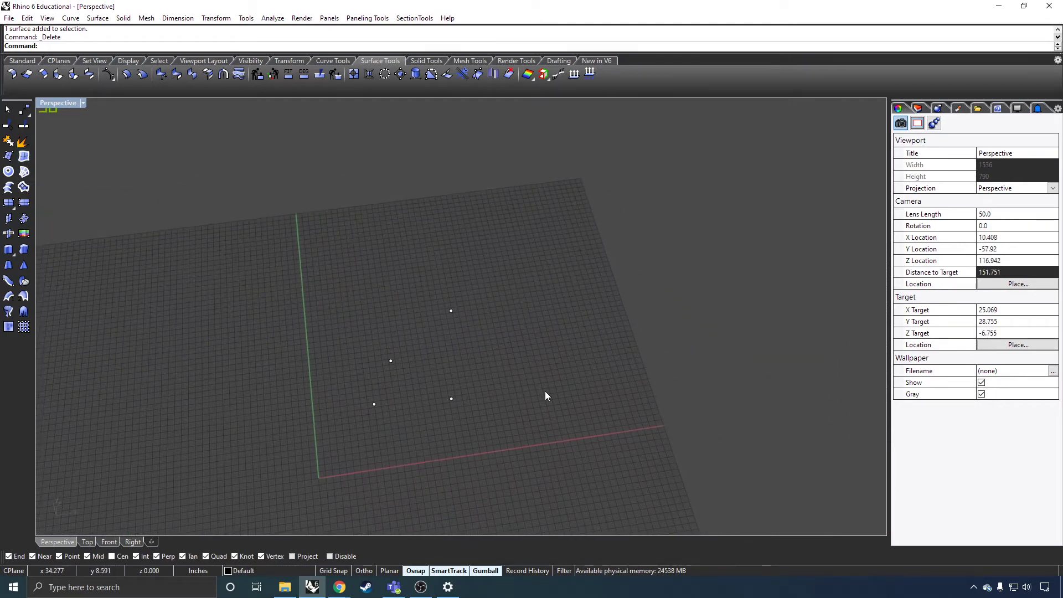
key("Return")
left_click(507, 398)
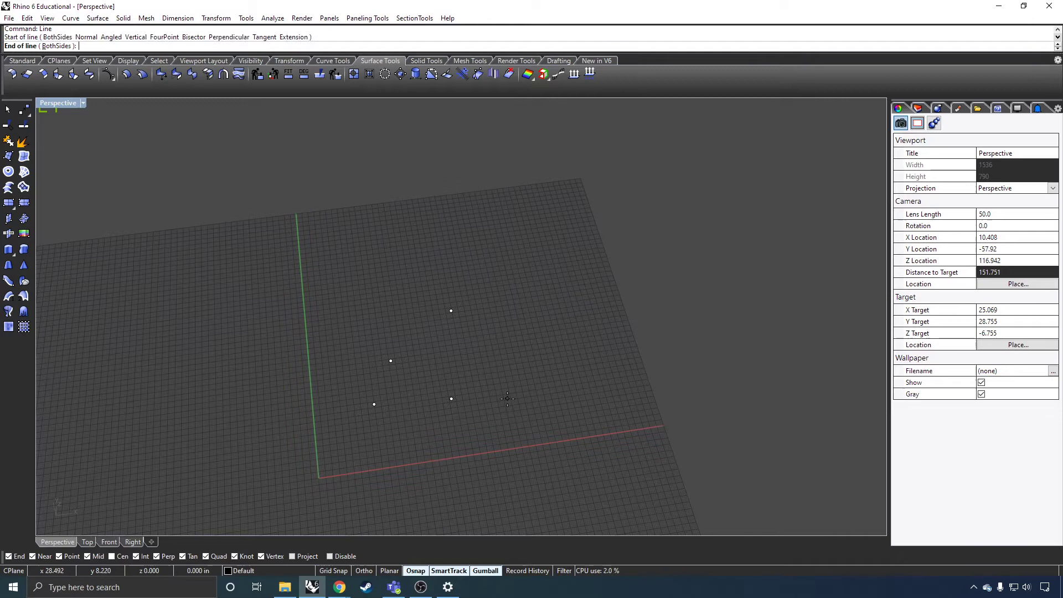
left_click(535, 330)
Draw a degree-3 control-point curve from the line's far end through two bending points, ending at about x 40.3, y -2.2
type("Curve")
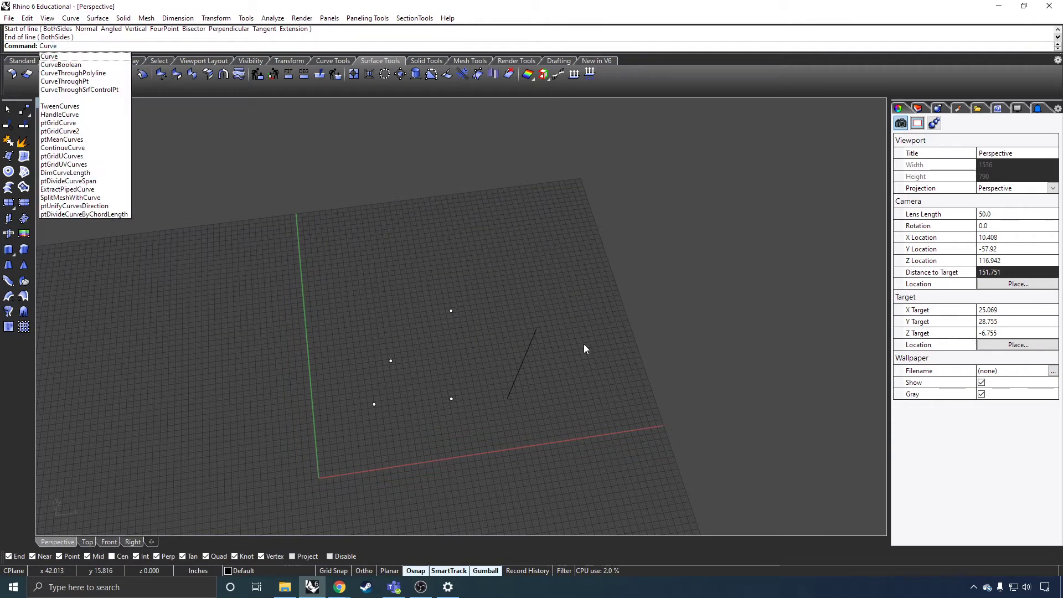
key("Return")
left_click(537, 328)
left_click(606, 369)
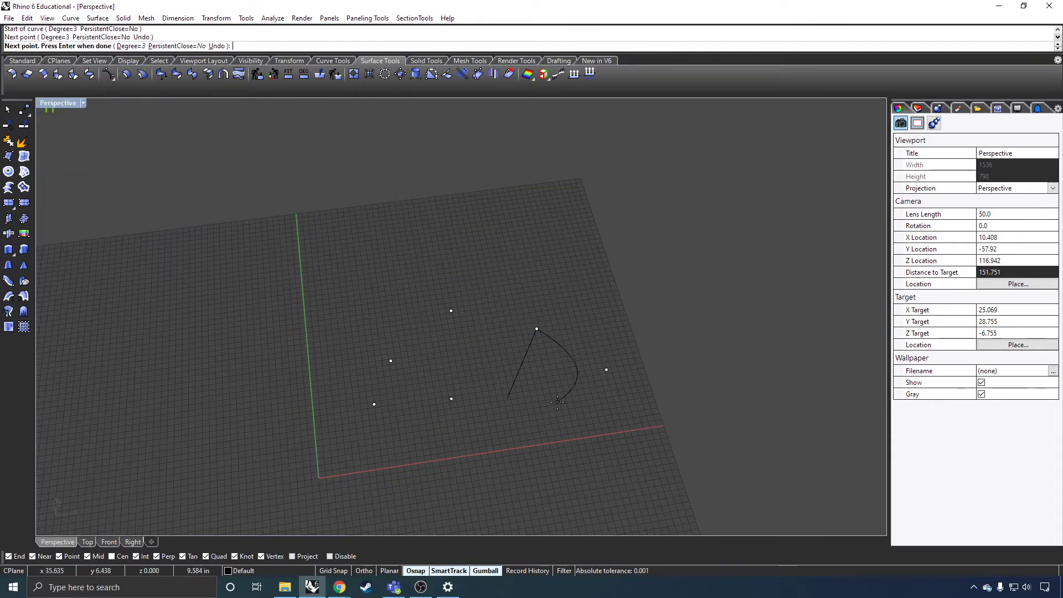
left_click(576, 412)
left_click(603, 449)
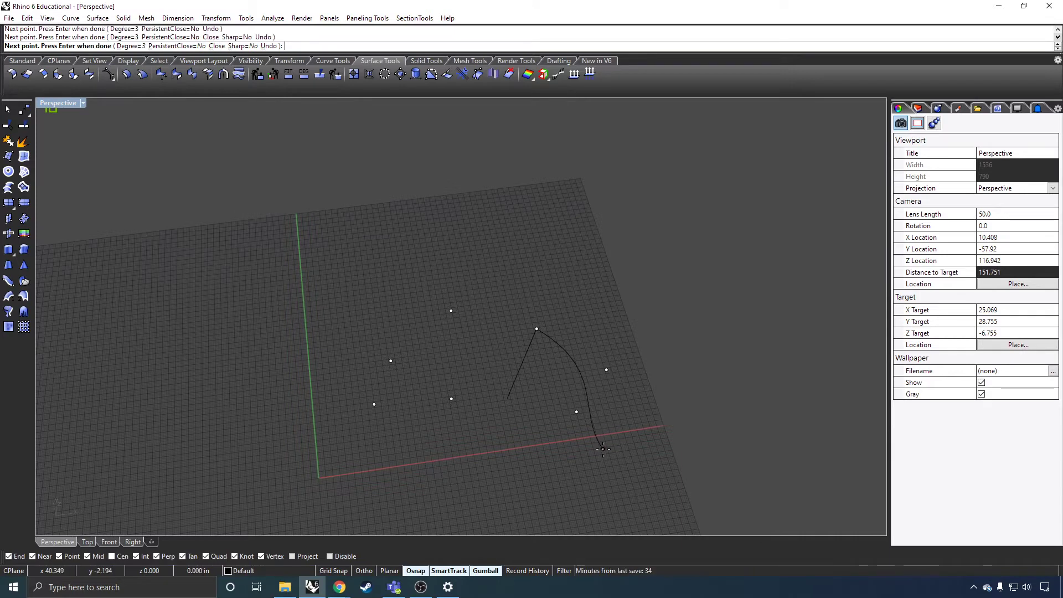
key("Return")
Close the three-sided outline with a straight line from the curve's free end to the first line's start
type("Line")
key("Return")
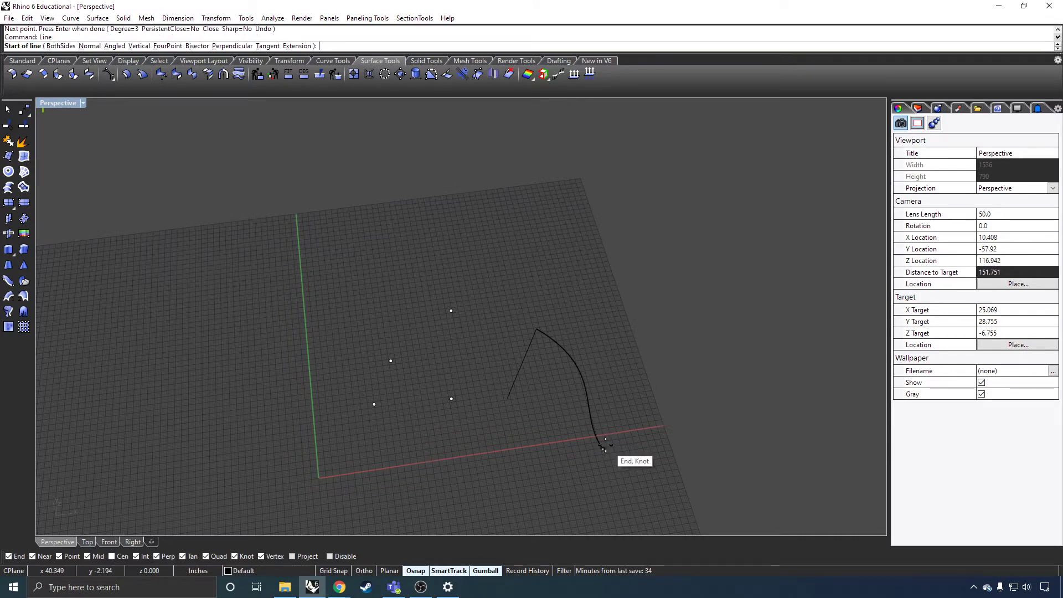
left_click(603, 448)
left_click(507, 397)
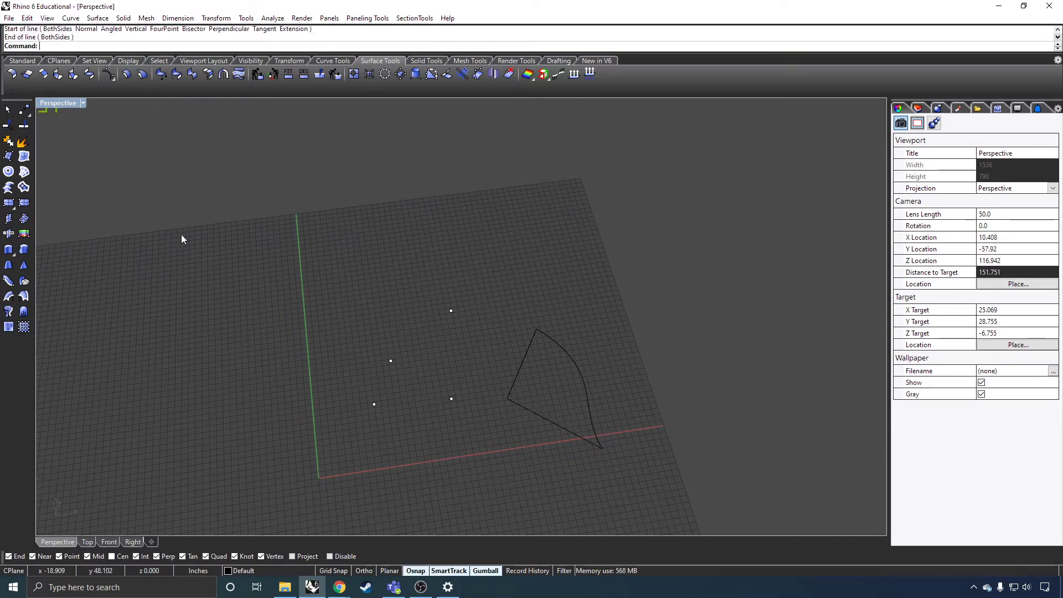
Create a flat surface from the outline's three edge curves and view it at a lower angle
left_click(23, 158)
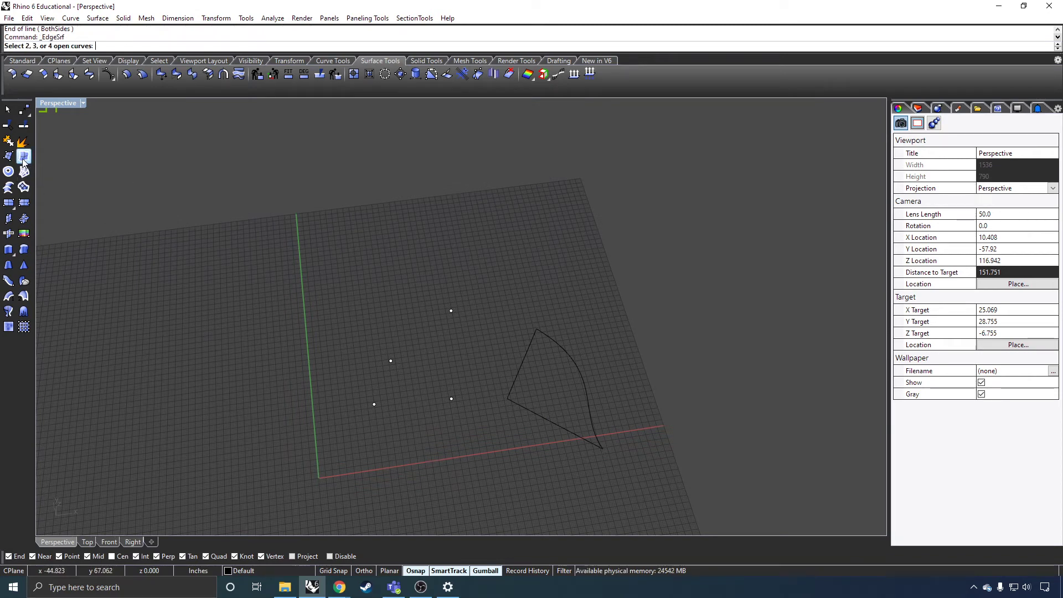
left_click(522, 354)
left_click(573, 358)
left_click(569, 431)
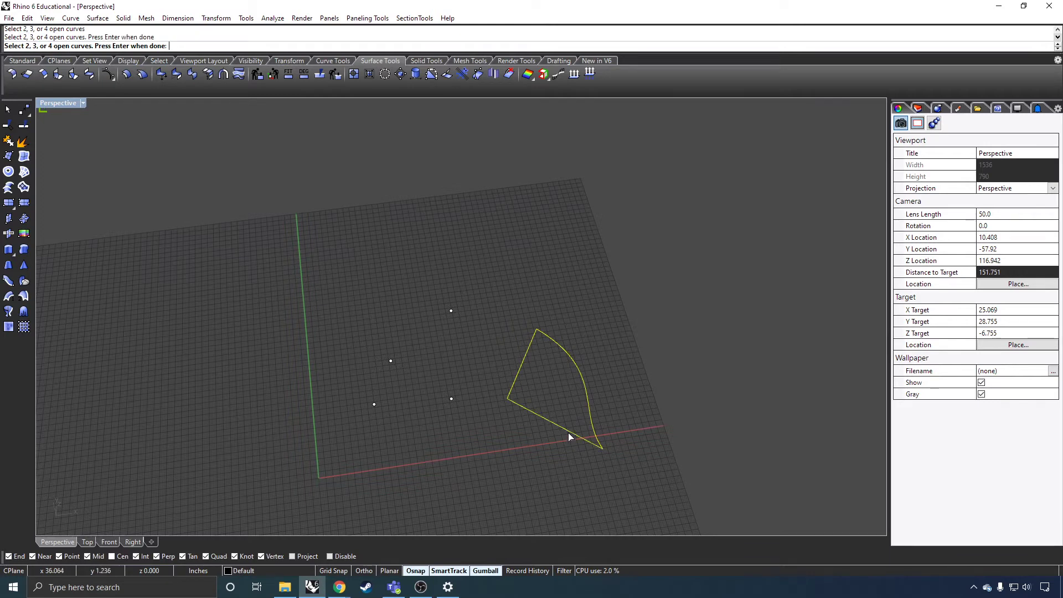
key("Return")
right_click_drag(550, 441, 619, 307)
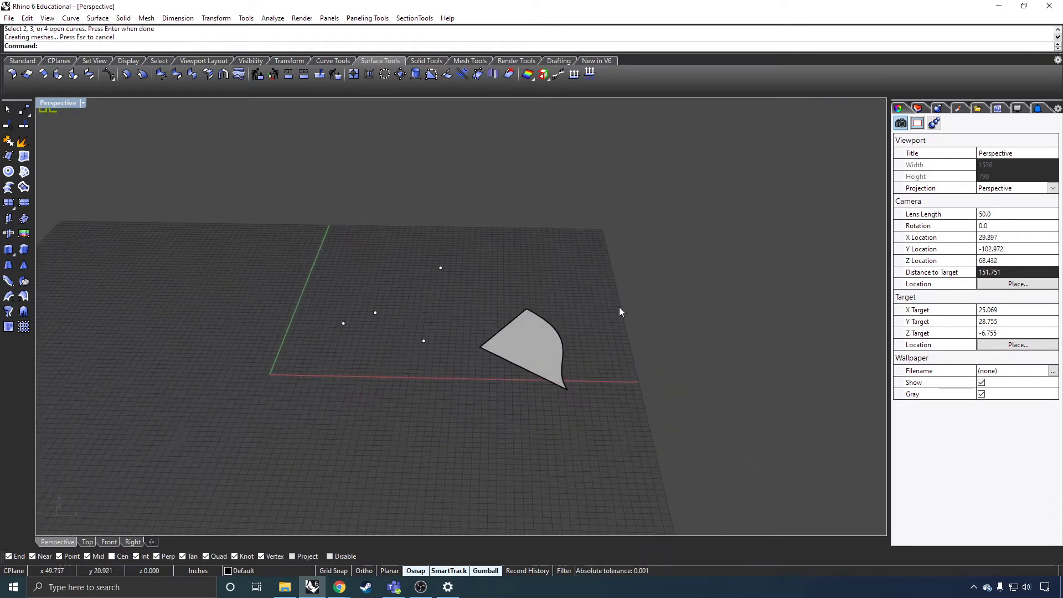
Delete the flat surface and raise the curve's end control point near the x axis about 5.2 inches vertically
left_click(553, 354)
key("Delete")
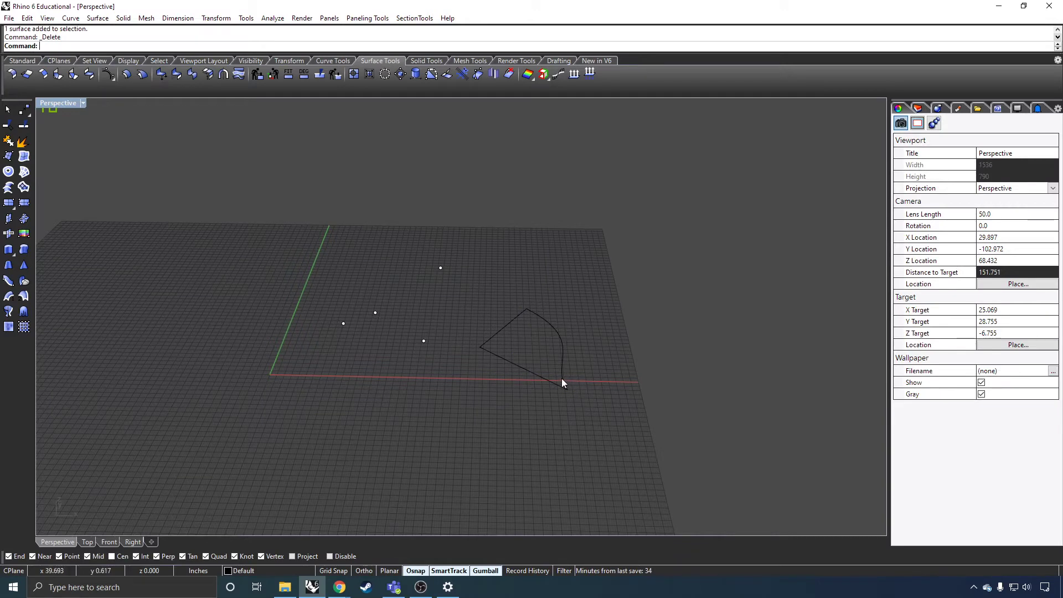
left_click(562, 377)
right_click_drag(575, 382, 566, 389)
left_click(565, 389)
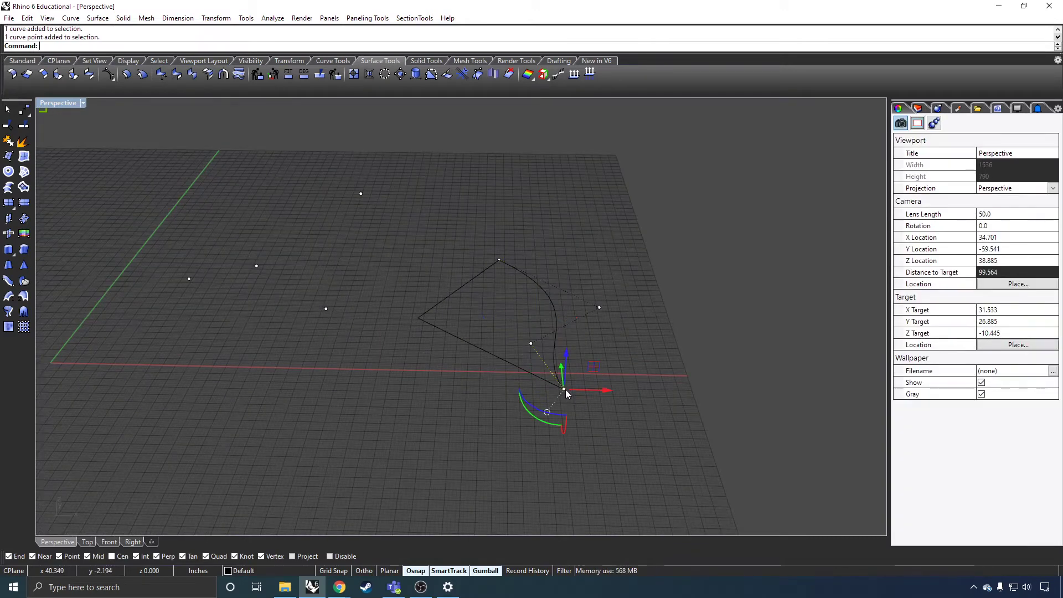
left_click_drag(563, 353, 576, 314)
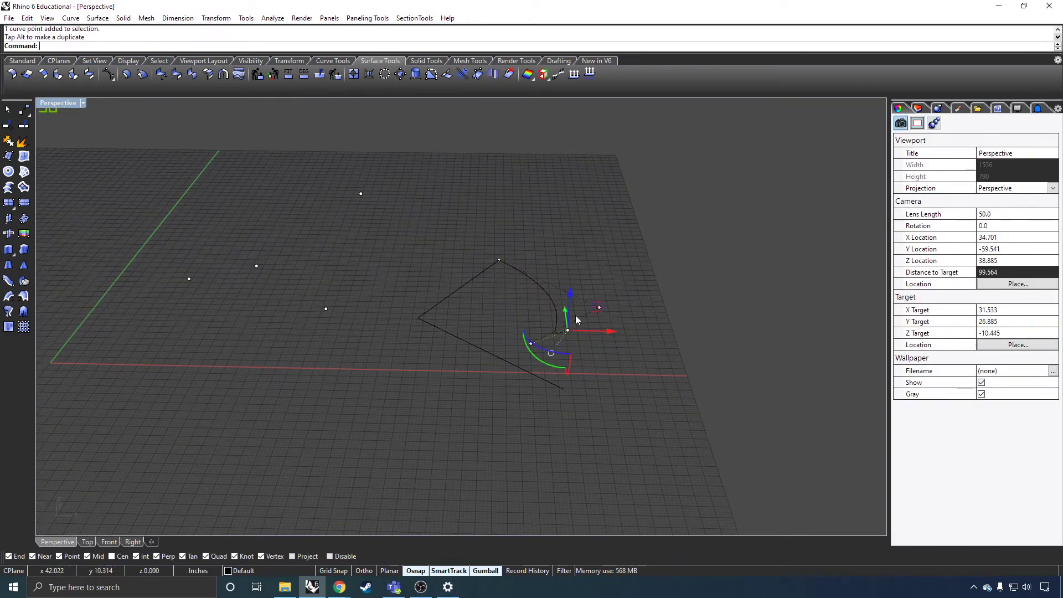
right_click_drag(590, 390, 620, 327)
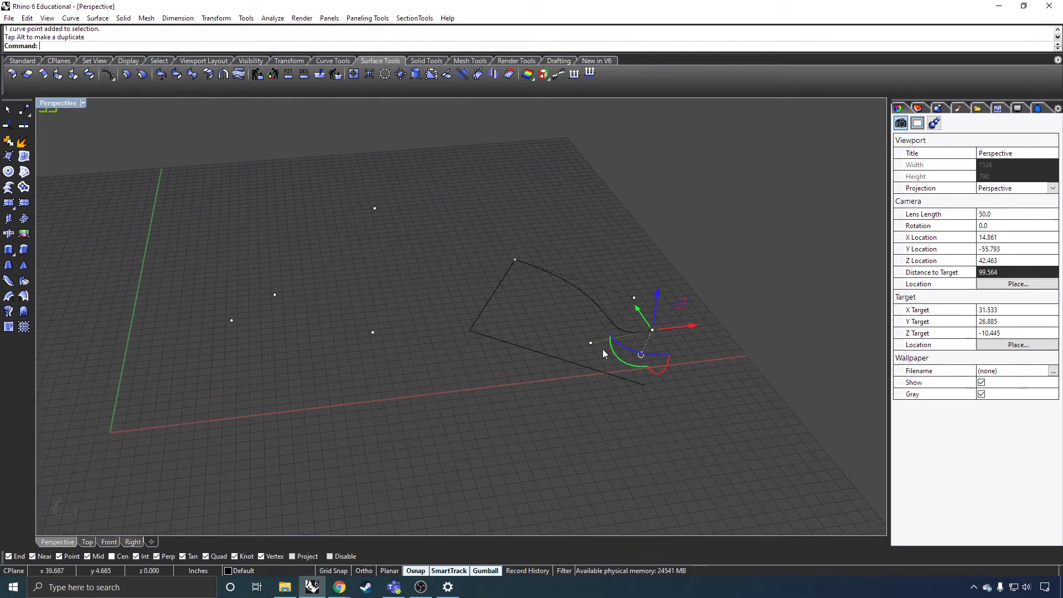
Move the closing line's detached end point from the ground onto the raised end of the curve
left_click(589, 367)
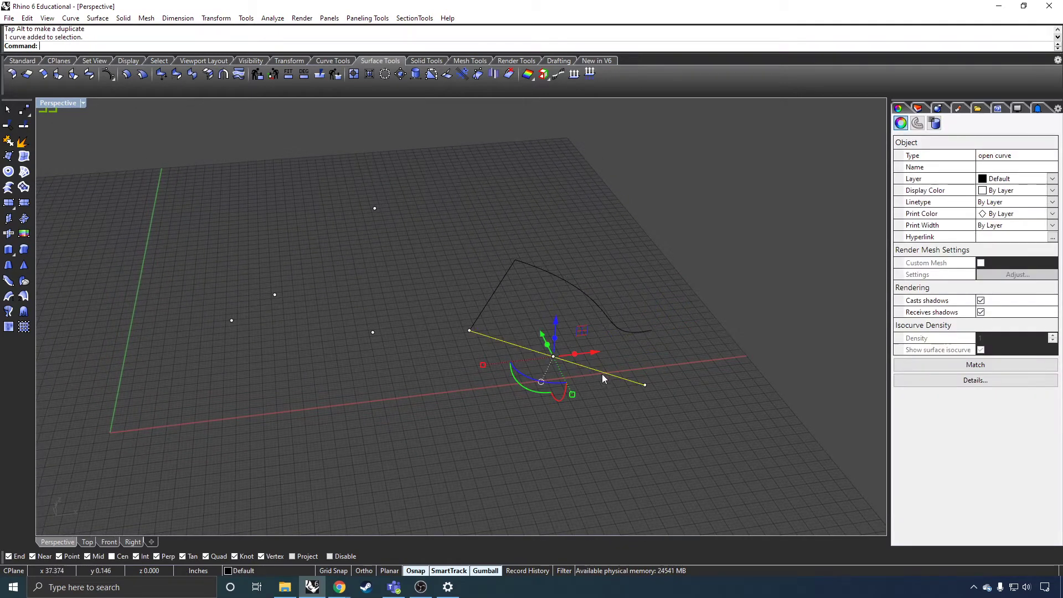
left_click(646, 384)
type("Mo")
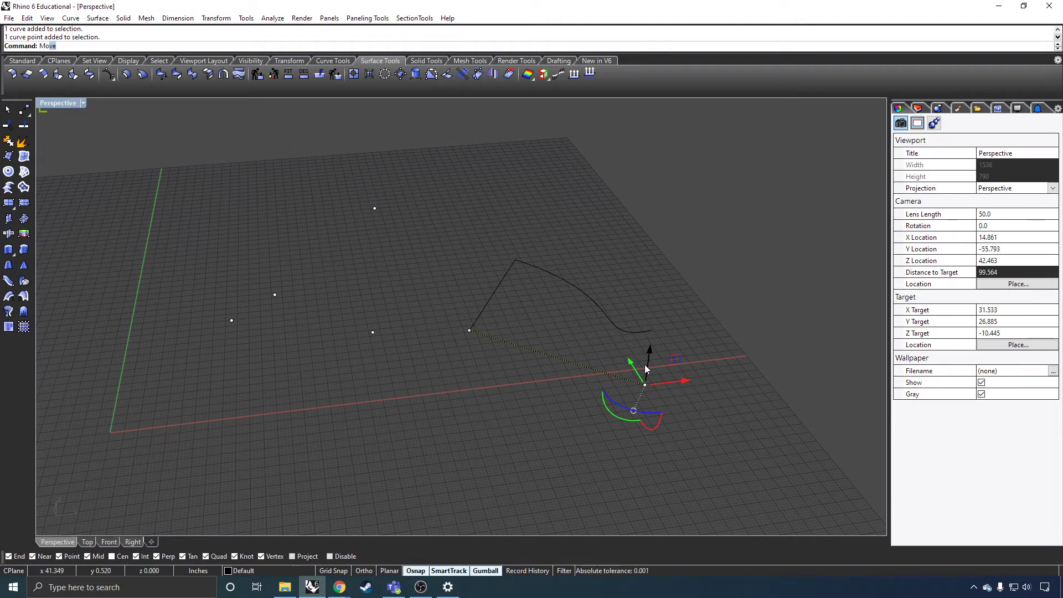
key("Return")
left_click(645, 384)
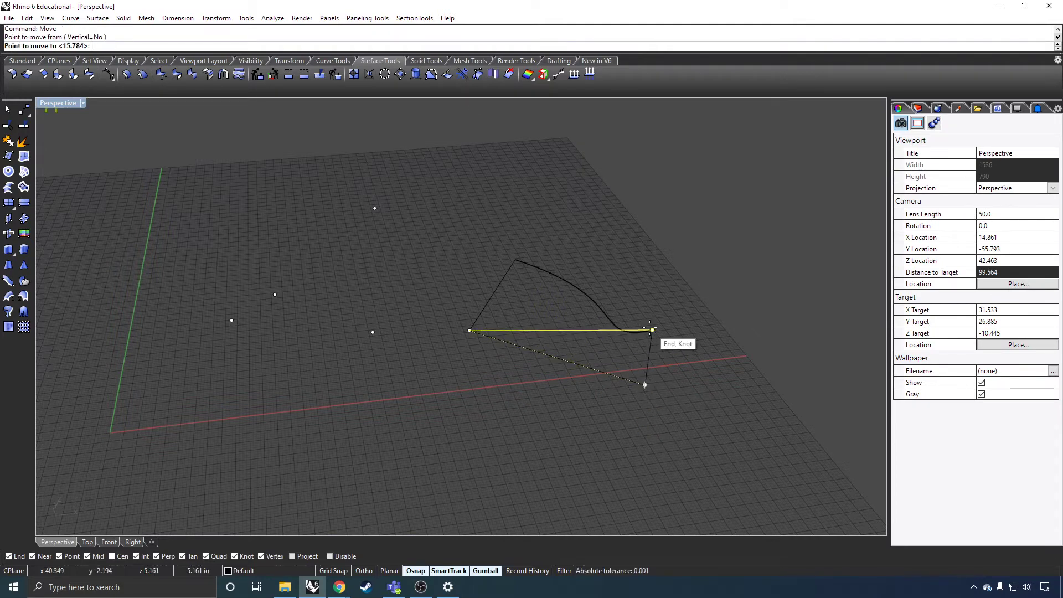
left_click(652, 330)
Create a surface from the three edge curves with the raised corner and inspect its shape from several angles
right_click_drag(617, 375, 605, 391)
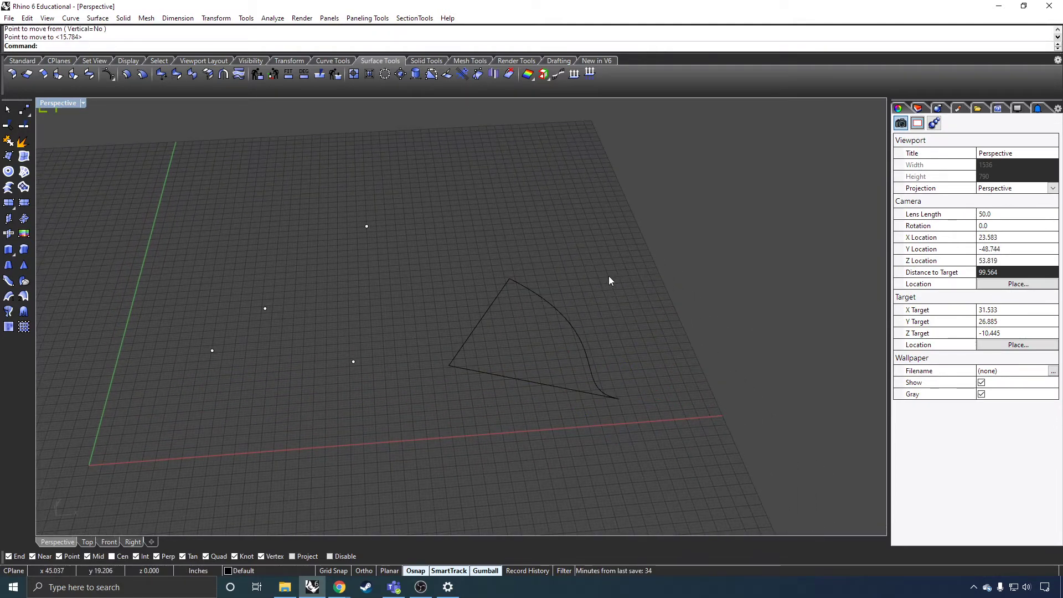
left_click(24, 156)
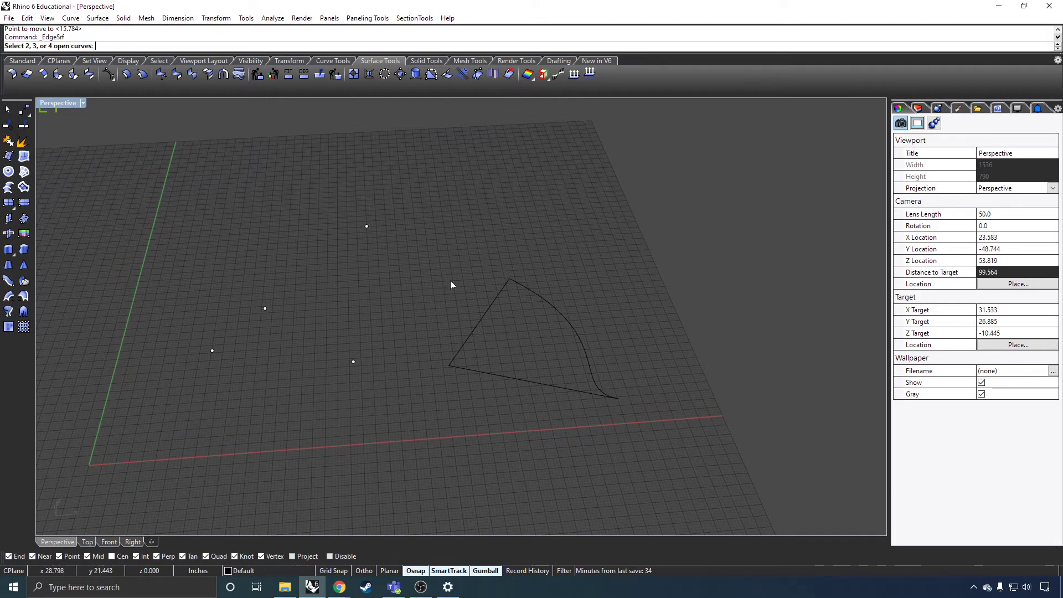
left_click(481, 321)
left_click(564, 323)
left_click(544, 385)
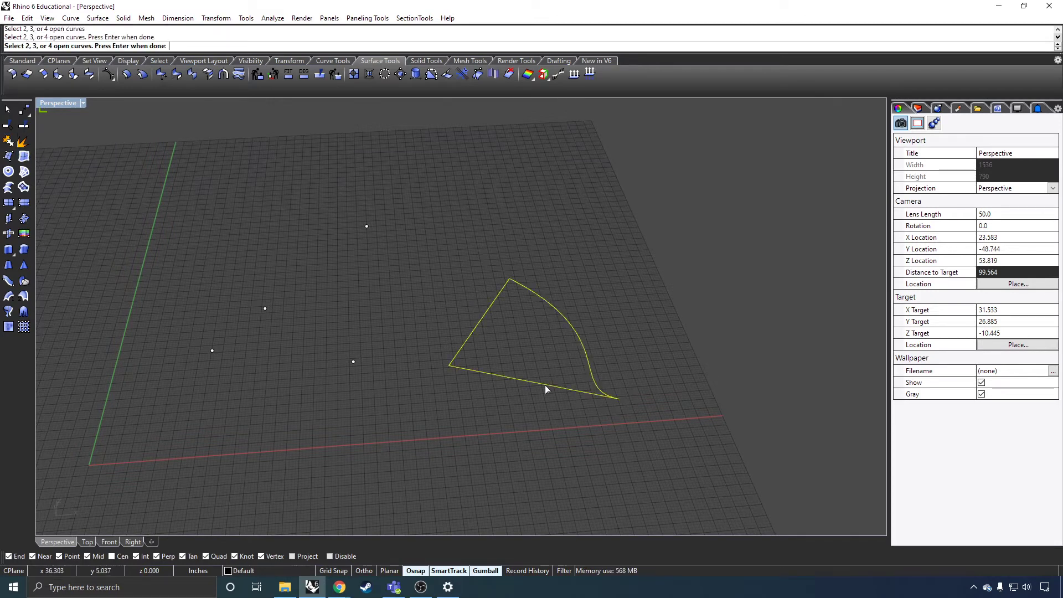
right_click(545, 386)
right_click_drag(541, 418, 497, 388)
left_click(510, 356)
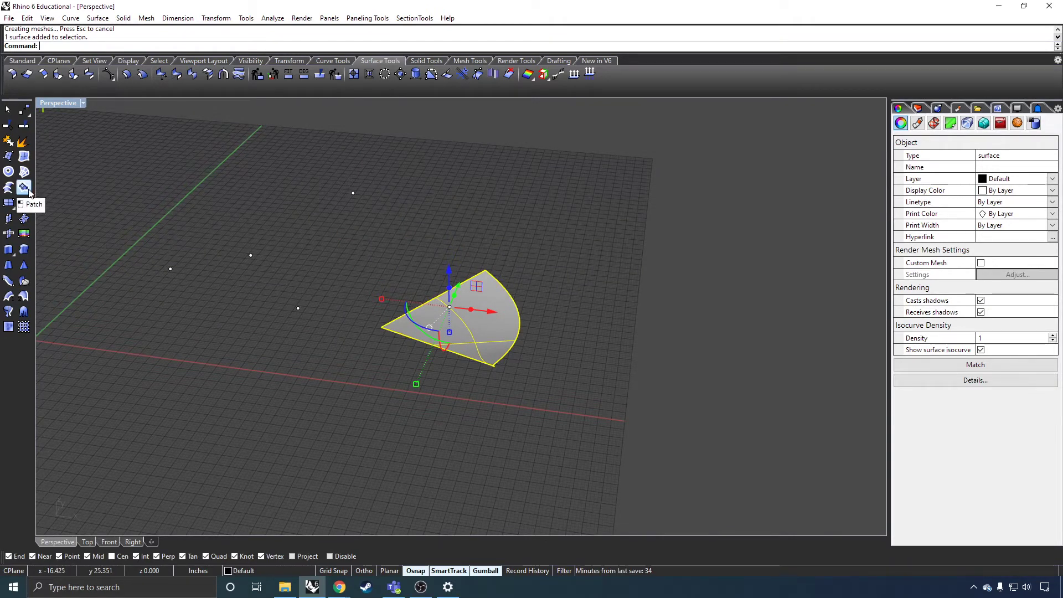
left_click(530, 391)
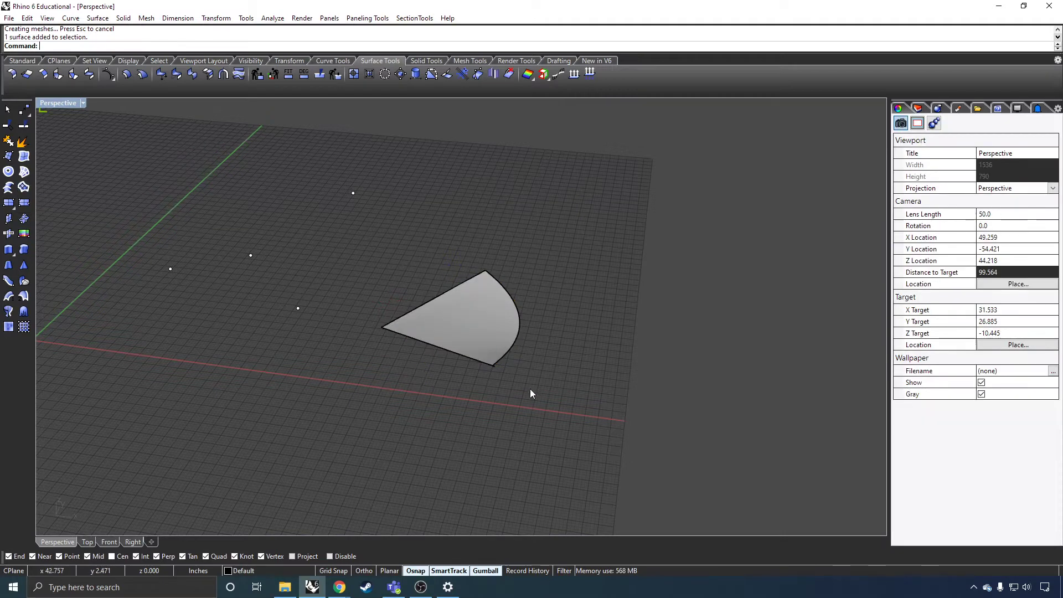
mouse_move(530, 393)
right_mouse_down()
mouse_move(491, 423)
mouse_move(536, 391)
right_mouse_up()
Delete the three-edge surface and its three boundary curves, keeping the four separate points
left_click(536, 391)
key("Delete")
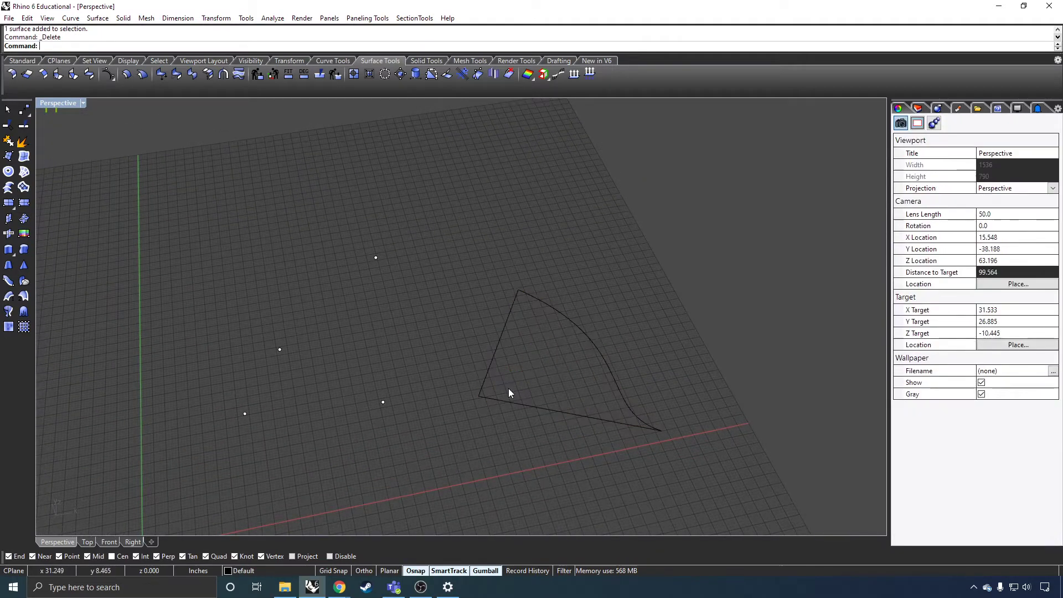
left_click_drag(646, 324, 482, 458)
key("Delete")
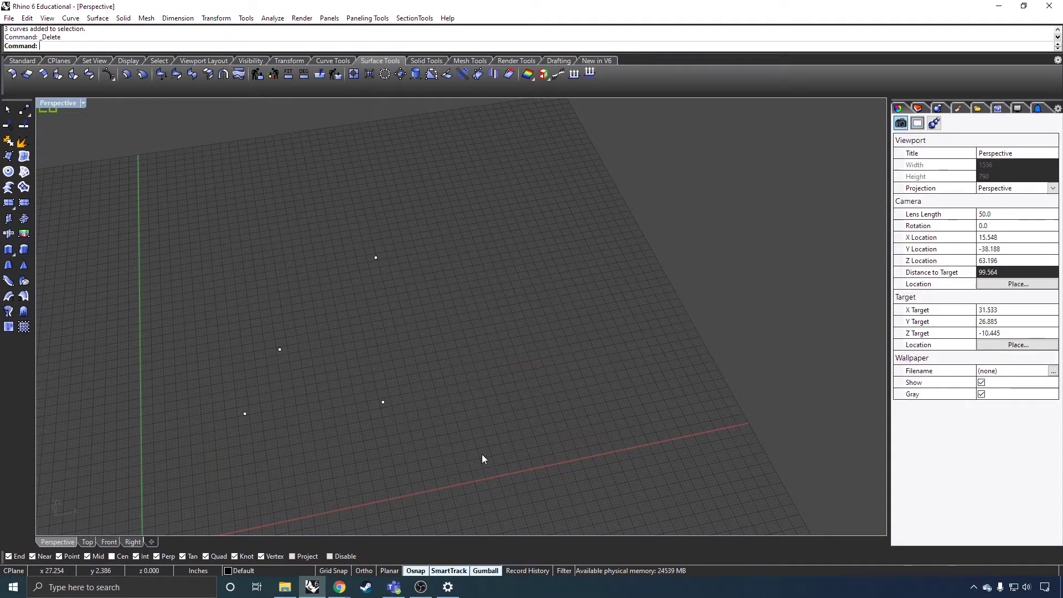
Create a rectangular plane surface from two opposite corners on the ground beside the four points
right_click_drag(459, 347, 417, 332)
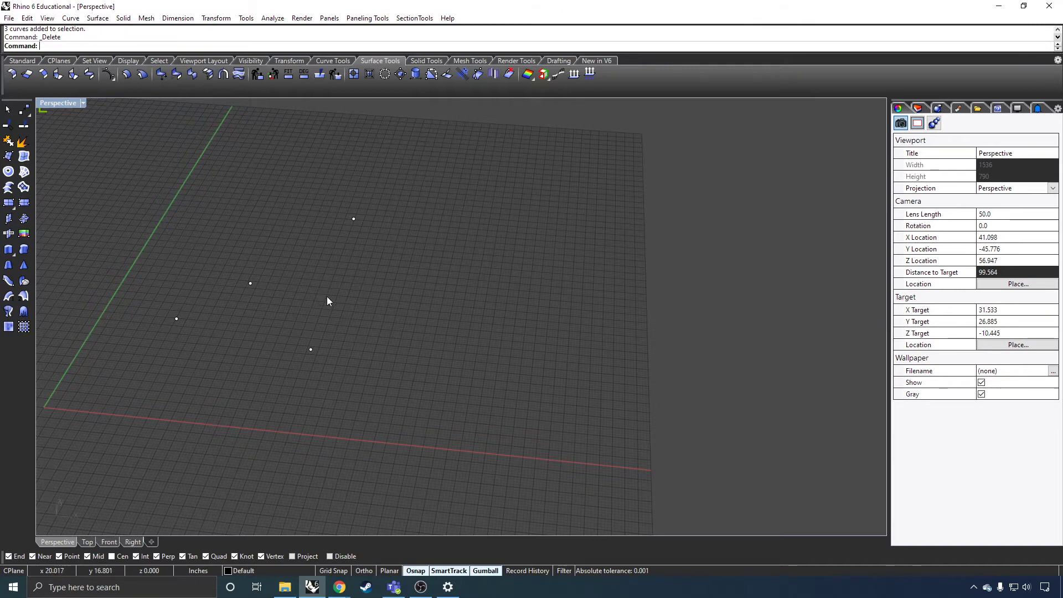
right_click_drag(360, 334, 403, 318)
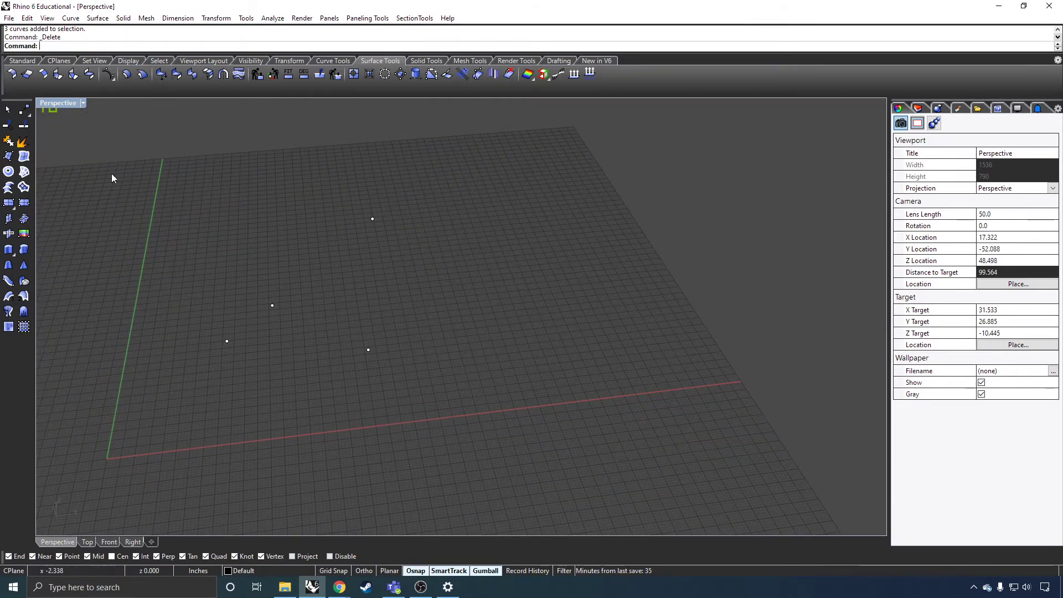
left_click(9, 202)
left_click(408, 370)
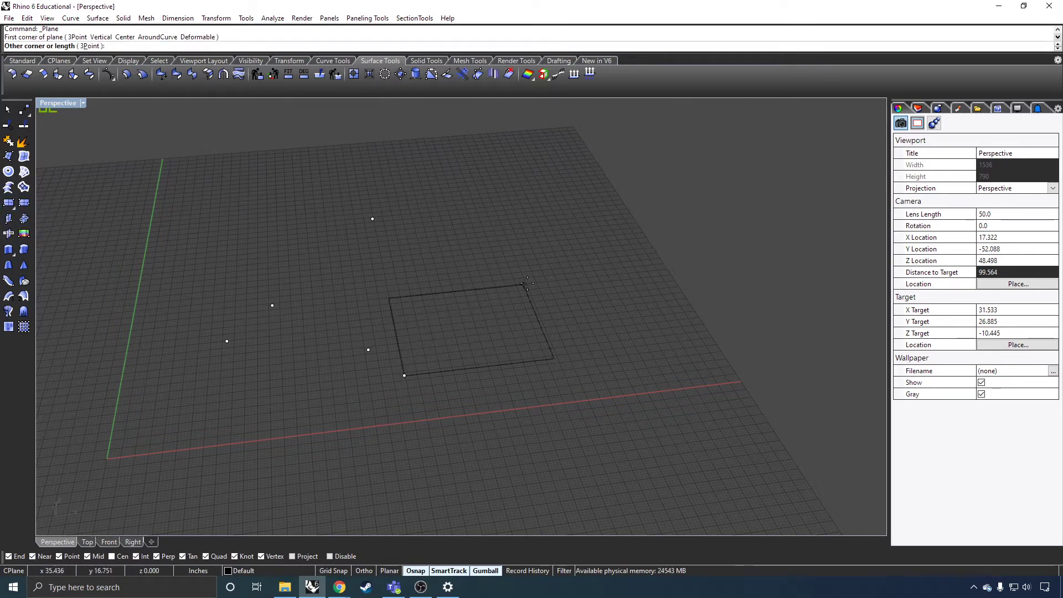
left_click(607, 256)
right_click_drag(561, 357, 553, 238)
Delete the plane surface and draw a rectangle curve from two opposite corners in roughly the same place
left_click(553, 300)
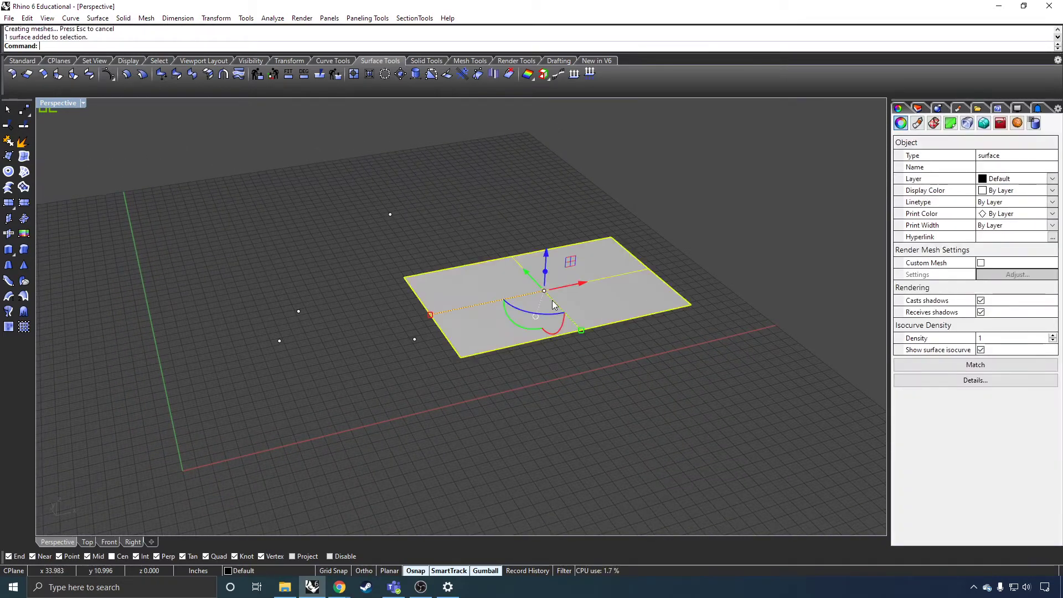
key("Delete")
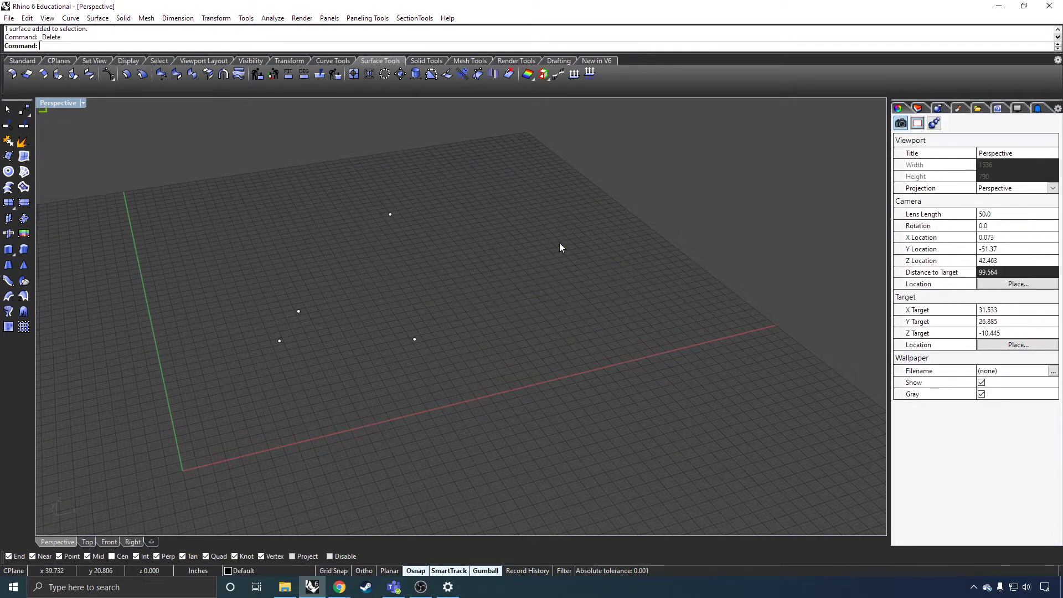
type("rectangle")
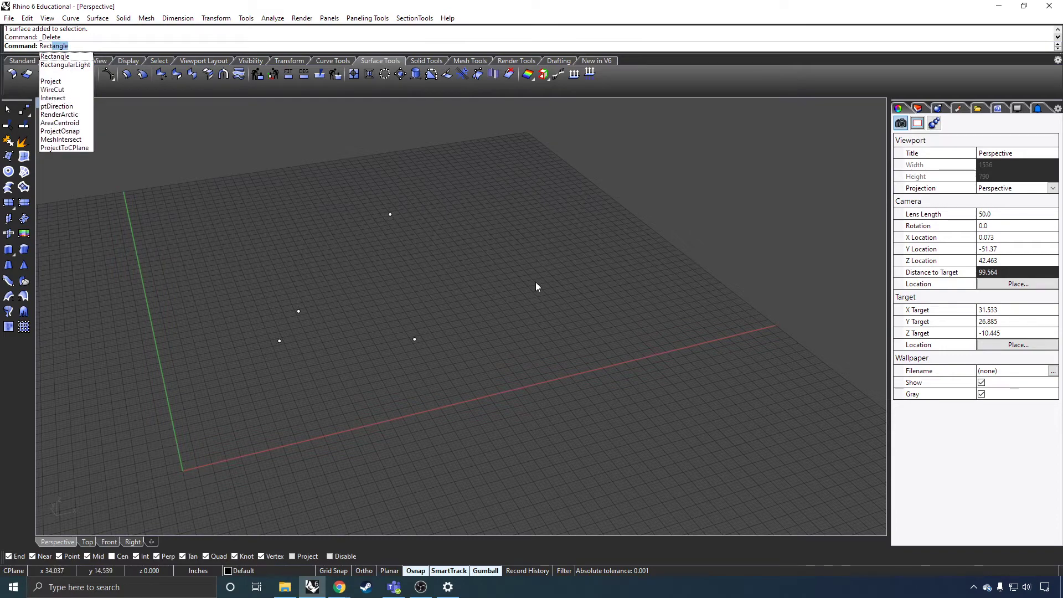
key("Return")
left_click(481, 349)
left_click(620, 226)
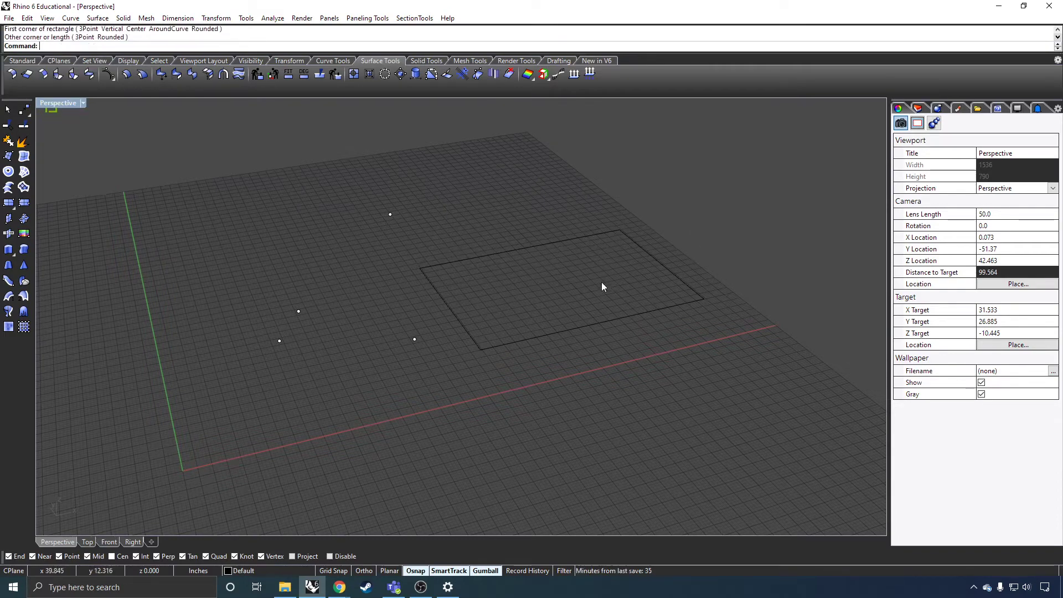
right_click_drag(603, 288, 583, 258)
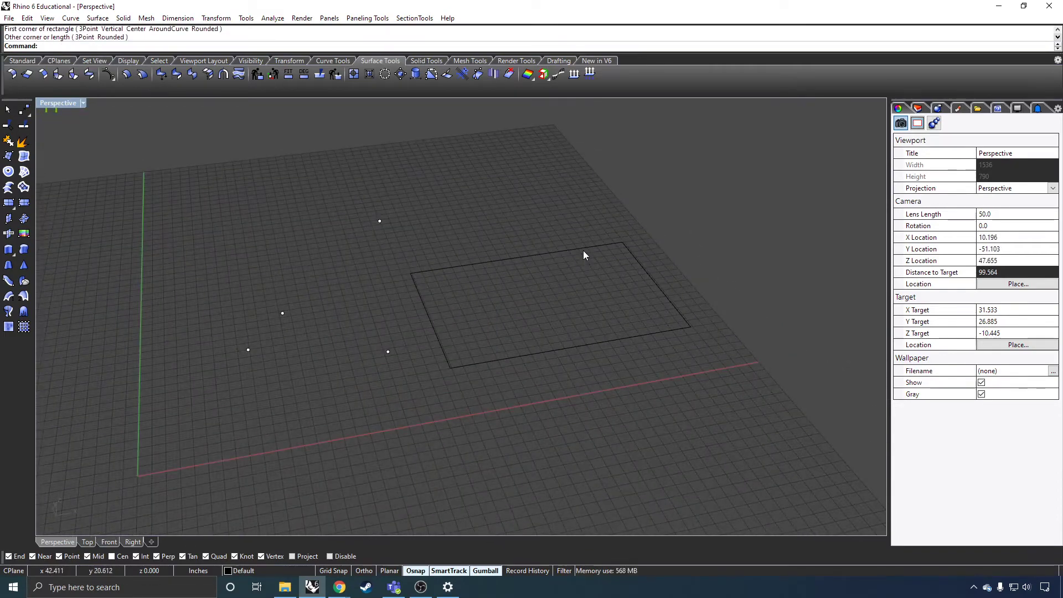
Search the command names beginning with Surf, Boundar and Srf for one that surfaces the closed rectangle curve
left_click(613, 247)
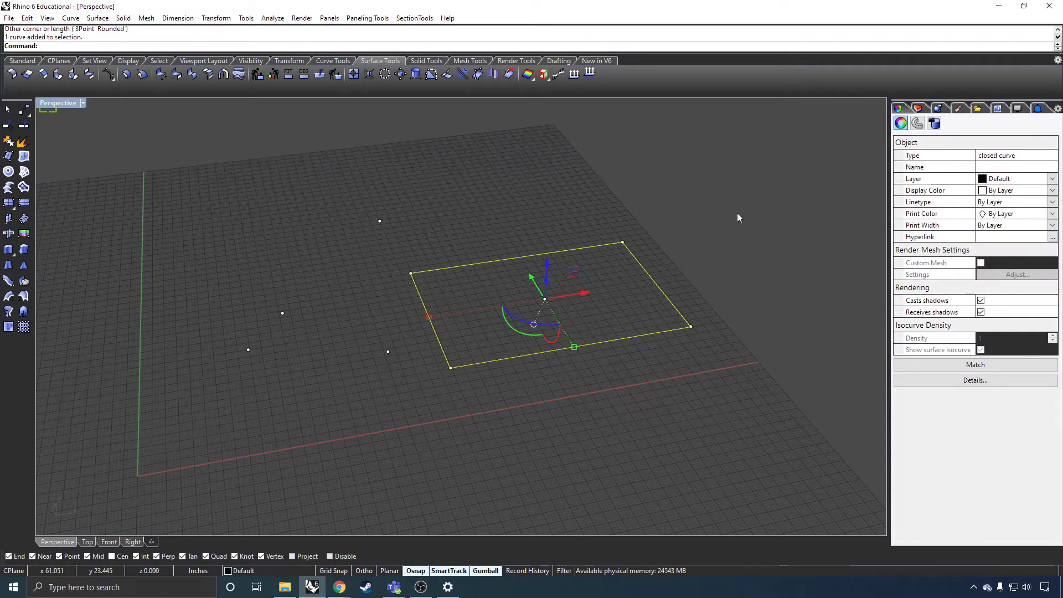
type("Sur")
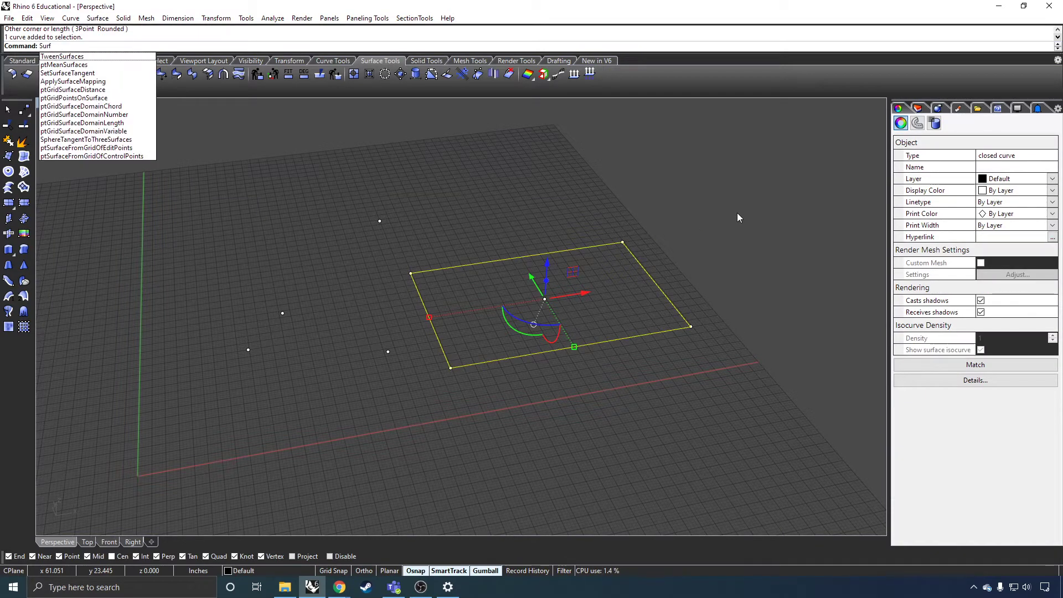
key("Escape")
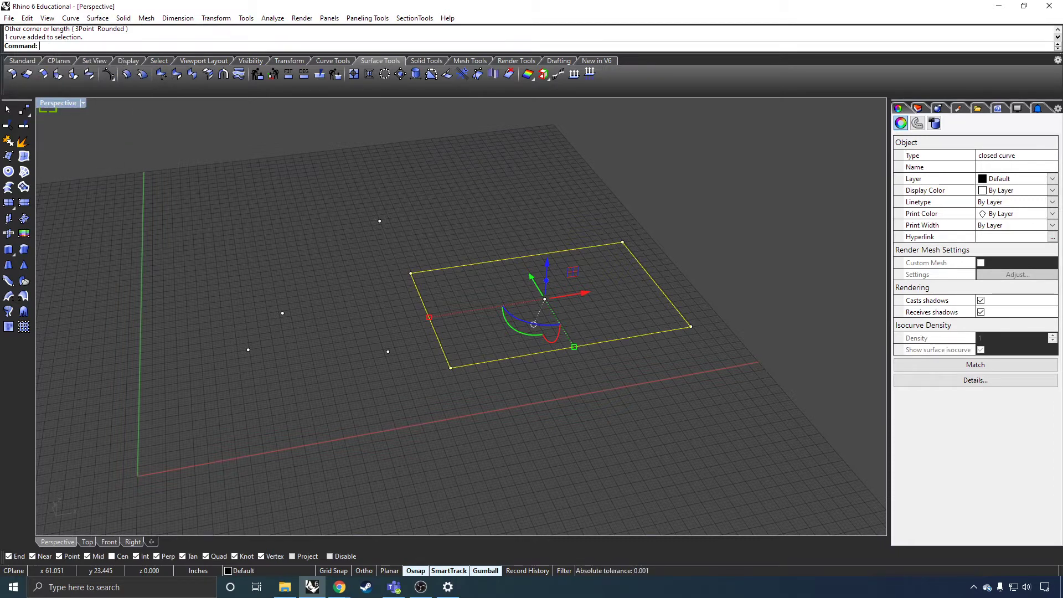
type("Boun")
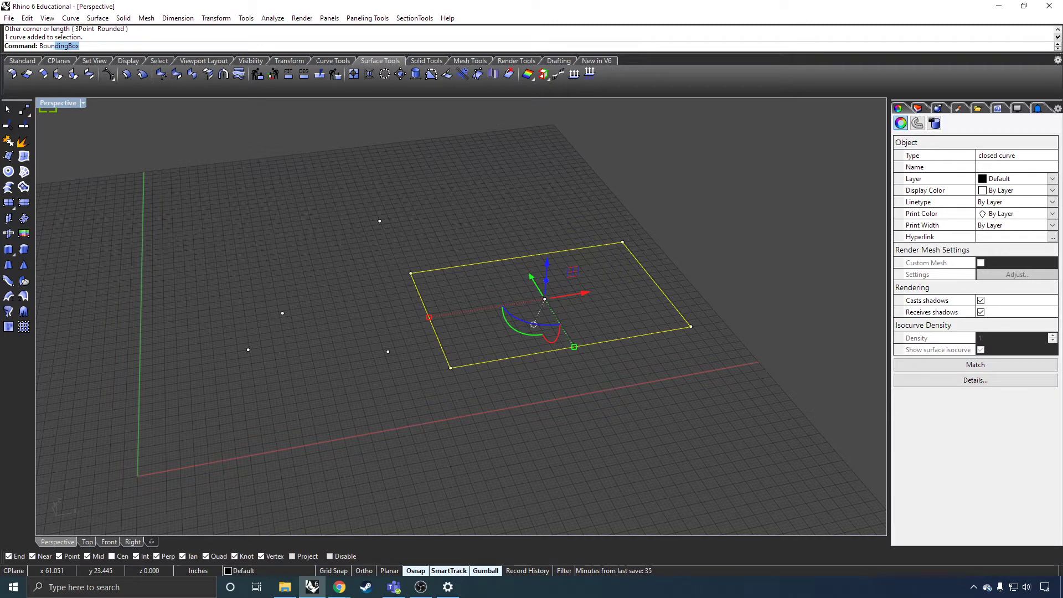
key("BackSpace")
key("BackSpace")
key("BackSpace")
key("BackSpace")
key("BackSpace")
key("BackSpace")
key("BackSpace")
key("BackSpace")
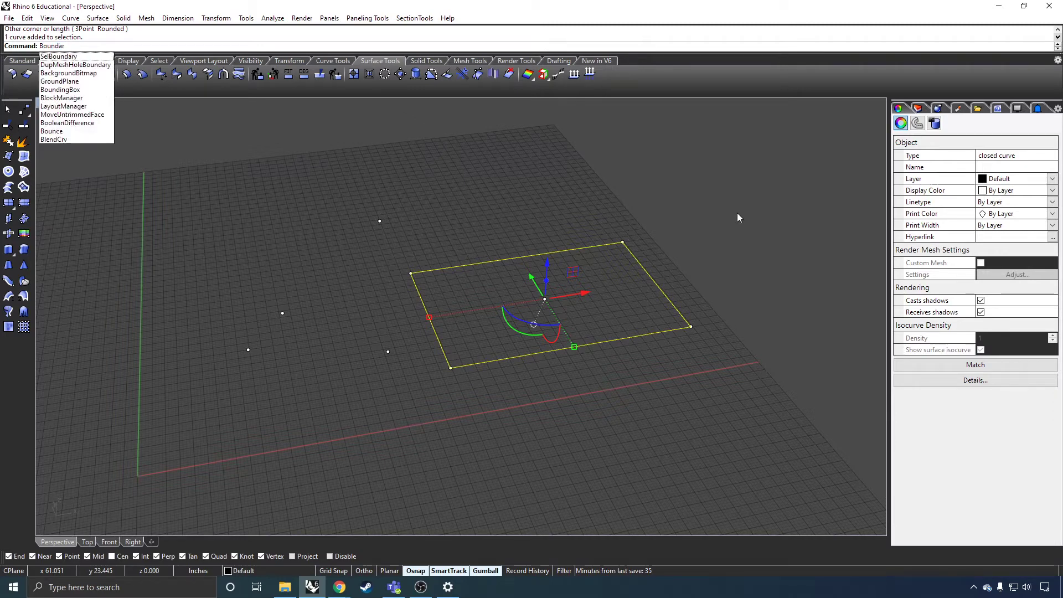
type("SrfPt")
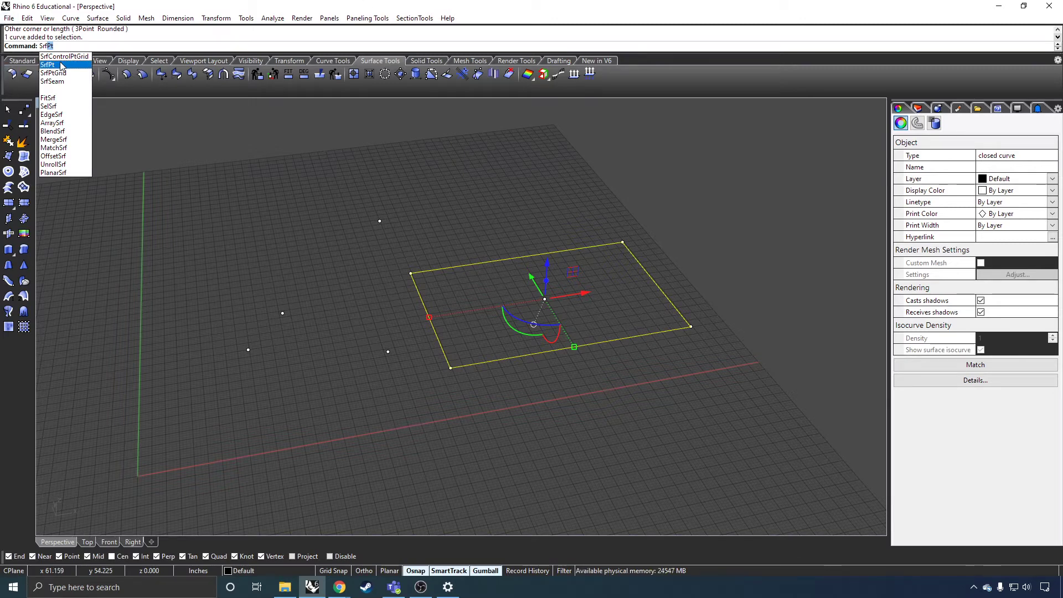
key("Escape")
key("Escape")
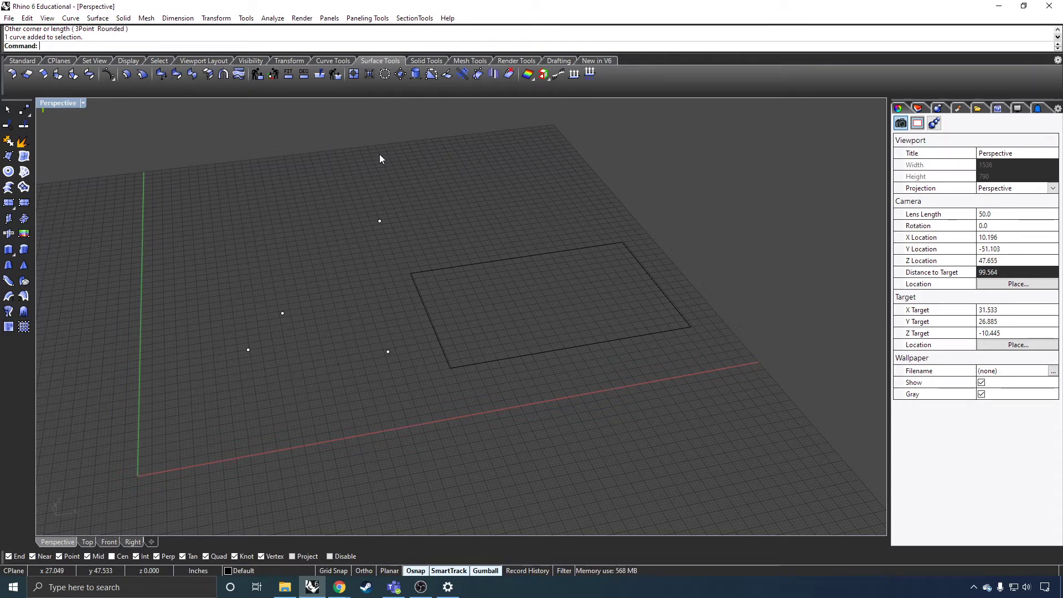
type("Cur")
key("BackSpace")
key("BackSpace")
key("BackSpace")
key("BackSpace")
key("BackSpace")
type("Srf")
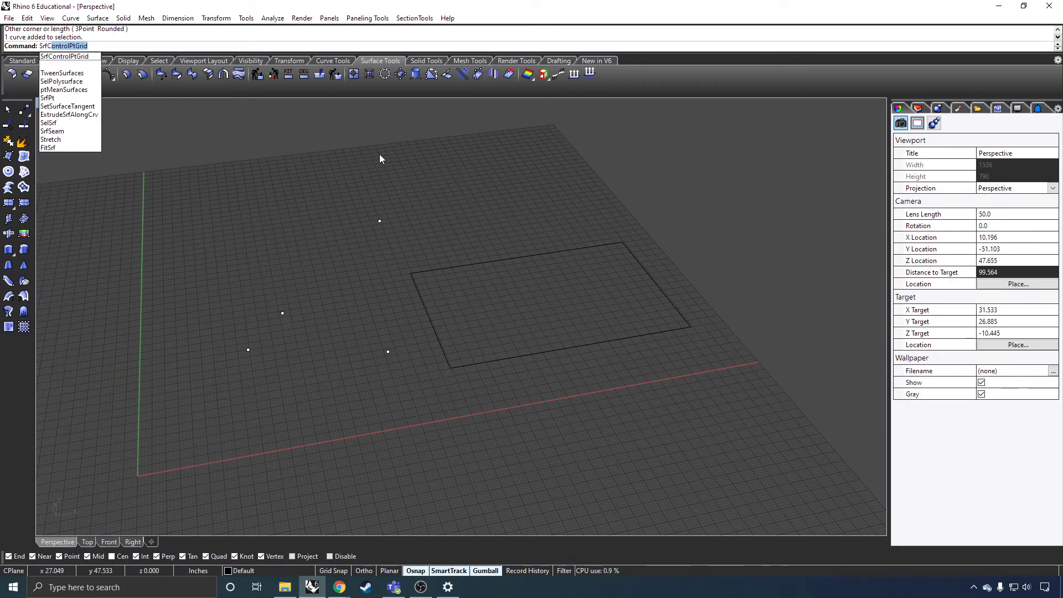
key("BackSpace")
key("BackSpace")
key("BackSpace")
key("BackSpace")
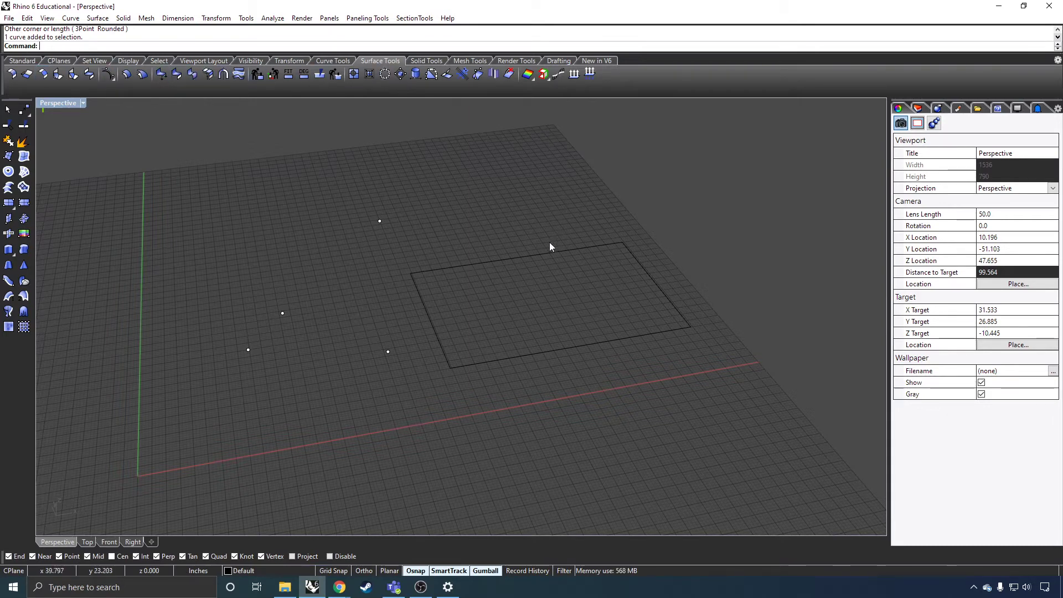
Try to fill the closed rectangle curve with the Cap command
left_click(543, 255)
type("C")
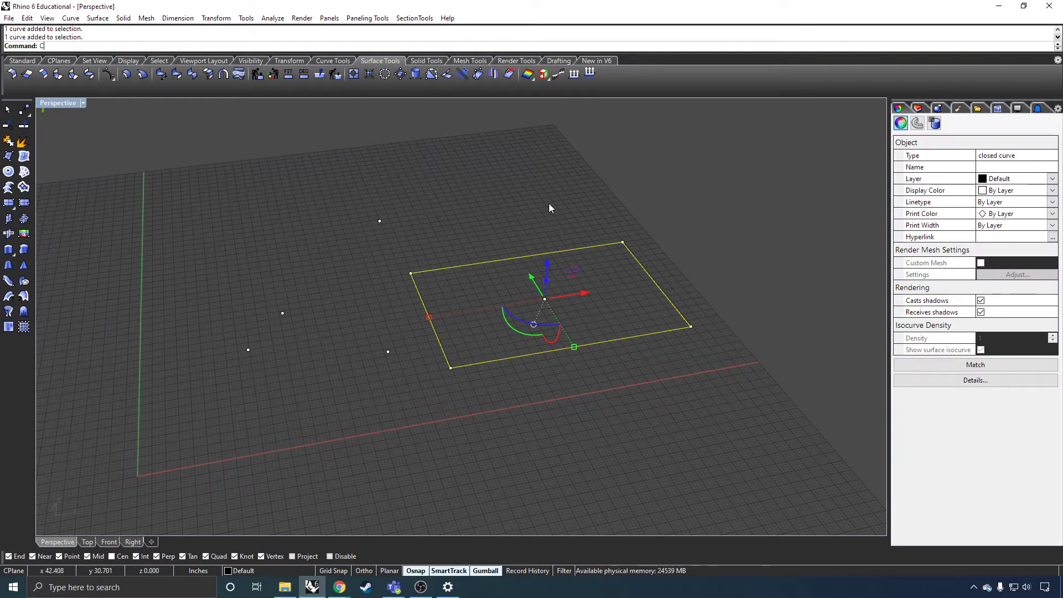
type("ap")
key("Return")
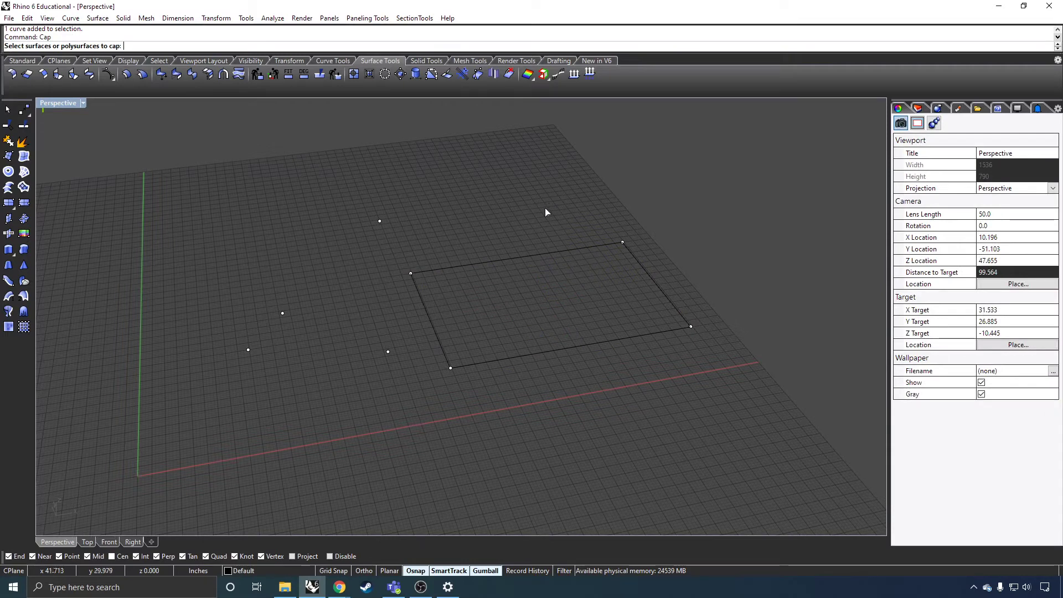
key("Escape")
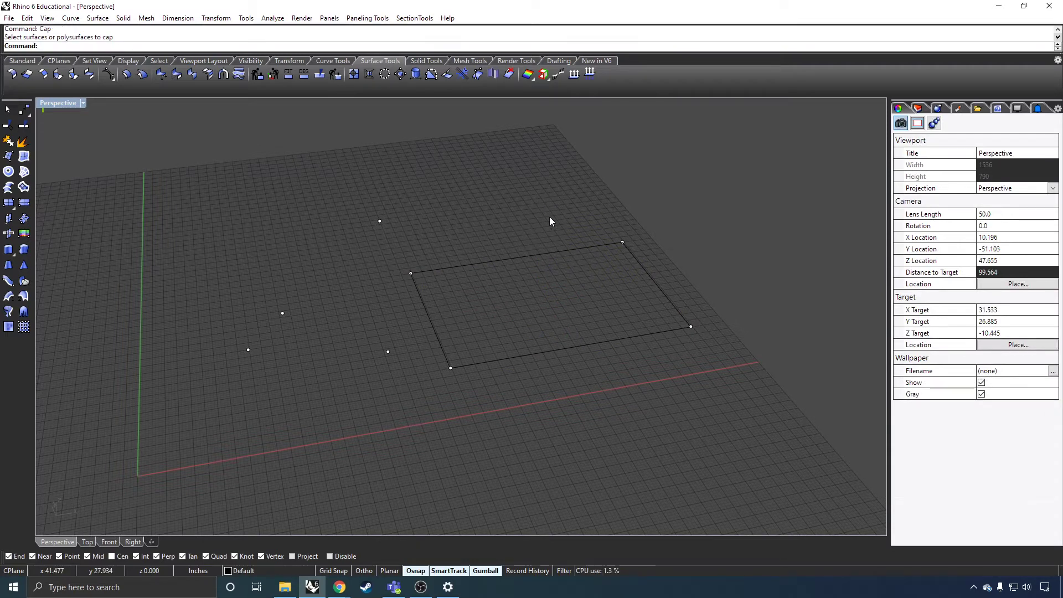
key("Escape")
Create a planar surface inside the closed rectangle curve with PlanarSrf and check the resulting surface by selecting it
left_click(522, 258)
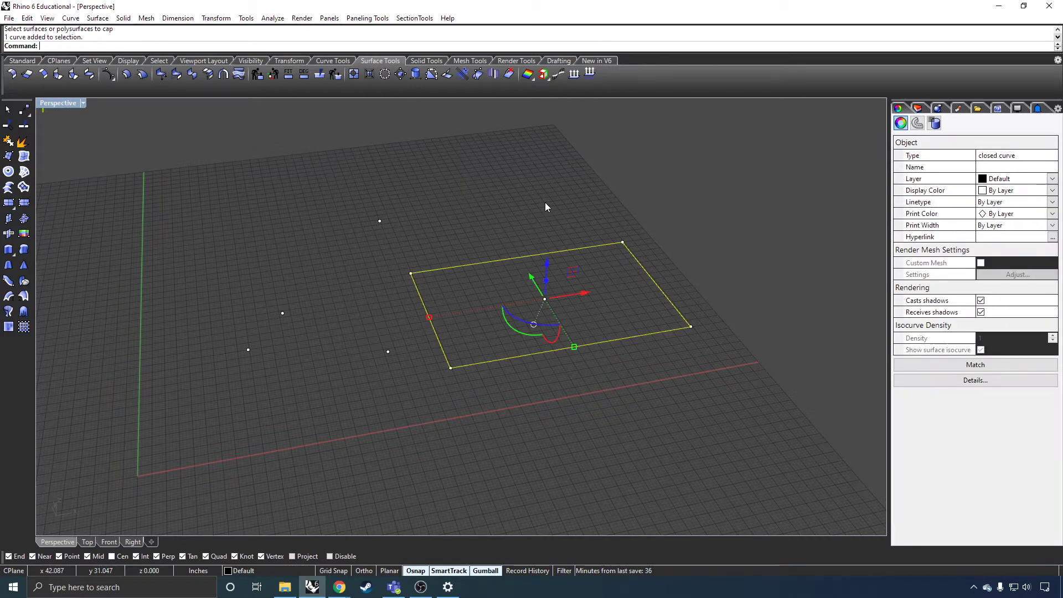
type("PlanarSrf")
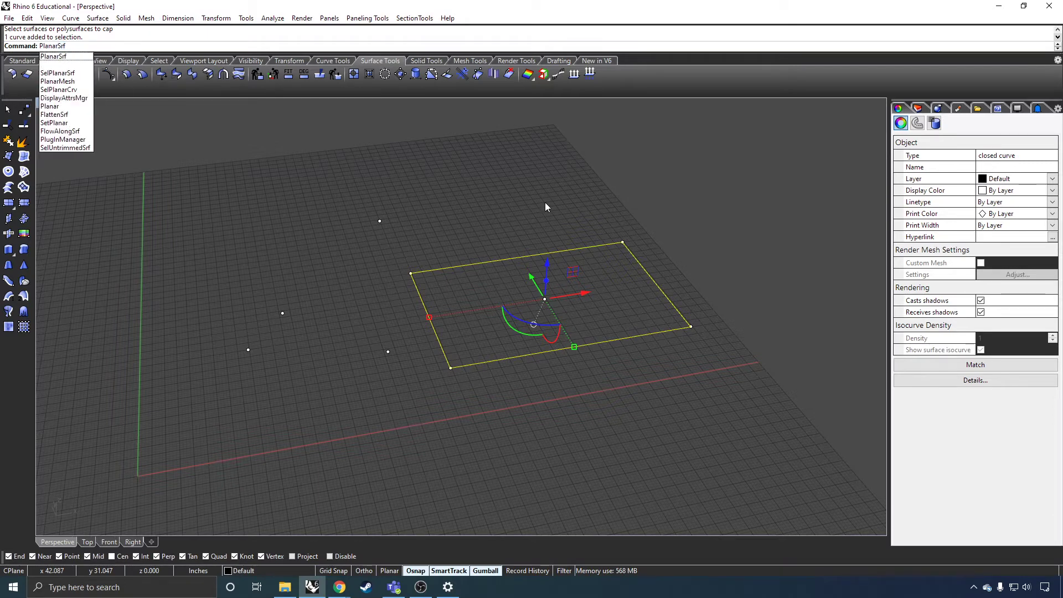
key("Return")
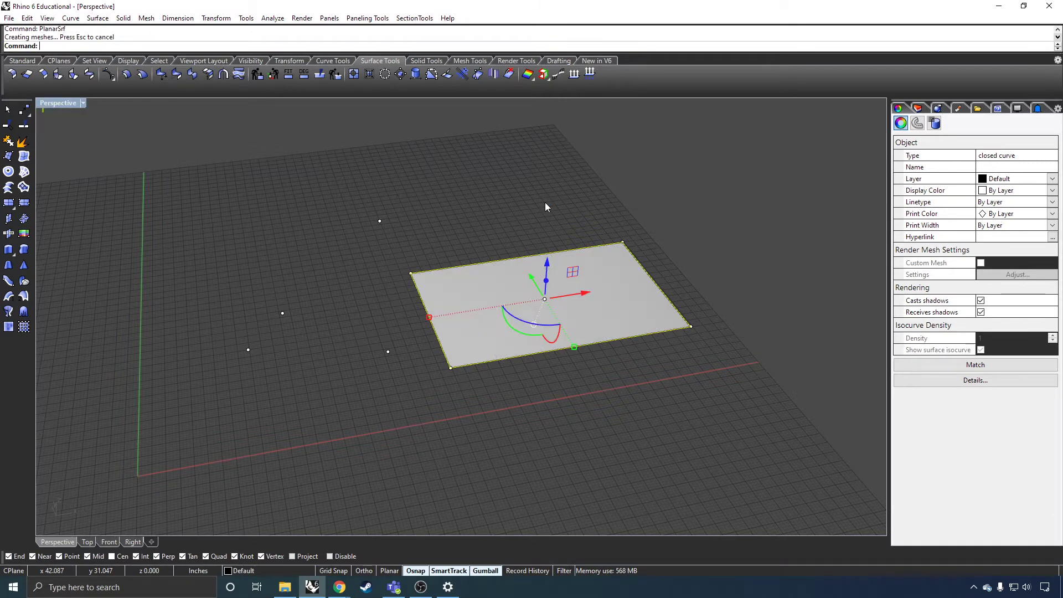
left_click(578, 155)
left_click(612, 349)
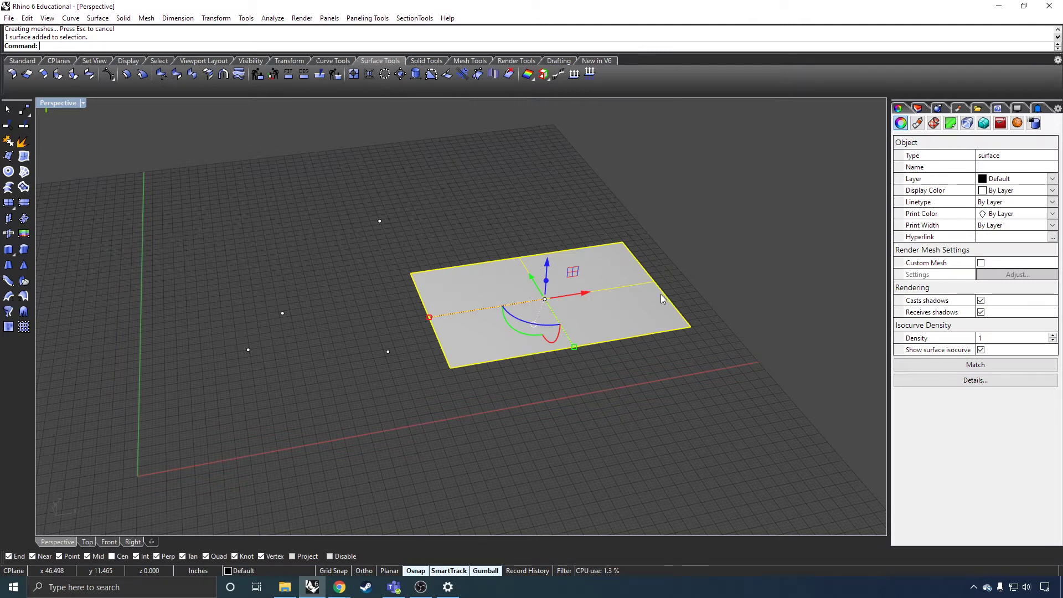
left_click(351, 332)
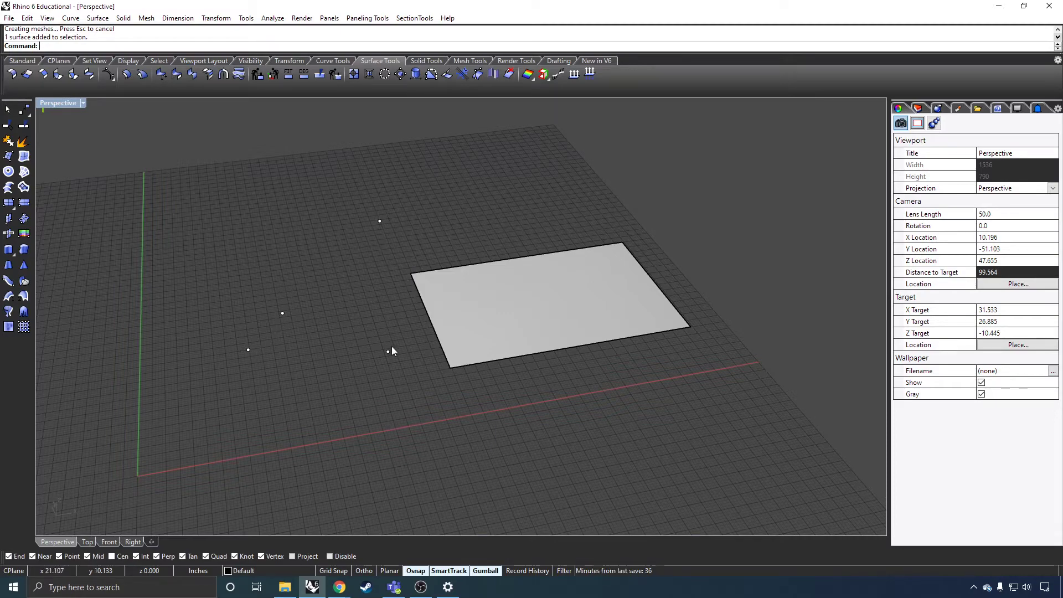
Delete the planar surface, keeping its rectangle boundary curve
right_click_drag(344, 291, 466, 285)
left_click(489, 290)
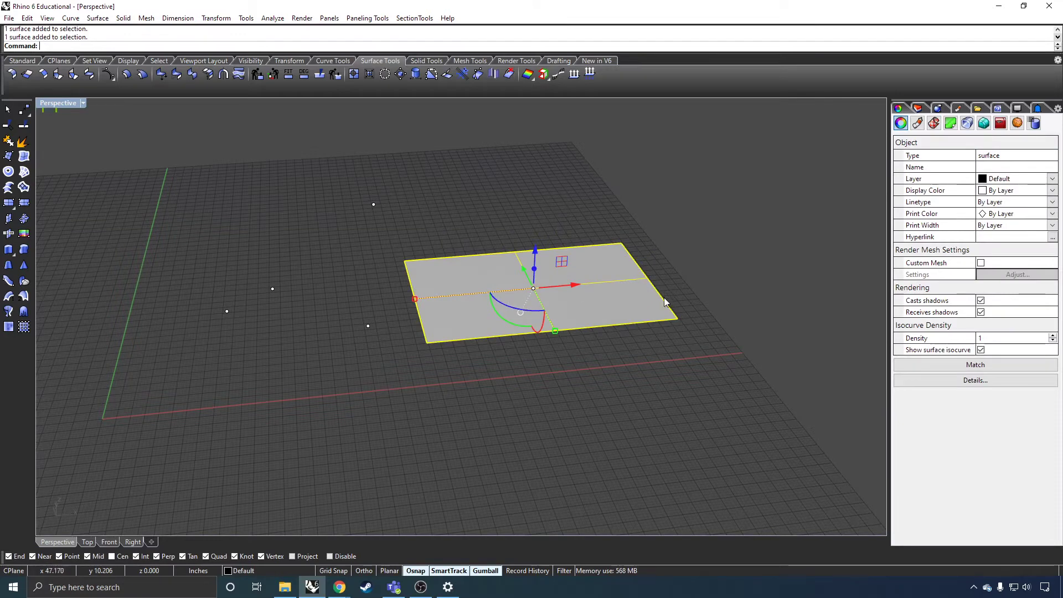
key("Delete")
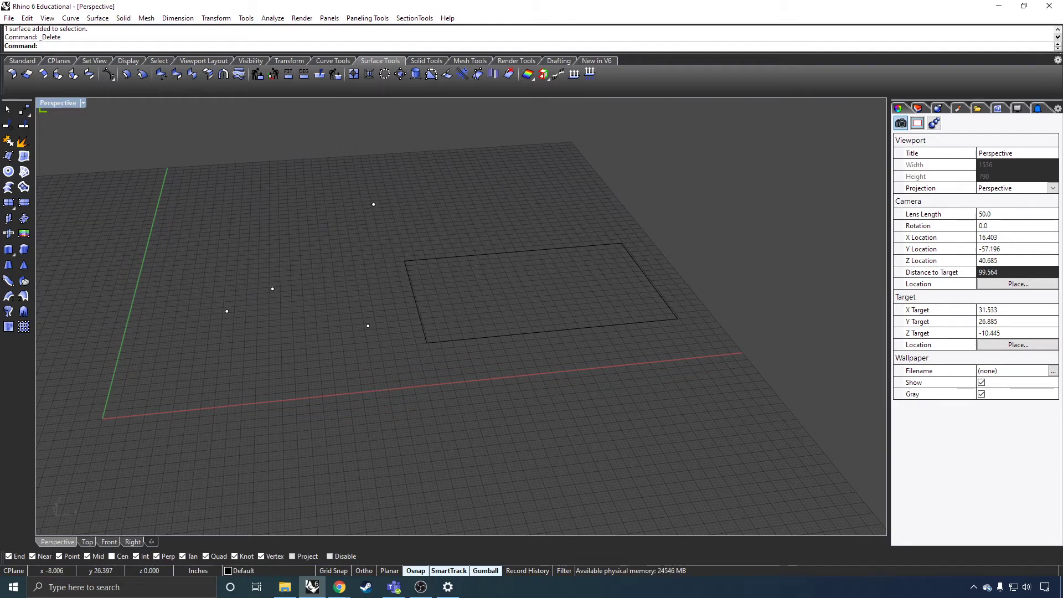
Create a small plane surface from two opposite corners behind the rectangle curve and delete it
left_click(9, 202)
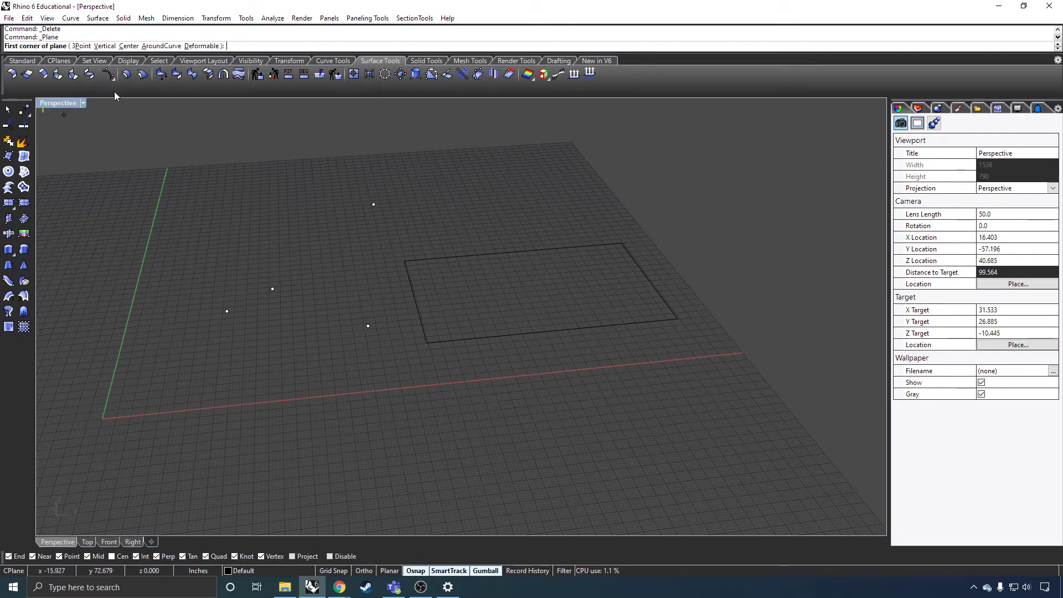
left_click(522, 187)
left_click(674, 219)
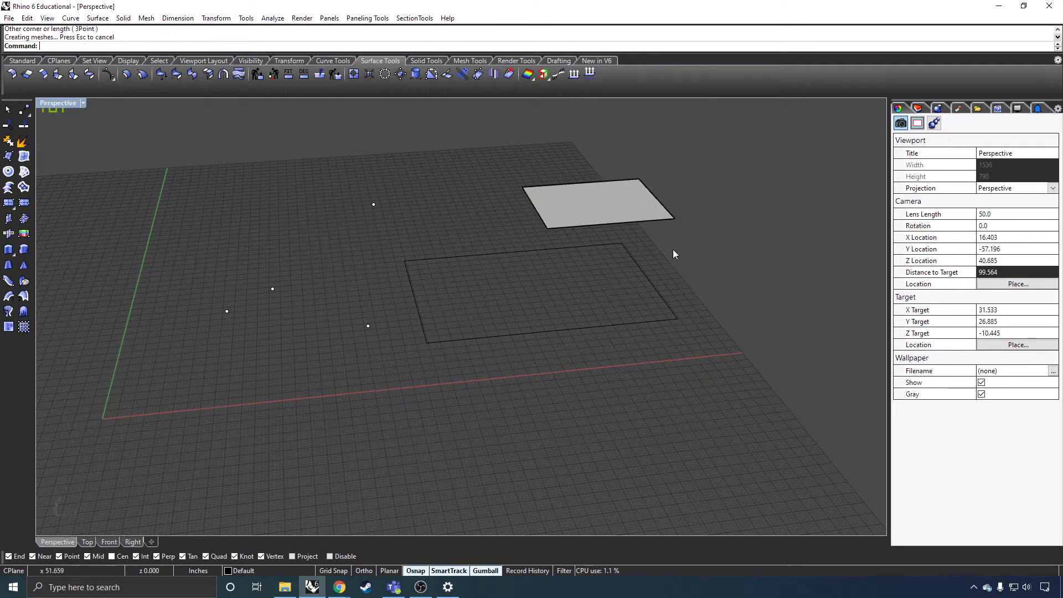
left_click(625, 204)
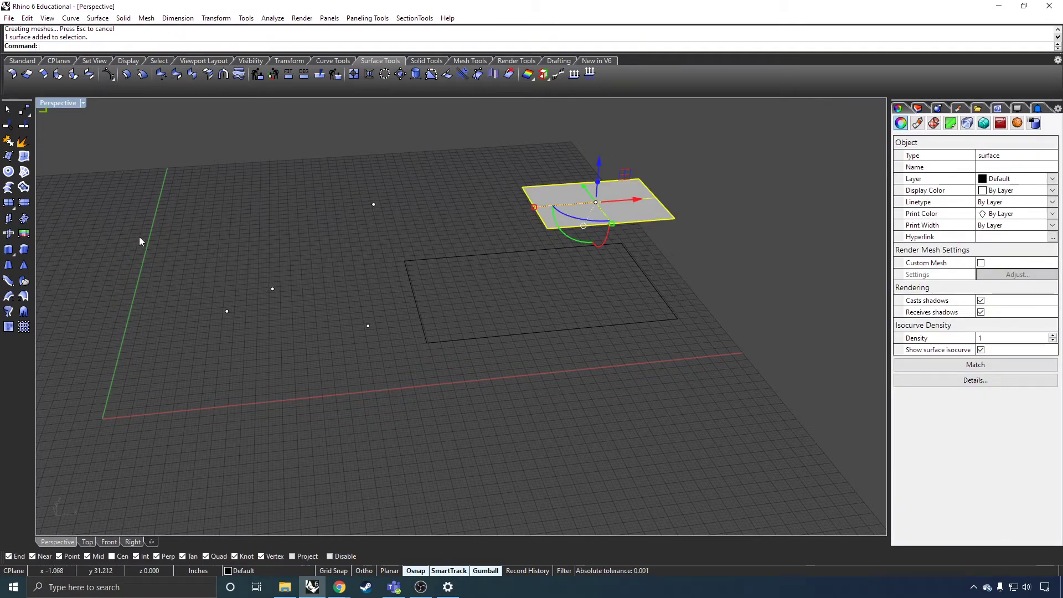
key("Delete")
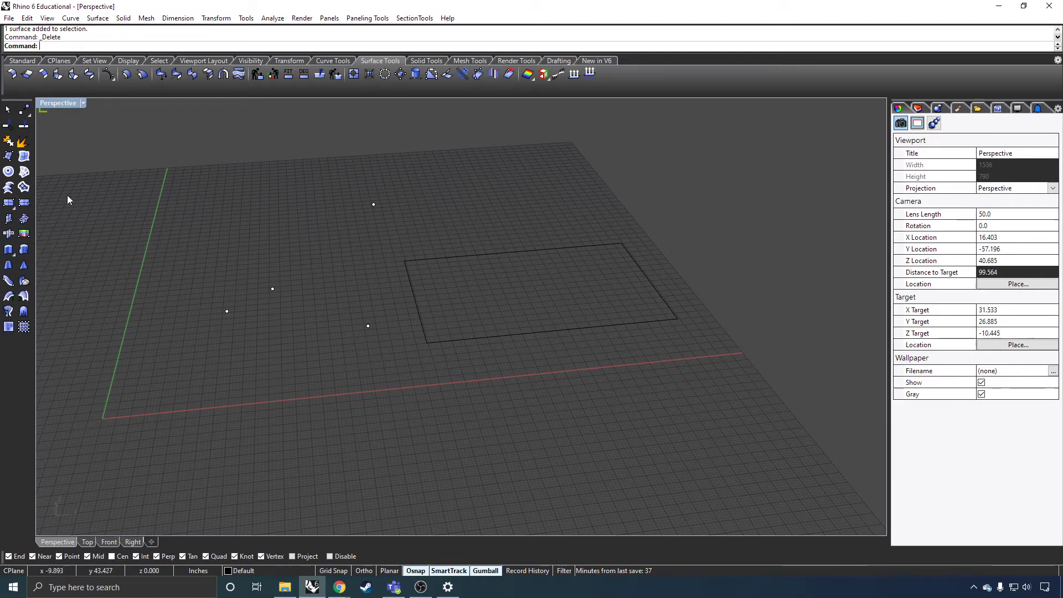
Extrude the rectangle curve upward about 10.1 inches as a closed solid, with BothSides=No and Solid=Yes
left_click(10, 251)
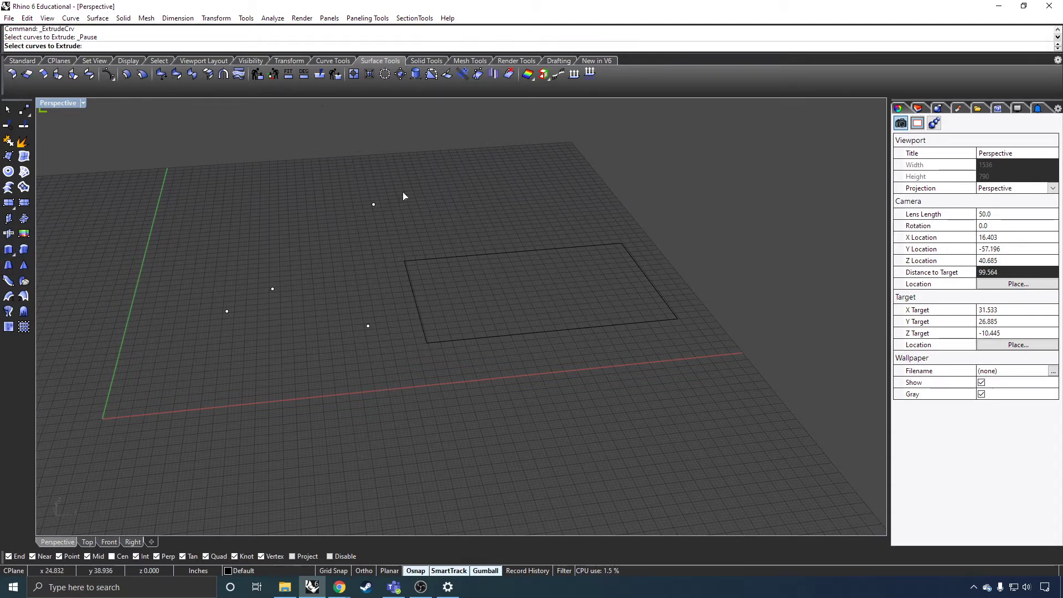
left_click(550, 250)
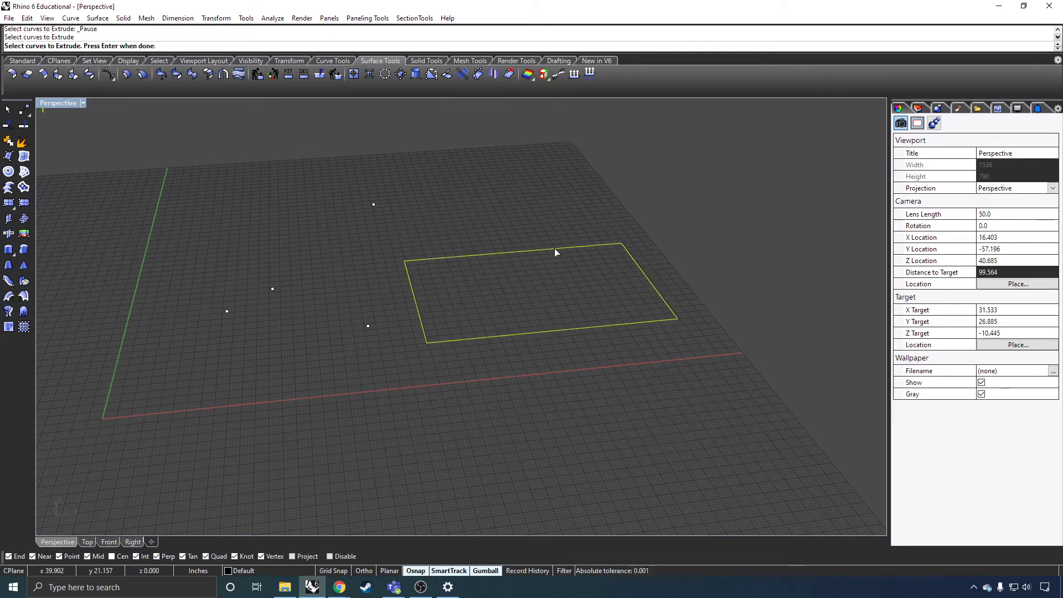
key("Return")
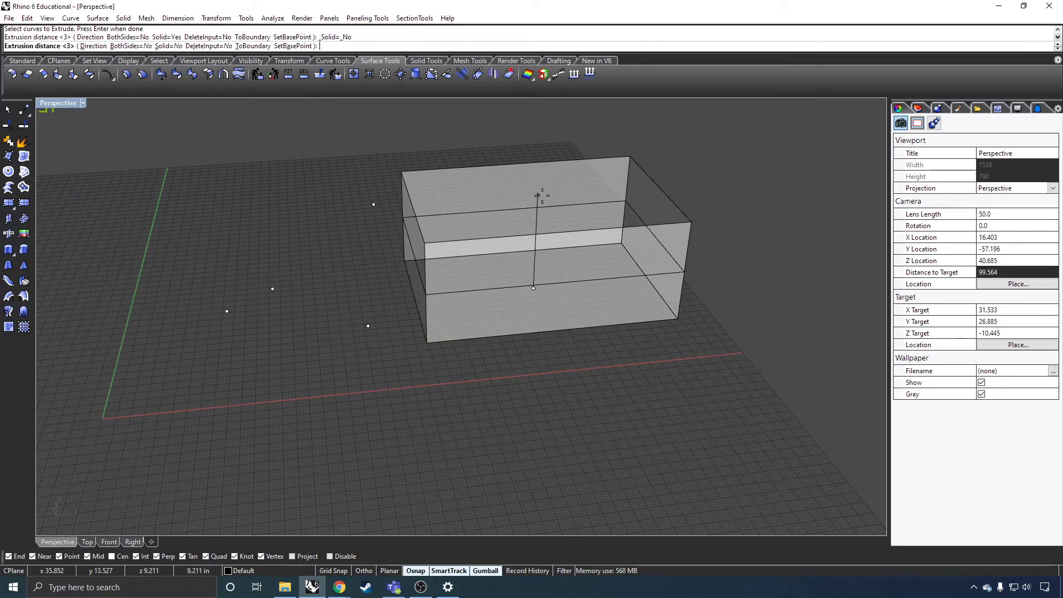
left_click(130, 46)
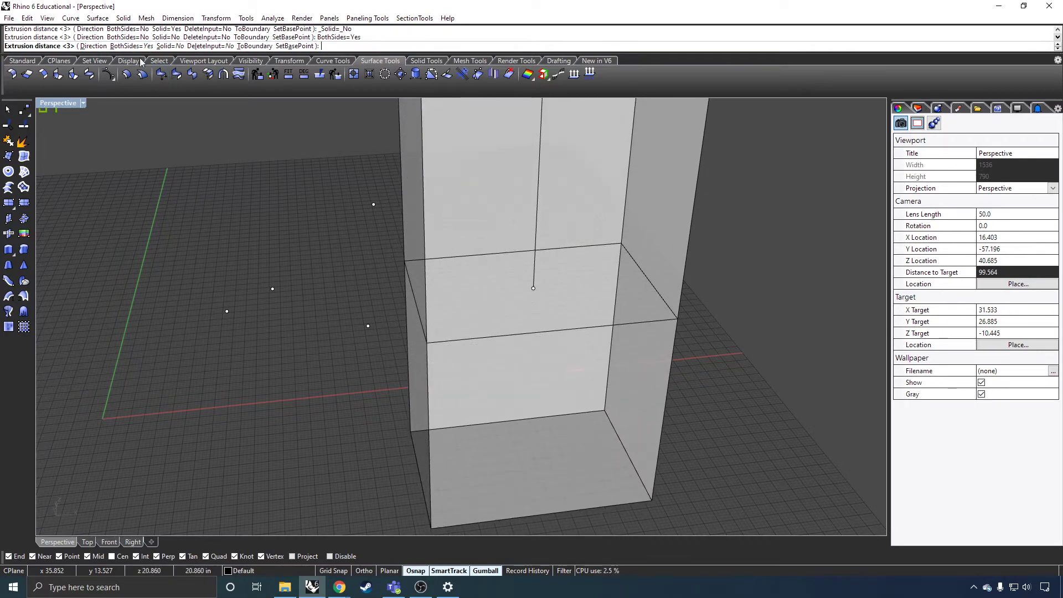
left_click(124, 46)
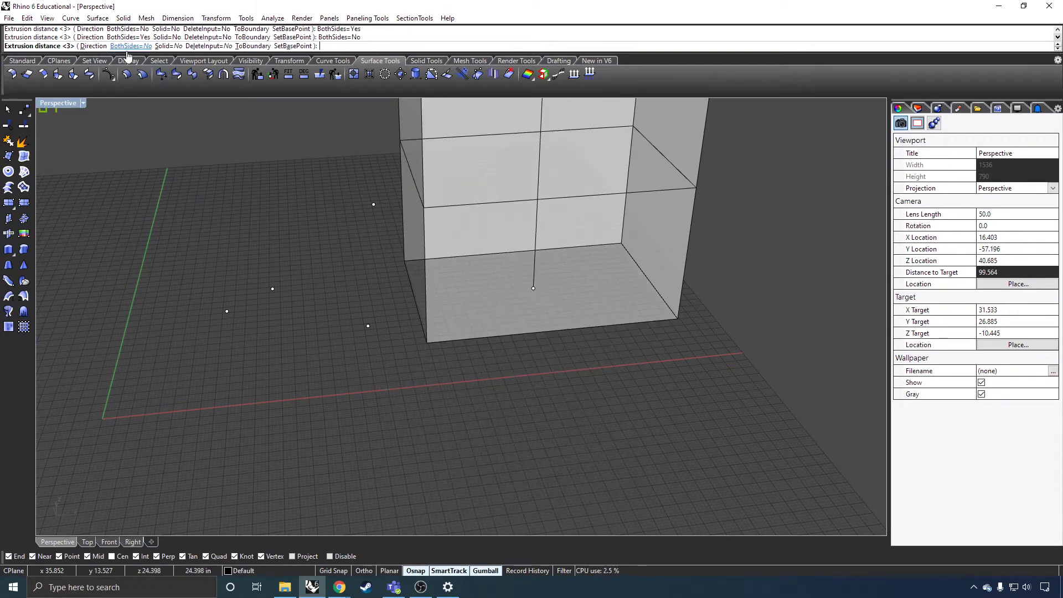
left_click(169, 45)
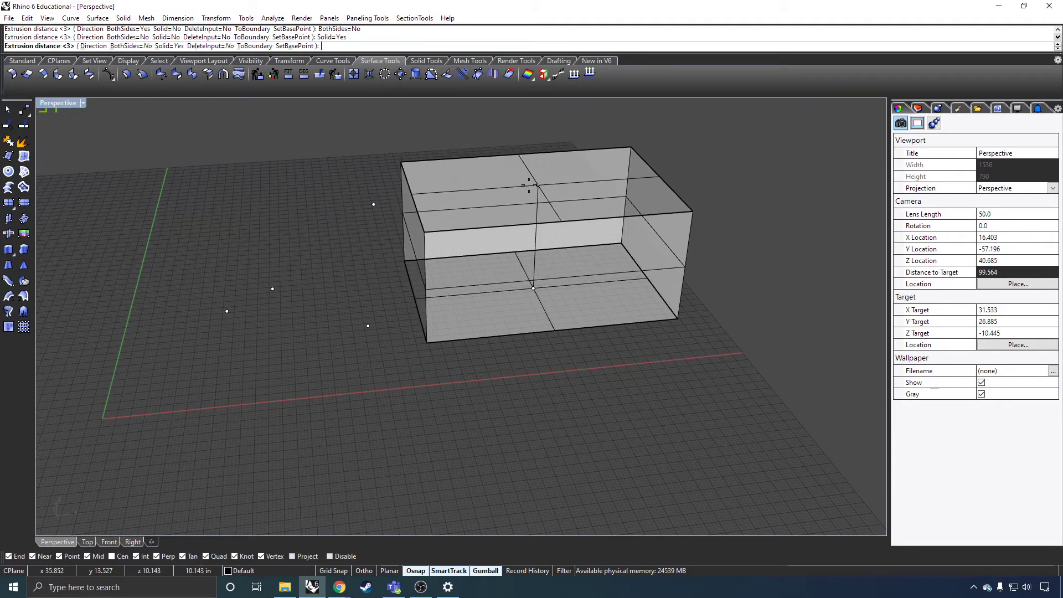
left_click(529, 185)
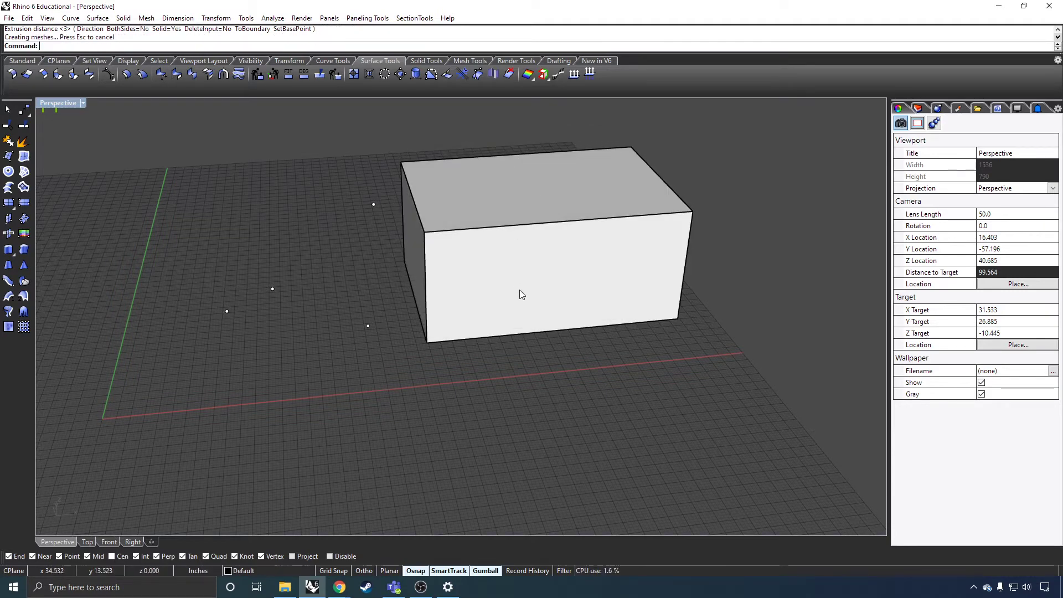
Draw a closed freeform degree-3 curve through eight control points on the ground in front of the extruded box
mouse_move(519, 291)
right_mouse_down()
mouse_move(573, 268)
mouse_move(501, 301)
right_mouse_up()
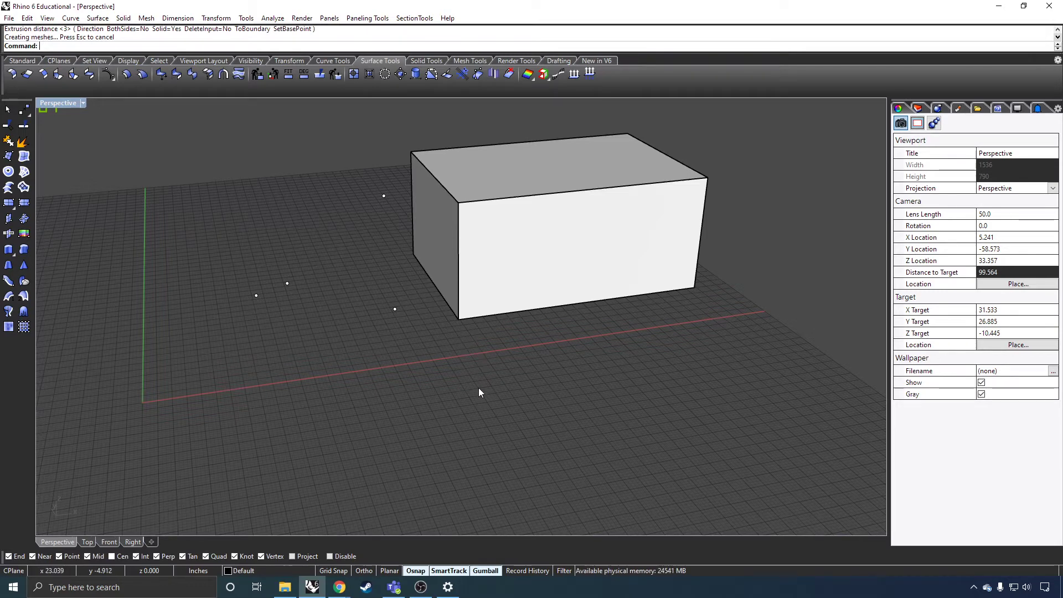
type("Curve")
key("Return")
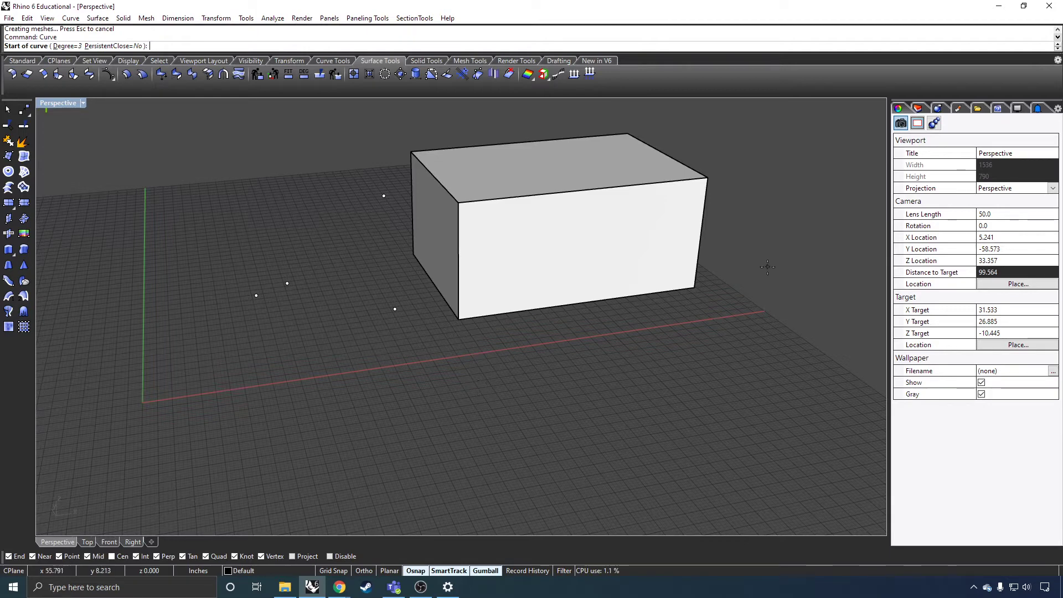
left_click(434, 475)
left_click(528, 435)
left_click(496, 379)
left_click(379, 340)
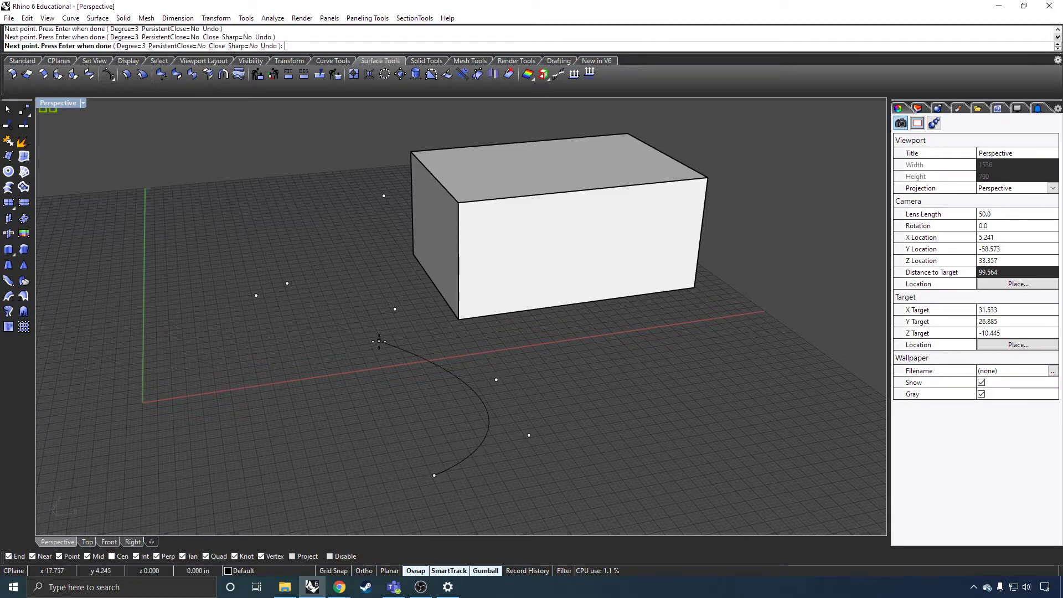
left_click(305, 391)
left_click(404, 448)
left_click(358, 477)
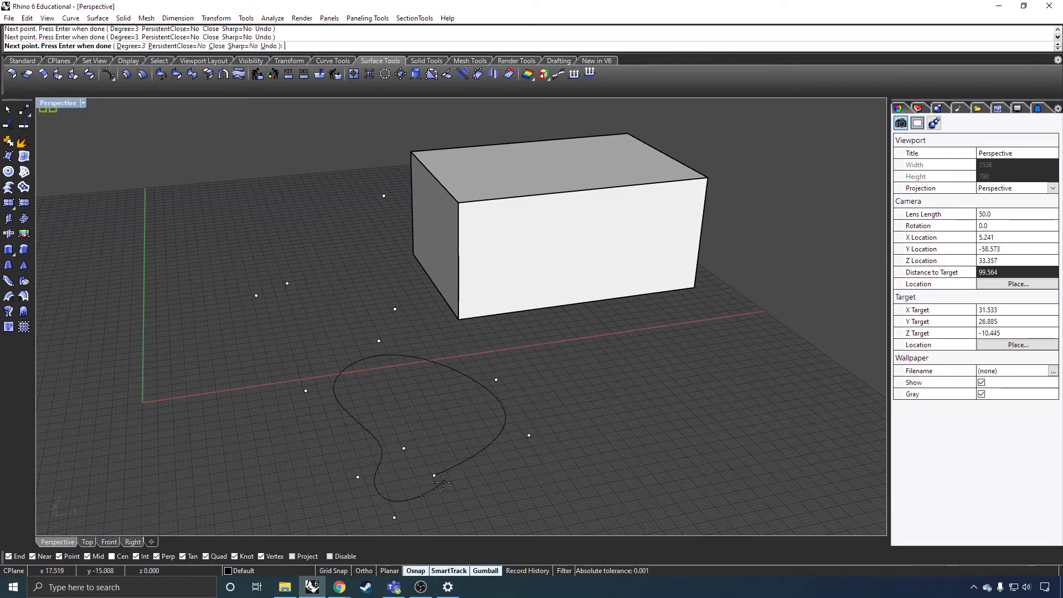
left_click(395, 517)
left_click(433, 476)
right_click_drag(510, 468, 513, 456)
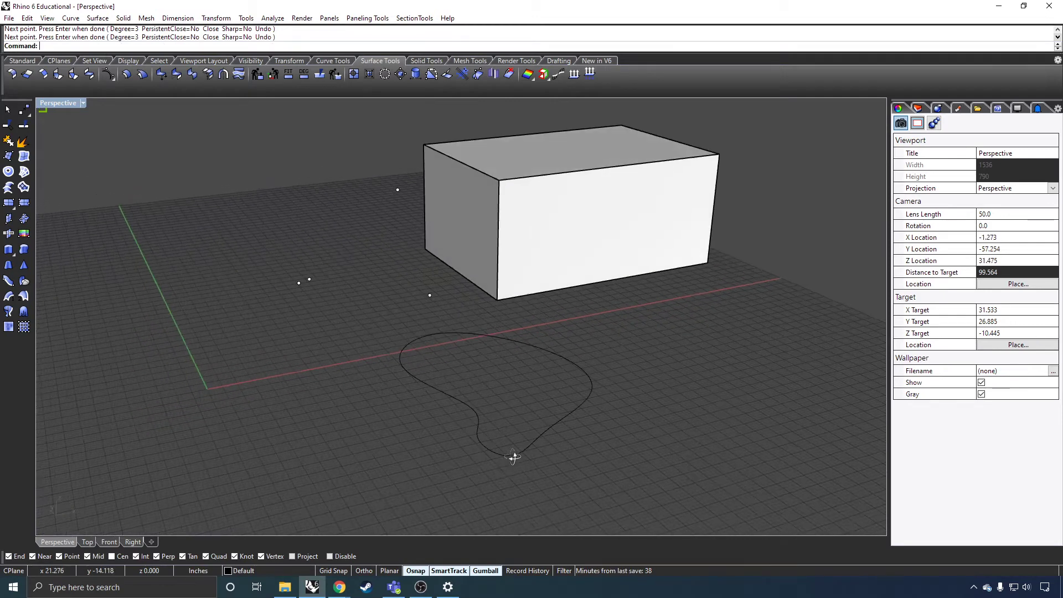
Draw a second closed freeform degree-3 curve with nine control points on the ground, overlapping the first one
left_click(542, 441)
left_click(574, 457)
key("Return")
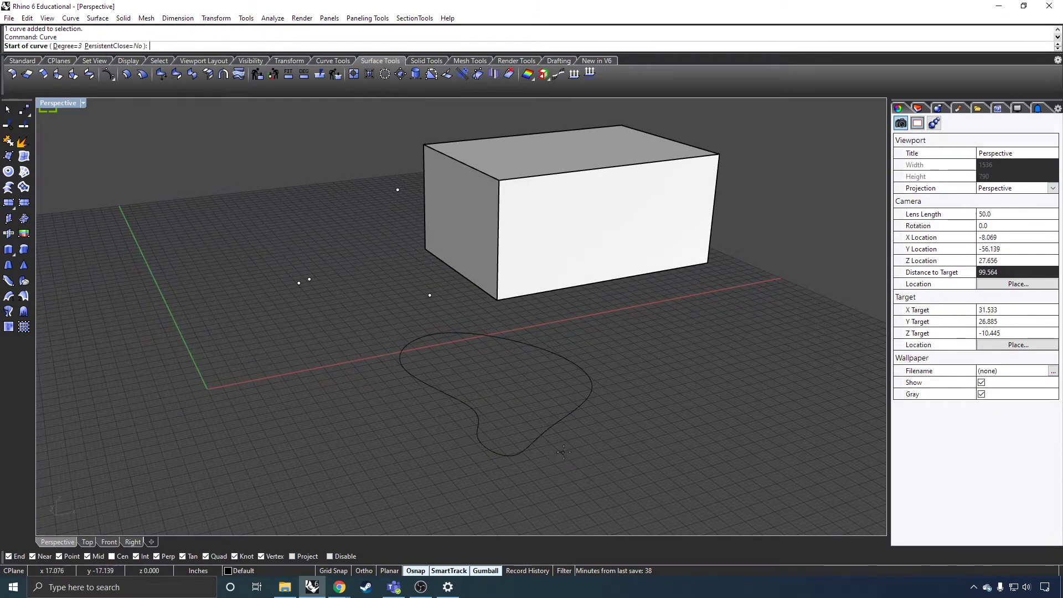
left_click(565, 449)
left_click(605, 429)
left_click(554, 381)
left_click(556, 328)
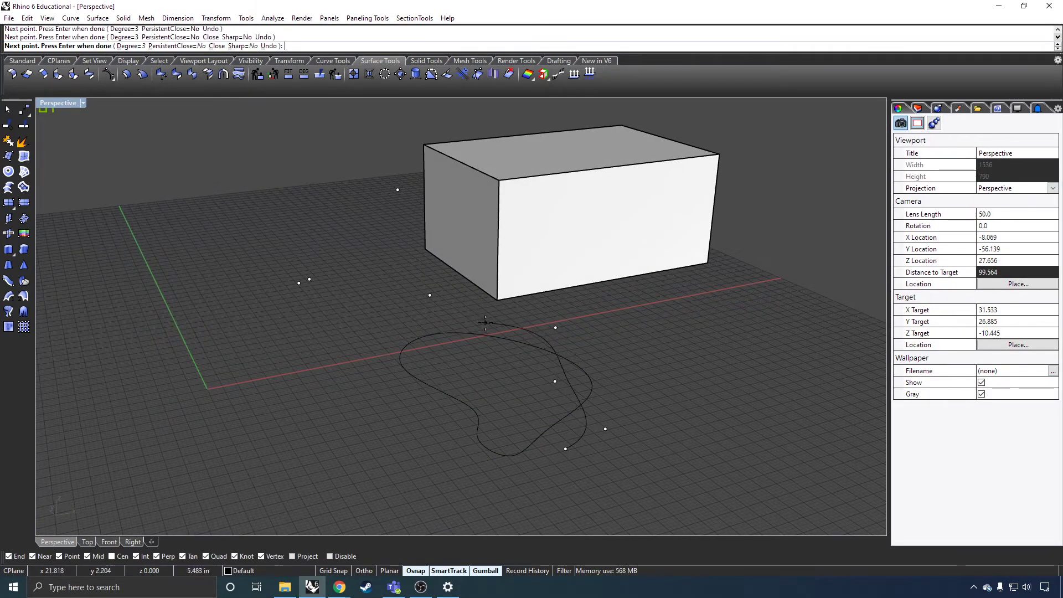
left_click(485, 322)
left_click(463, 359)
left_click(403, 395)
left_click(440, 431)
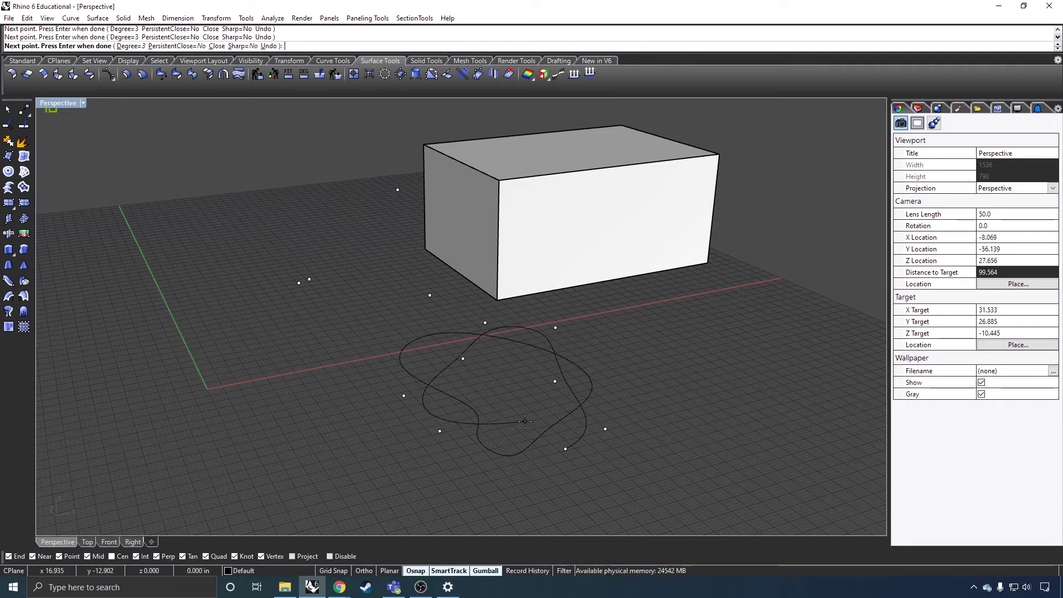
left_click(524, 421)
left_click(557, 448)
Move the second freeform curve straight up about 11.2 inches above the first curve
right_click_drag(608, 465, 500, 330)
left_click(460, 421)
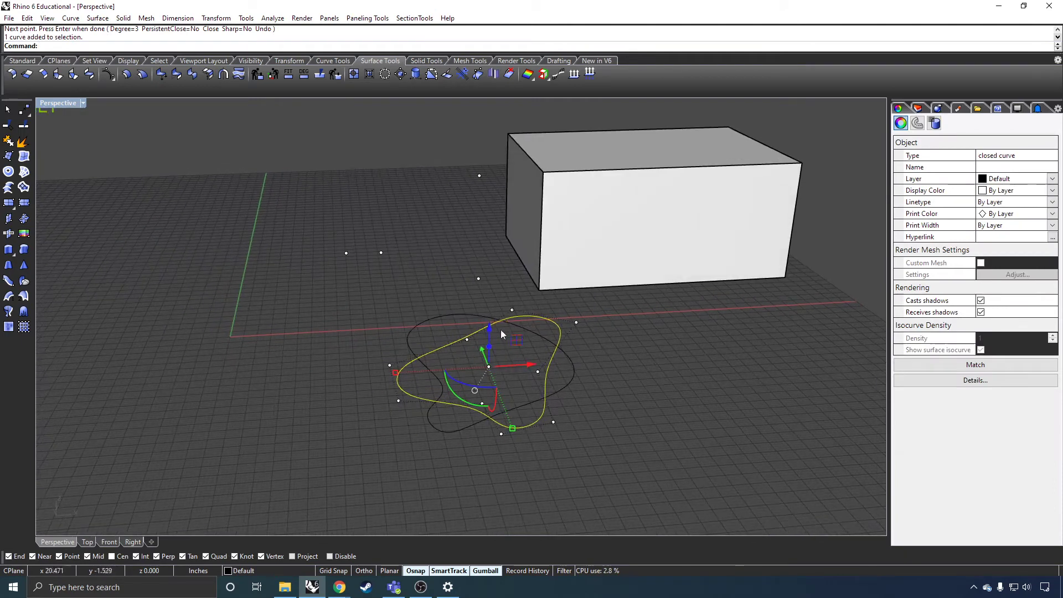
left_click_drag(501, 330, 487, 188)
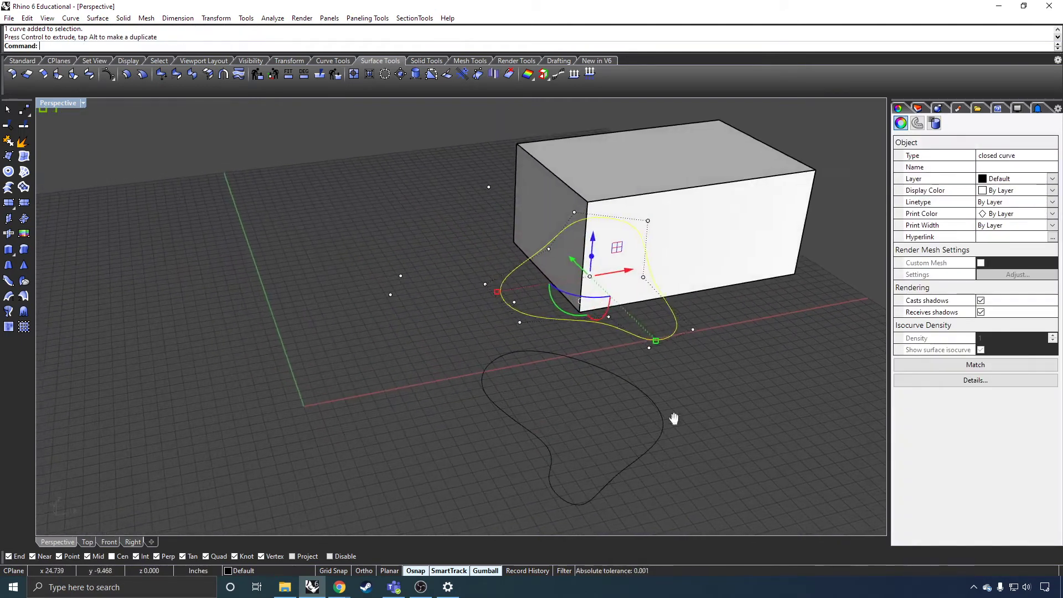
right_click_drag(677, 420, 589, 381)
left_click(590, 380)
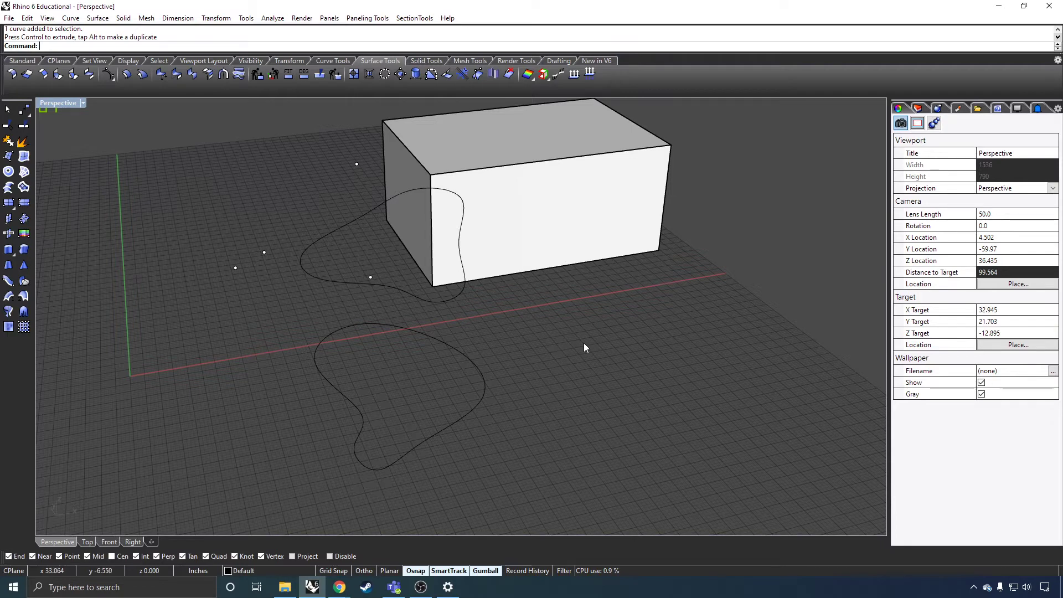
right_click_drag(562, 351, 550, 368)
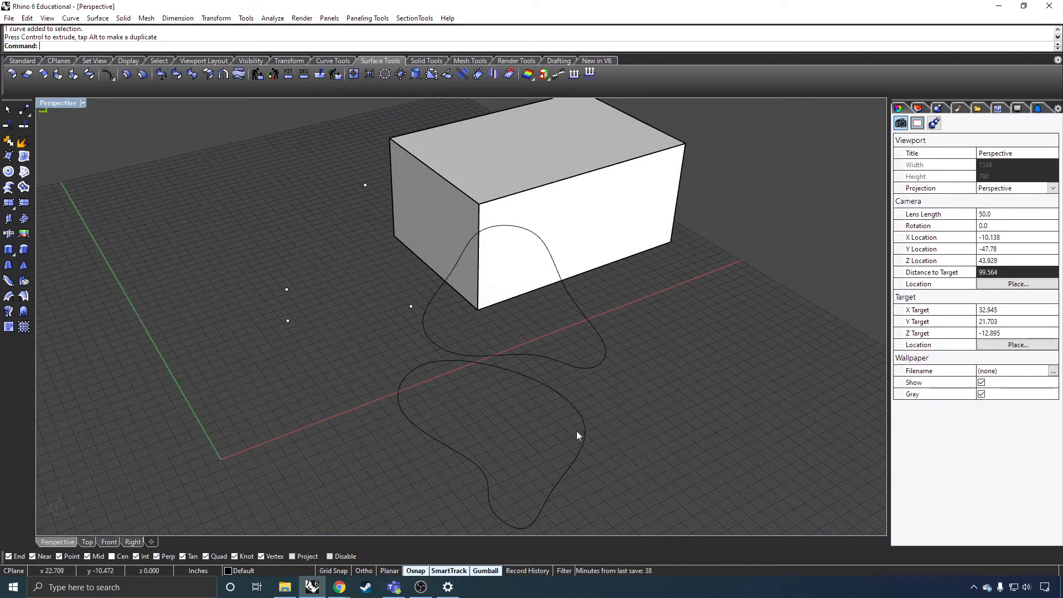
Start a Loft using the ground curve and the raised curve as its cross sections
left_click(575, 460)
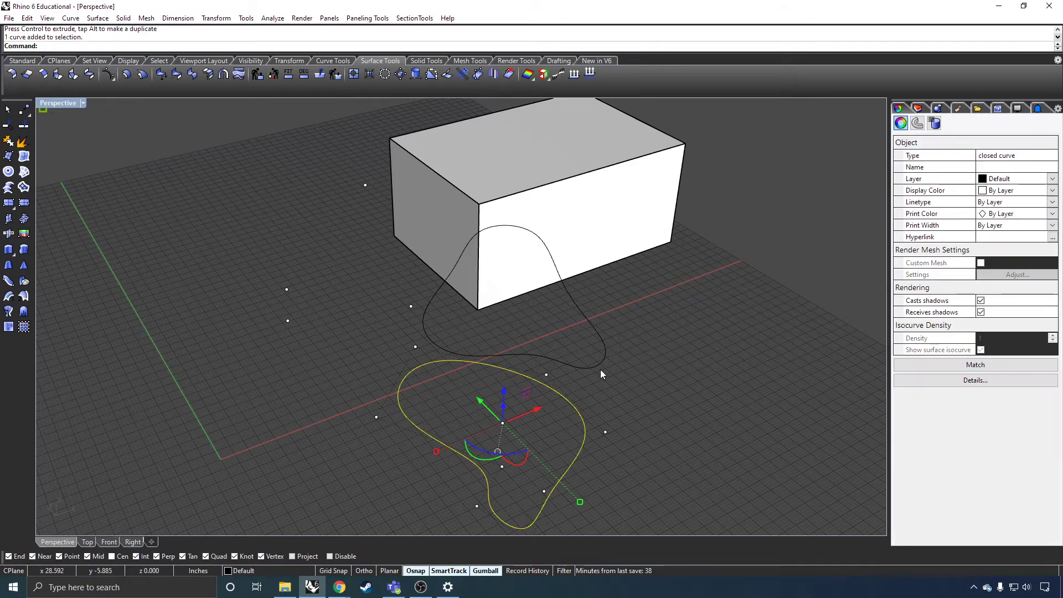
left_click(663, 388)
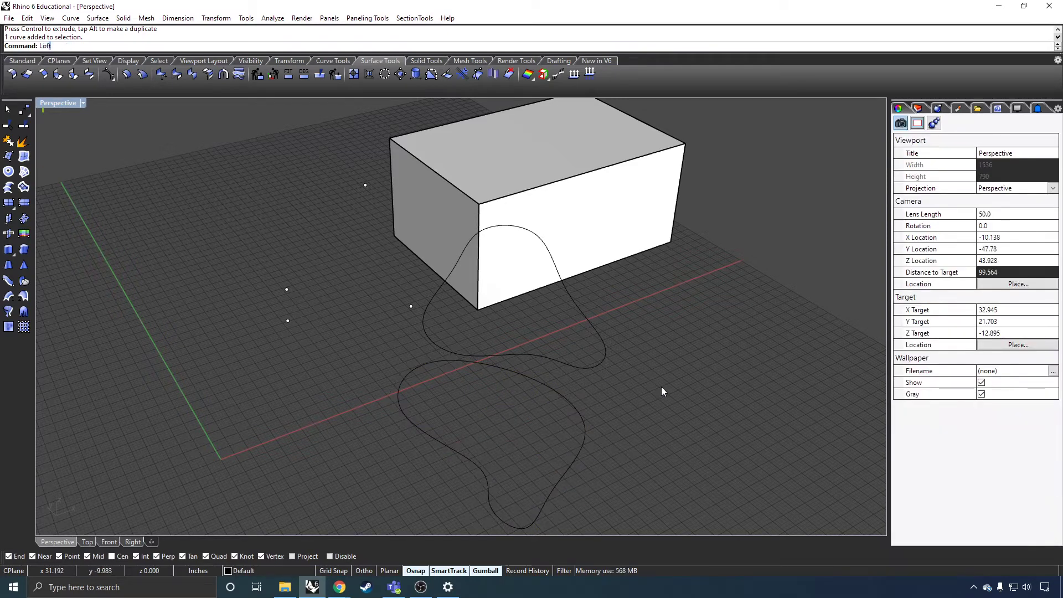
type("Loft")
key("Return")
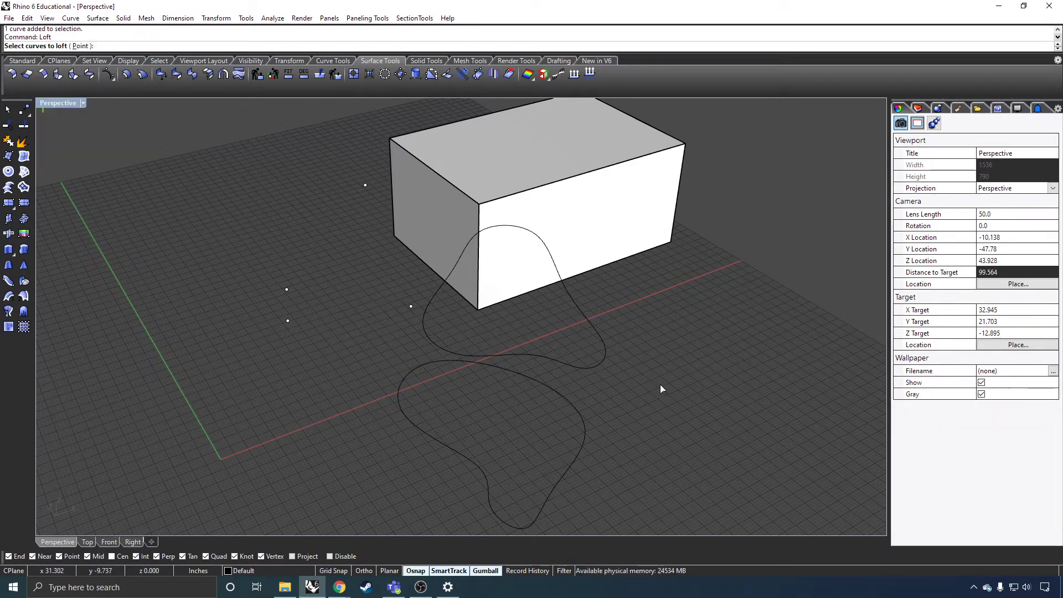
left_click(582, 448)
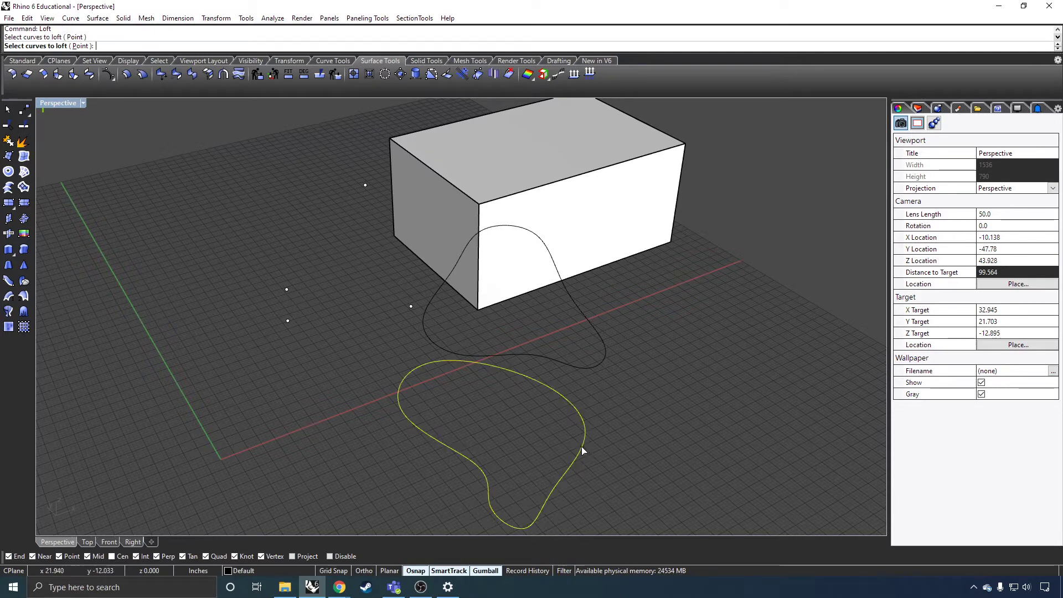
left_click(603, 350)
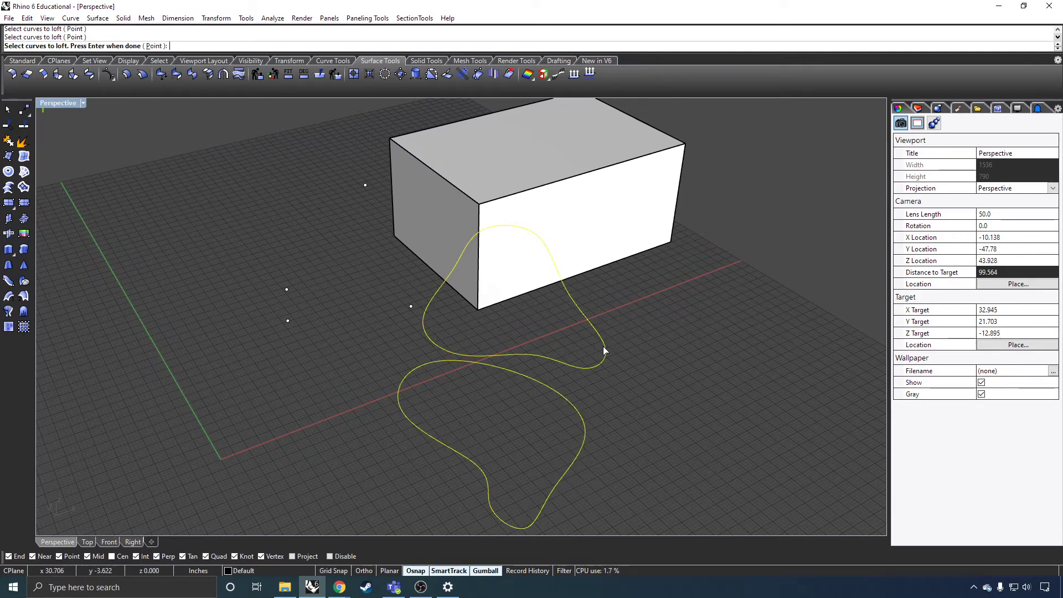
key("Return")
Shift the loft seam point along the raised curve and flip its direction to match the ground curve's
right_click_drag(583, 424, 356, 351)
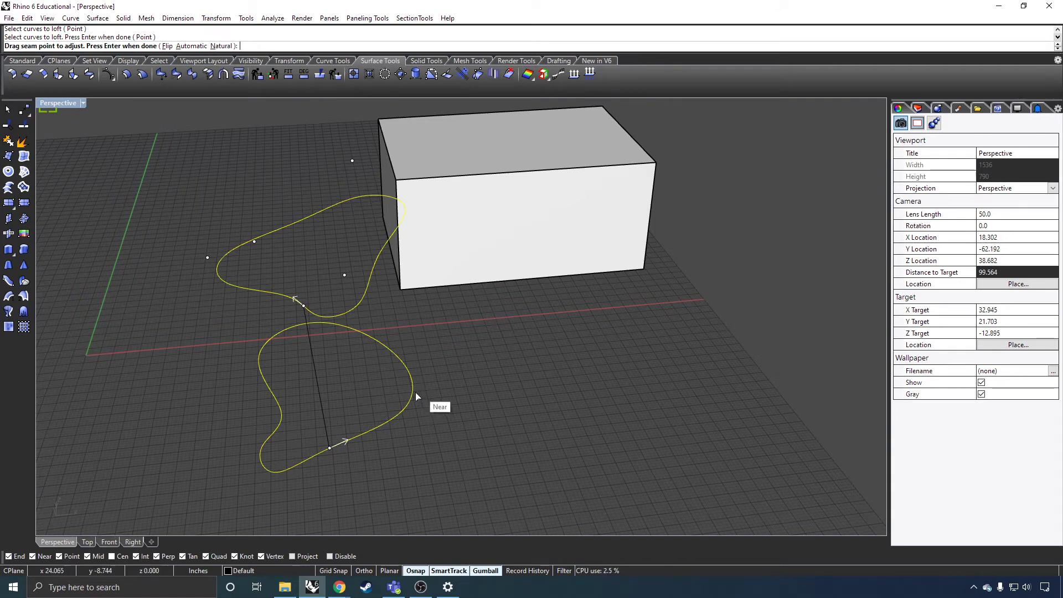
left_click(304, 307)
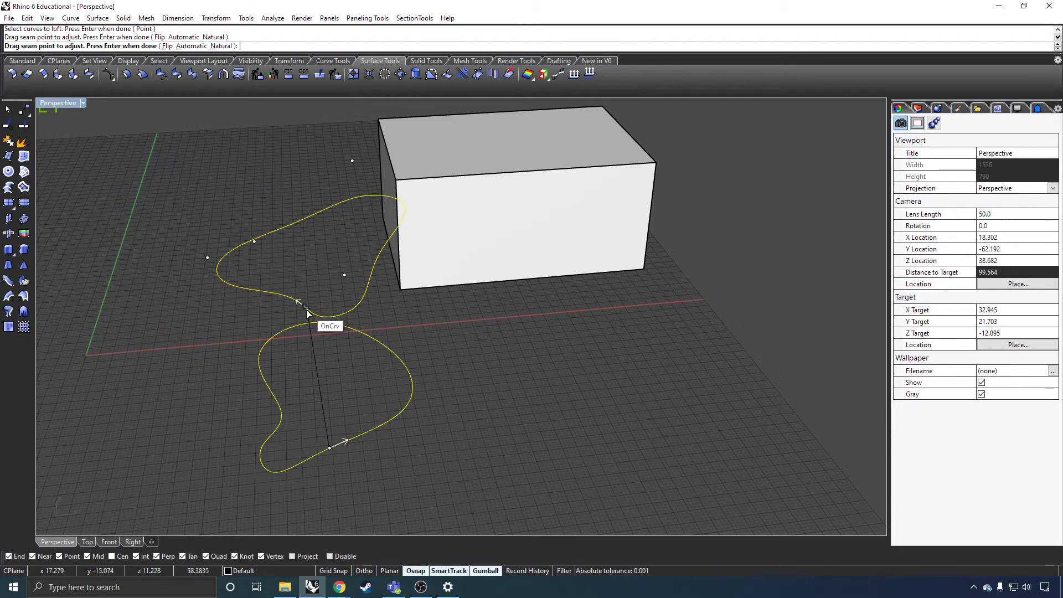
left_click(304, 307)
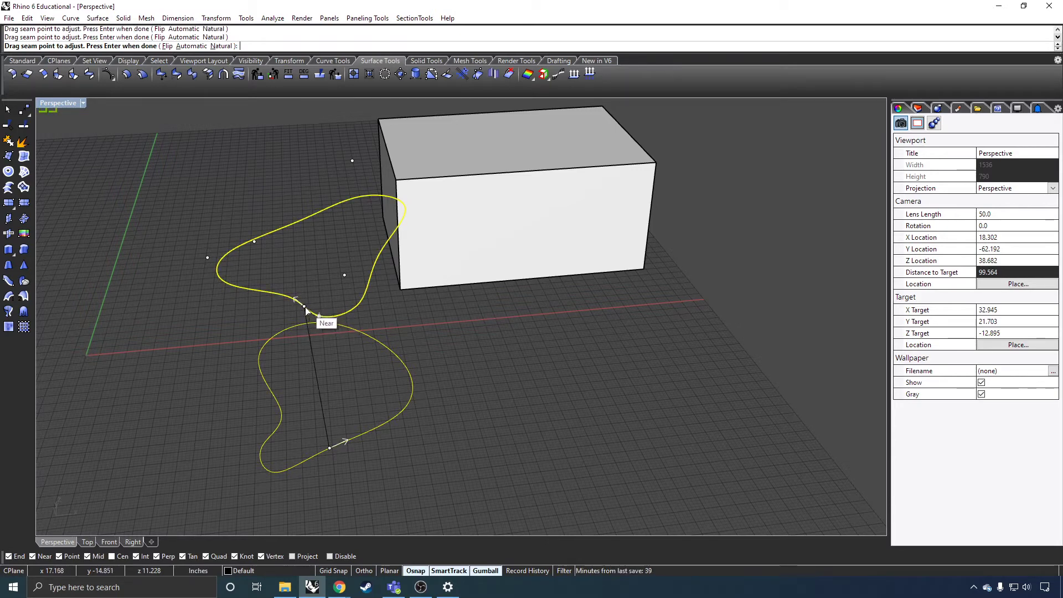
mouse_move(311, 312)
left_mouse_down()
mouse_move(327, 318)
mouse_move(308, 316)
left_mouse_up()
left_click(304, 316)
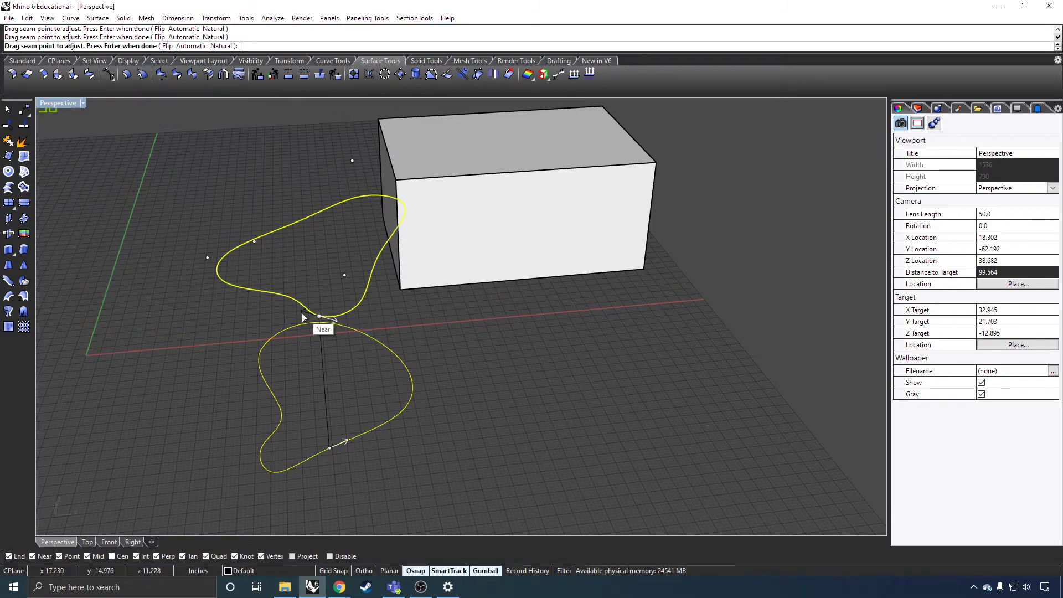
Create the loft between the two curves with Normal style and Do not simplify
right_click_drag(337, 347, 381, 334)
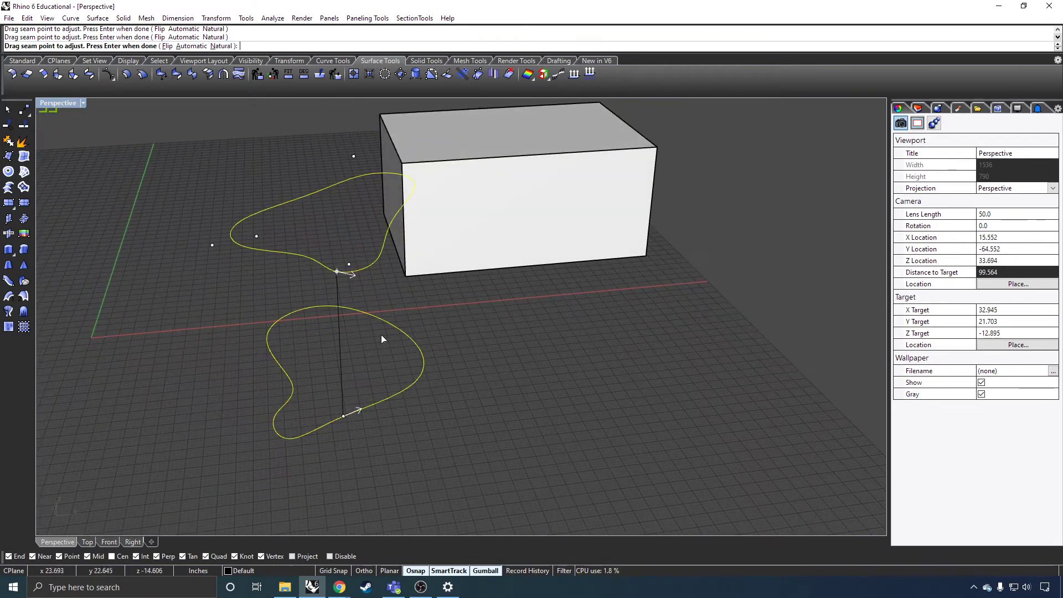
right_click(500, 354)
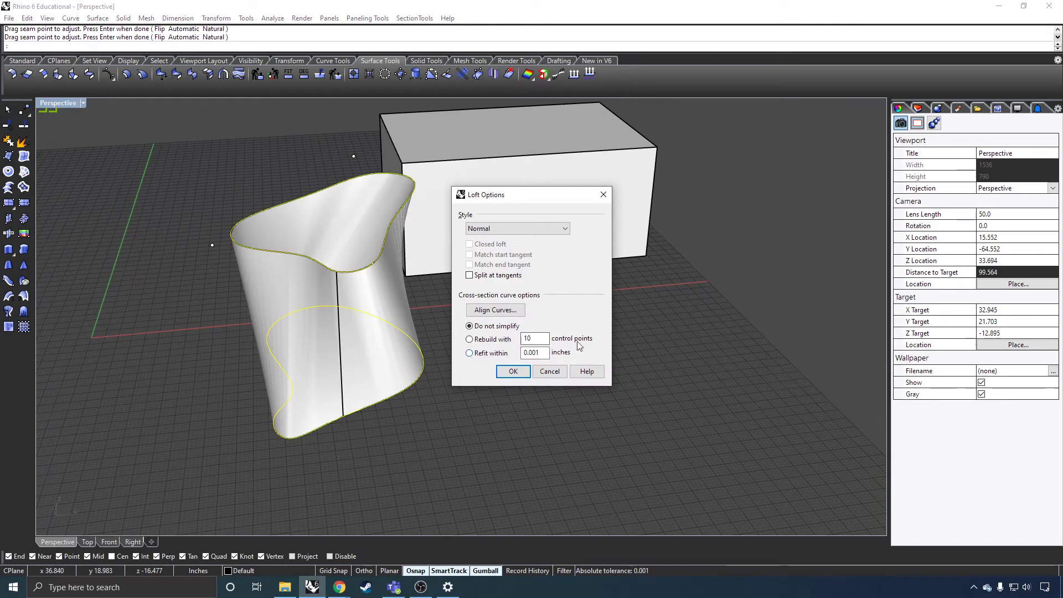
left_click(513, 371)
Inspect the lofted surface from several sides and delete it, keeping its two section curves
right_click_drag(396, 380, 403, 356)
left_click(510, 261)
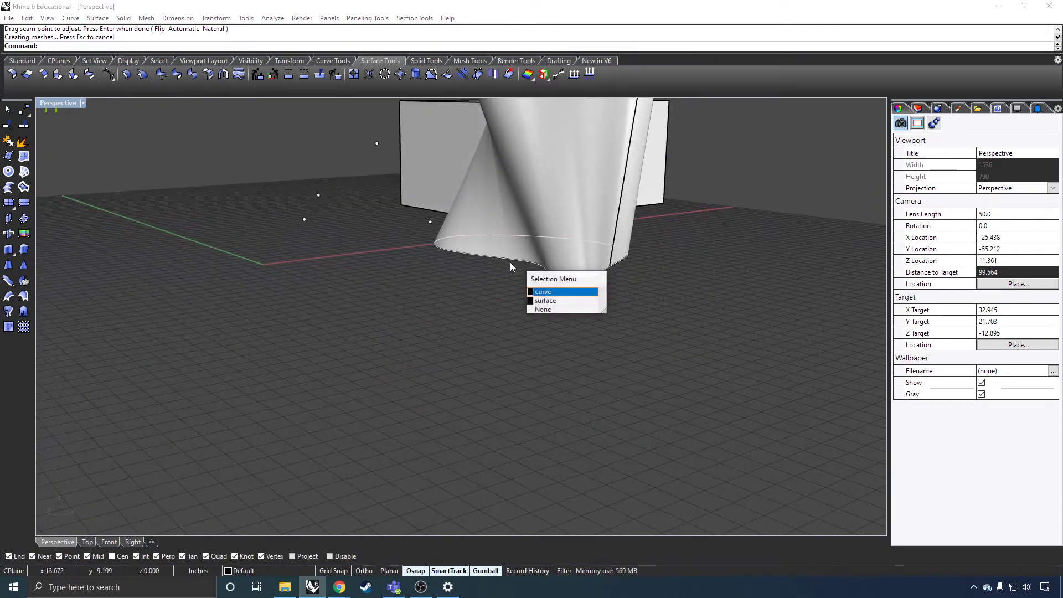
left_click(483, 282)
right_click_drag(484, 282, 464, 300)
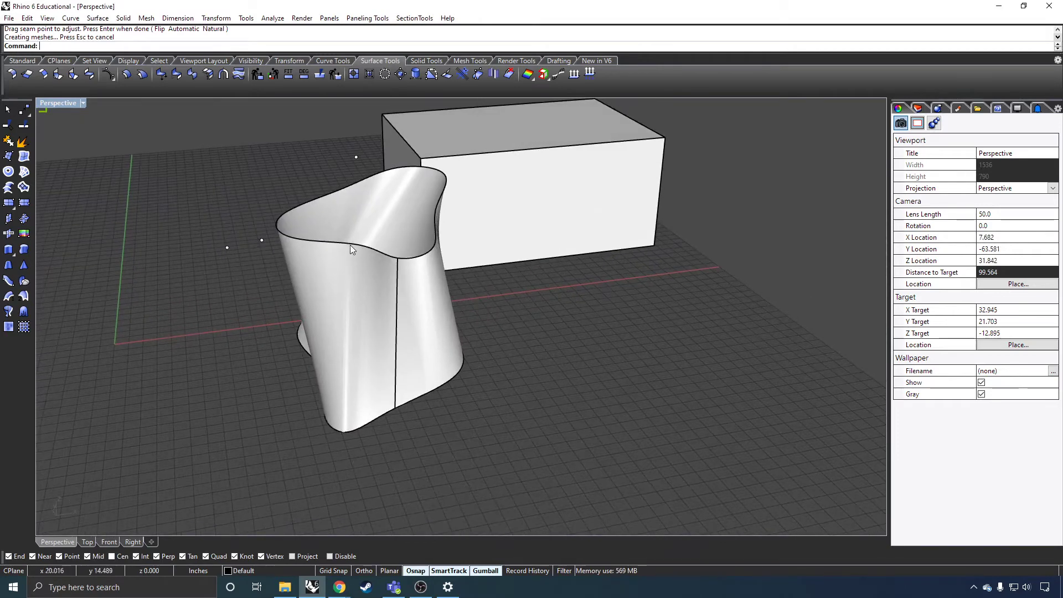
right_click_drag(375, 284, 339, 304)
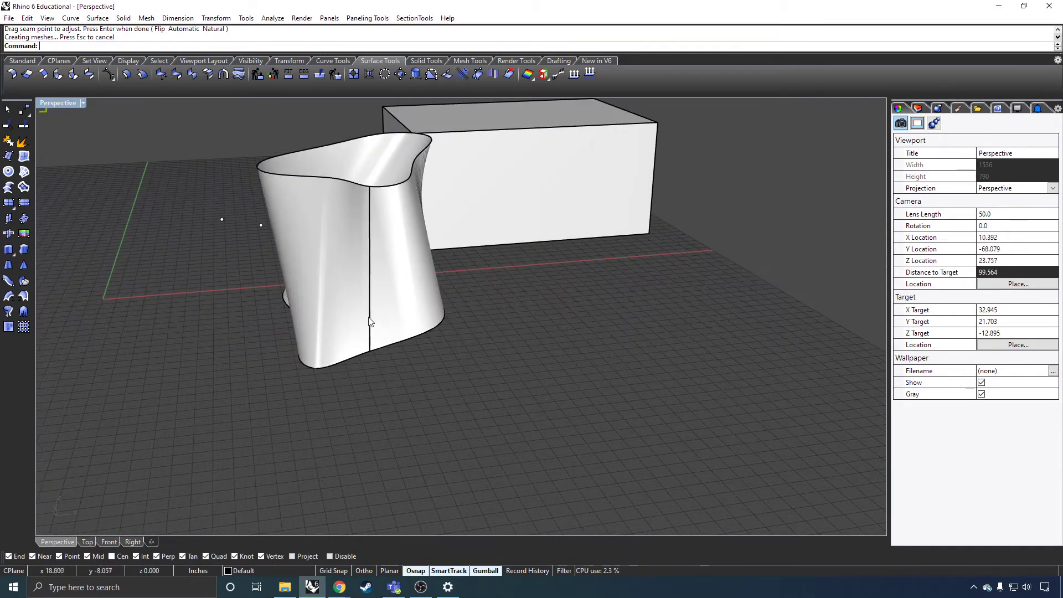
left_click(339, 305)
key("Delete")
Draw a third closed freeform degree-3 curve on the ground, overlapping the first ground curve
right_click_drag(357, 221, 361, 254)
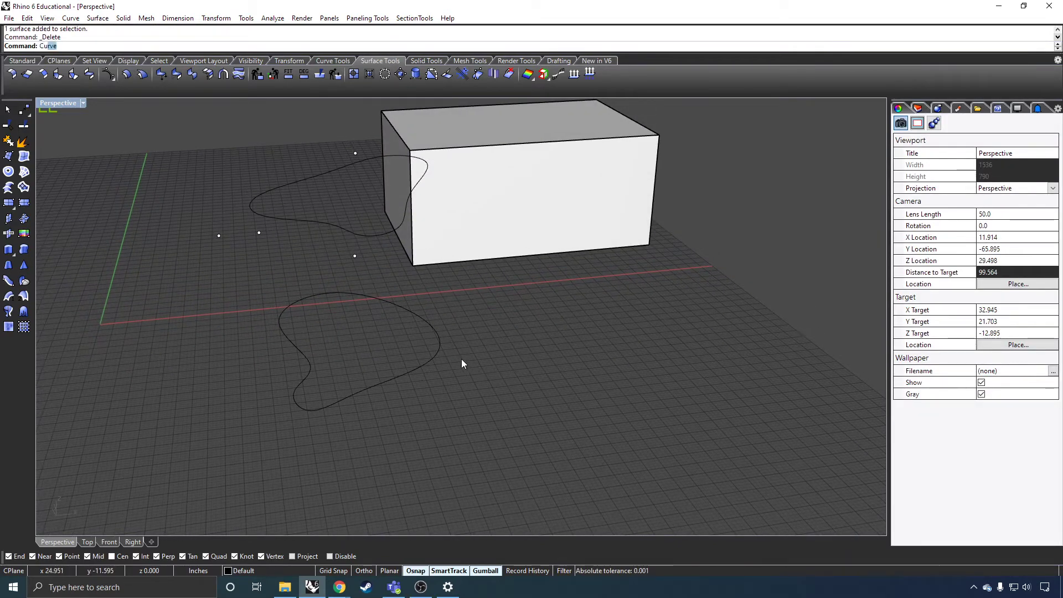
key("Return")
left_click(384, 409)
left_click(390, 352)
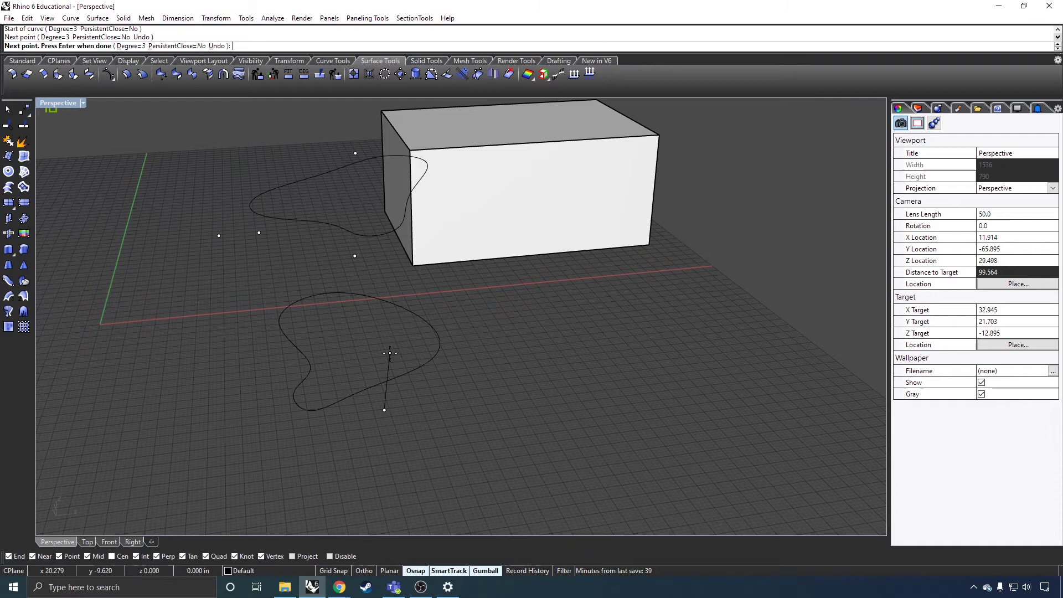
left_click(415, 300)
left_click(379, 283)
left_click(320, 318)
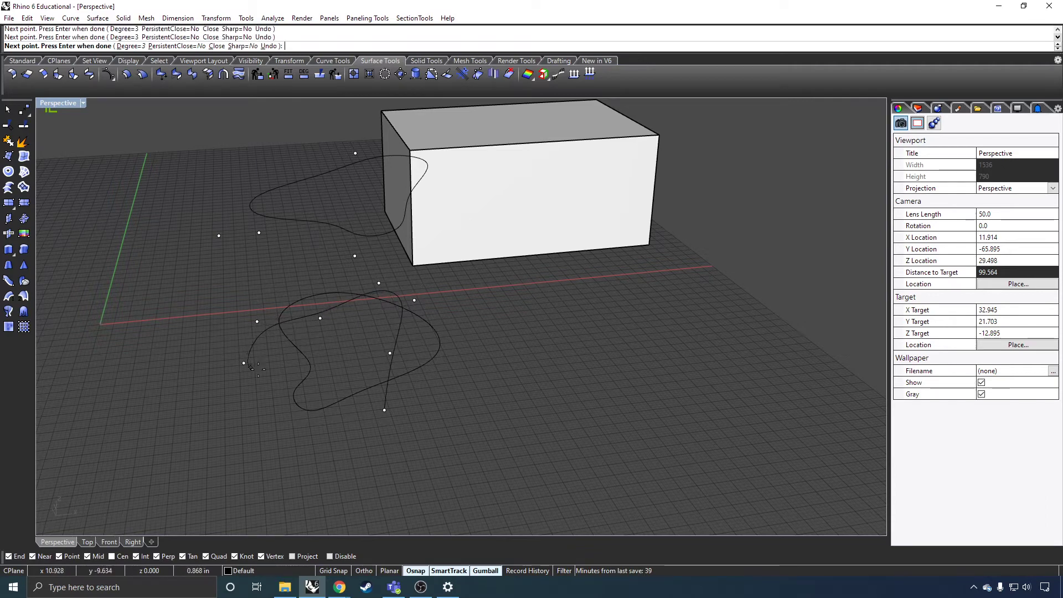
left_click(384, 410)
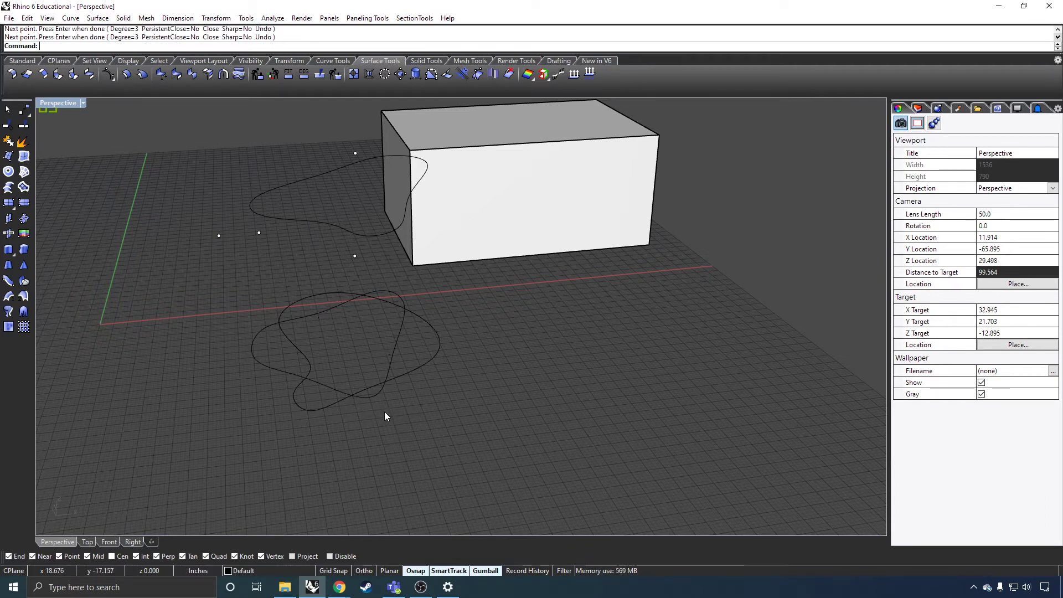
Move the third freeform curve straight up about 18 inches, above the second curve
left_click(371, 396)
scroll(368, 391, "down", 3)
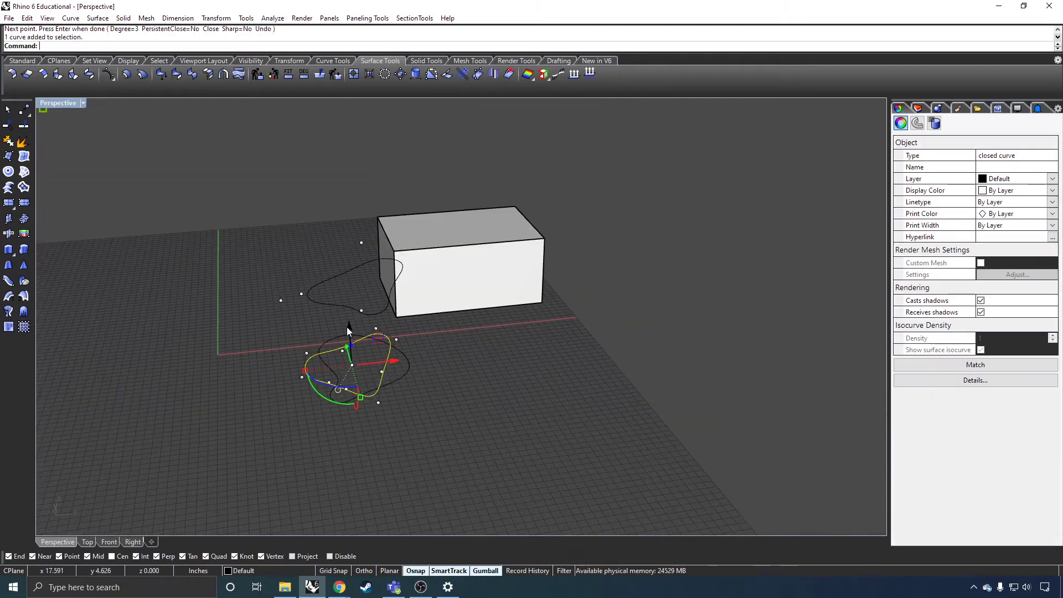
left_click_drag(346, 327, 359, 188)
left_click(365, 165)
right_click_drag(365, 165, 394, 172)
Start a Loft using the three freeform curves as cross sections, in order from lowest to highest
type("Loft")
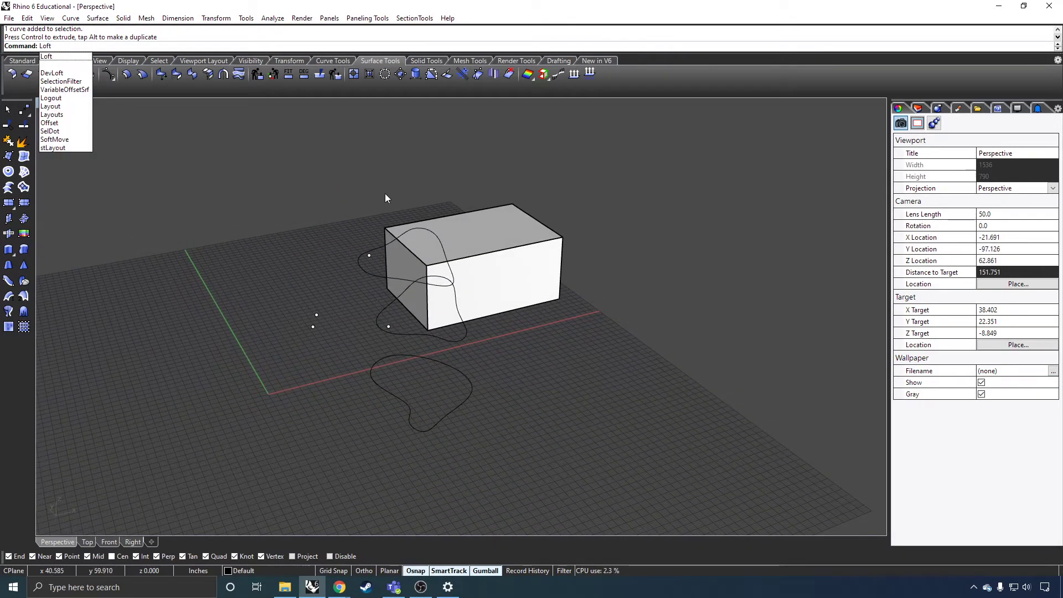
key("Return")
left_click(447, 410)
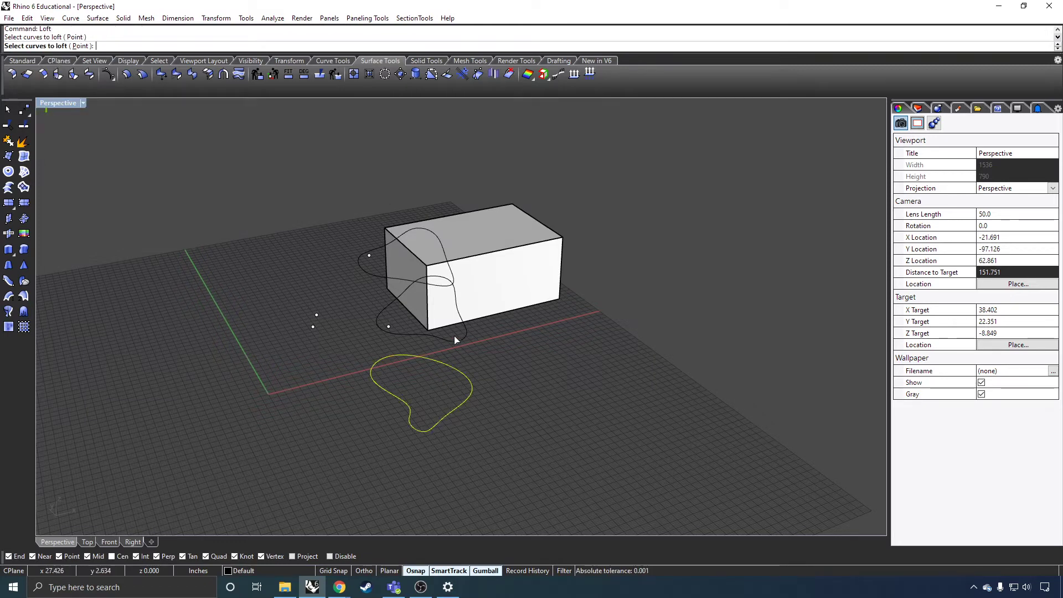
left_click(454, 335)
left_click(396, 274)
key("Return")
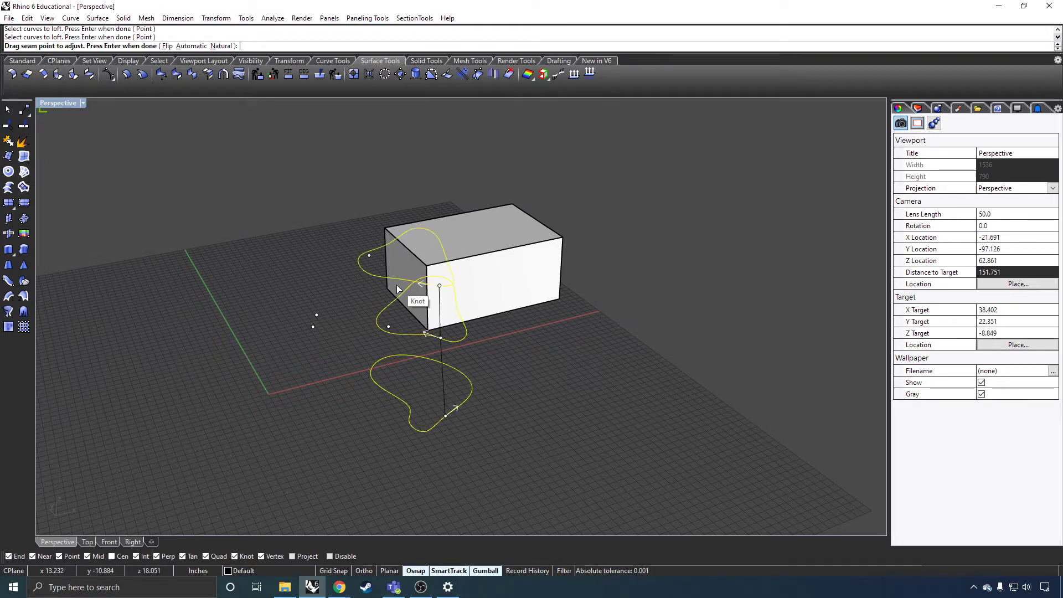
Flip the seam direction on the lowest curve to match the two curves above it
right_click_drag(450, 367, 434, 377)
scroll(366, 288, "up", 5)
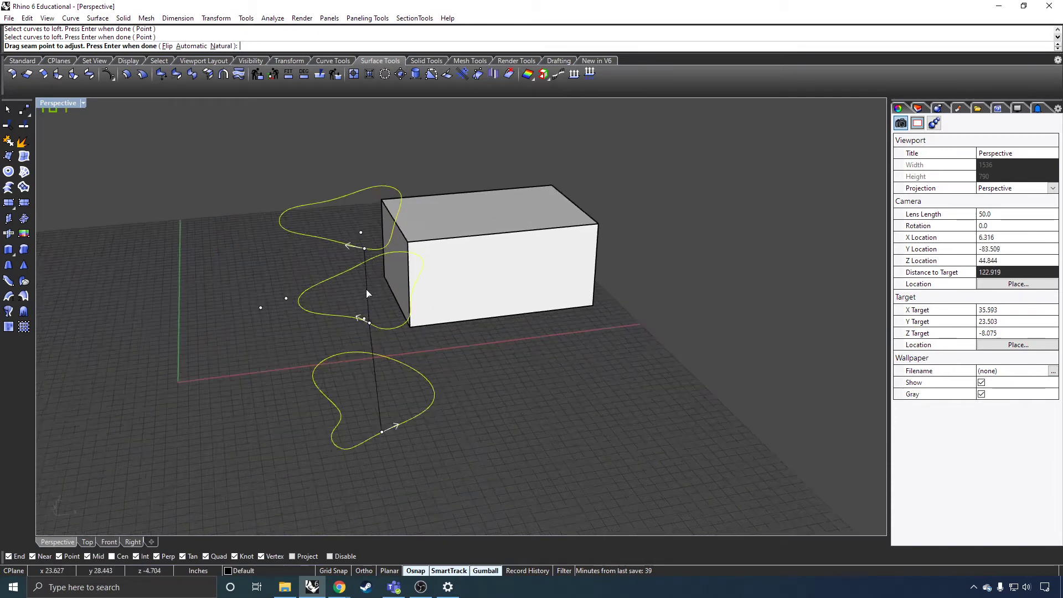
scroll(370, 299, "down", 3)
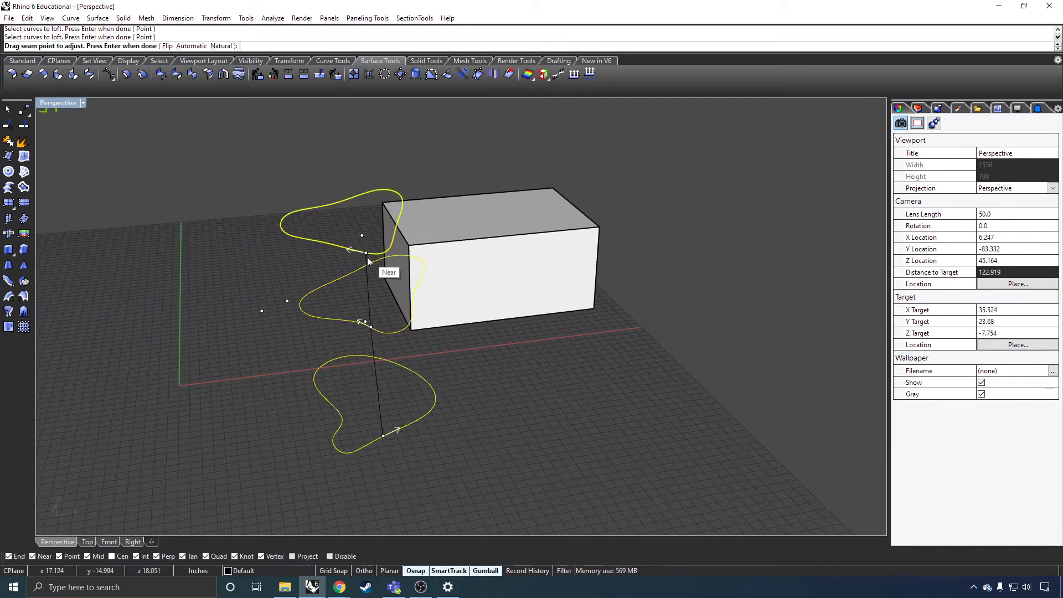
mouse_move(370, 328)
left_mouse_down()
mouse_move(375, 306)
mouse_move(370, 327)
left_mouse_up()
left_click(395, 431)
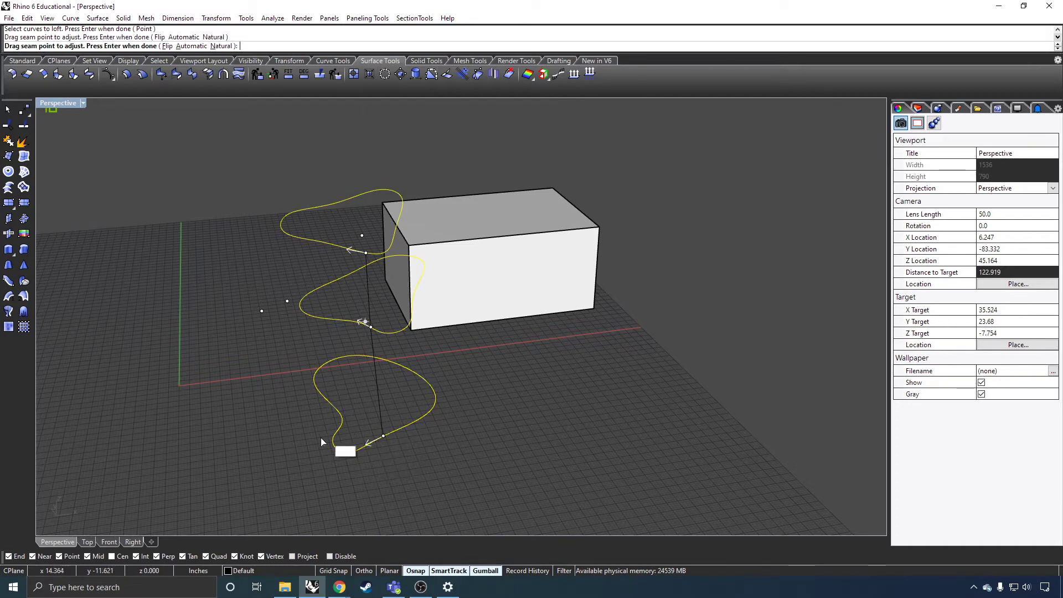
right_click_drag(416, 419, 361, 417)
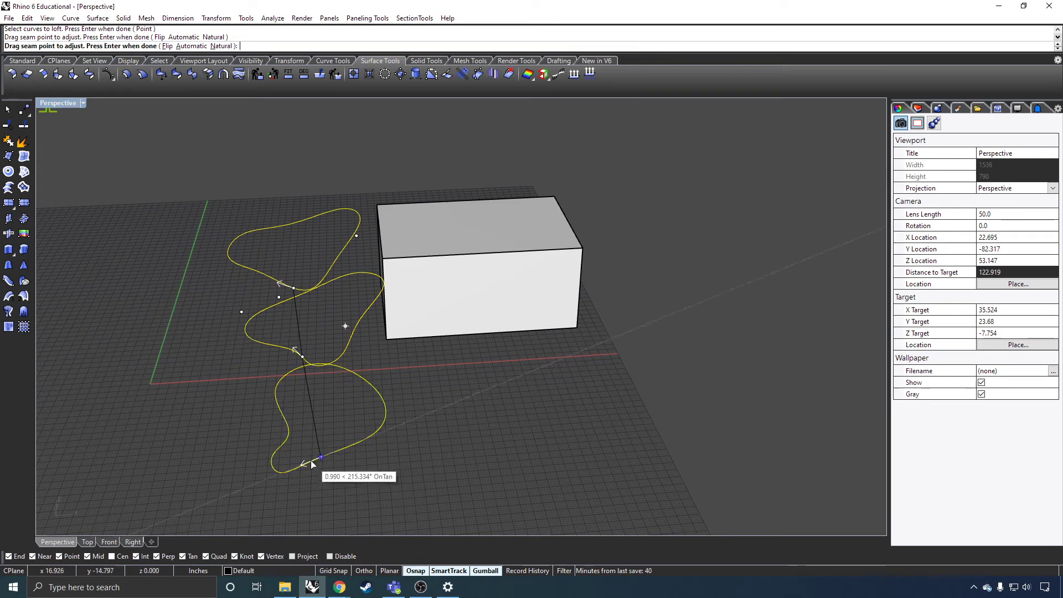
Accept the aligned seams and examine the loft preview through the three freeform curves
key("Return")
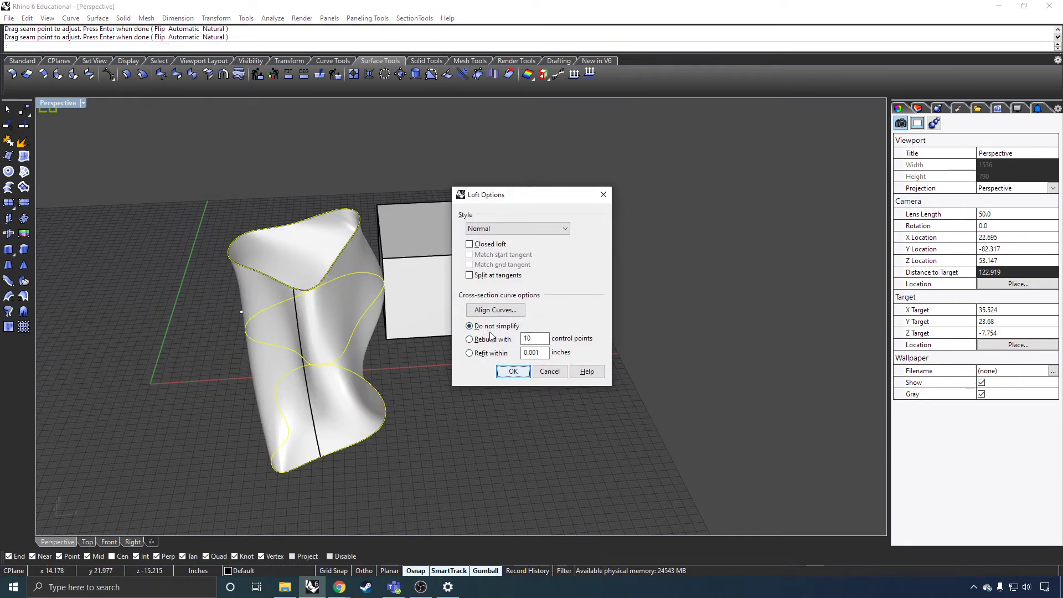
mouse_move(382, 404)
right_mouse_down()
mouse_move(412, 408)
mouse_move(404, 371)
mouse_move(391, 368)
mouse_move(380, 384)
mouse_move(391, 393)
right_mouse_up()
scroll(364, 191, "up", 3)
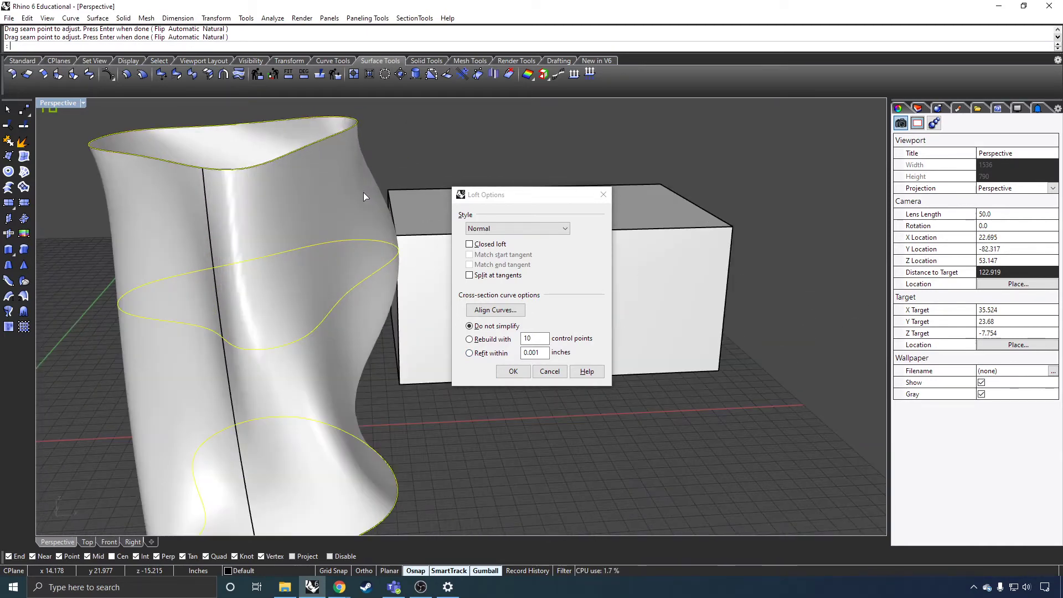
scroll(363, 191, "down", 1)
Try the Straight sections, Tight and Uniform styles on the three-curve loft preview
left_click(537, 225)
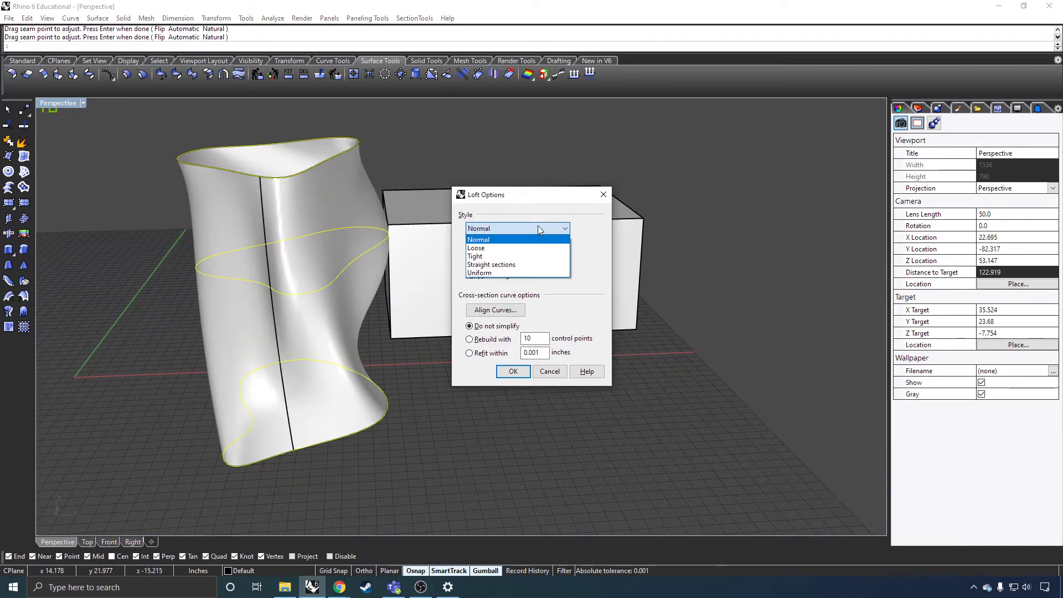
left_click(515, 264)
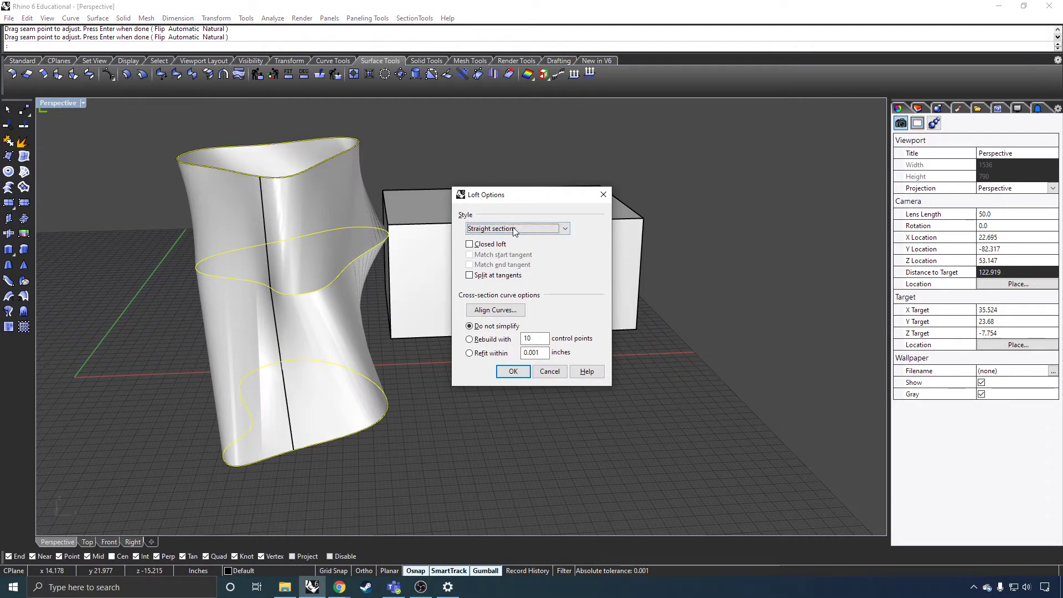
left_click(515, 228)
left_click(509, 255)
left_click(524, 228)
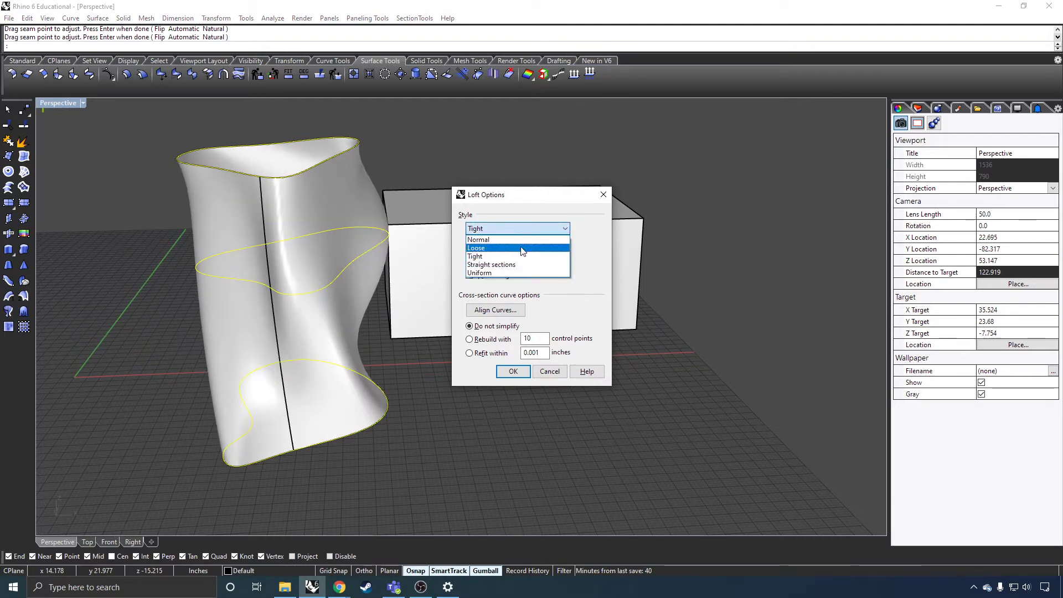
left_click(522, 274)
Set the loft style to Loose and inspect how the surface follows the middle curve
left_click(526, 229)
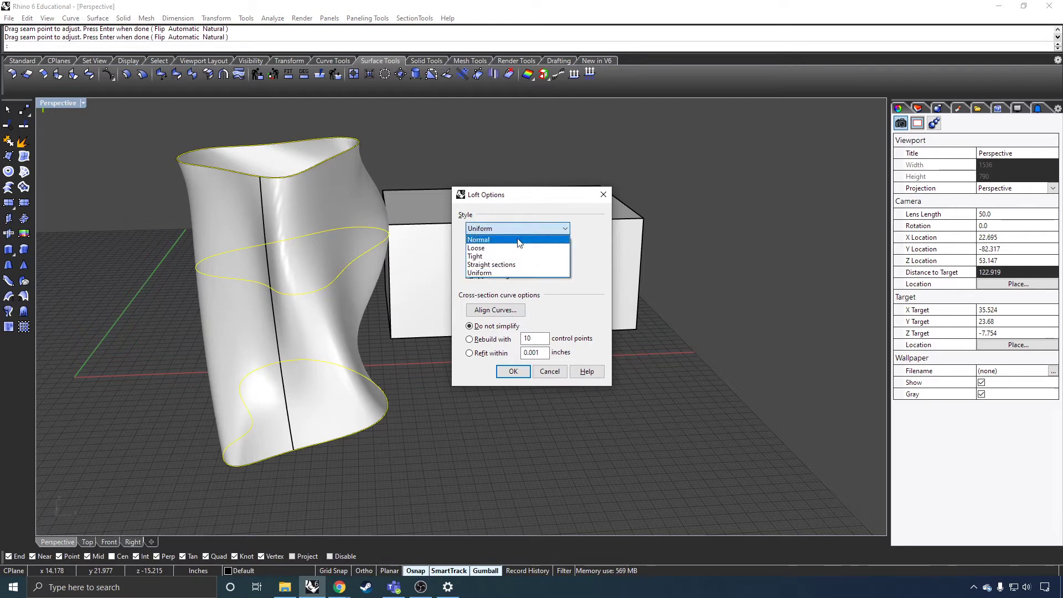
left_click(515, 247)
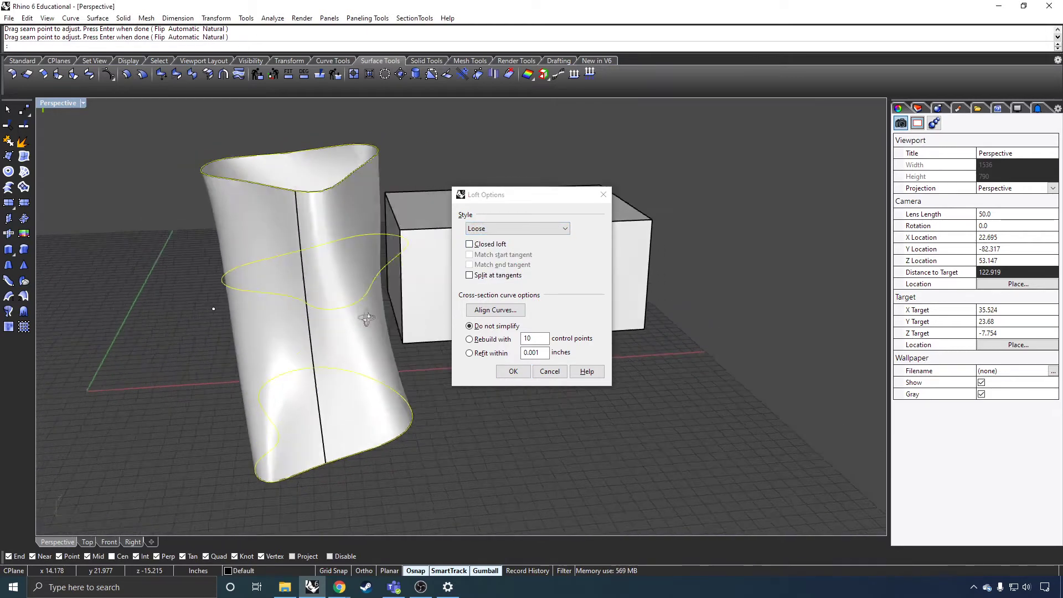
right_click_drag(354, 310, 316, 250)
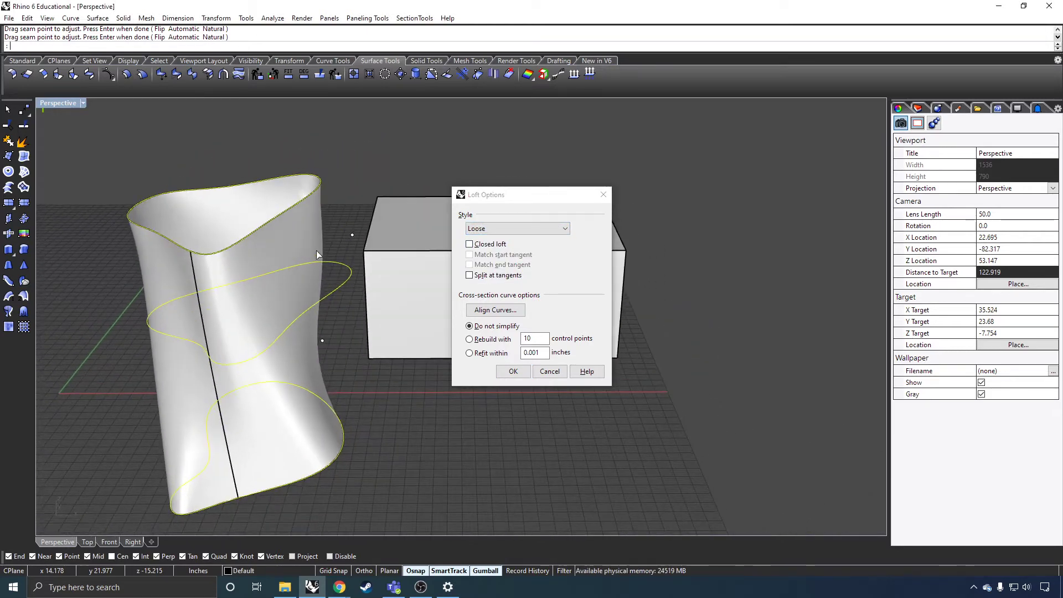
Set the loft style to Normal and create the lofted surface through the three closed curves
left_click(524, 229)
left_click(521, 238)
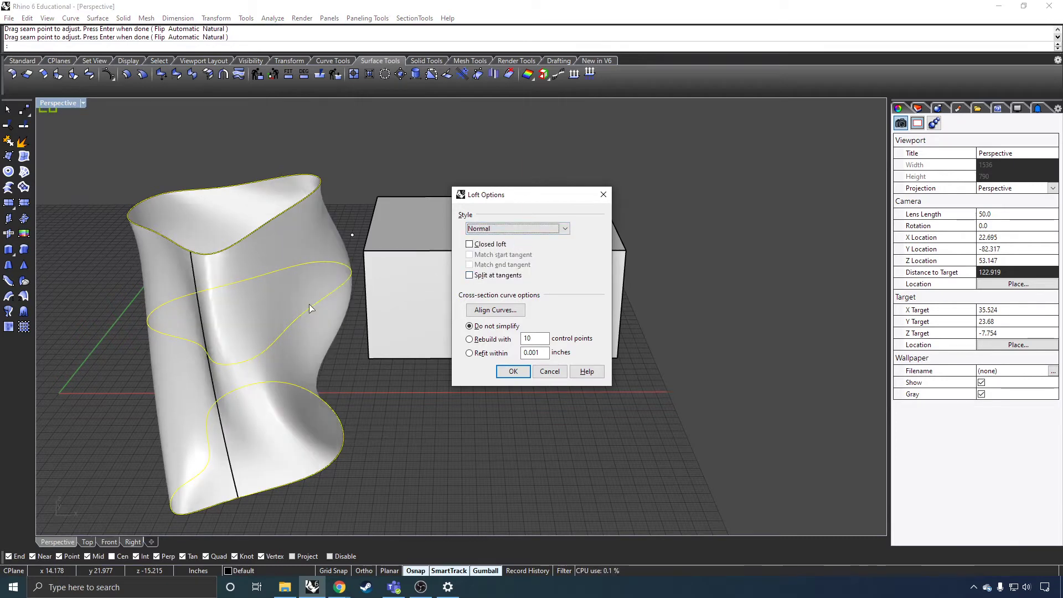
right_click_drag(310, 309, 359, 443)
left_click(512, 371)
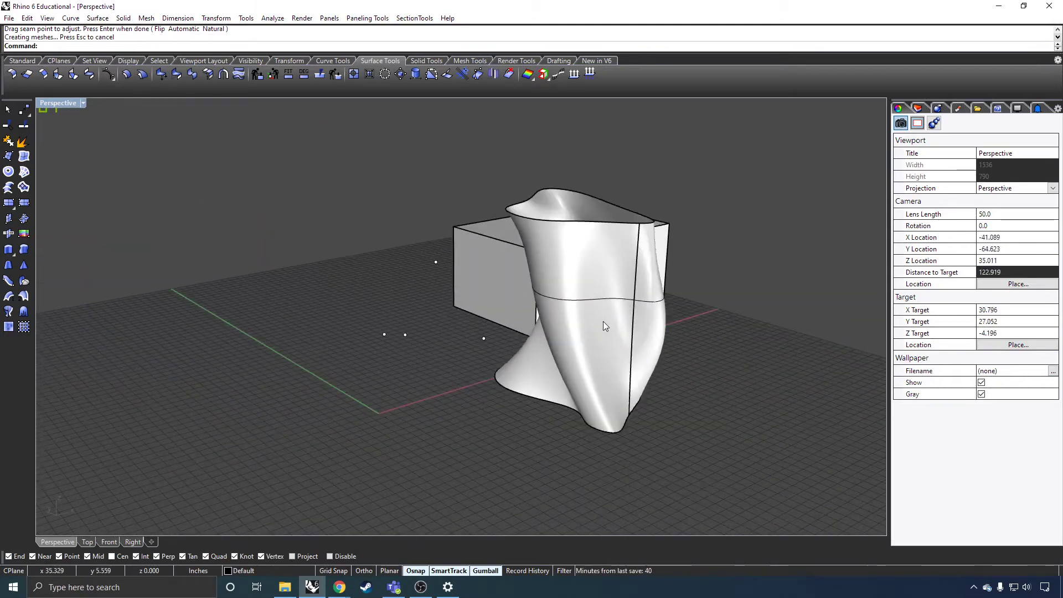
Examine the lofted surface and the neighbouring box from several angles
left_click(603, 321)
mouse_move(496, 397)
right_mouse_down()
mouse_move(570, 382)
mouse_move(501, 383)
right_mouse_up()
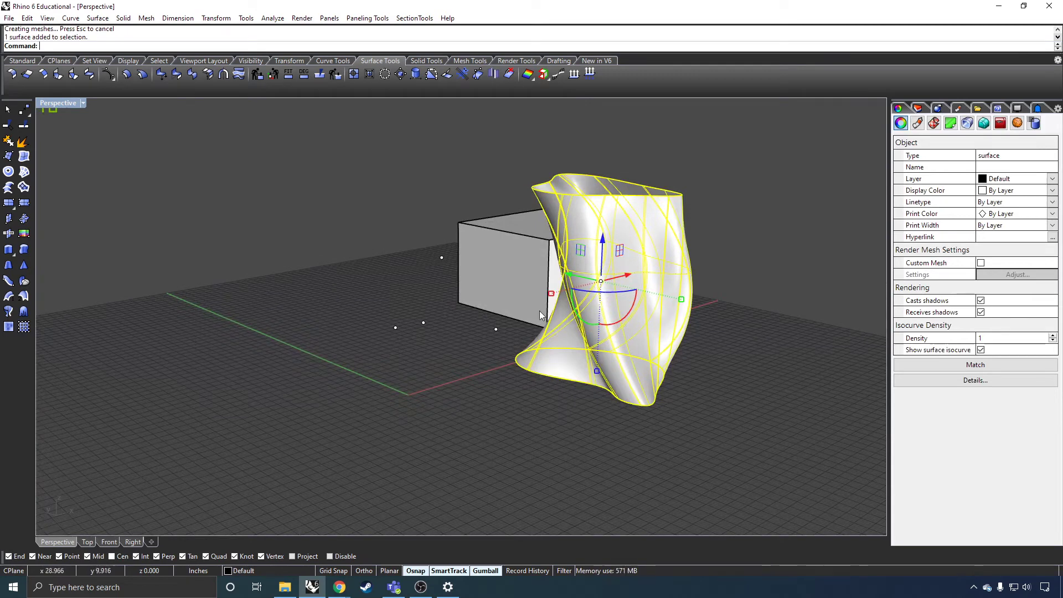
left_click(509, 270)
right_click_drag(509, 270, 583, 386)
left_click(583, 386)
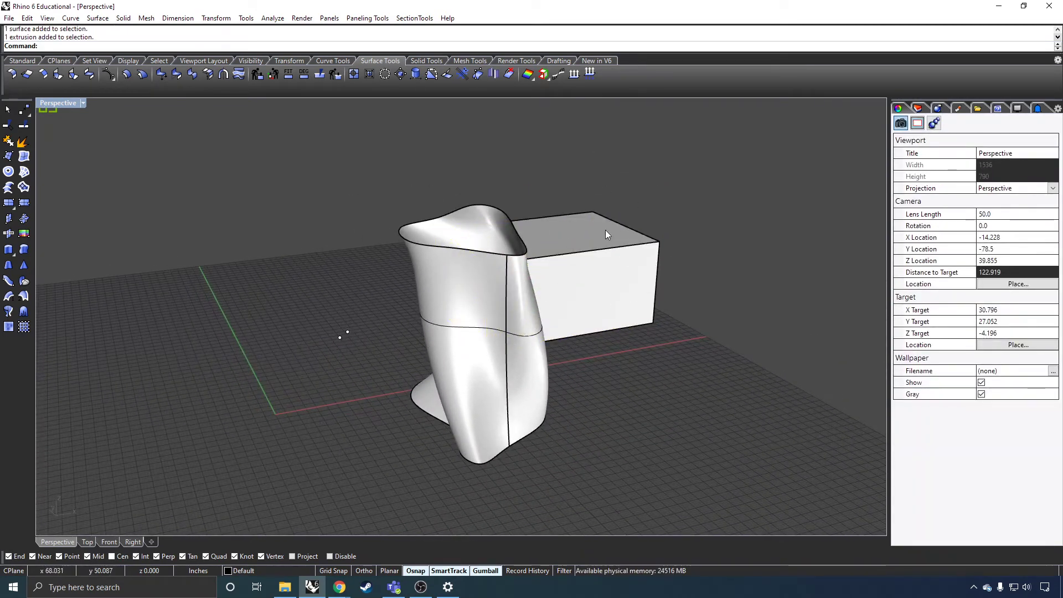
right_click_drag(620, 391, 628, 404)
left_click(537, 354)
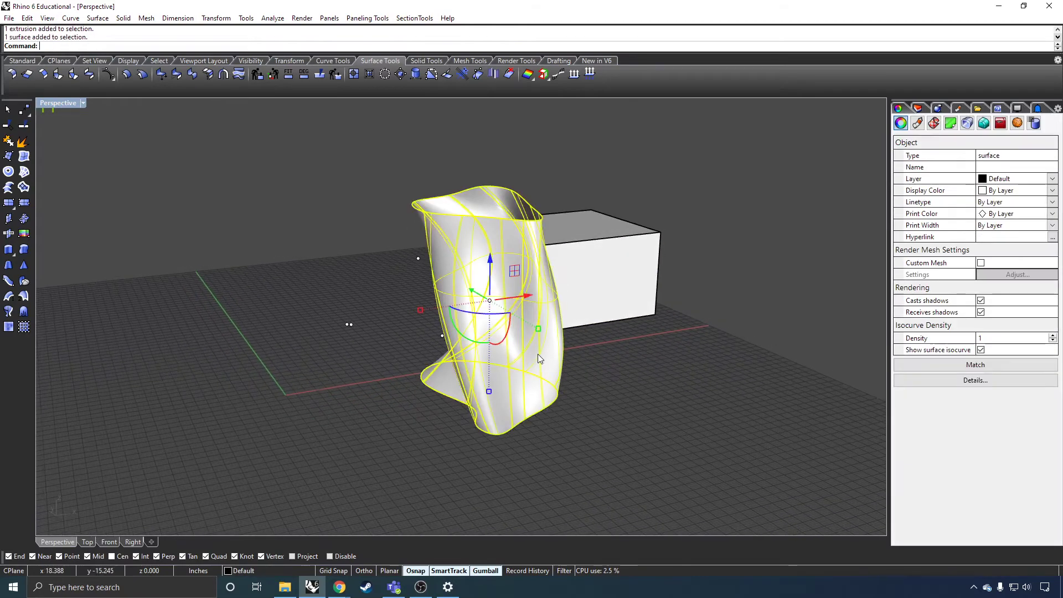
right_click_drag(537, 354, 562, 391)
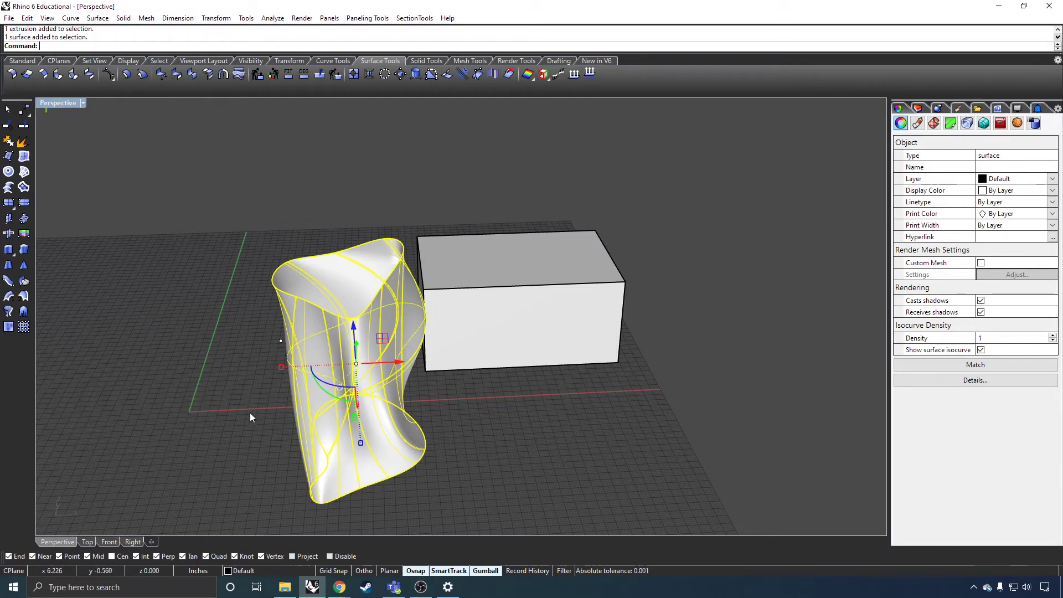
right_click_drag(447, 458, 522, 436)
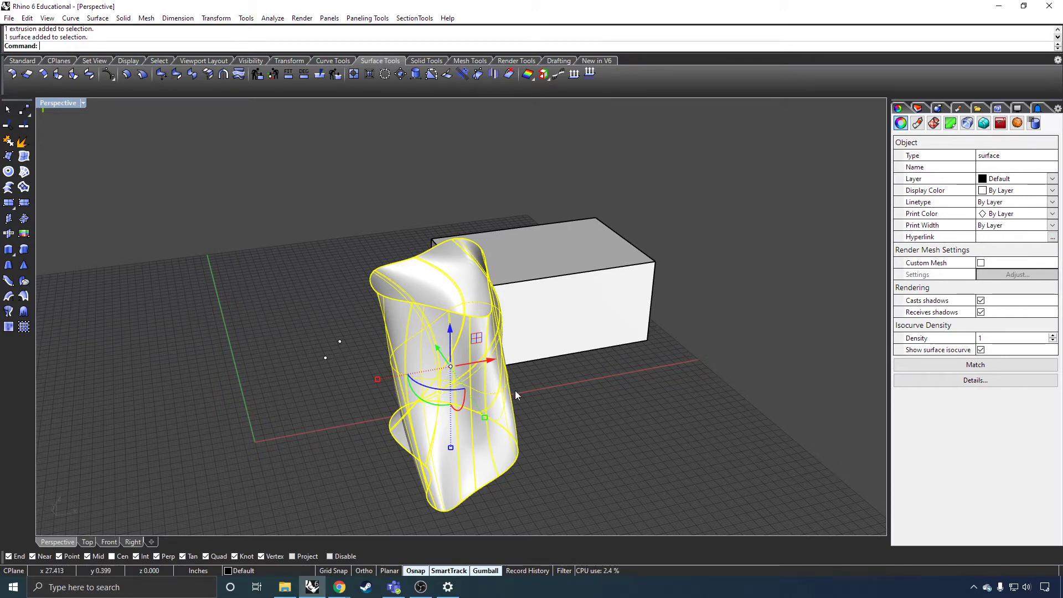
left_click(544, 380)
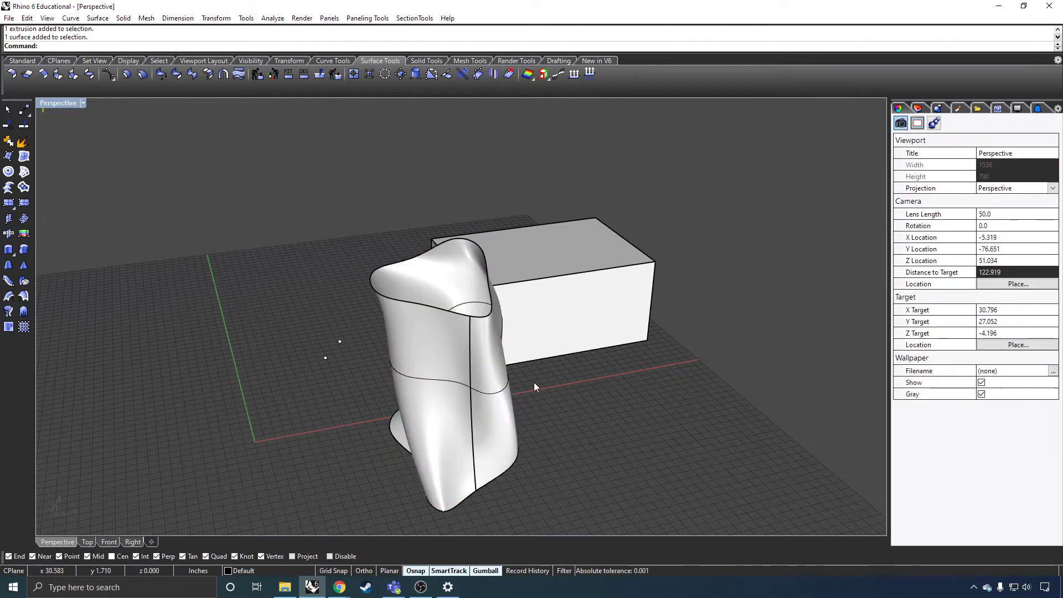
Delete the lofted surface and the middle profile curve, undoing the extra deletion of the upper curve
left_click(501, 416)
key("Delete")
left_click(500, 391)
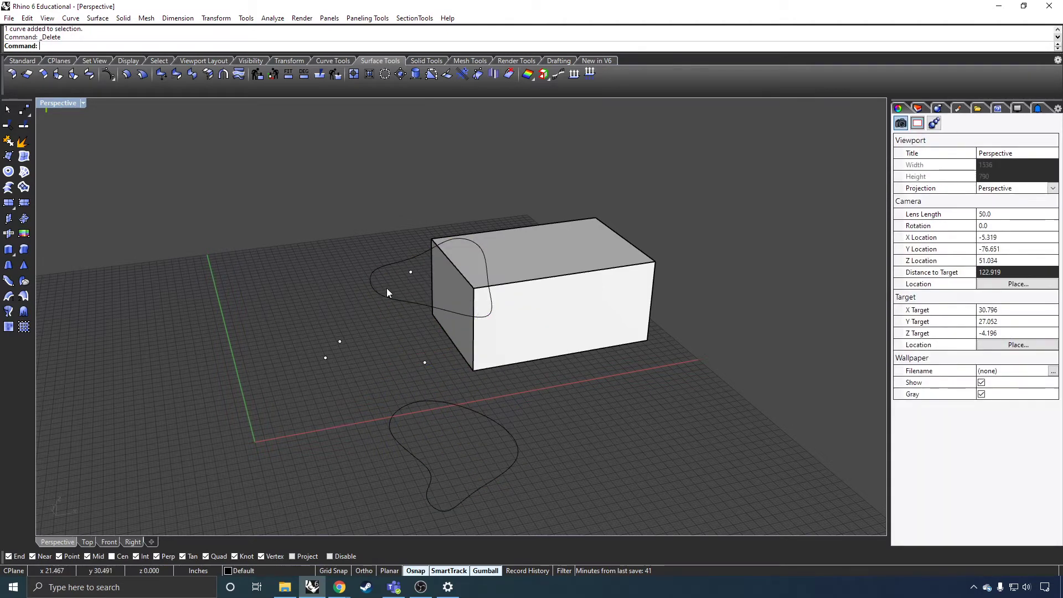
key("Delete")
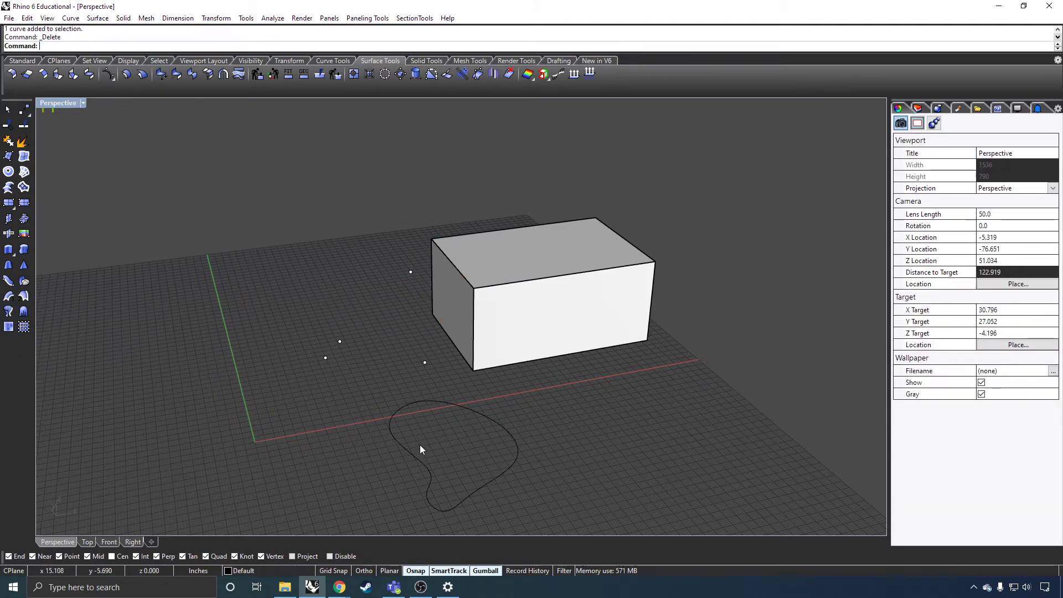
key("ctrl+z")
mouse_move(380, 423)
right_mouse_down()
mouse_move(429, 429)
mouse_move(399, 432)
mouse_move(418, 435)
right_mouse_up()
left_click(395, 420)
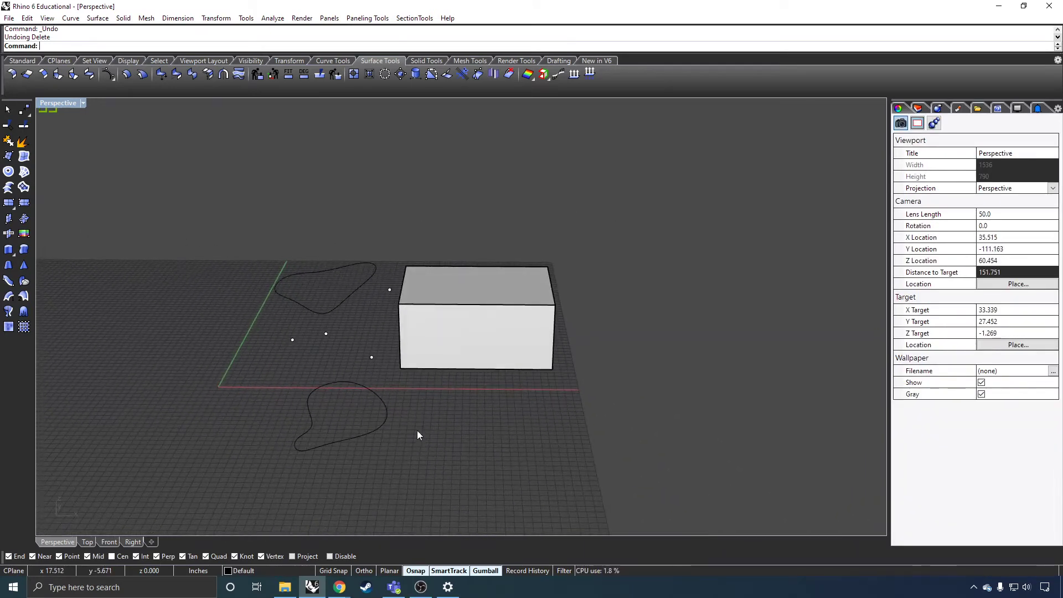
right_click_drag(40, 232, 109, 231)
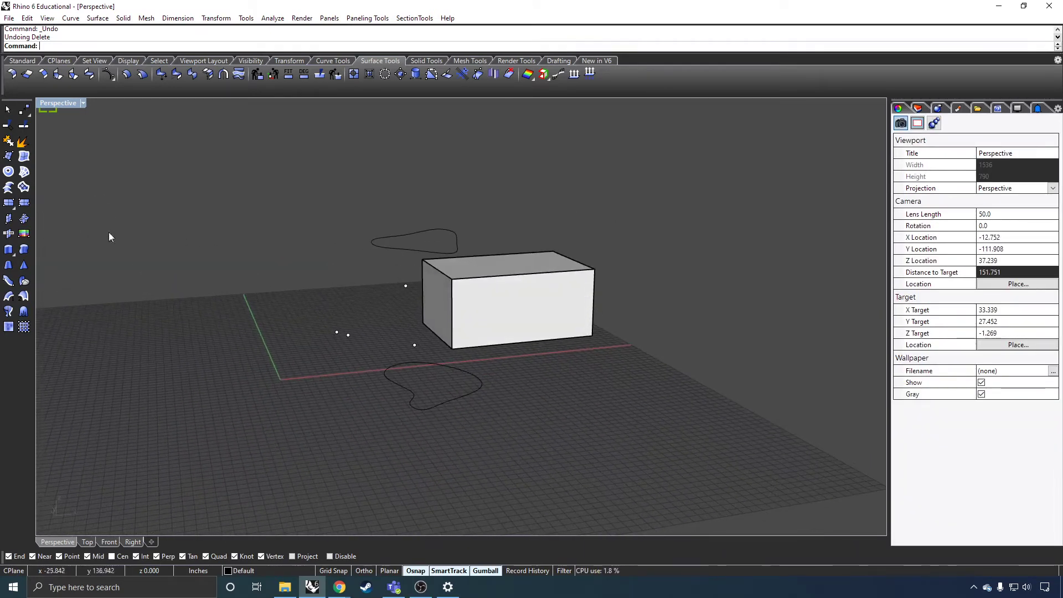
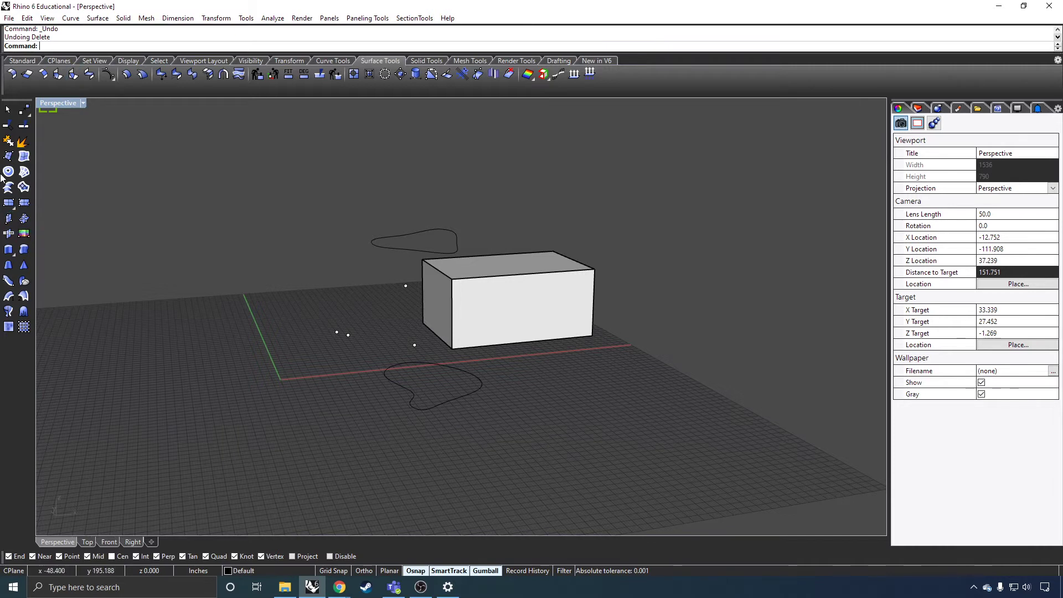
left_click(8, 174)
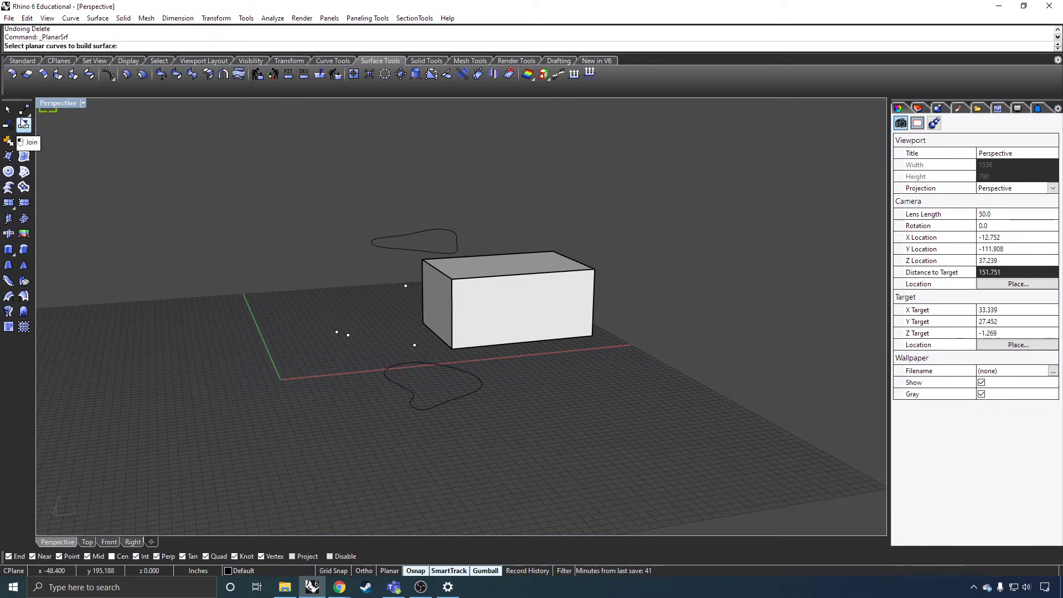
right_click(111, 238)
right_click_drag(238, 321, 370, 387)
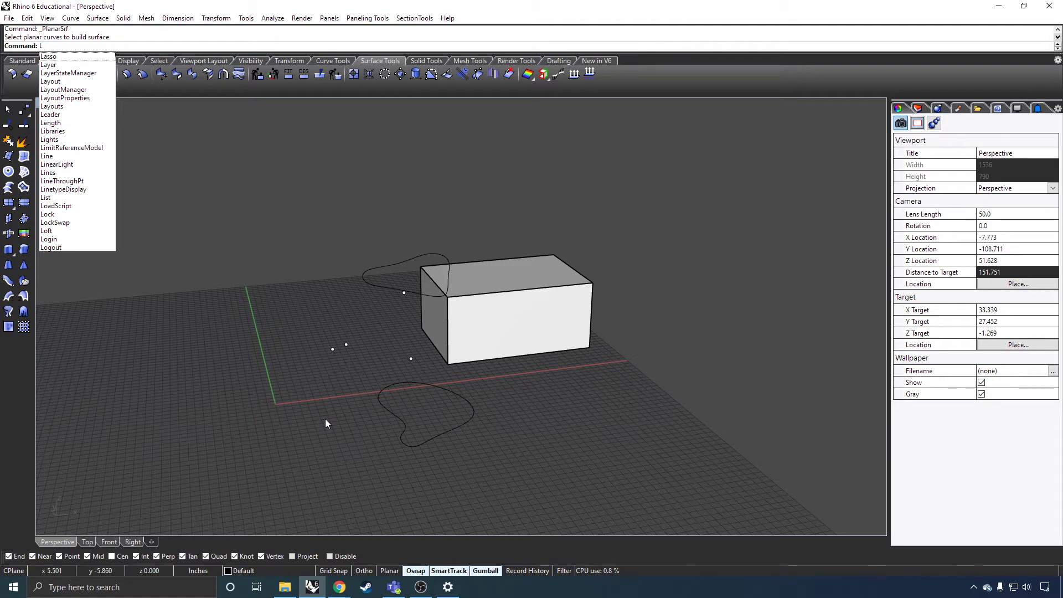
key("BackSpace")
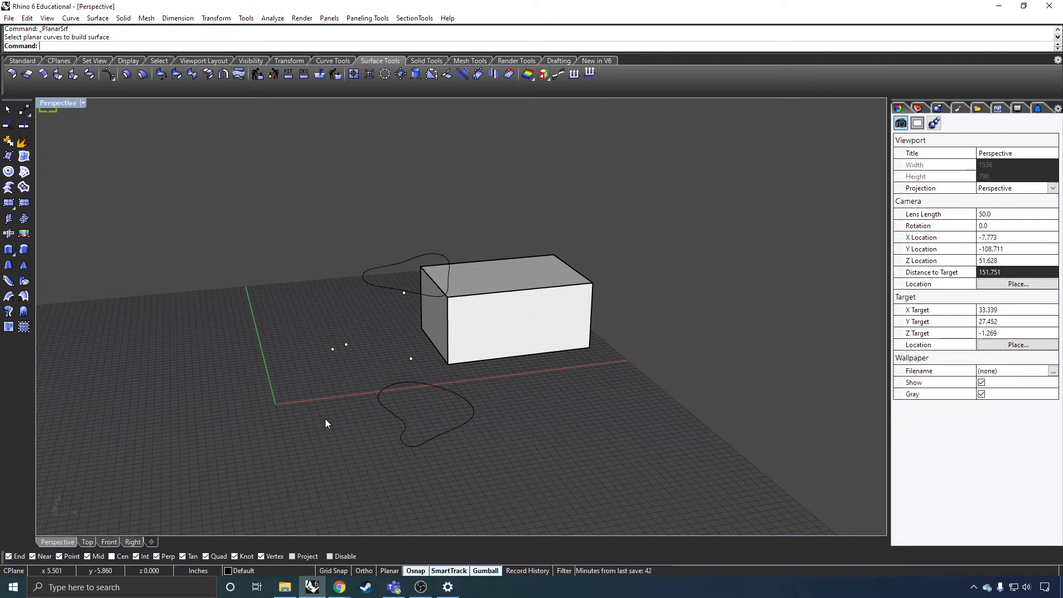
Draw an orthogonal line about 5.3 inches long beside the lower curve, plus an edge about 1.2 inches long perpendicular to its far end
right_click_drag(325, 423, 287, 426)
type("Line")
key("Return")
left_click(434, 469)
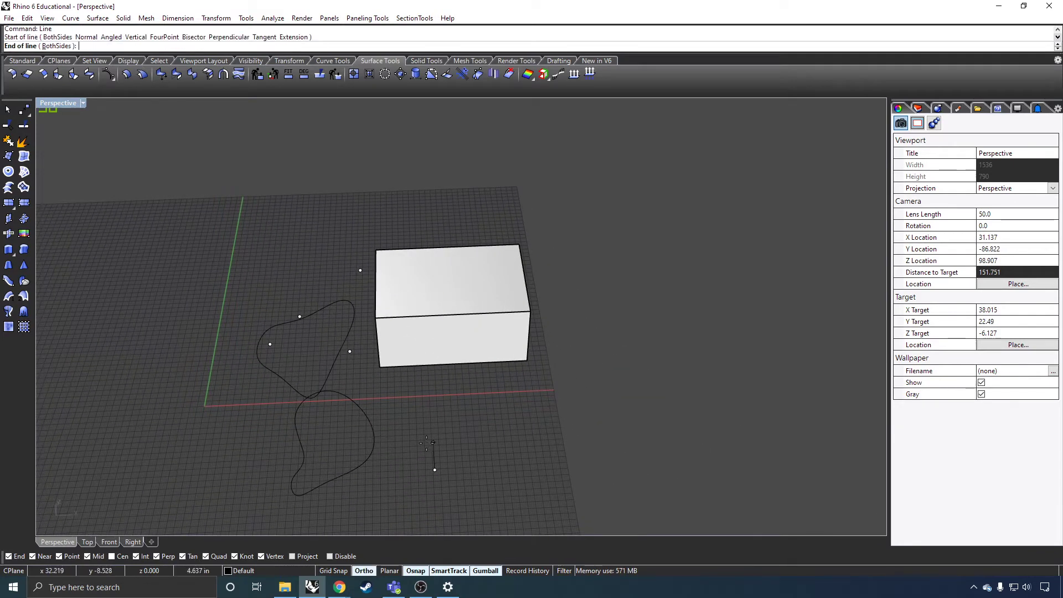
left_click(427, 439, "shift")
scroll(424, 446, "up", 2)
key("Return")
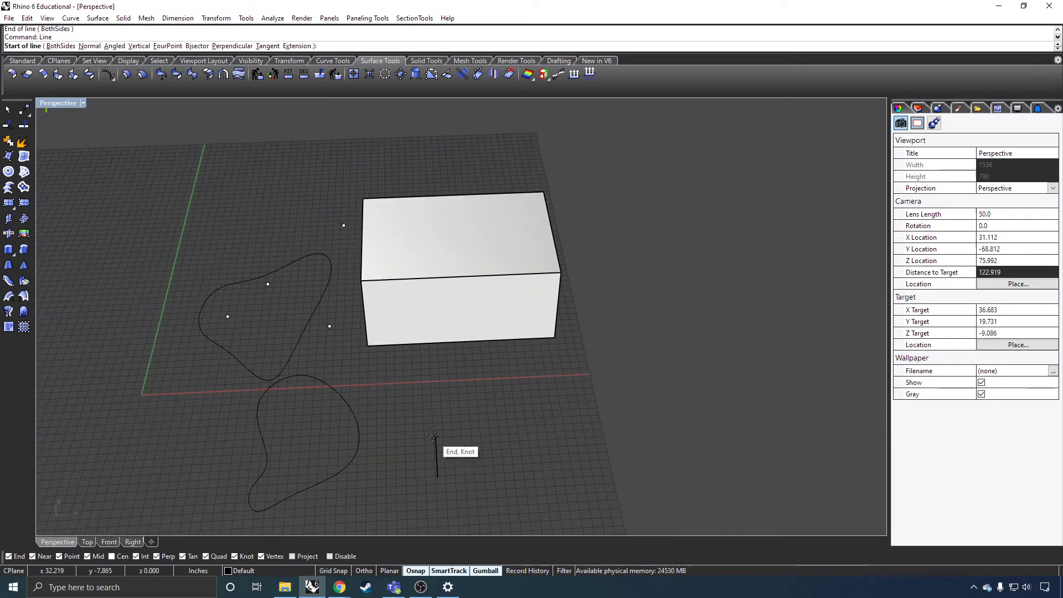
left_click(436, 436)
left_click(448, 436, "shift")
Draw the first part of the profile's opposite long edge and a small rectangular notch stepping into it
key("Return")
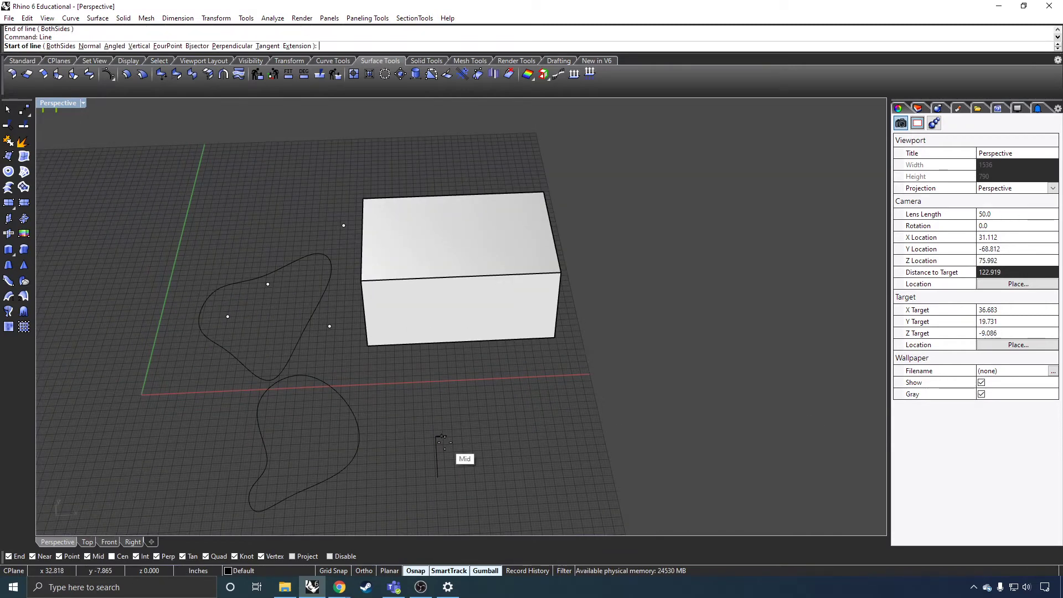
left_click(448, 436)
left_click(450, 457)
key("Return")
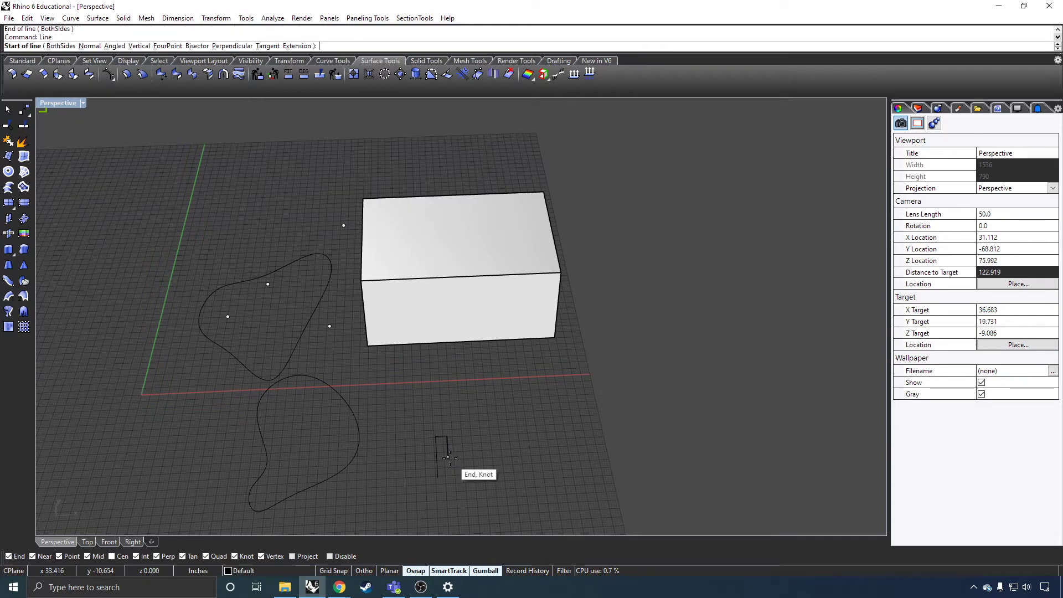
left_click(447, 457)
scroll(445, 457, "up", 2)
scroll(446, 458, "up", 2)
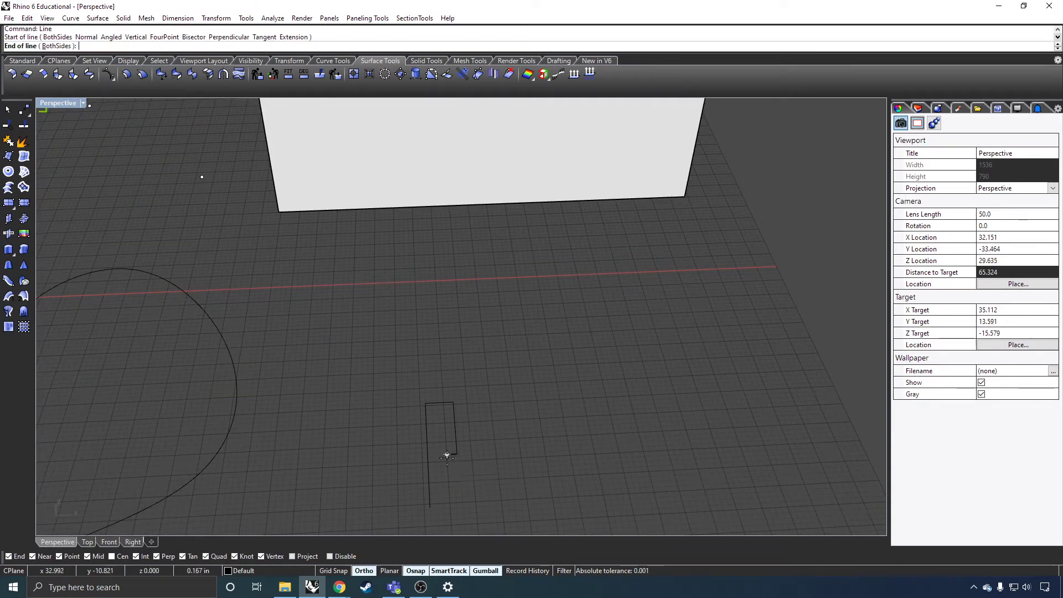
left_click(447, 454, "shift")
key("Return")
left_click(447, 466)
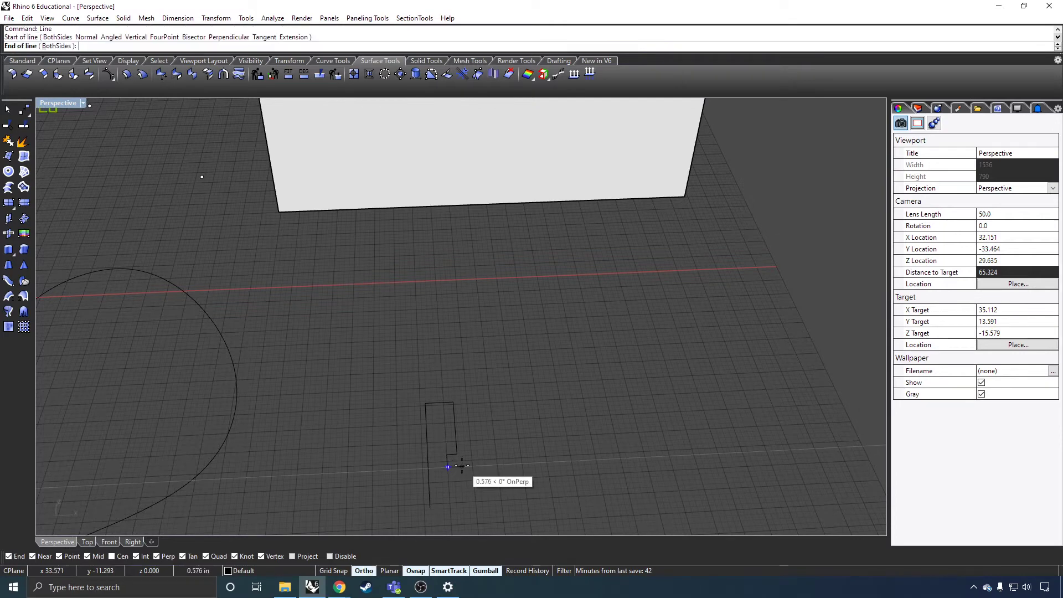
left_click(458, 453)
Continue the long edge past the notch and close the profile outline at the first line's starting end
key("Return")
left_click(458, 467)
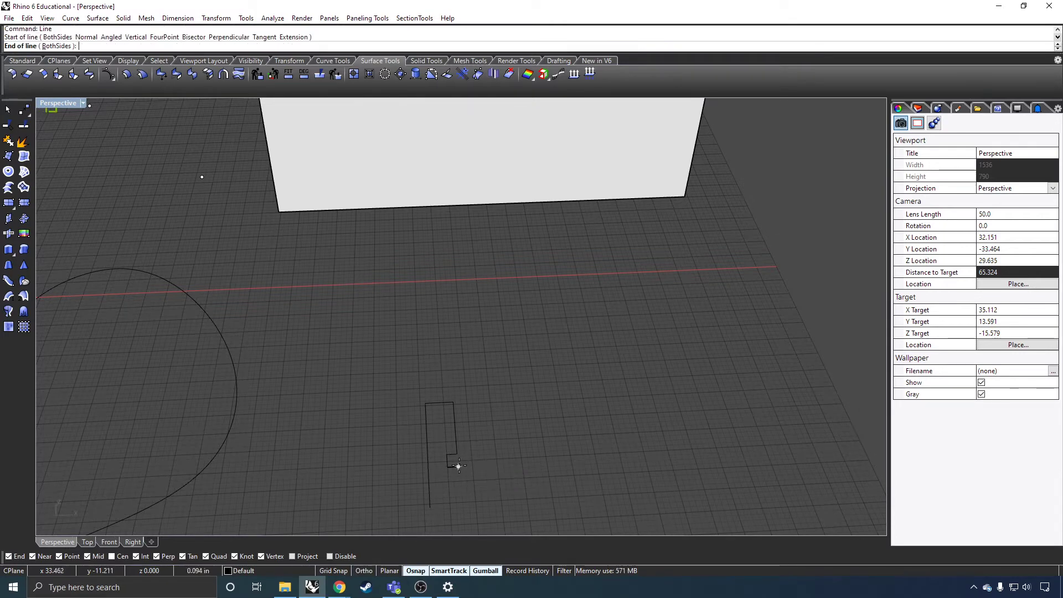
left_click(460, 504)
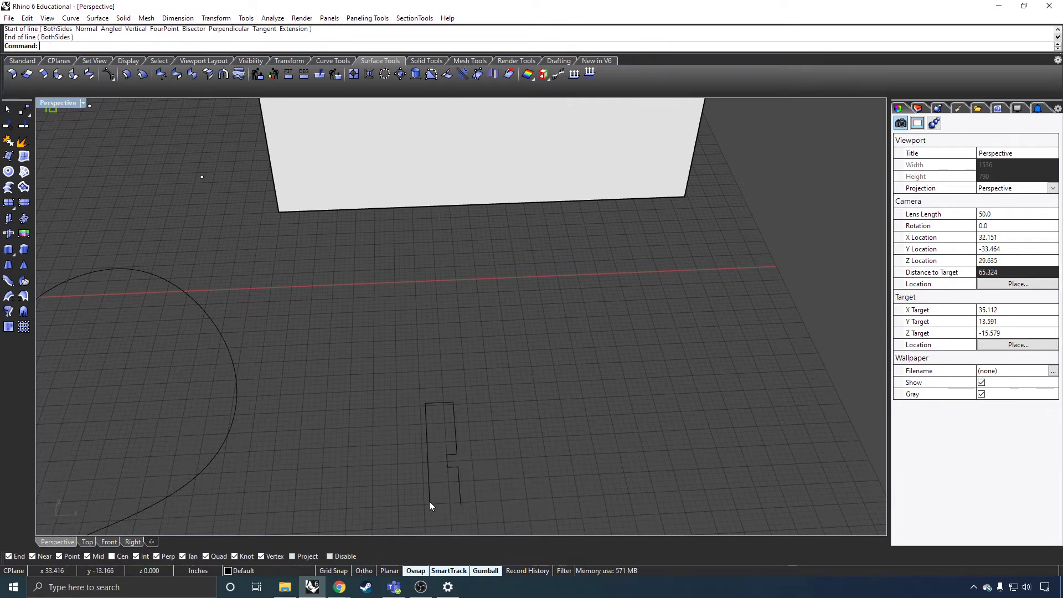
key("Return")
left_click(460, 504)
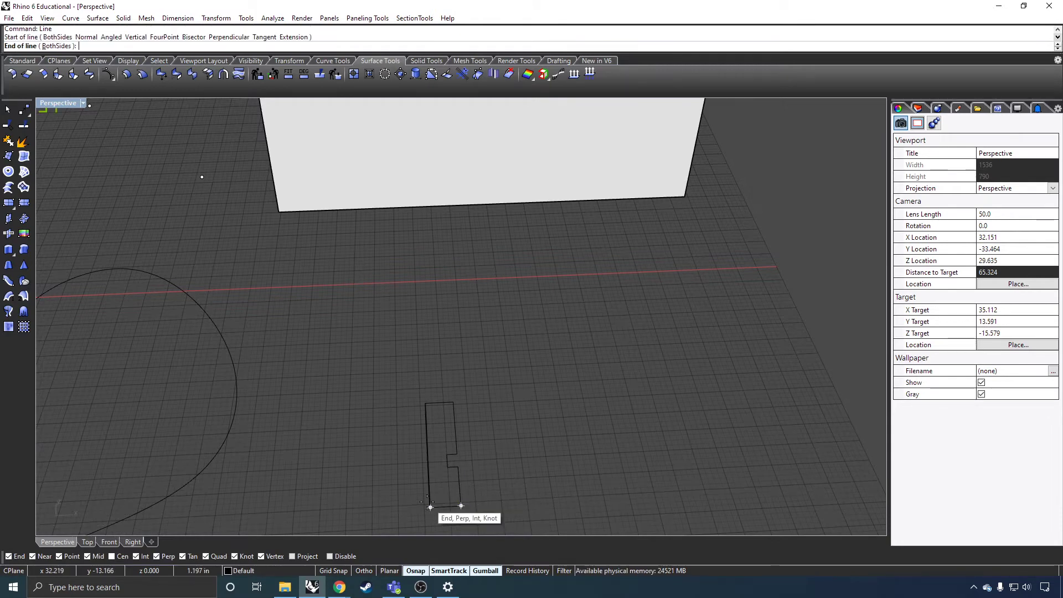
left_click(430, 506)
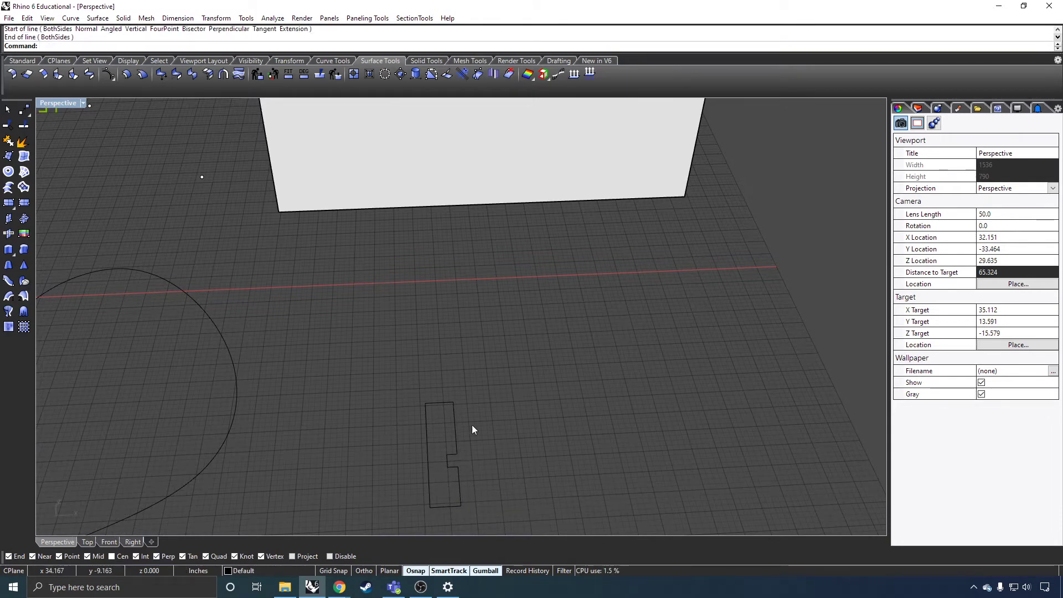
Join the eight lines of the notched profile into one closed curve
scroll(457, 458, "down", 4)
scroll(457, 465, "up", 2)
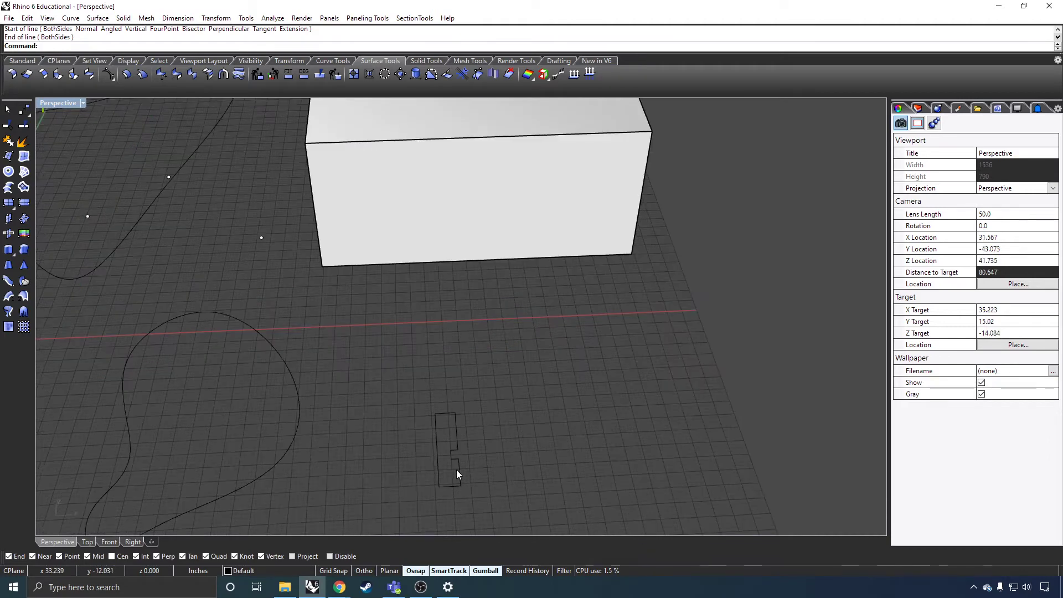
right_click_drag(456, 469, 455, 459)
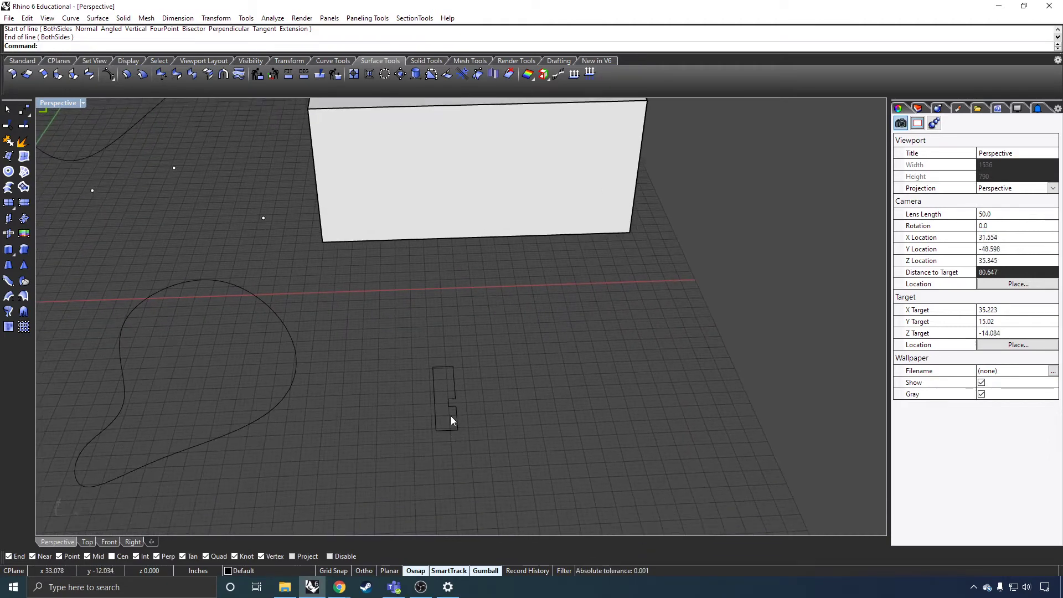
left_click_drag(507, 344, 377, 479)
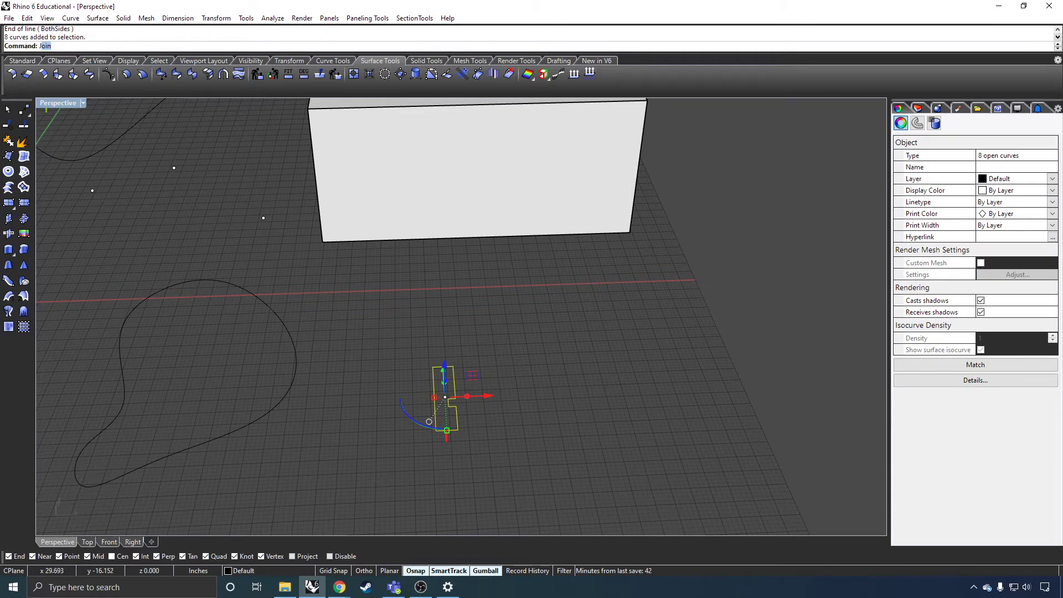
left_click(511, 446)
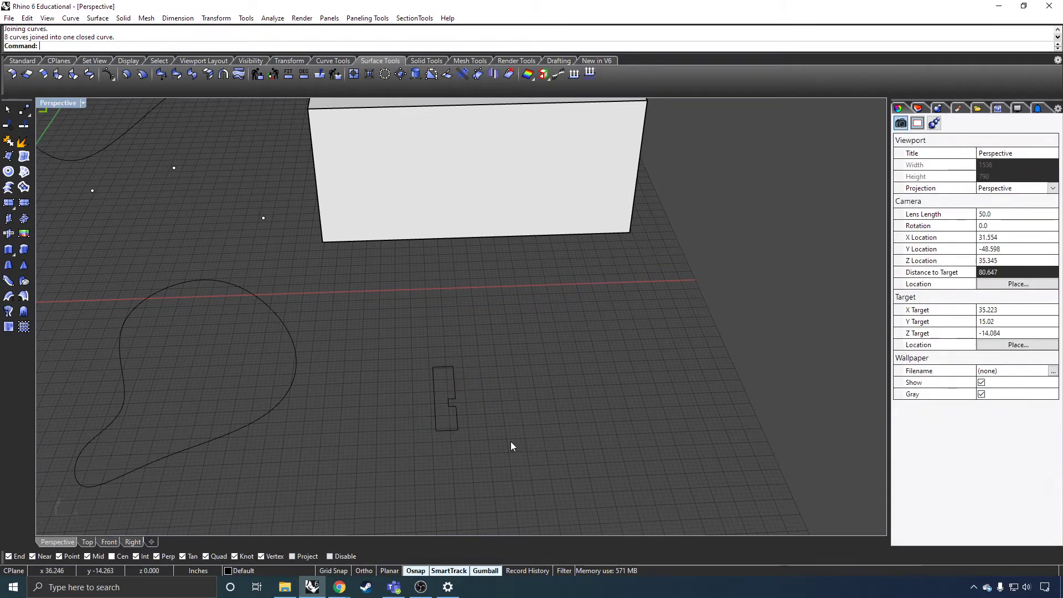
Rotate the closed notched profile so that it stands upright on the ground plane
left_click(452, 411)
right_click_drag(452, 410, 268, 431)
left_click_drag(145, 313, 217, 313)
right_click_drag(225, 316, 303, 345)
left_click(427, 434)
right_click_drag(427, 434, 526, 318)
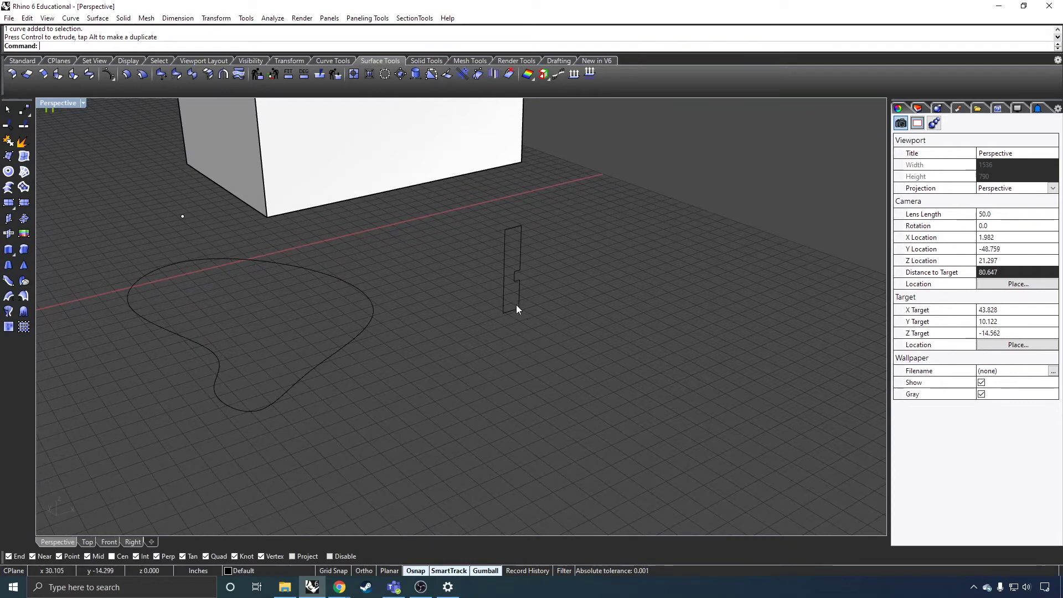
Draw a long line across the ground plane from the lower corner of the upright profile
type("line")
key("Return")
left_click(505, 314)
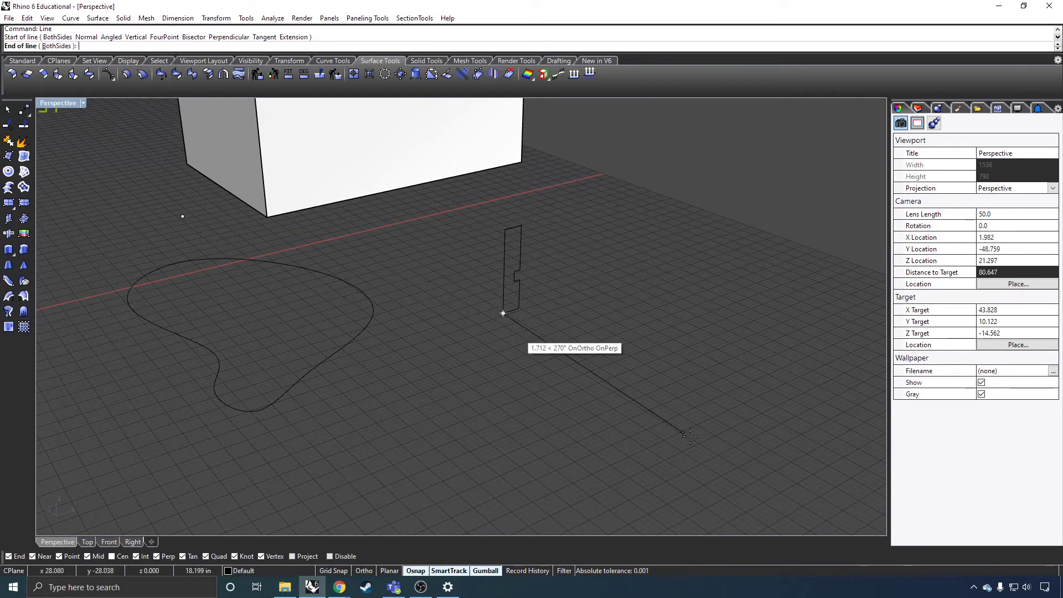
left_click(732, 447)
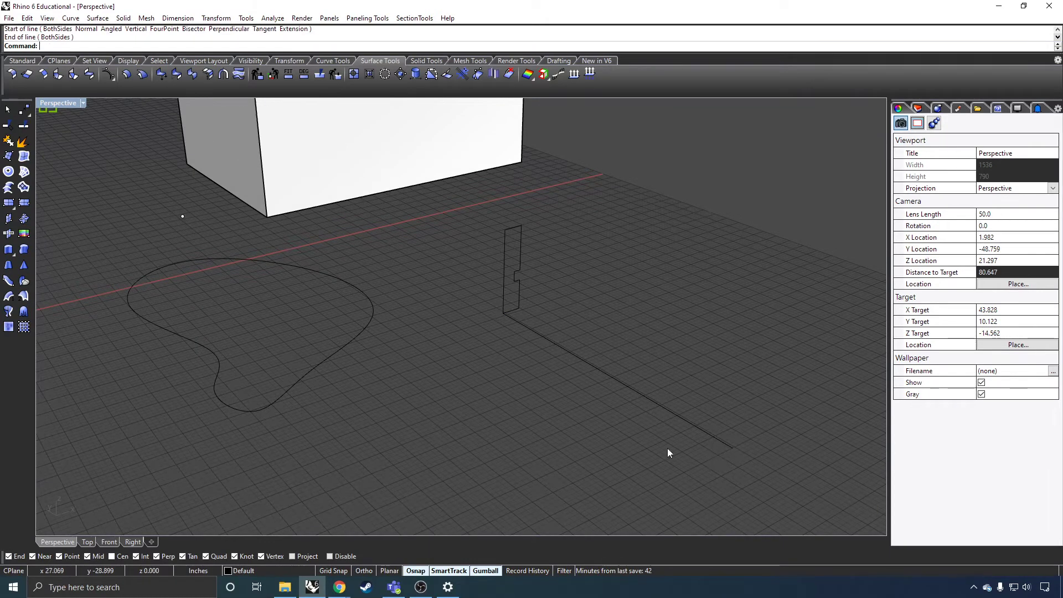
type("sweep1")
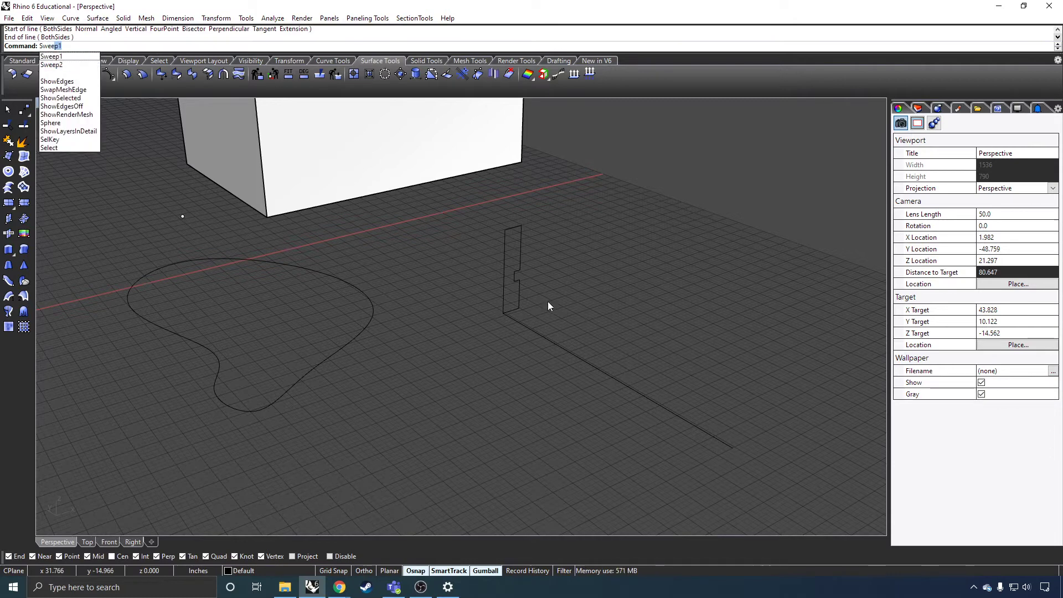
key("Return")
left_click(588, 362)
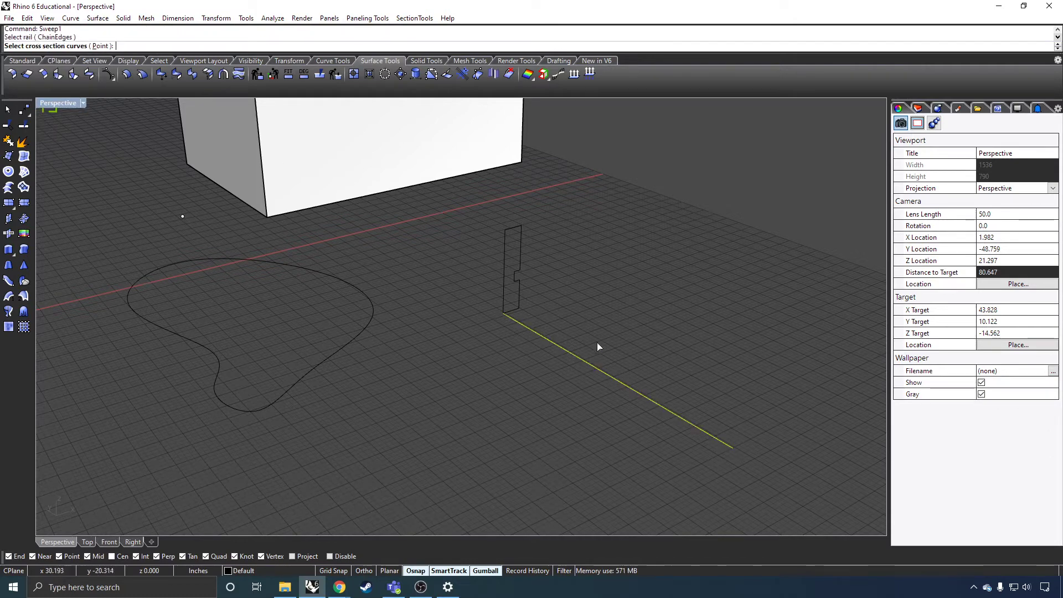
key("Escape")
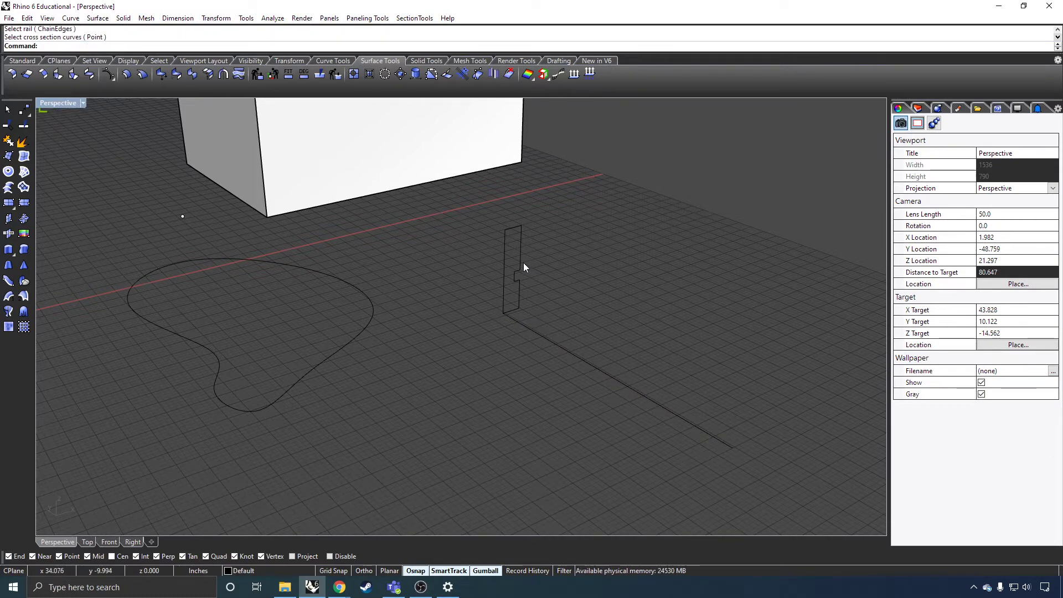
Sweep the closed notched profile along the straight line with Sweep1 using the Freeform frame style, and undo the sweep
key("Return")
left_click(587, 364)
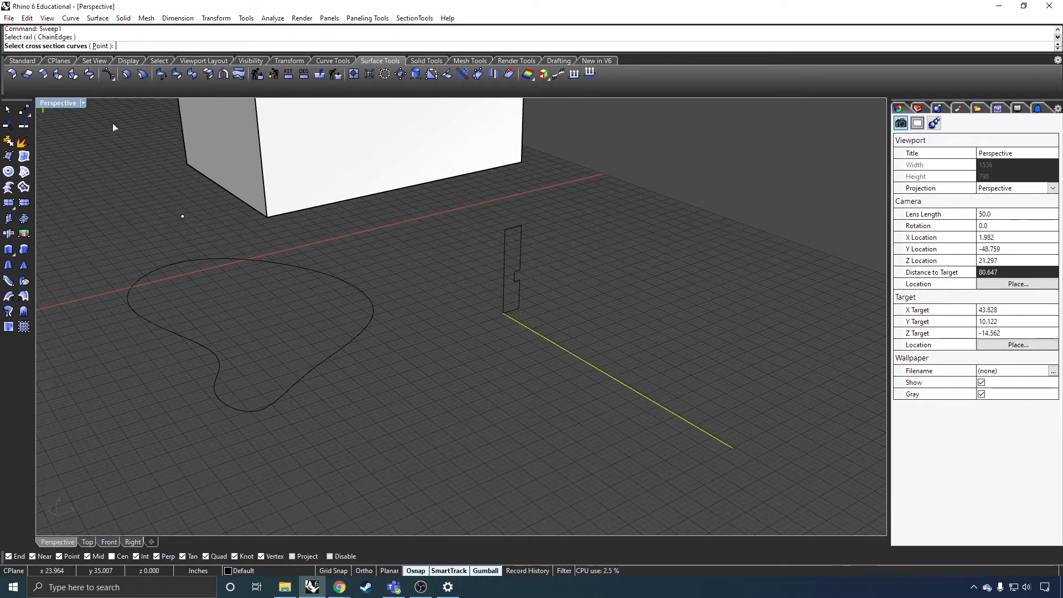
left_click(506, 275)
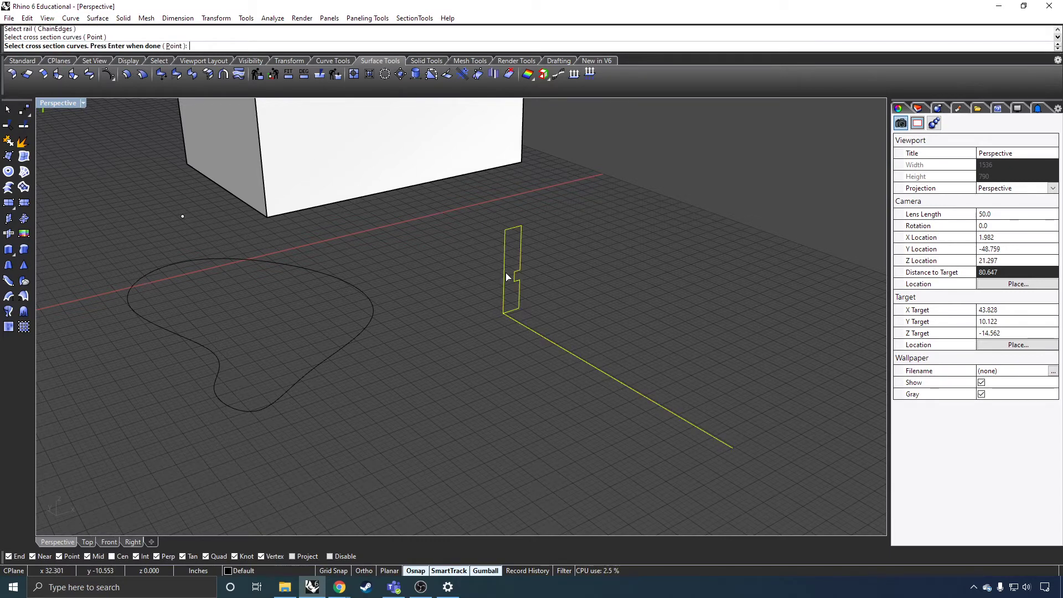
key("Return")
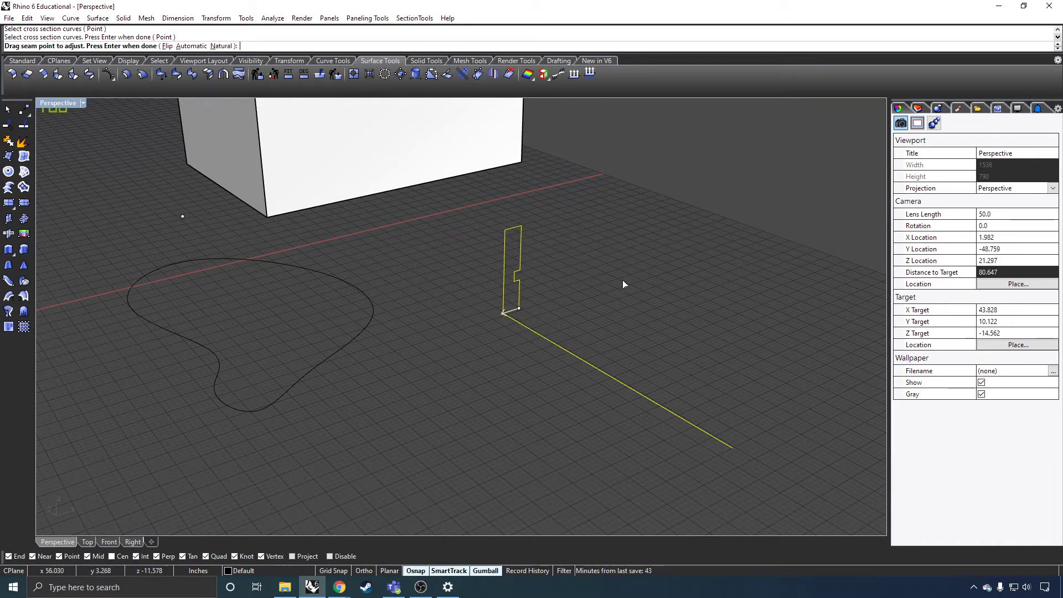
key("Return")
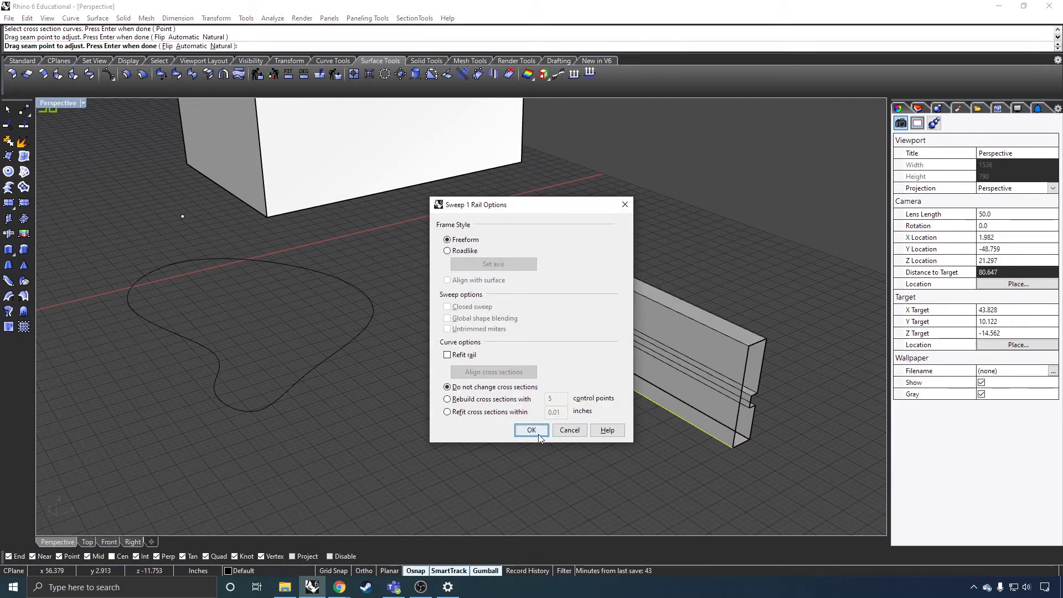
left_click(531, 431)
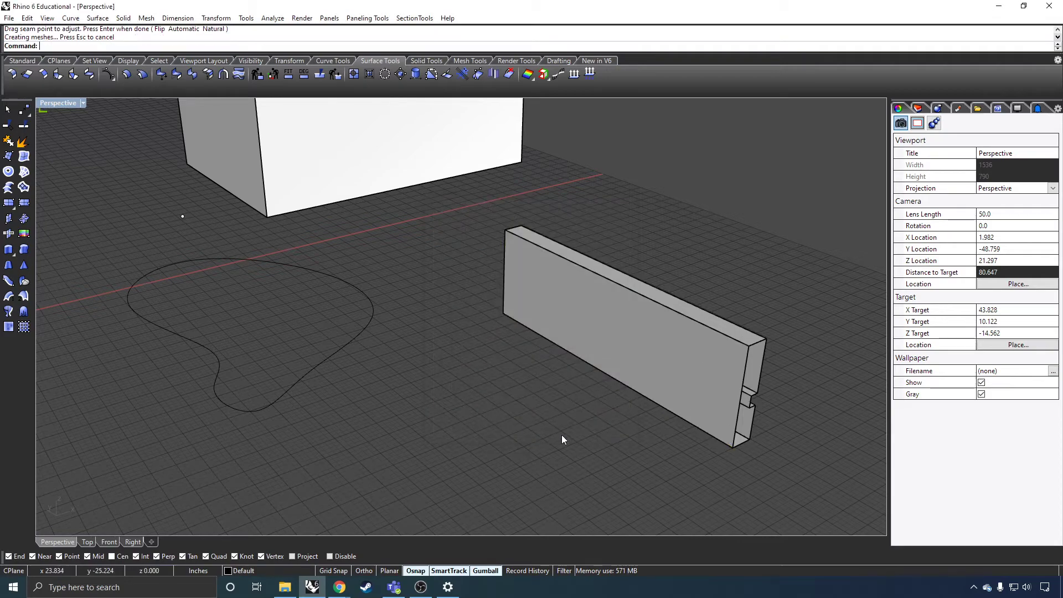
right_click_drag(562, 437, 511, 424)
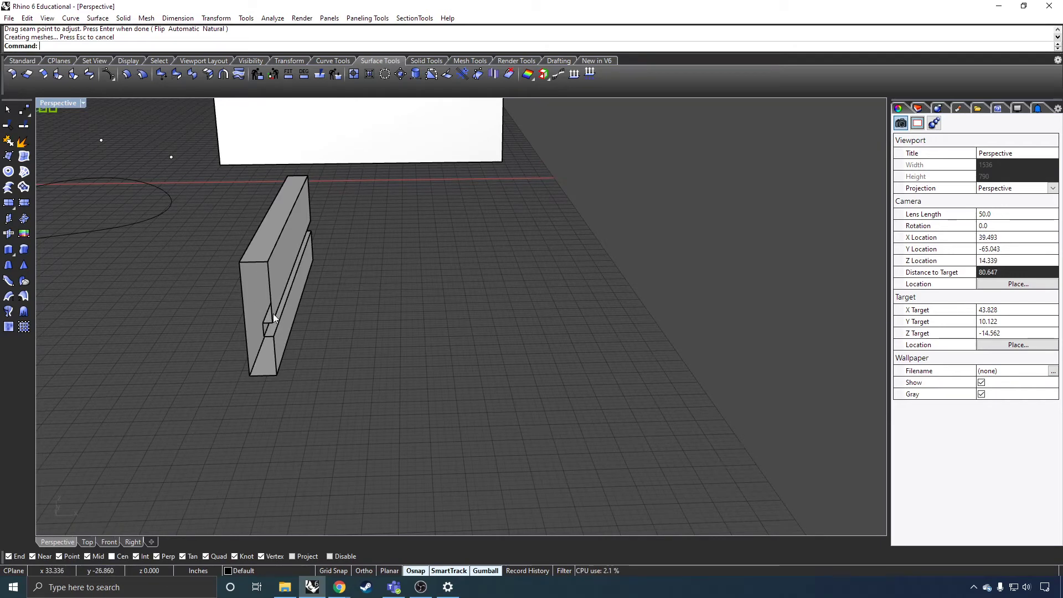
key("ctrl+z")
Repeat Sweep1 with the straight line as rail and the notched profile as cross section, inspect the open end, and undo it
right_click_drag(323, 346, 367, 325)
right_click(372, 307)
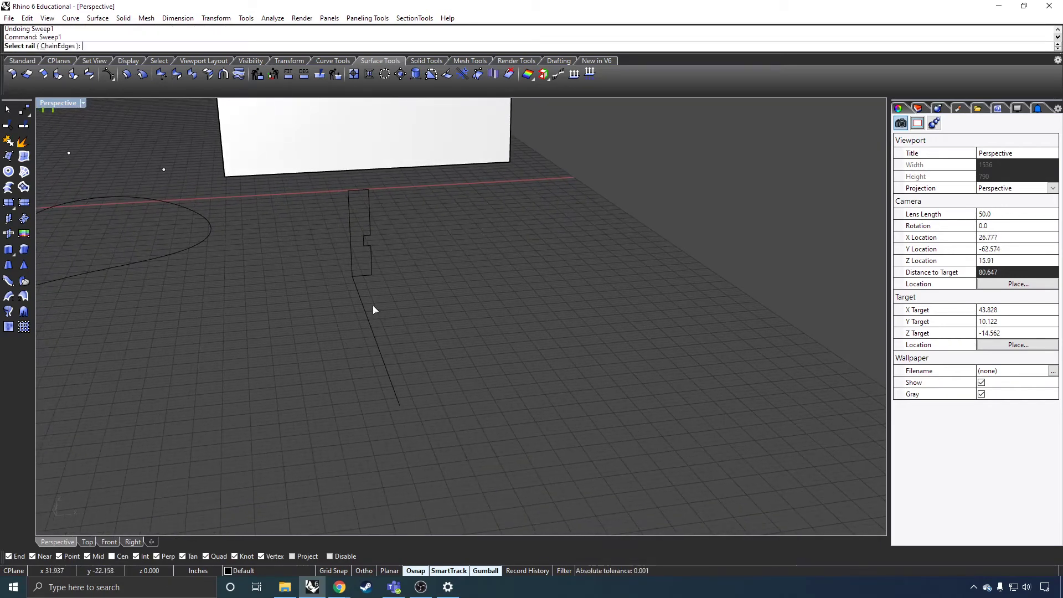
left_click(369, 306)
left_click(368, 257)
key("Return")
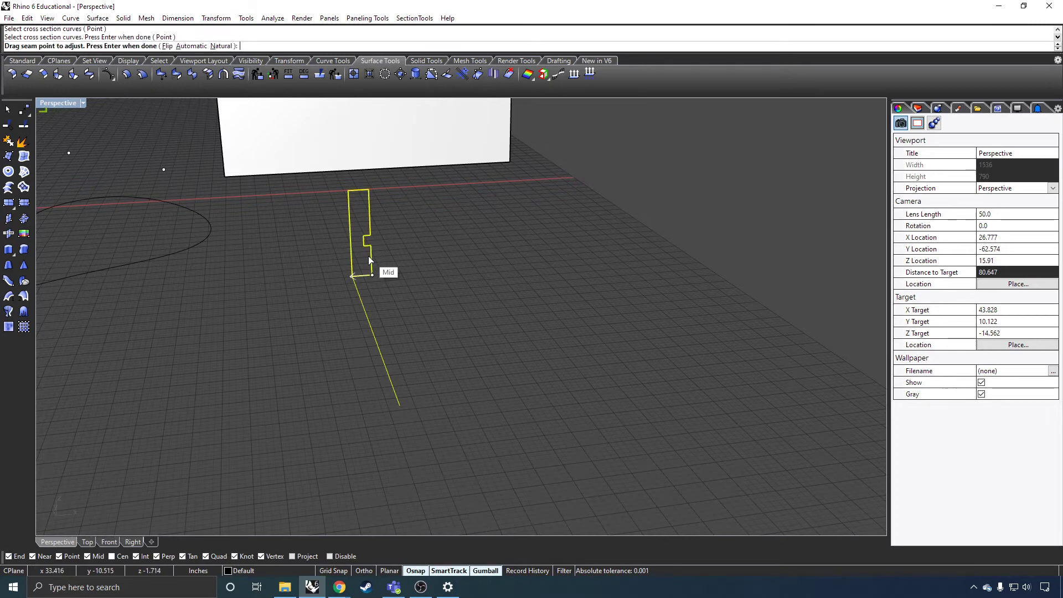
key("Return")
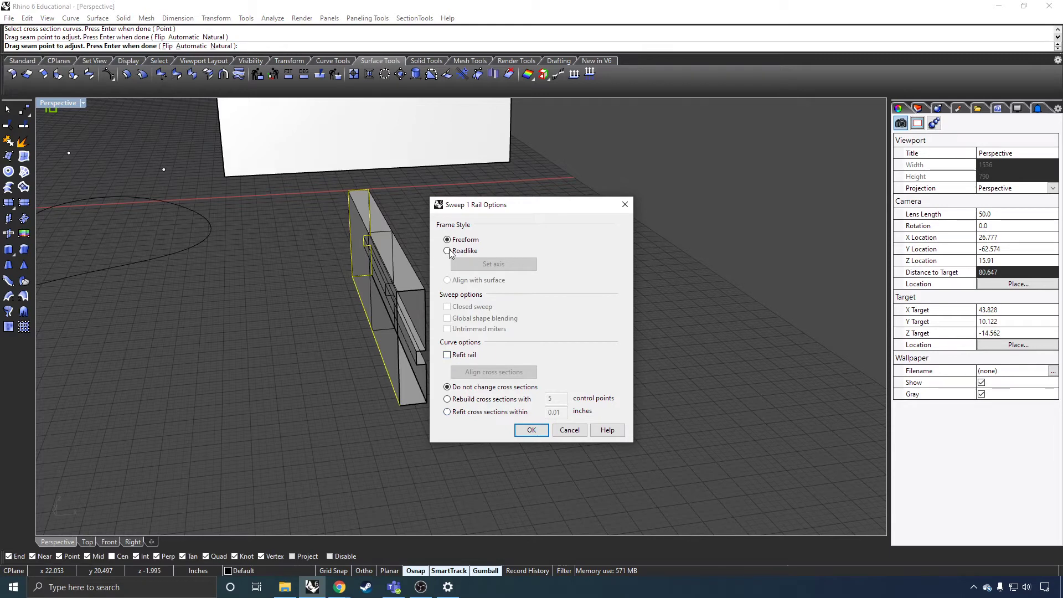
left_click(530, 430)
right_click_drag(501, 398, 484, 394)
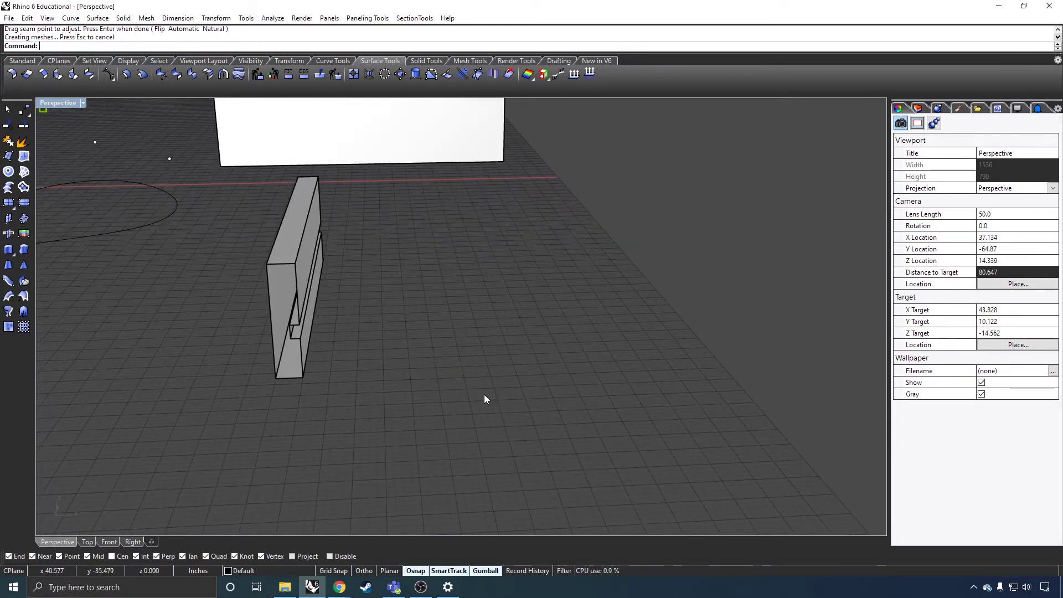
key("ctrl+z")
Fill the closed notched profile with a flat surface using PlanarSrf
left_click(321, 222)
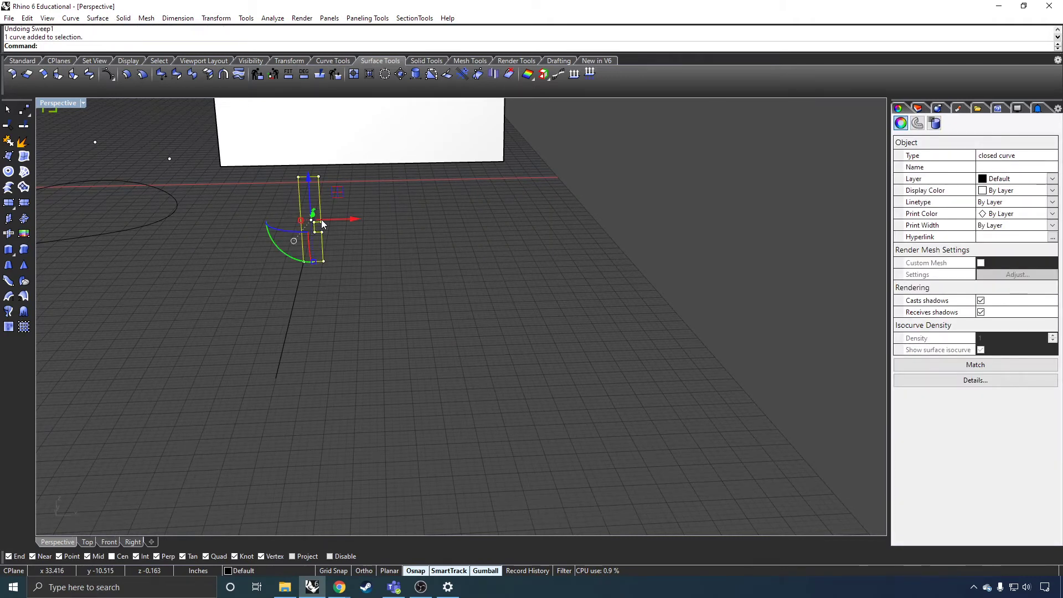
type("PlanarSrf")
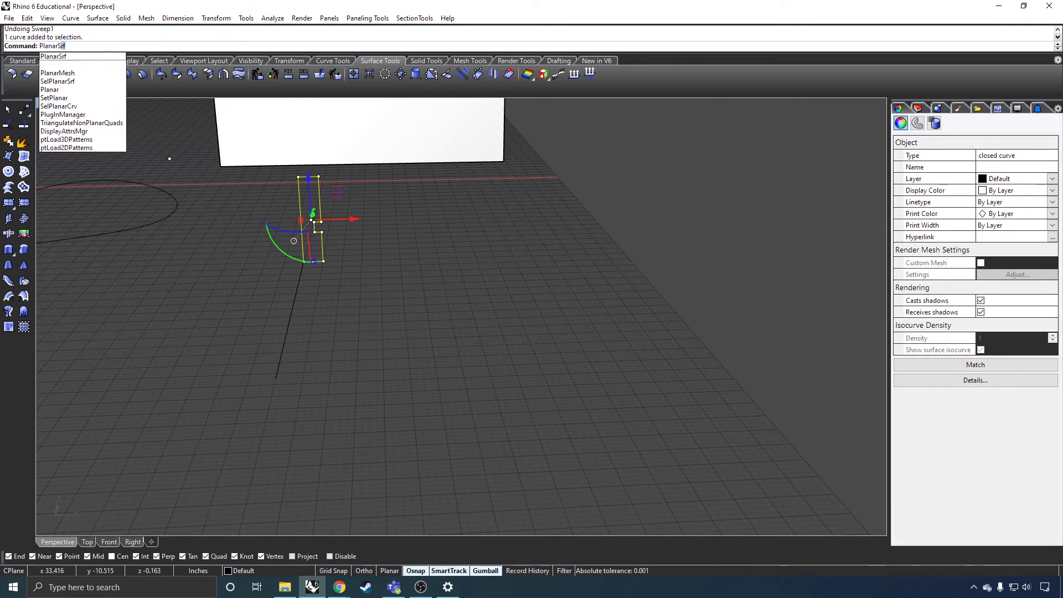
key("Return")
left_click(373, 267)
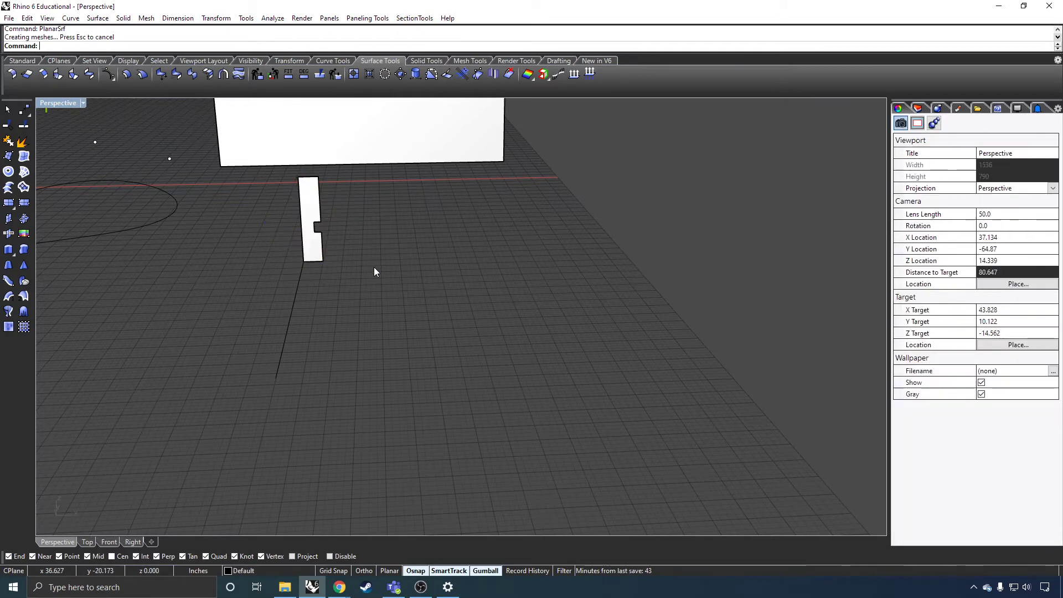
Try to sweep a surface edge of the filled profile along the straight line with Sweep1
right_click_drag(374, 267, 398, 267)
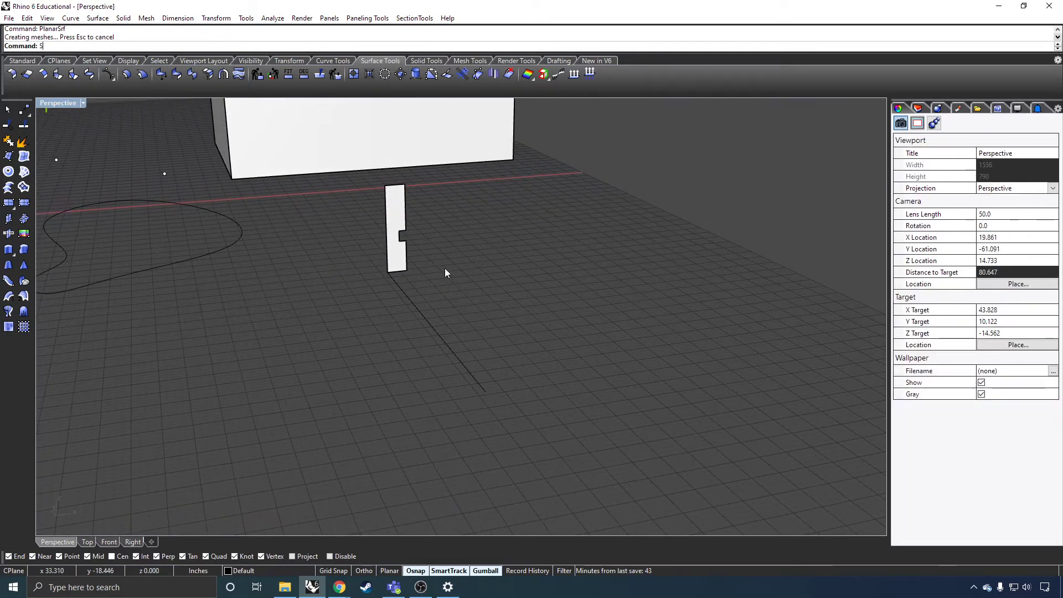
type("Sweep1")
key("Return")
left_click(405, 303)
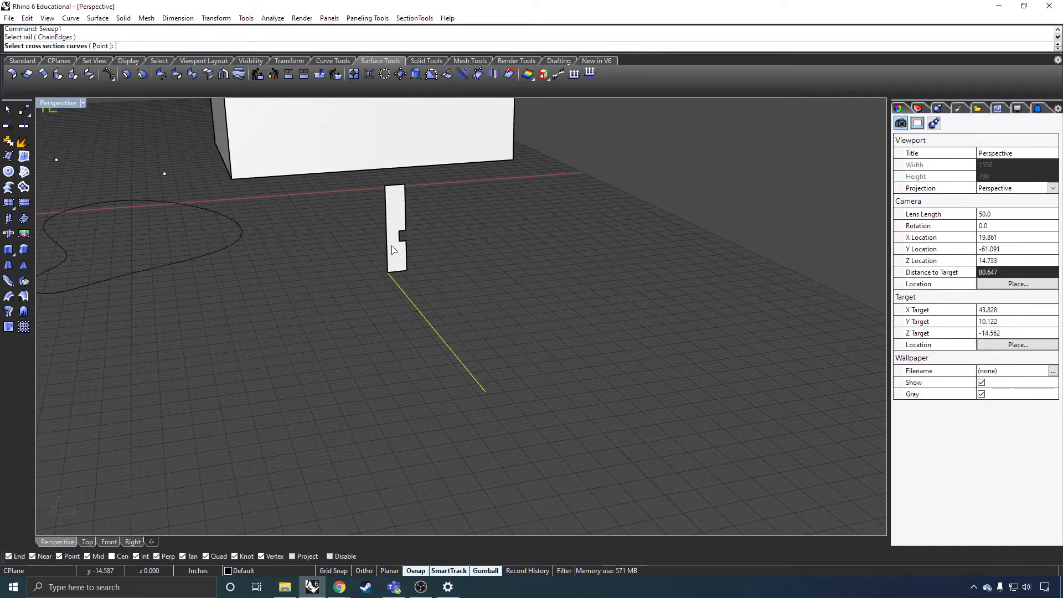
left_click(390, 251)
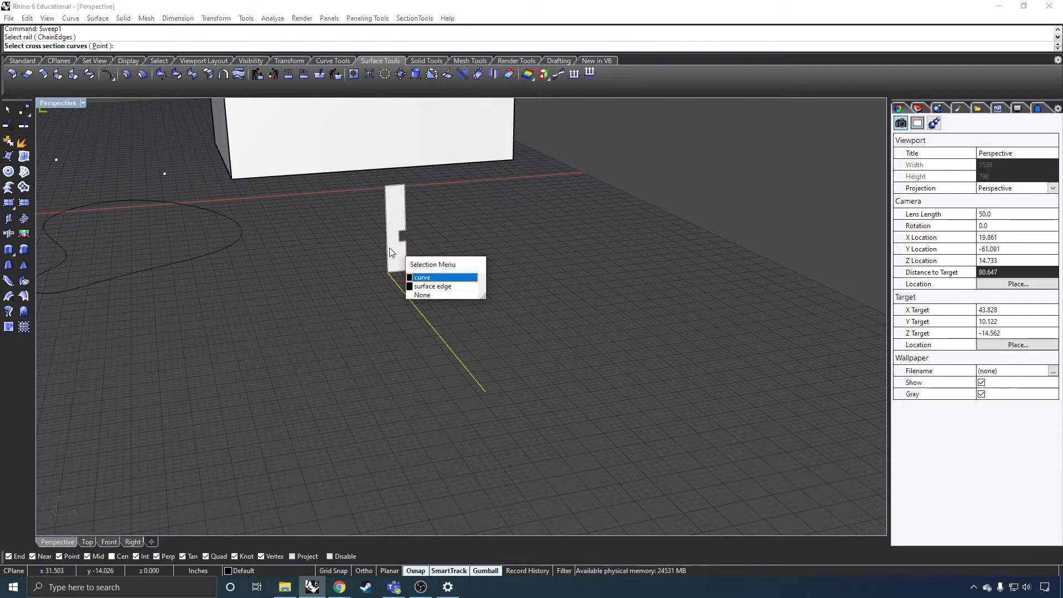
left_click(432, 286)
key("Return")
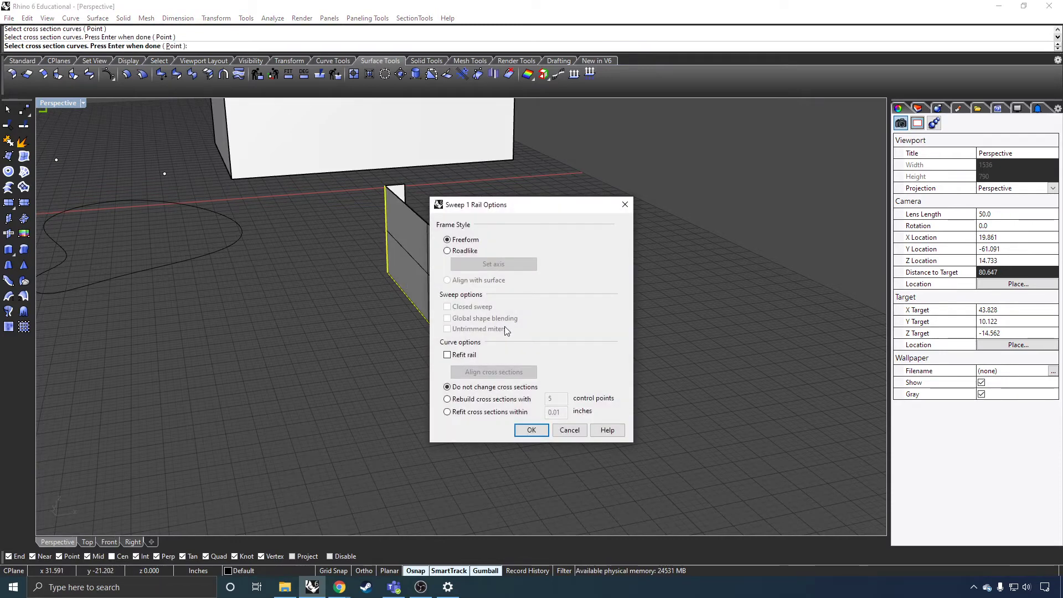
left_click(532, 431)
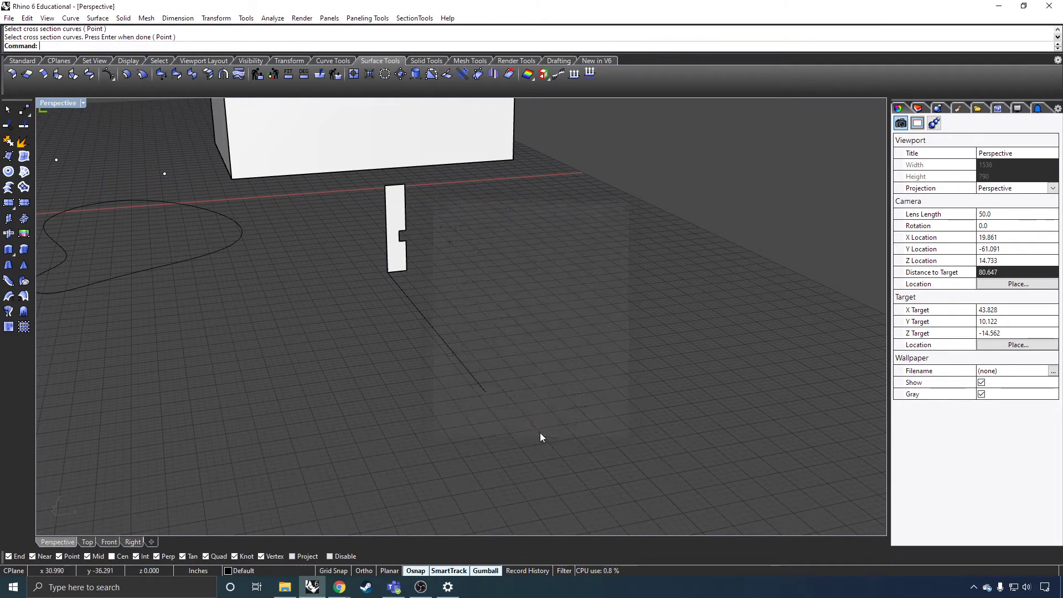
Delete the planar surface inside the notched profile, restoring the profile curve so that it is kept
right_click_drag(367, 269, 327, 277)
left_click(352, 238)
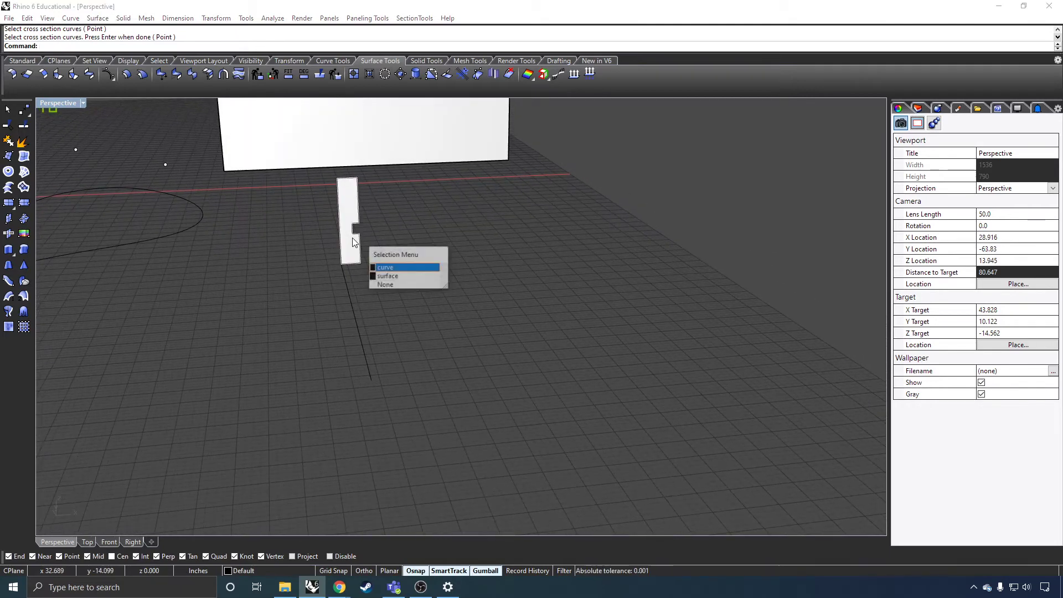
left_click(421, 231)
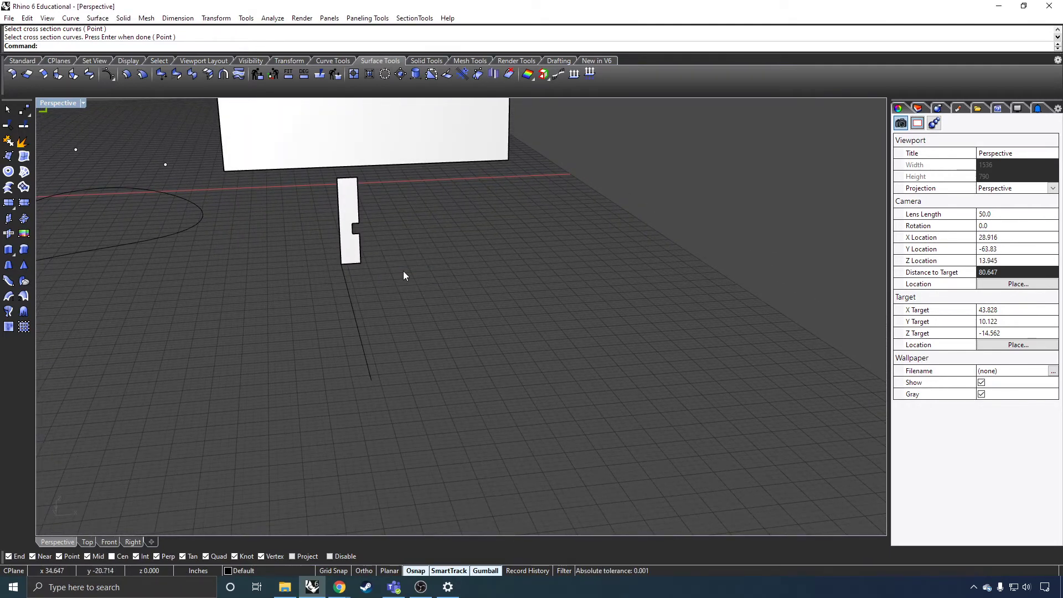
left_click(360, 247)
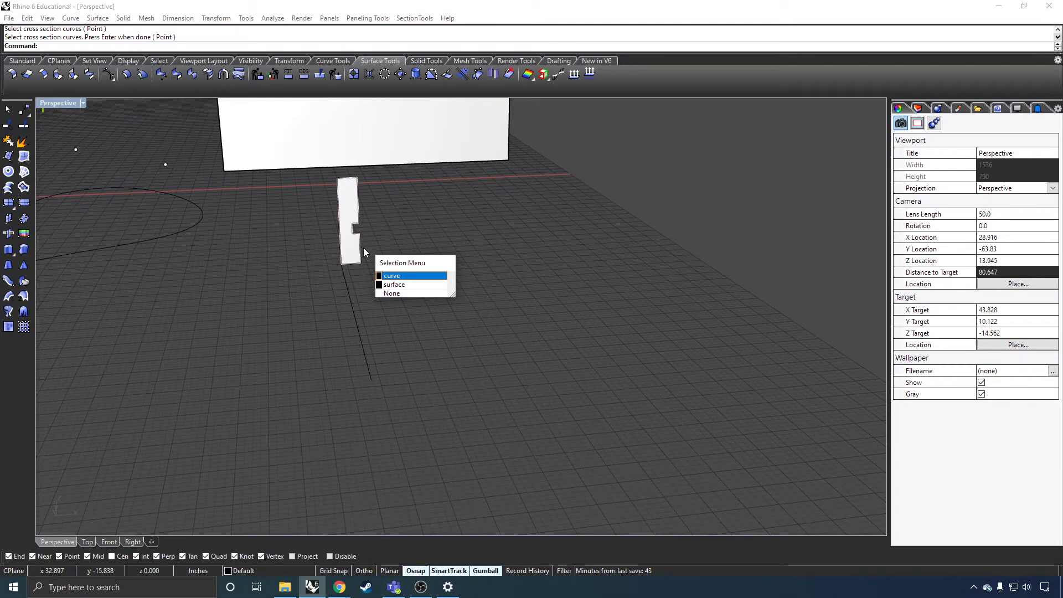
left_click(376, 220)
key("Delete")
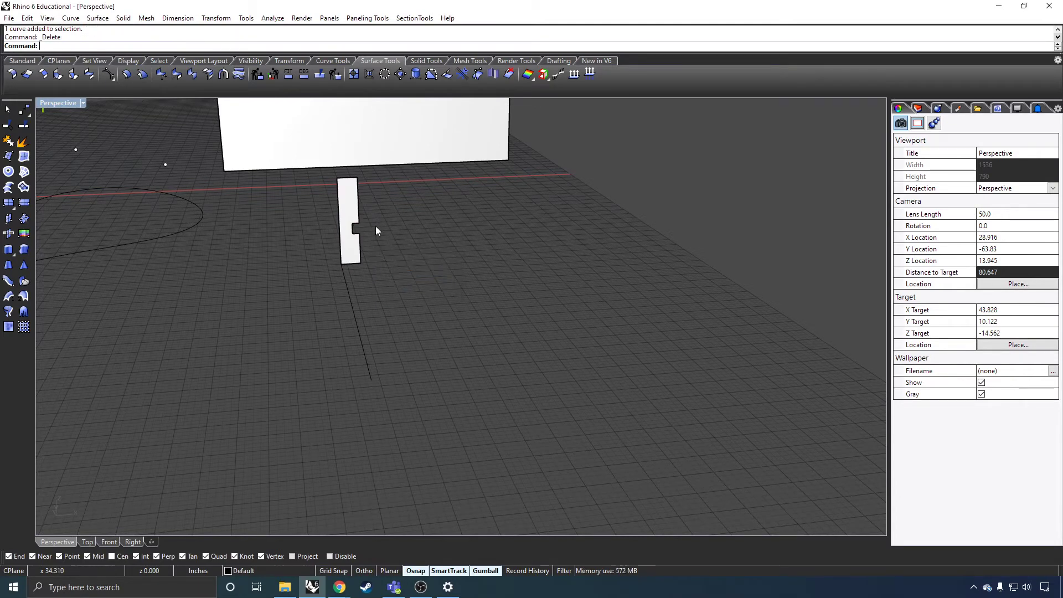
left_click(356, 256)
key("Delete")
key("ctrl+z")
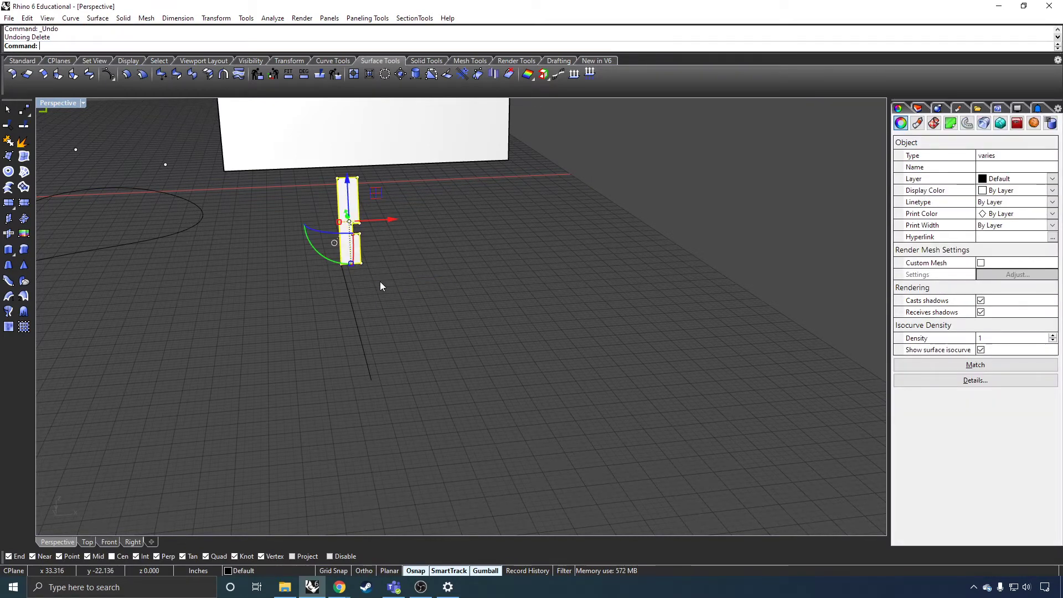
key("Escape")
left_click(352, 249)
key("Delete")
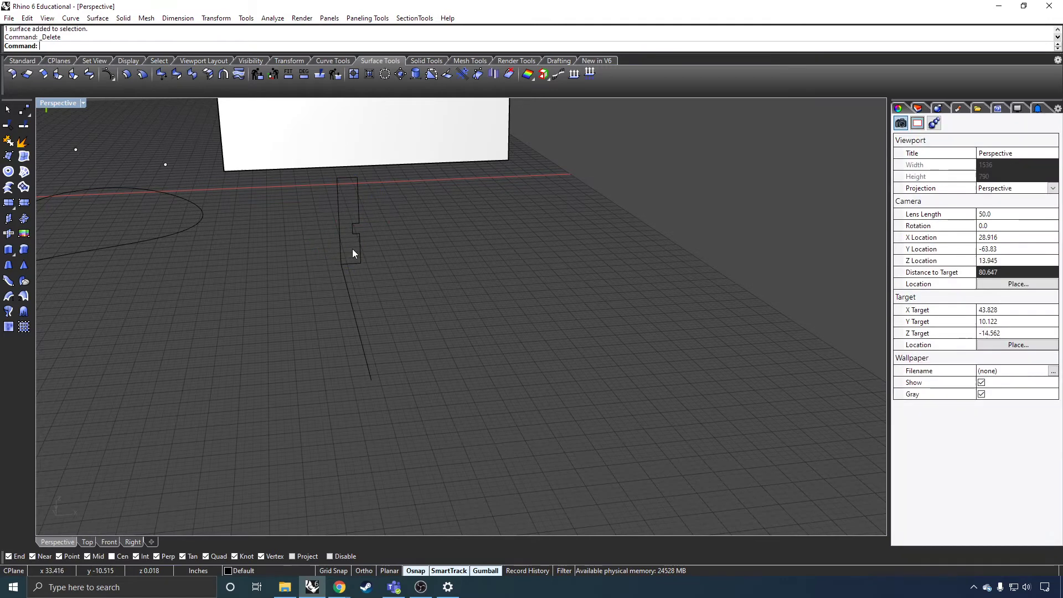
Delete the straight rail line that starts at the profile's lower corner
right_click_drag(353, 248, 365, 308)
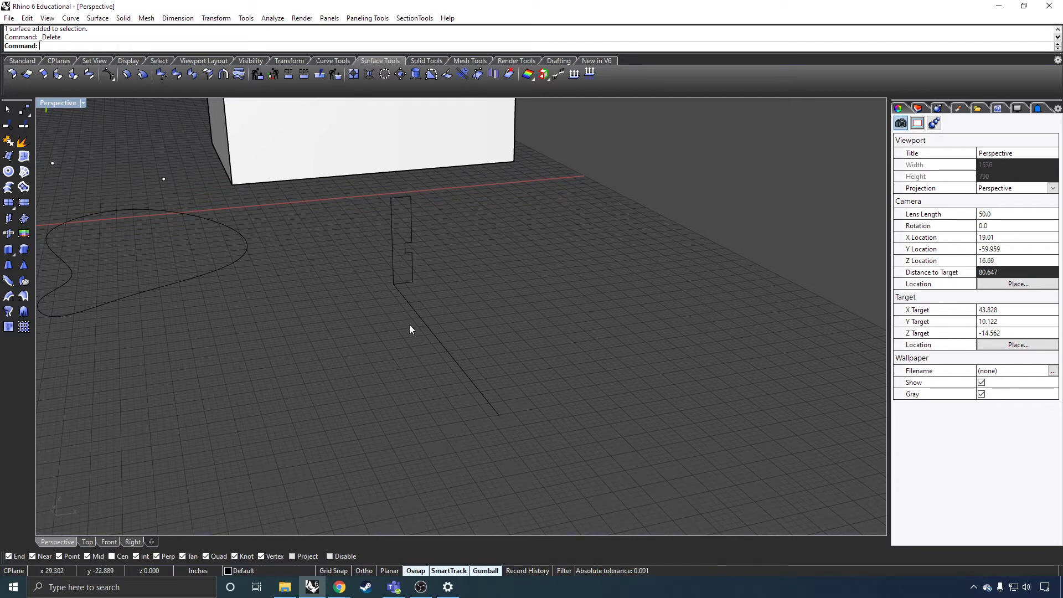
left_click(426, 330)
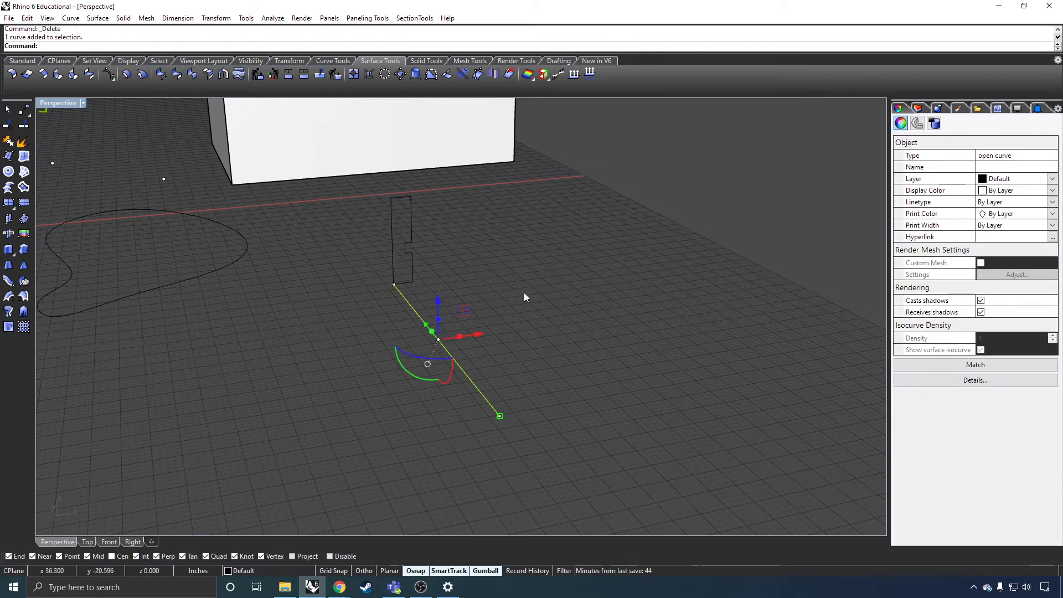
key("Delete")
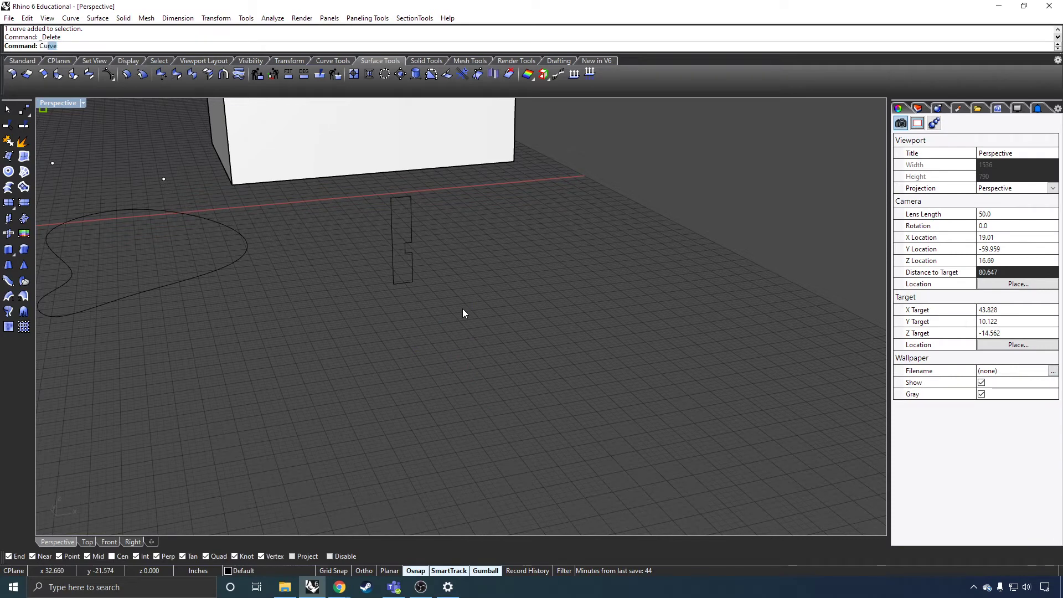
Draw a wavy degree 3 curve with five control points across the ground plane, starting at the profile's lower corner
key("Return")
left_click(394, 283)
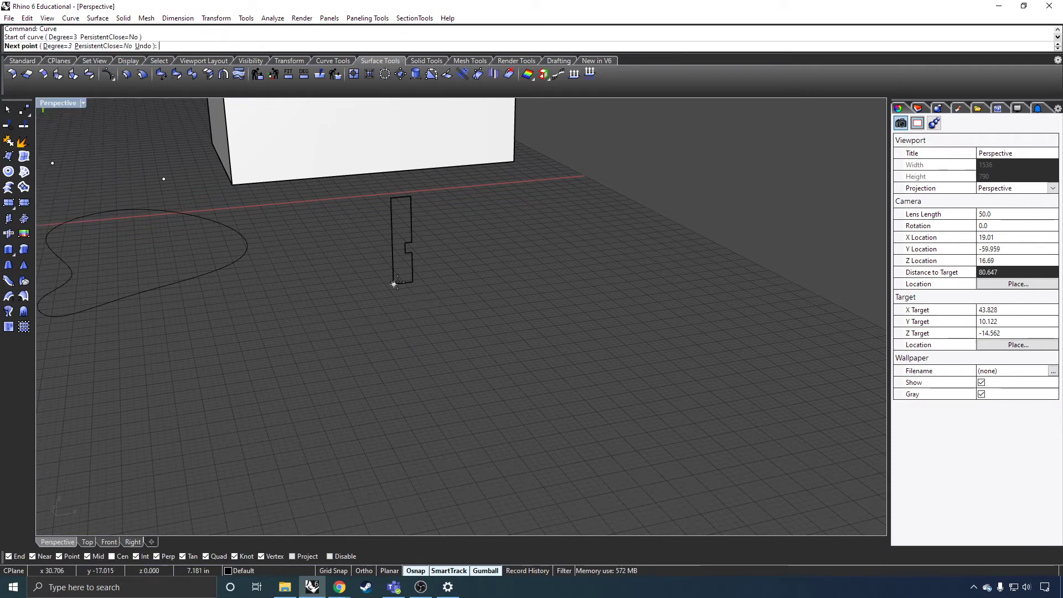
left_click(443, 345)
left_click(531, 305)
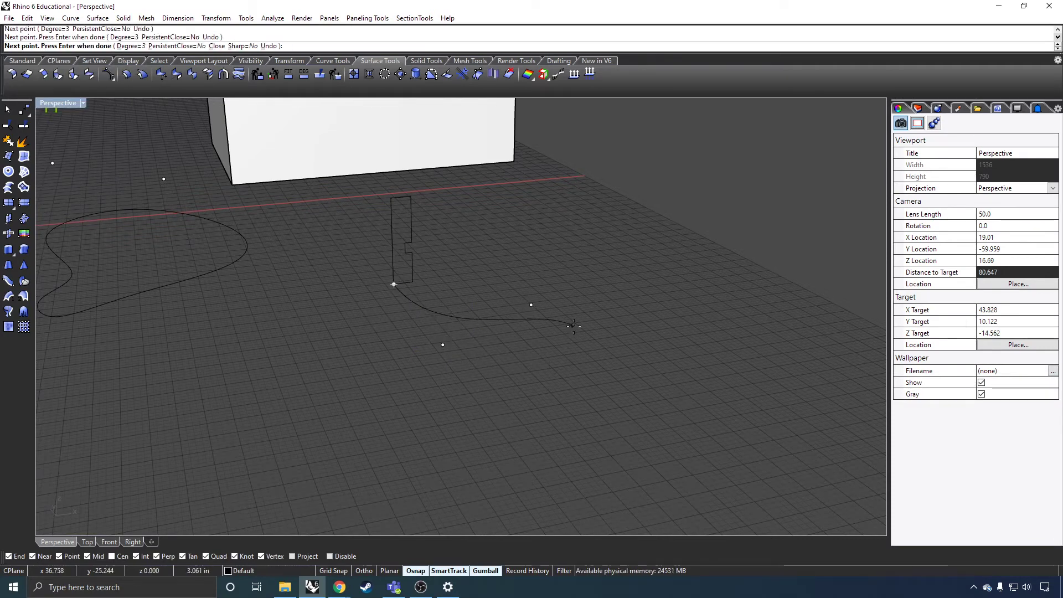
left_click(608, 369)
left_click(701, 382)
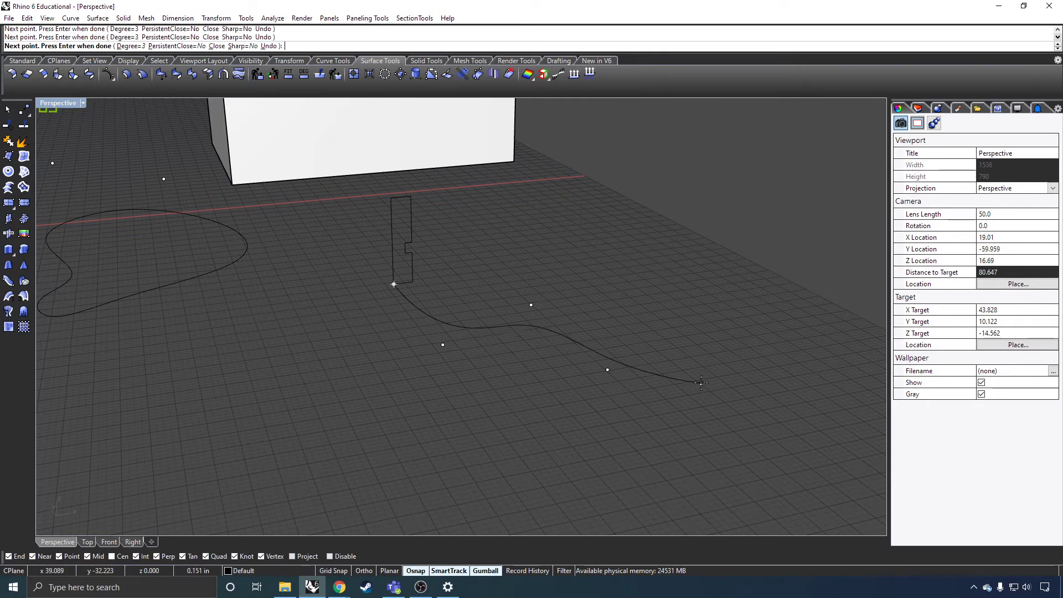
key("Return")
Sweep the notched profile along the wavy rail curve with Sweep1, keeping the default seam and sweep options, and inspect the surface
right_click_drag(522, 443, 483, 429)
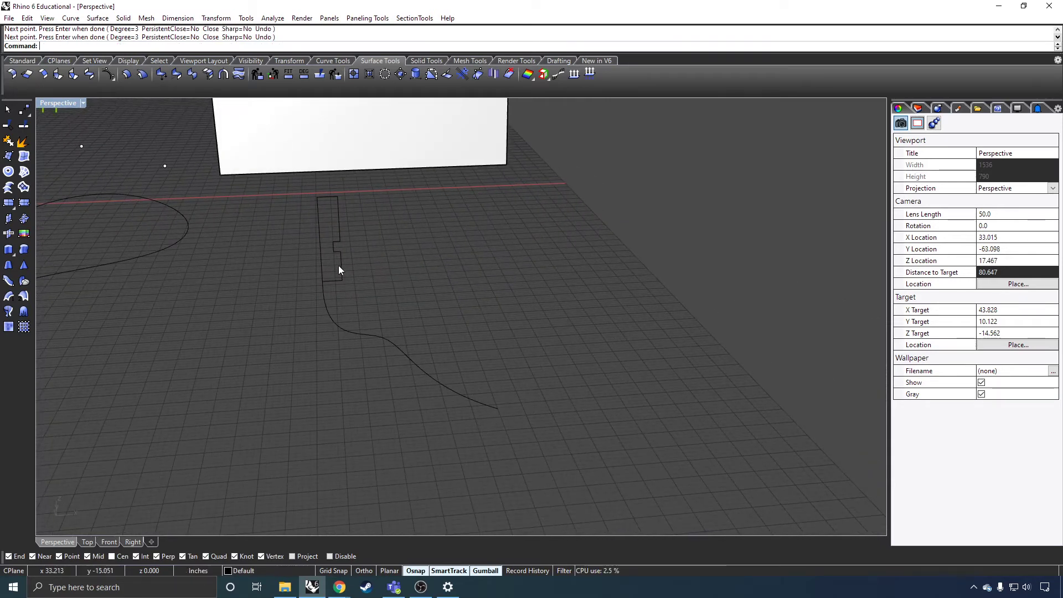
type("Sw")
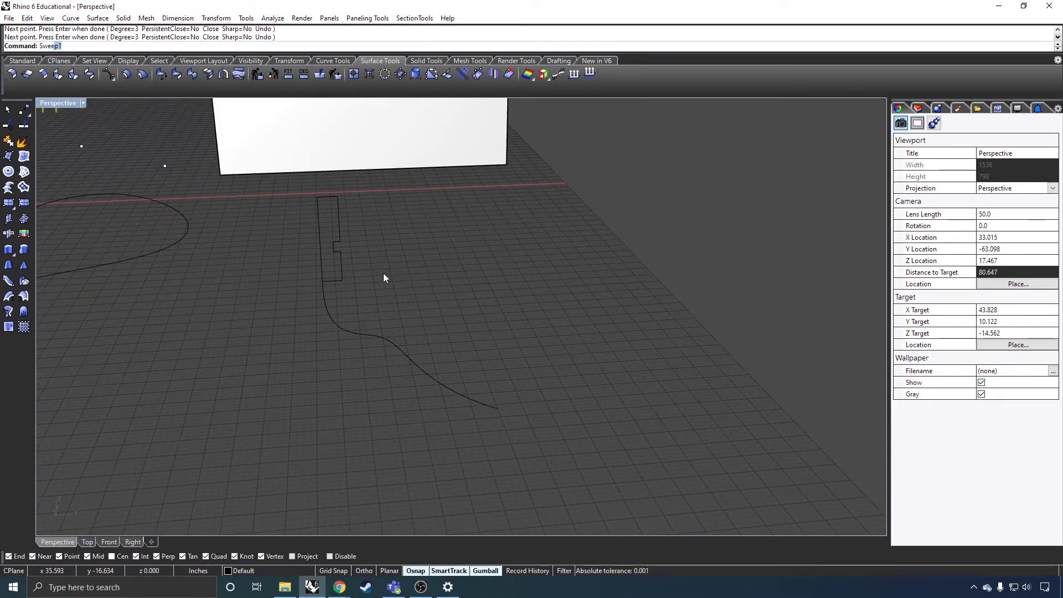
type("ee")
key("Return")
left_click(344, 331)
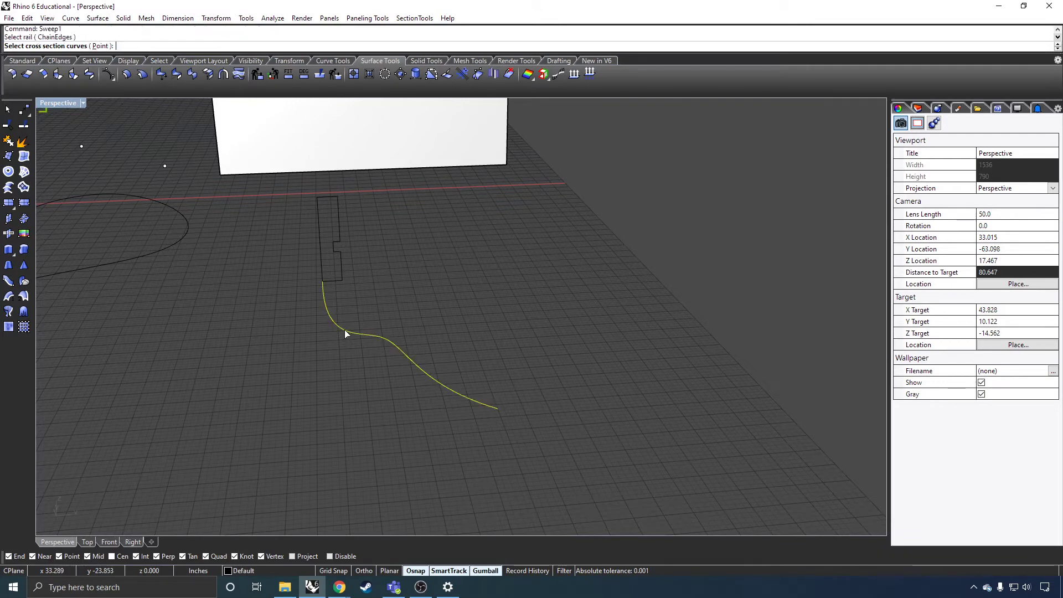
left_click(341, 263)
key("Return")
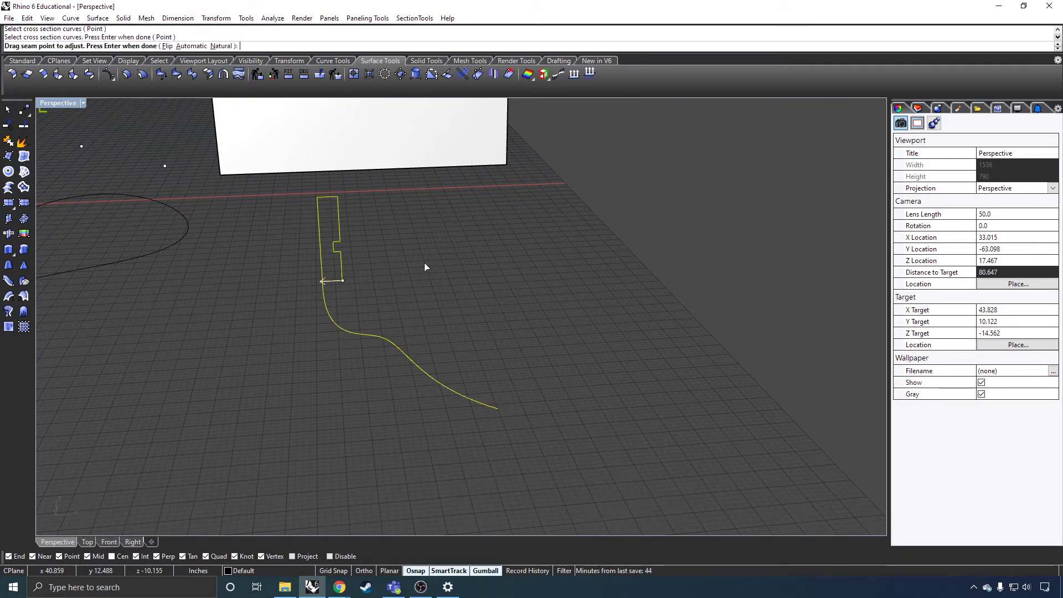
key("Return")
left_click(540, 431)
right_click_drag(541, 432, 204, 368)
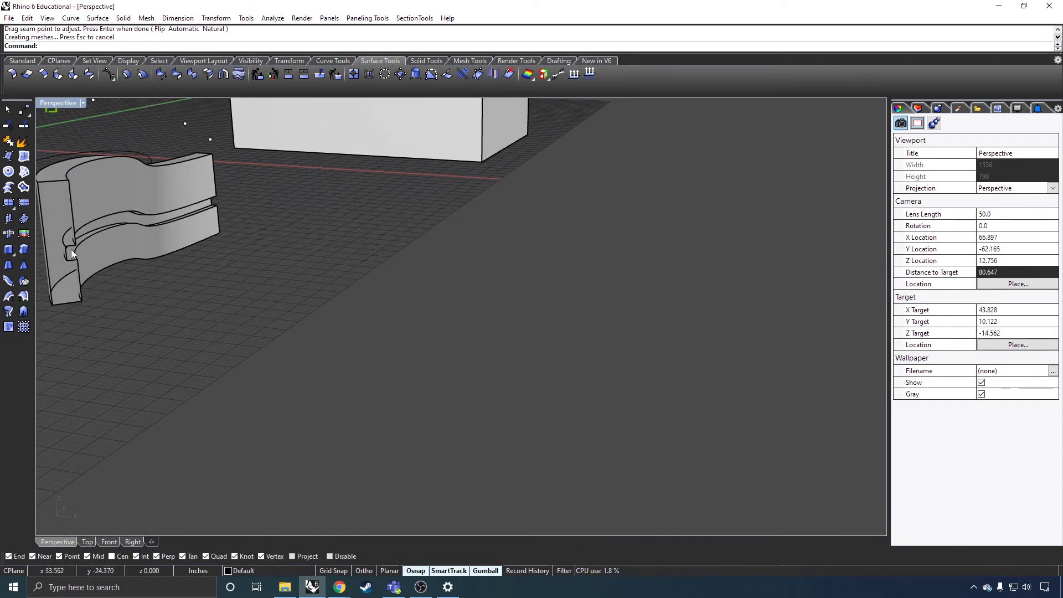
right_click_drag(237, 251, 508, 352)
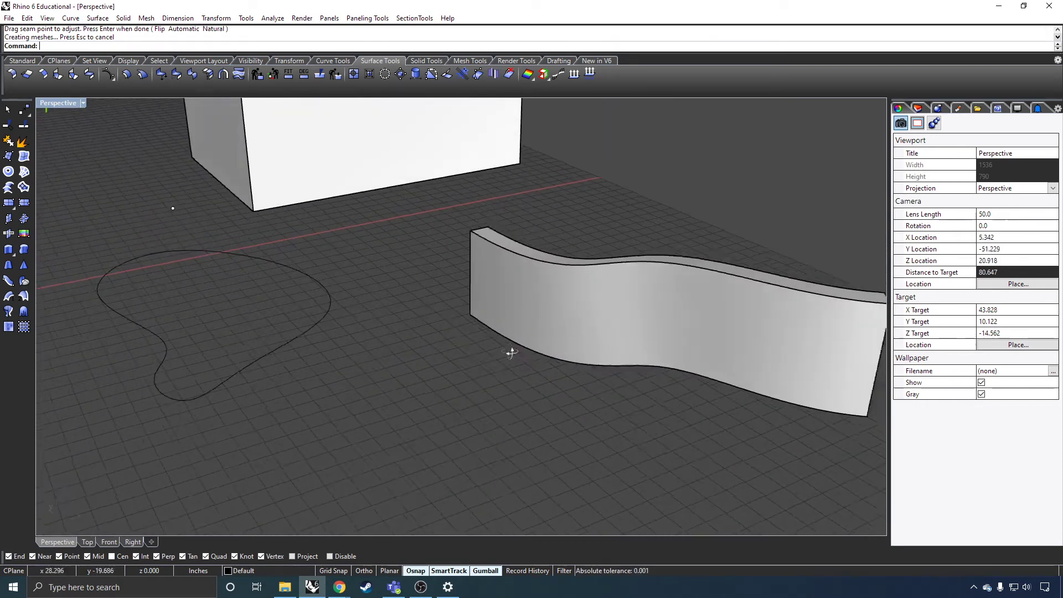
scroll(508, 352, "up", 3)
Delete the swept polysurface together with the notched profile and the wavy rail curve
left_click(534, 332)
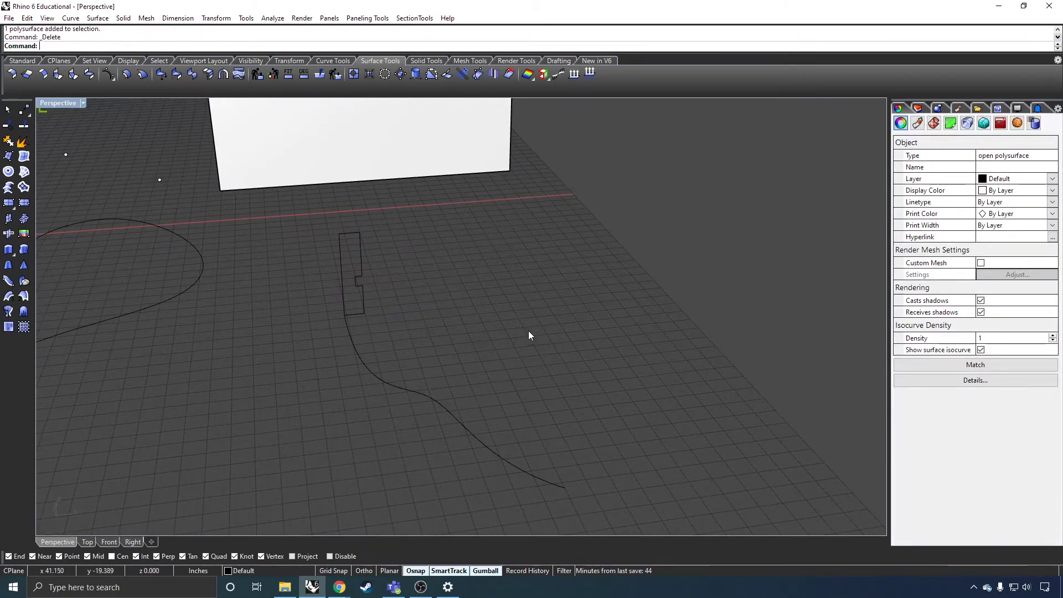
key("Delete")
left_click_drag(404, 283, 318, 362)
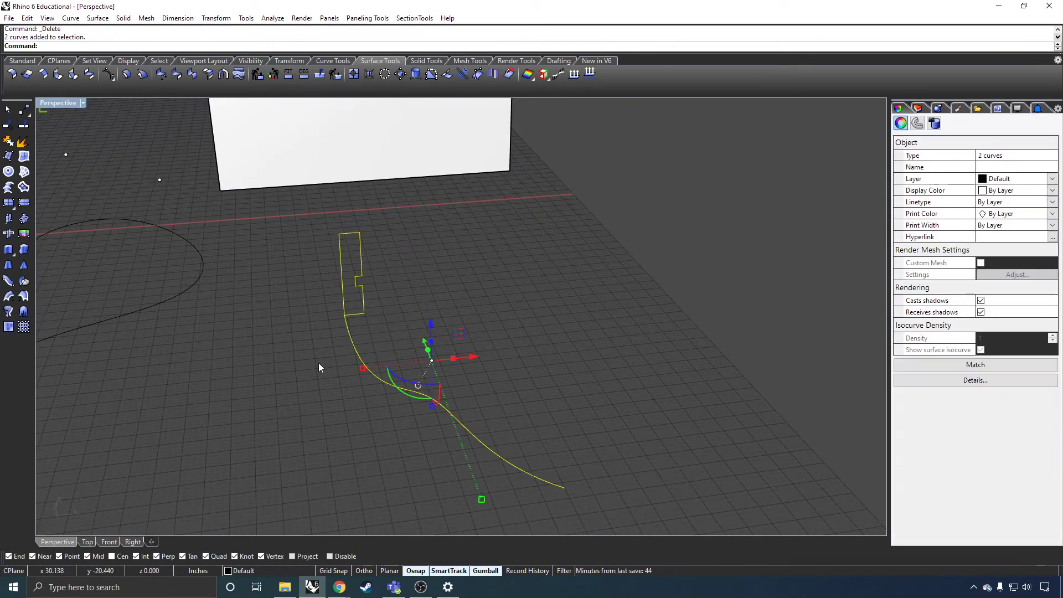
key("Delete")
scroll(437, 269, "down", 4)
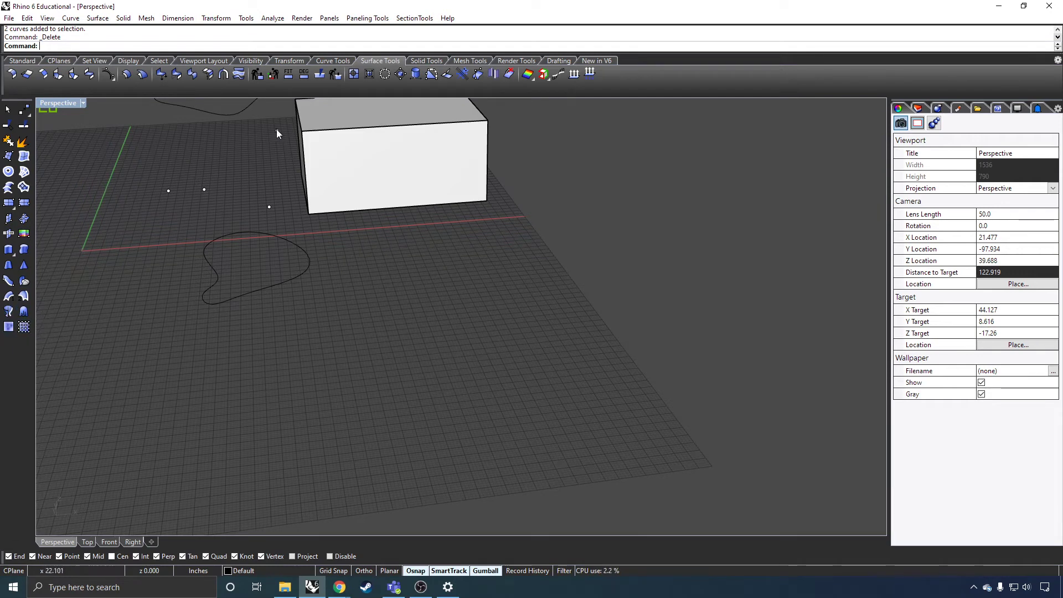
Create a solid box about 7.6 in high with the 3Point option, in front of the large box and beside the closed curve
left_click(427, 62)
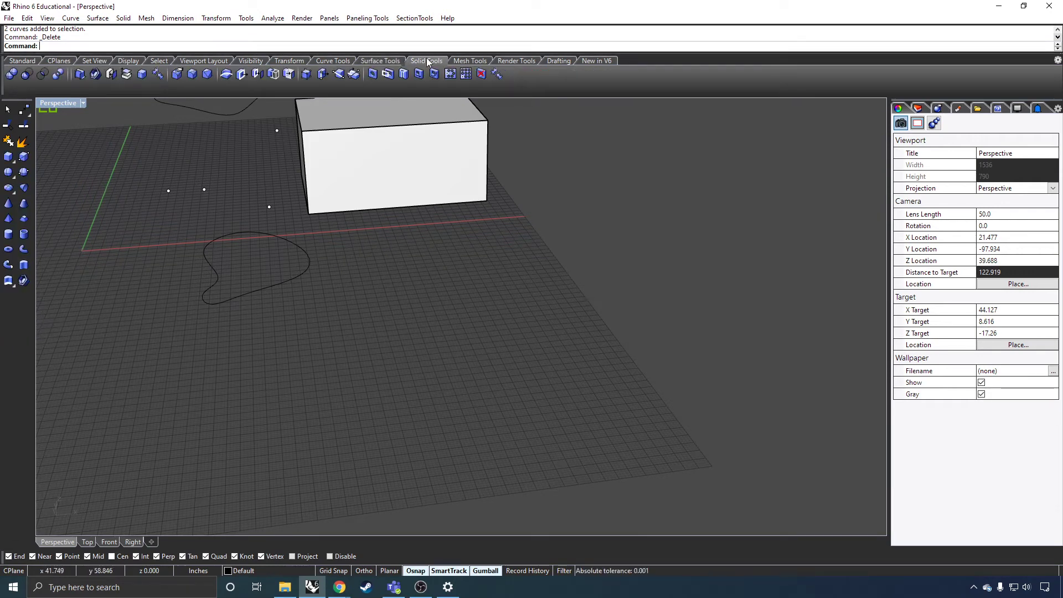
right_click_drag(439, 288, 422, 321)
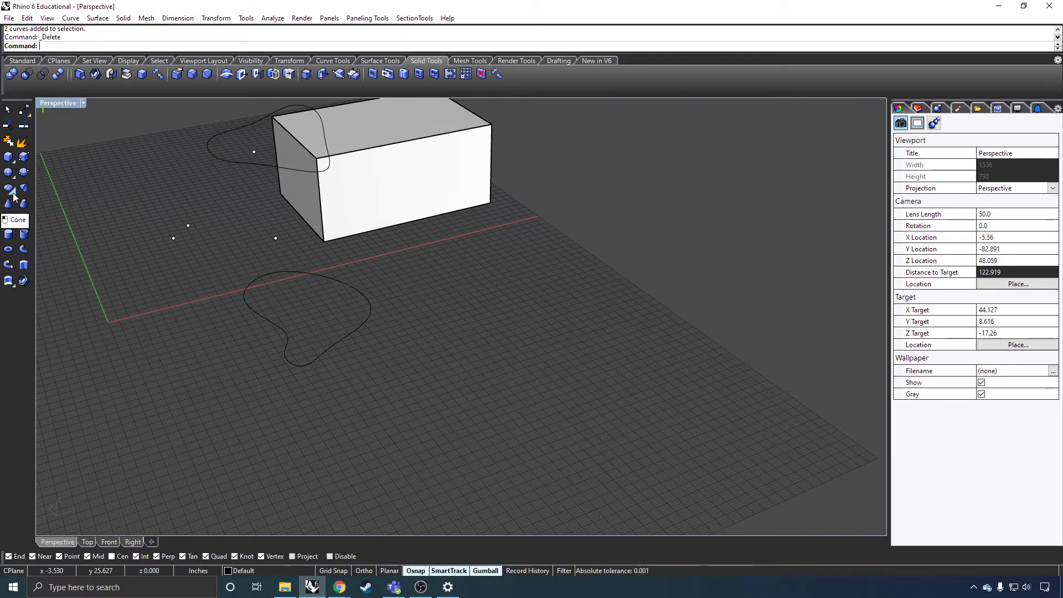
left_click(9, 158)
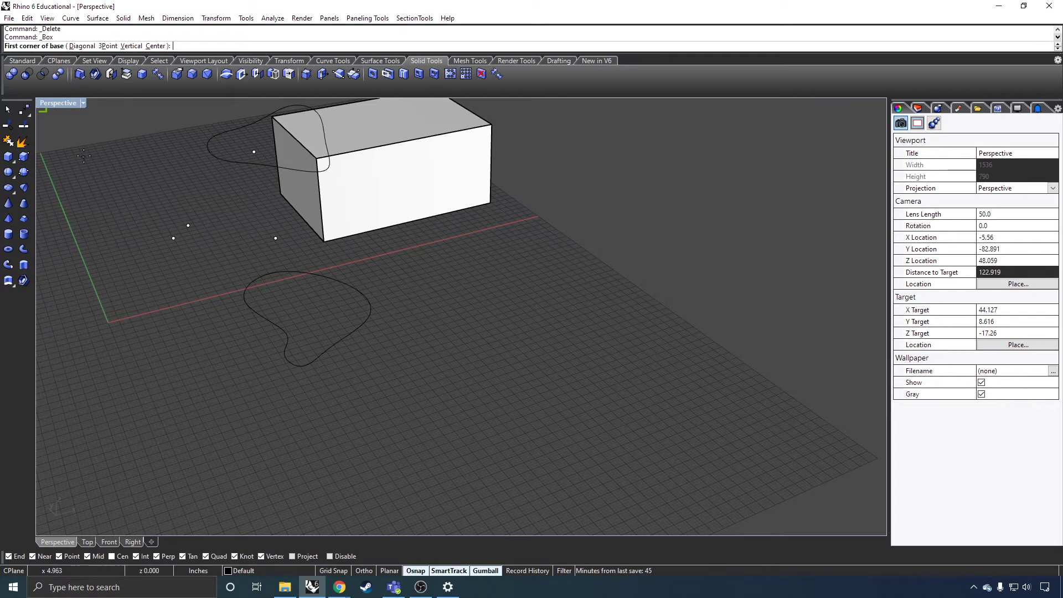
left_click(108, 45)
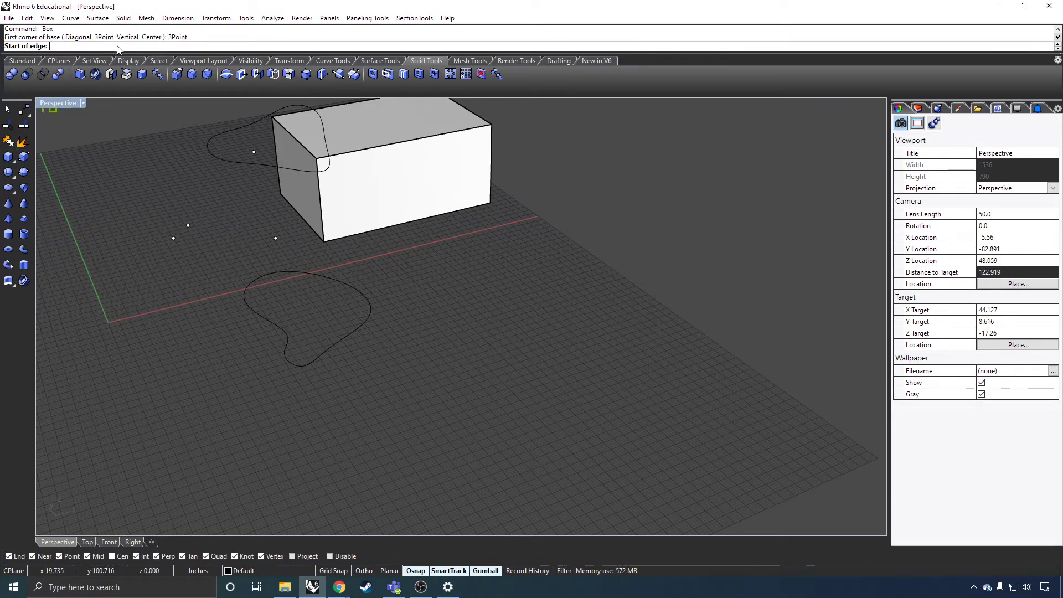
left_click(439, 346)
left_click(538, 317)
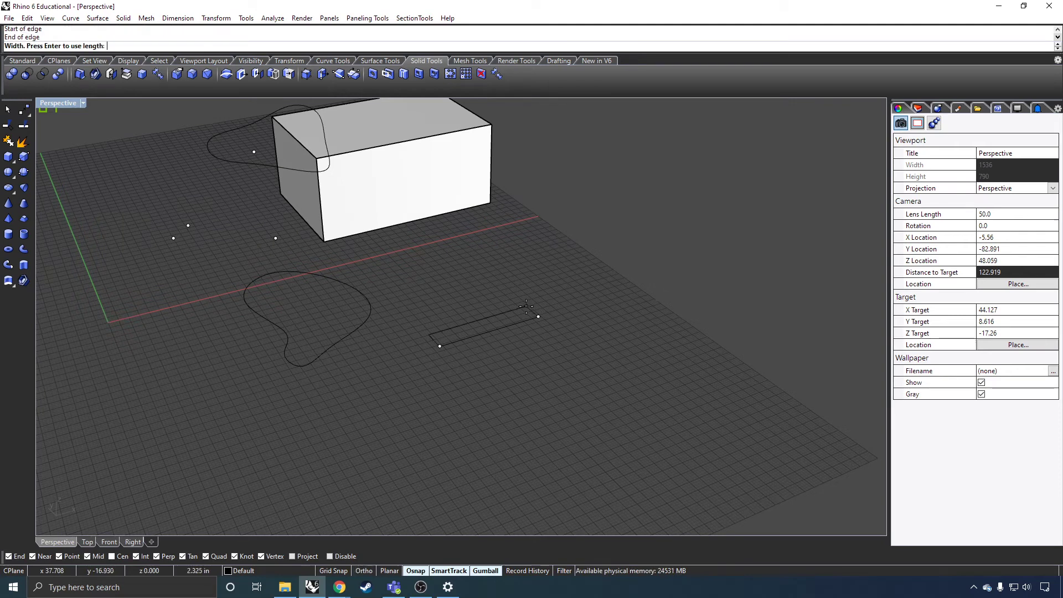
left_click(487, 271)
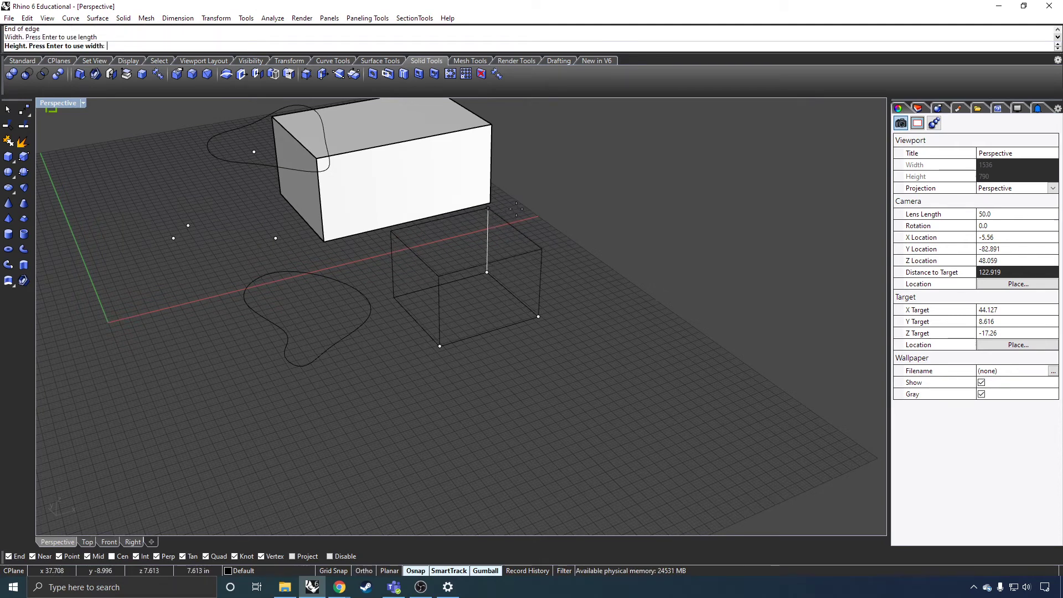
left_click(487, 210)
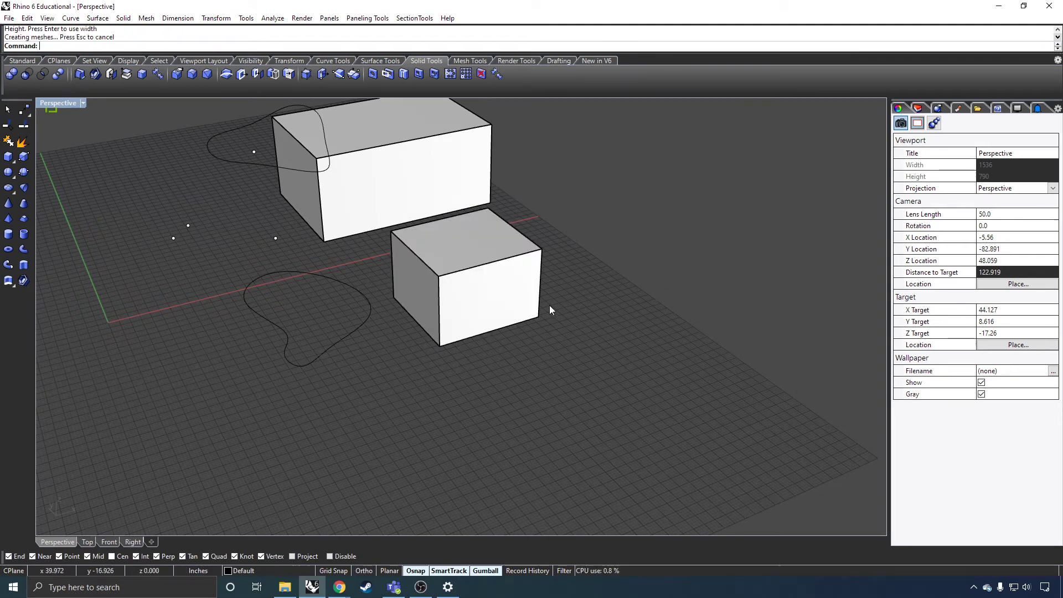
Create a second, lower box about 3.9 in high on the ground plane, overlapping the front corner of the first small box
right_click(523, 369)
left_click(532, 373)
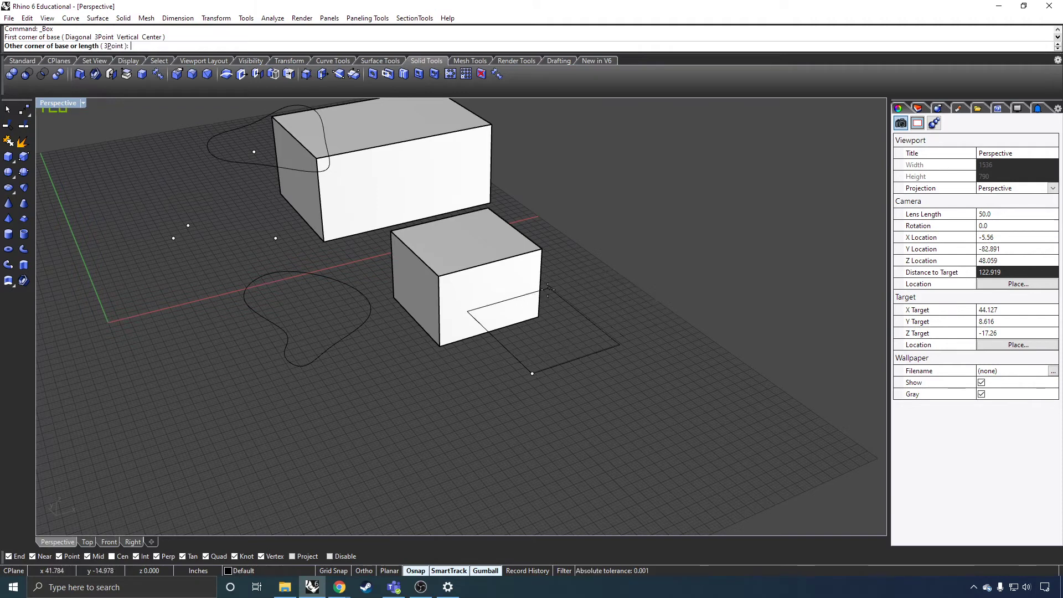
left_click(581, 279)
left_click(580, 249)
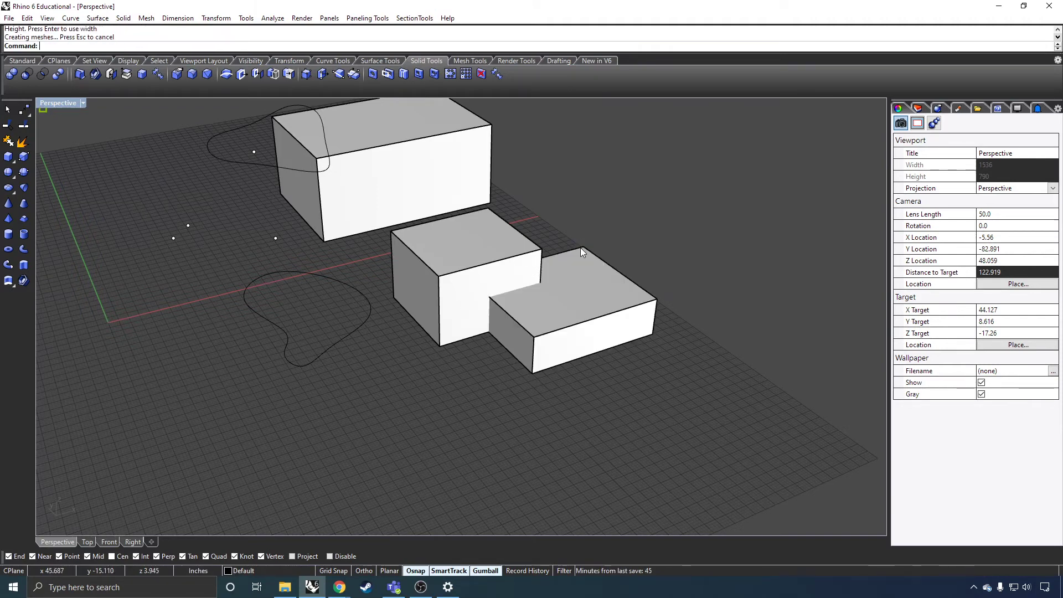
scroll(559, 301, "down", 3)
scroll(573, 295, "up", 3)
right_click_drag(521, 320, 280, 252)
scroll(375, 290, "up", 6)
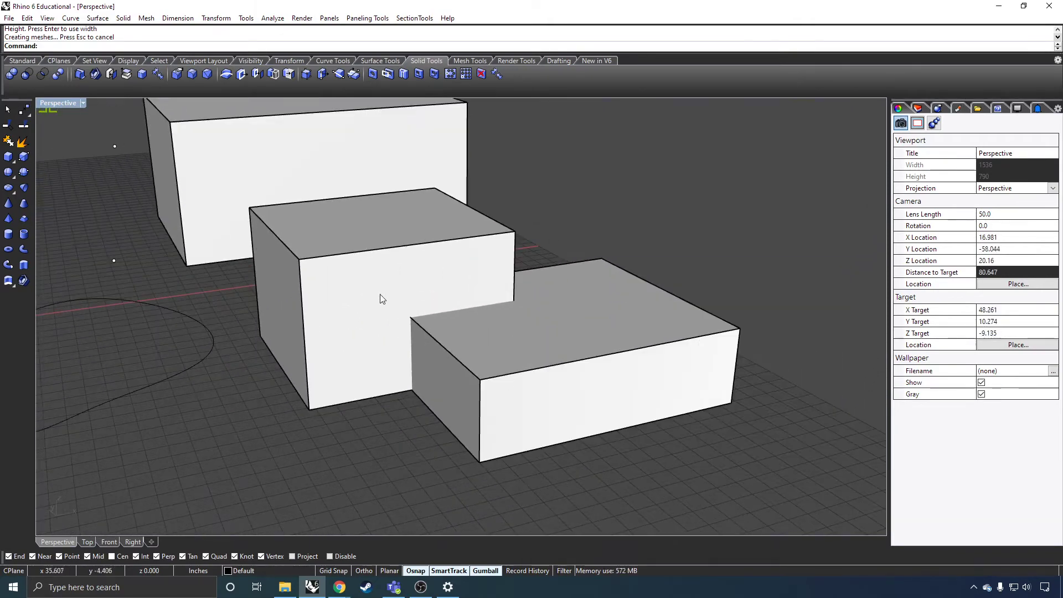
scroll(387, 310, "down", 4)
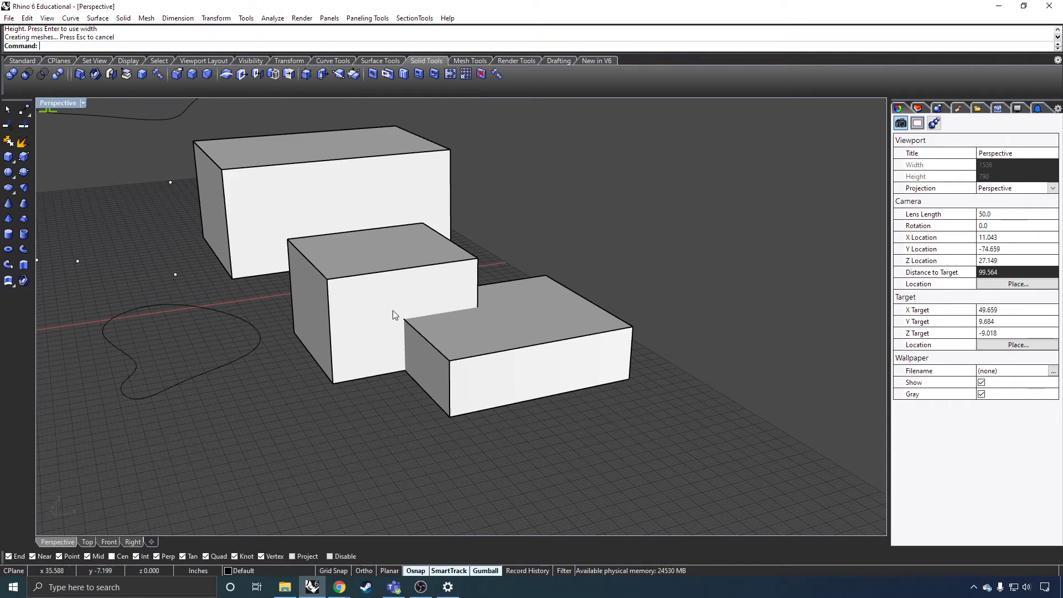
Move the low box along the Y axis until it is clear of the taller small box
left_click(470, 330)
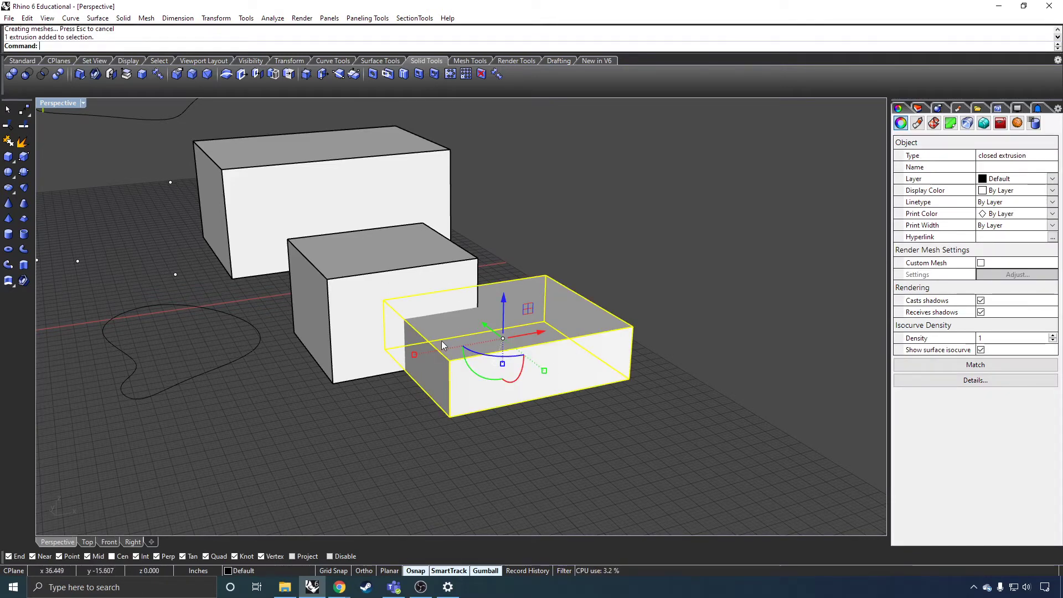
scroll(446, 334, "up", 5)
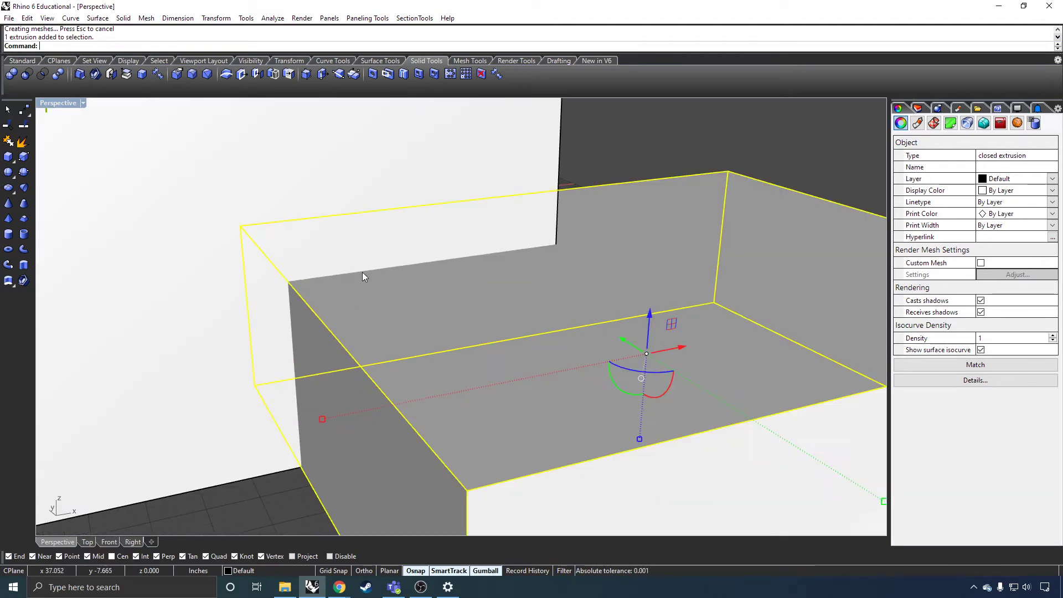
scroll(364, 276, "down", 5)
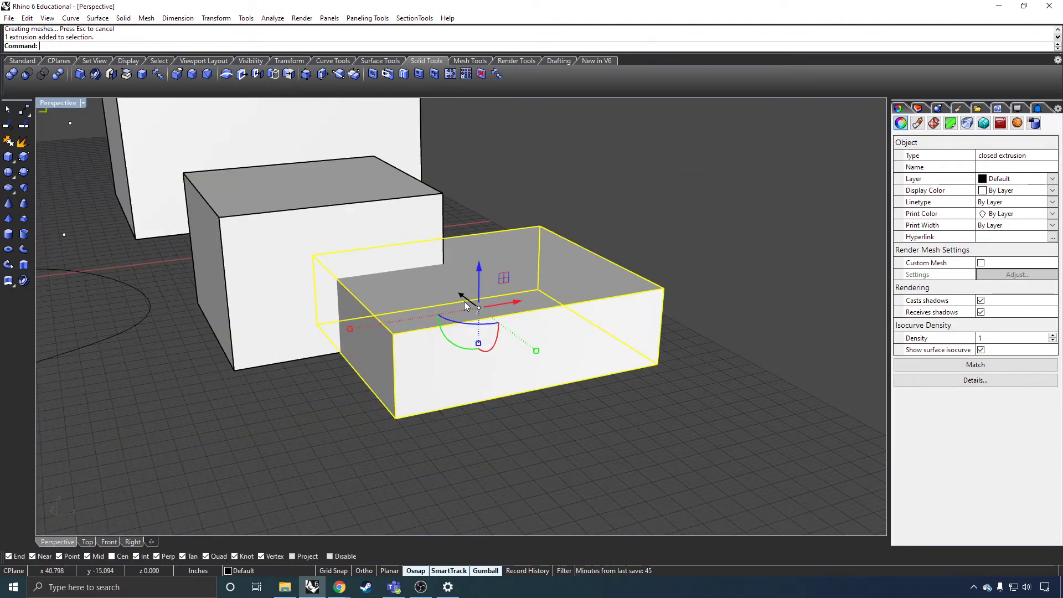
left_click_drag(464, 303, 560, 366)
left_click(507, 228)
right_click_drag(507, 228, 526, 238)
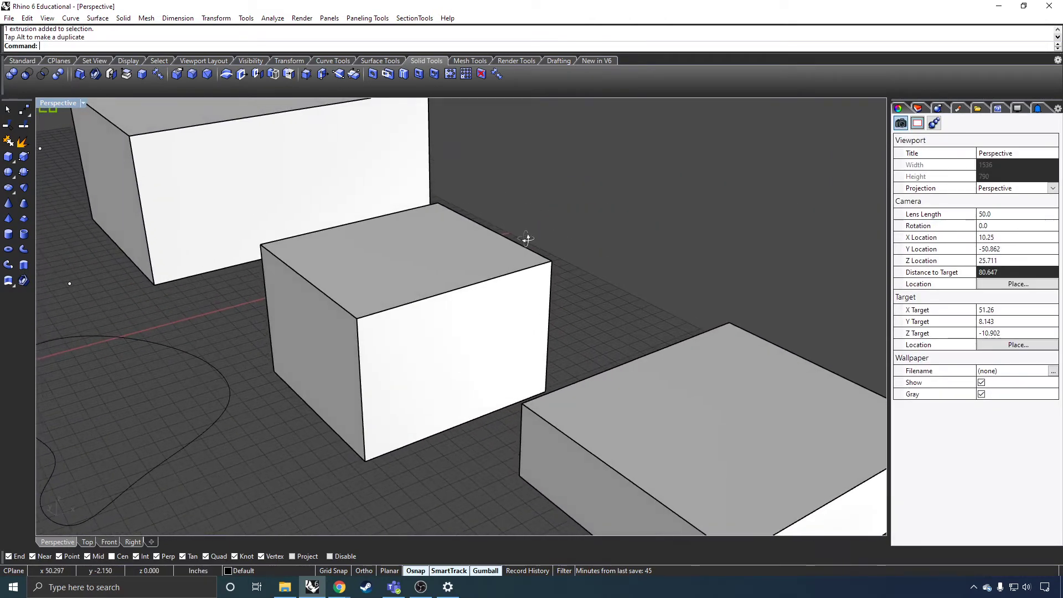
Move the low box back along the Y axis so that it overlaps the taller small box's corner
left_click(711, 467)
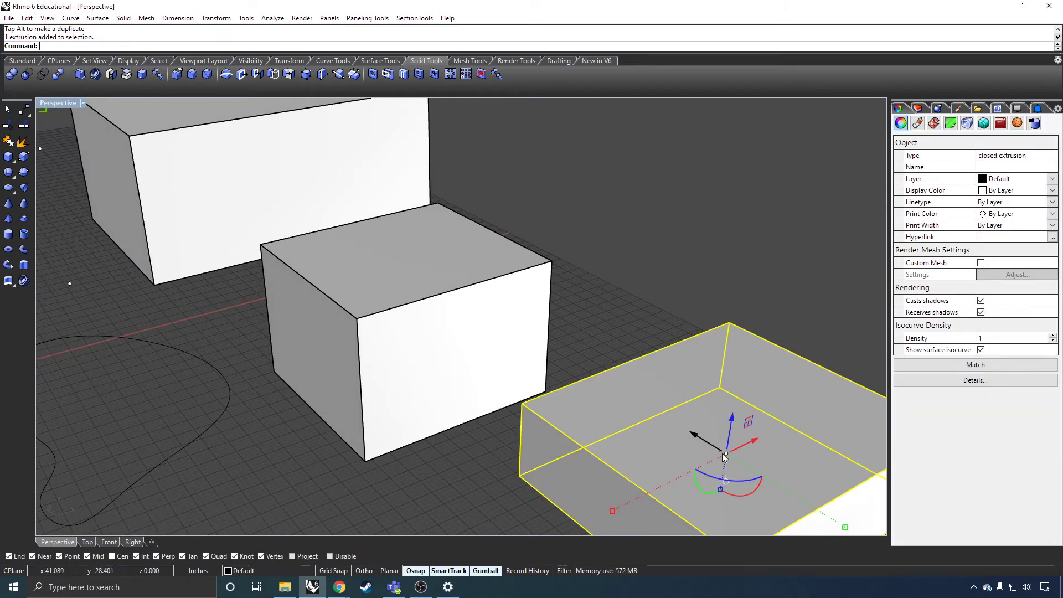
right_click_drag(692, 442, 607, 453)
left_click_drag(607, 453, 569, 403)
left_click(695, 344)
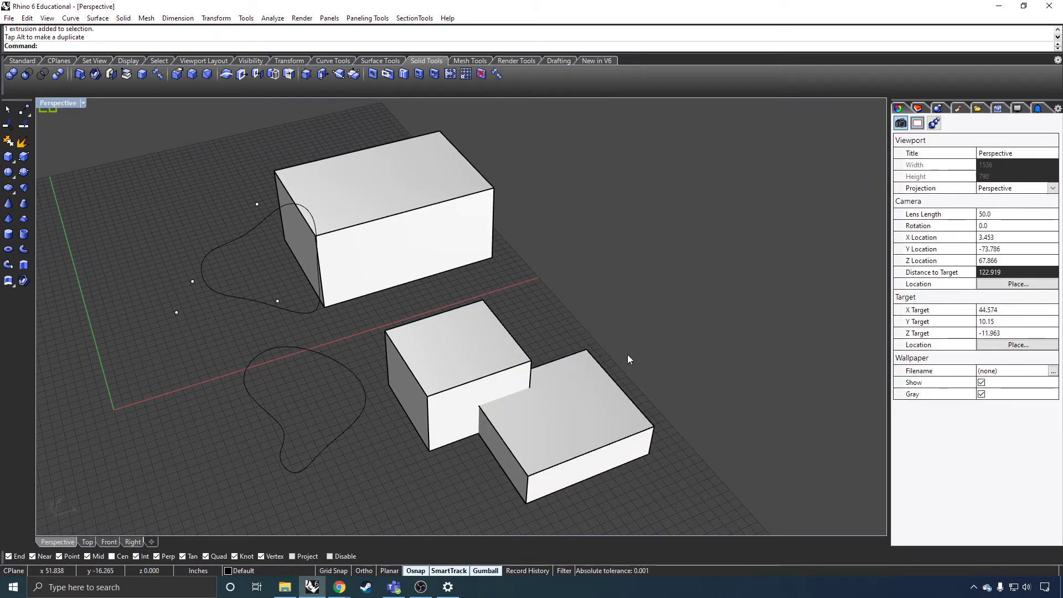
scroll(497, 434, "up", 6)
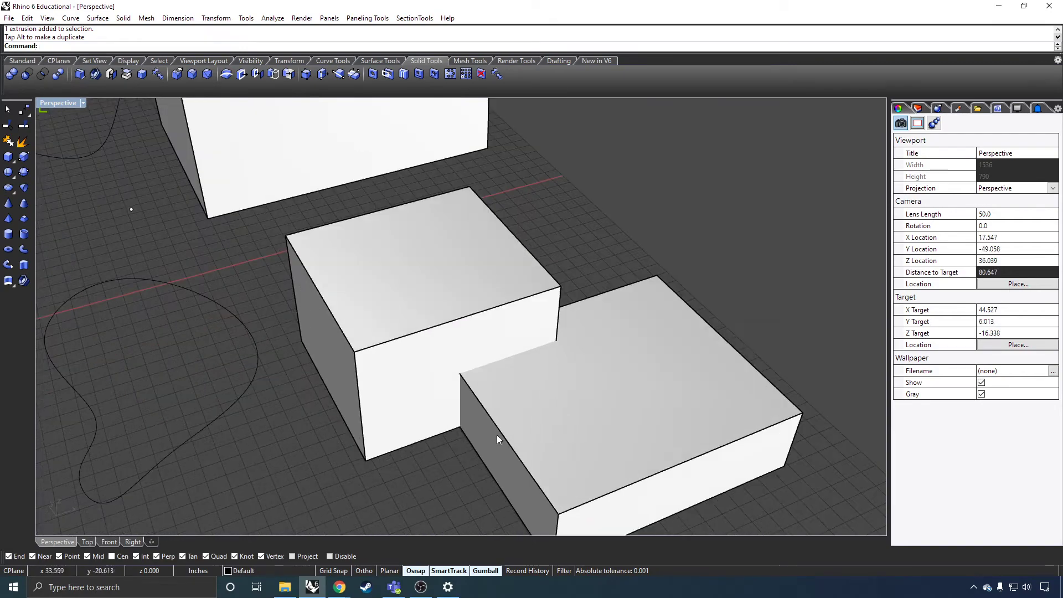
scroll(601, 316, "down", 4)
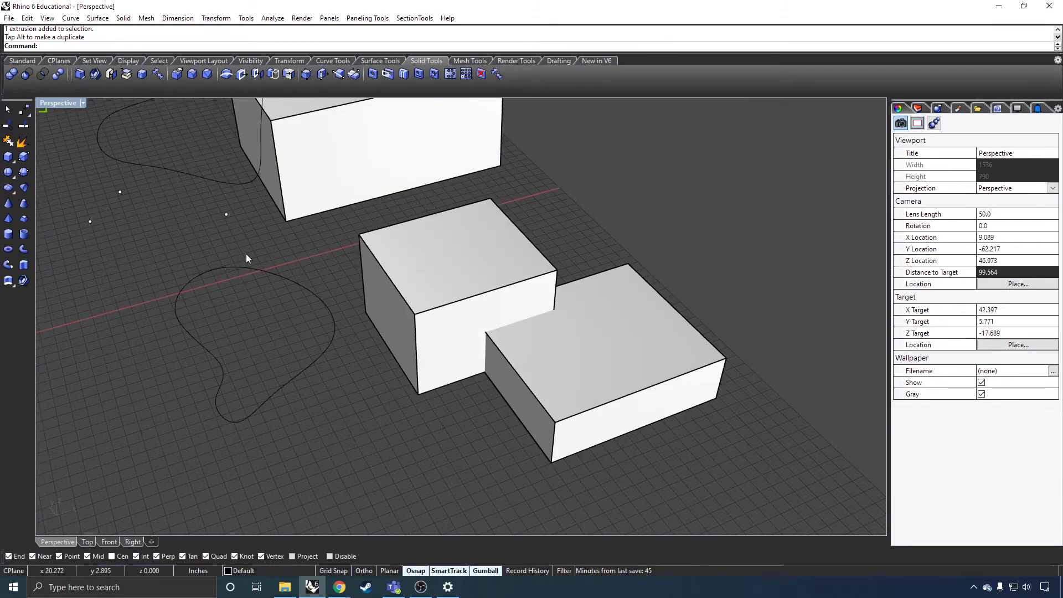
Raise the low box slightly off the ground plane along the Z axis
left_click(579, 332)
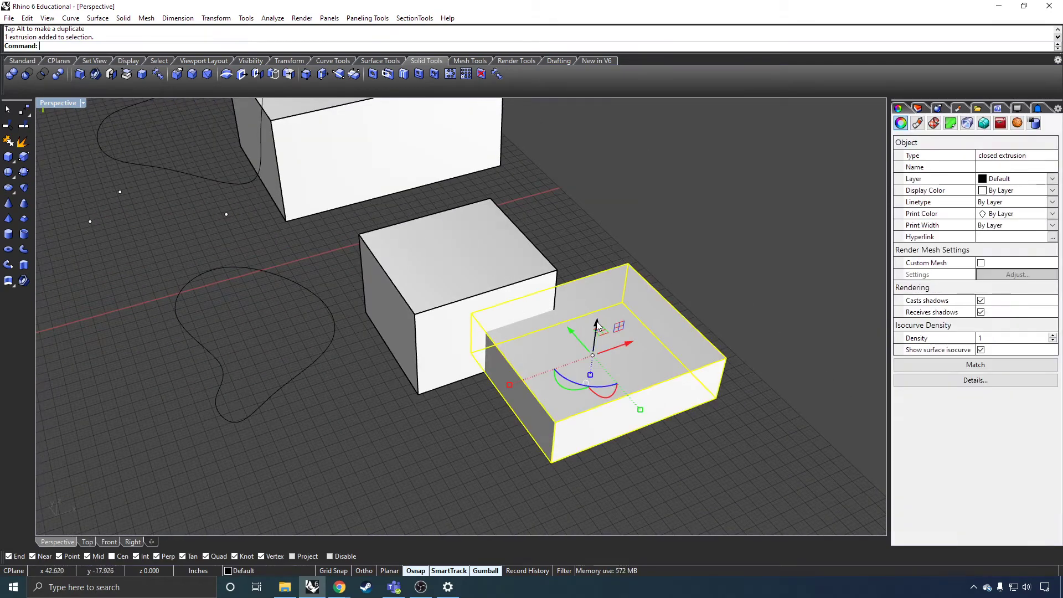
left_click_drag(598, 326, 602, 307)
left_click(710, 210)
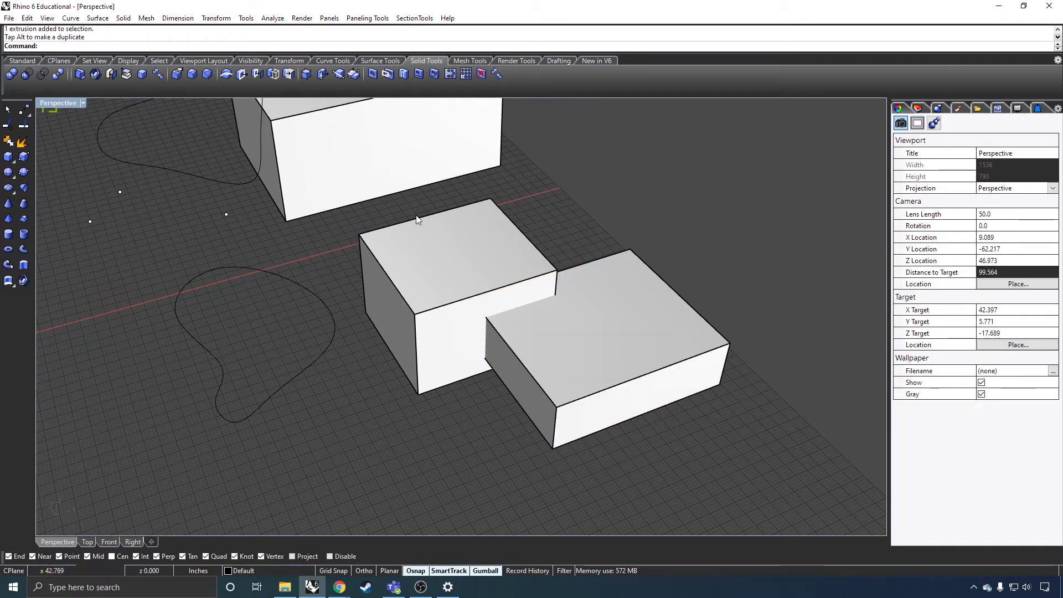
Create an elongated solid ellipsoid from its center and three axes, on the ground plane in front of the low box
left_click(8, 187)
left_click(712, 490)
left_click(839, 424)
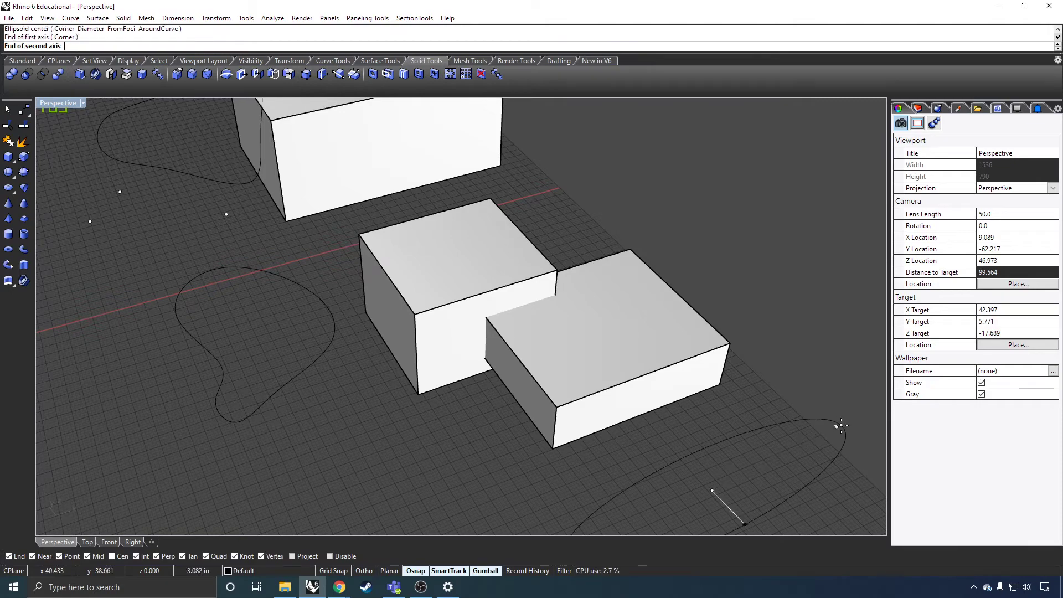
left_click(831, 412)
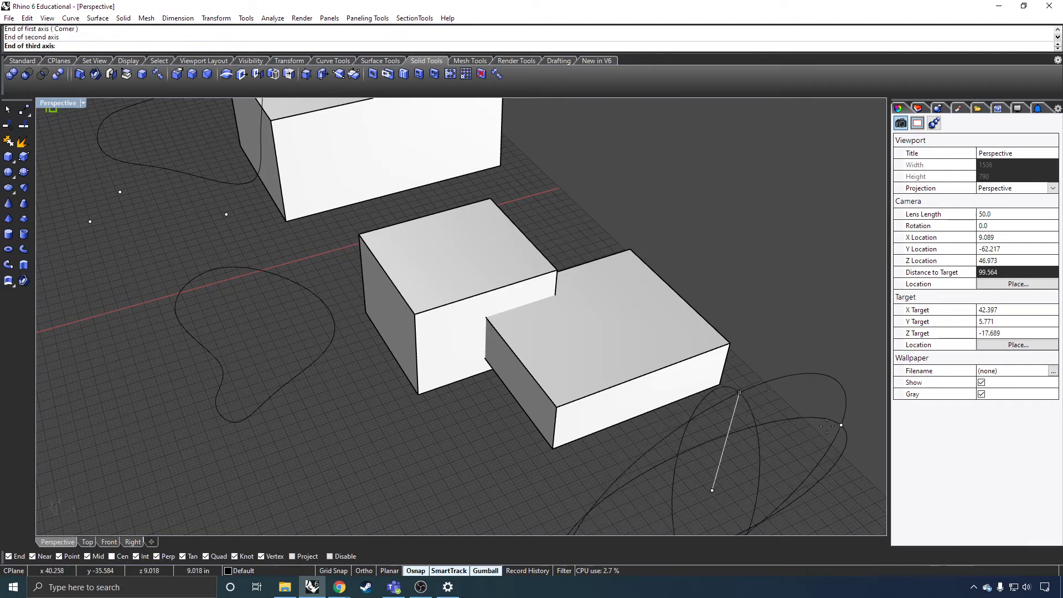
left_click(822, 416)
scroll(720, 404, "down", 5)
Raise the ellipsoid along the Z axis so that it intersects the far corner of the low box
left_click(722, 416)
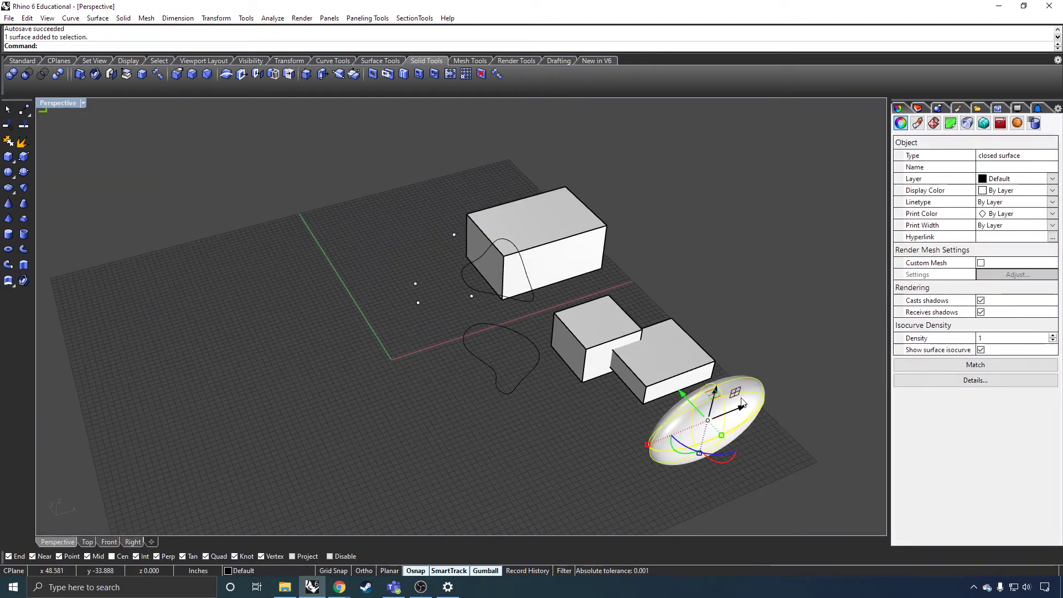
left_click_drag(714, 397, 717, 315)
left_click(759, 408)
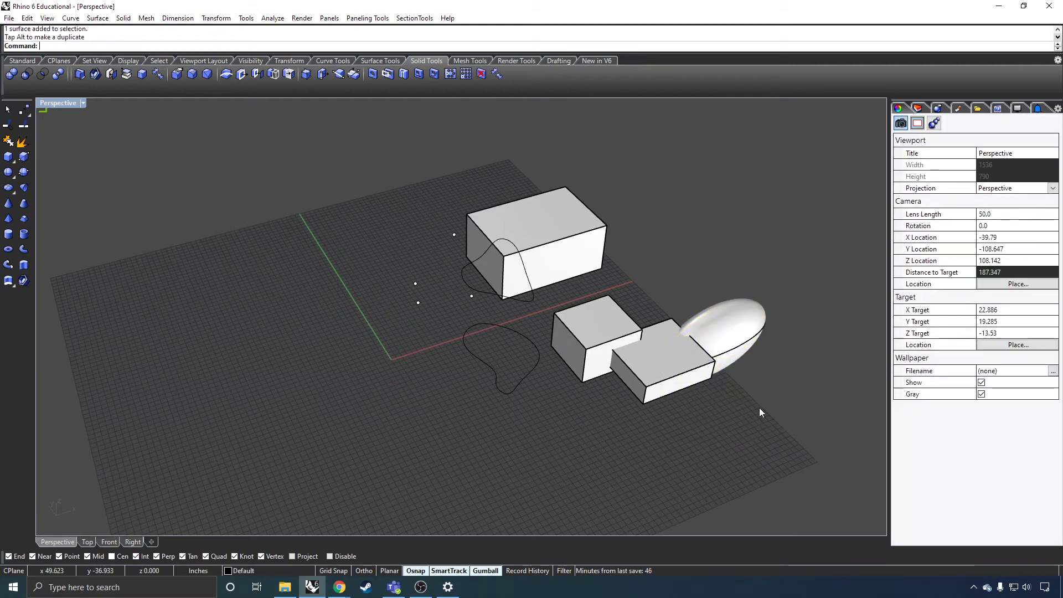
right_click_drag(759, 409, 637, 429)
left_click(635, 416)
left_click_drag(643, 353, 646, 339)
left_click(689, 278)
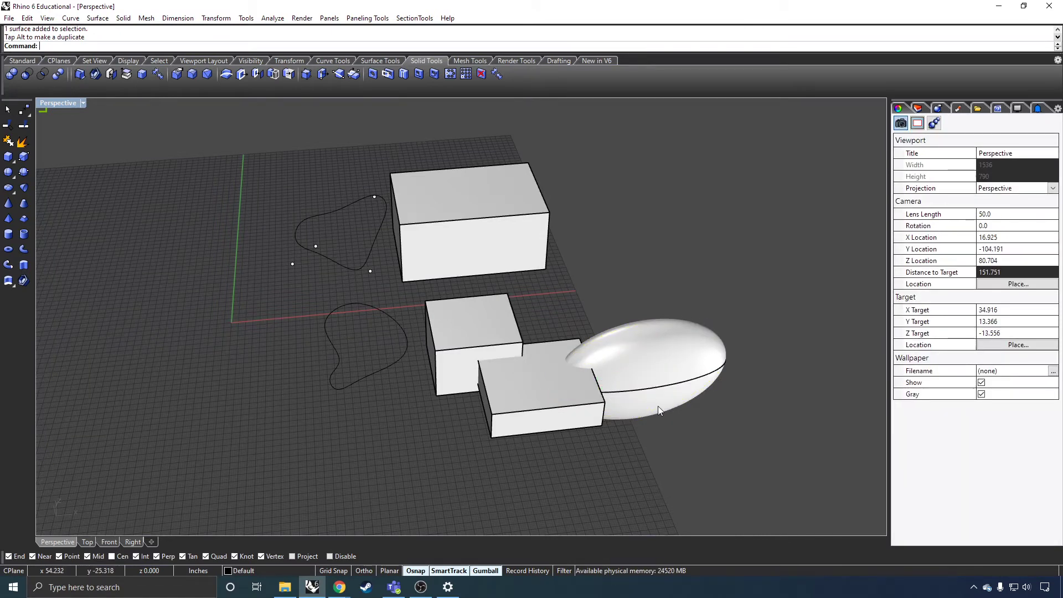
Join the taller small box and the overlapping low box into one solid with a Boolean union
scroll(679, 405, "down", 4)
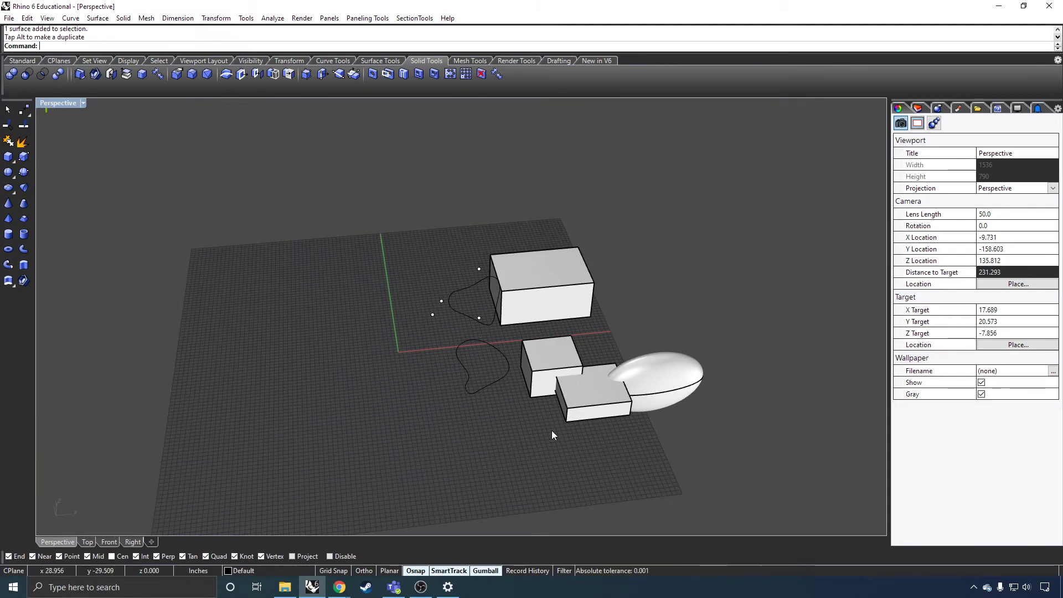
scroll(624, 415, "up", 4)
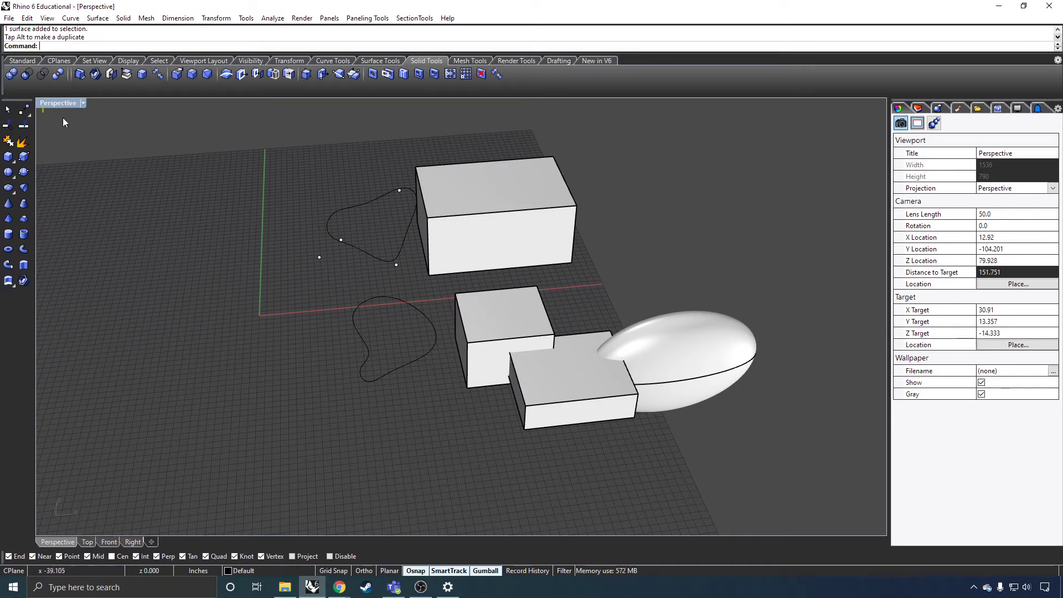
left_click(12, 76)
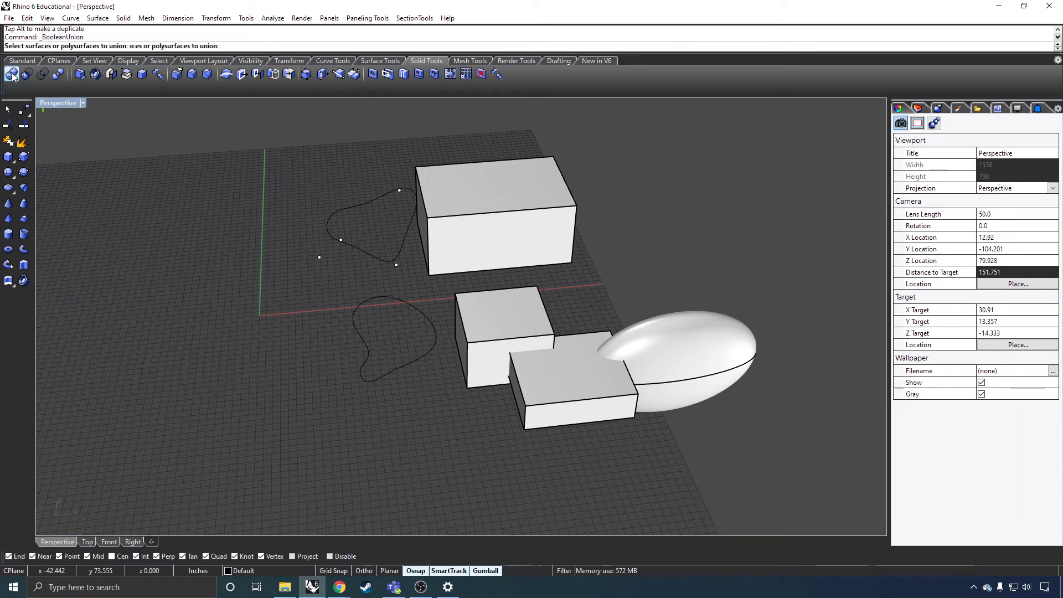
left_click(487, 328)
left_click(587, 400)
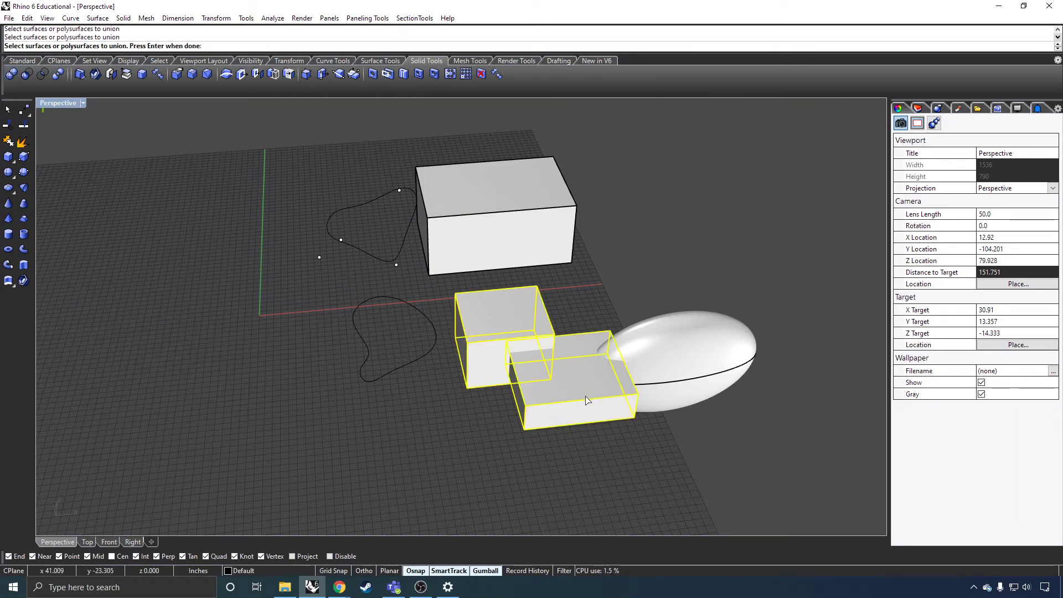
key("Return")
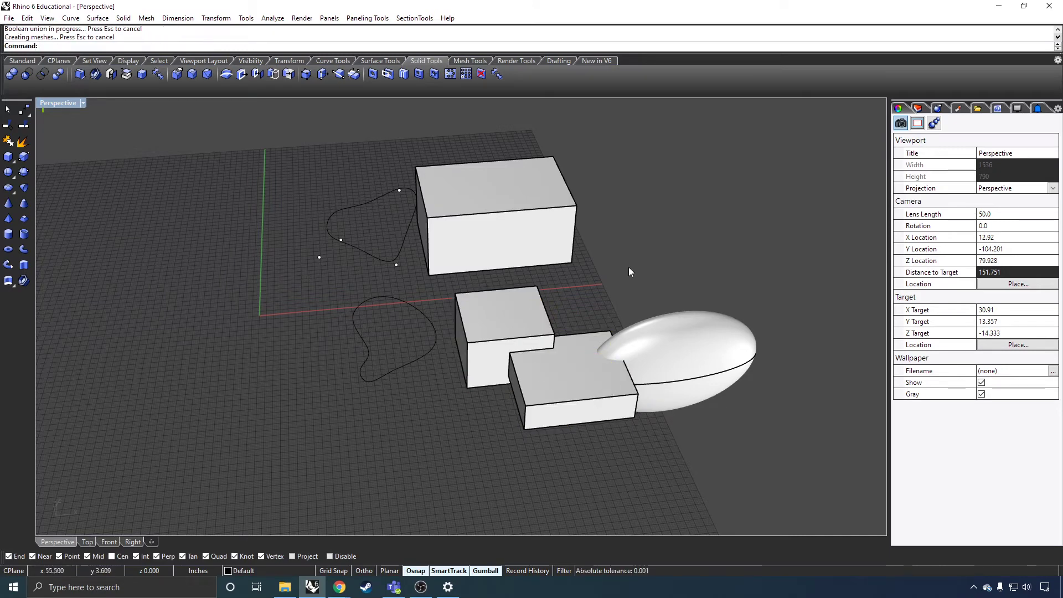
Select the united boxes and examine the merged solid around the overlapping corner
left_click(525, 361)
left_click_drag(579, 383, 619, 411)
left_click(606, 489)
scroll(582, 403, "up", 5)
left_click(581, 402)
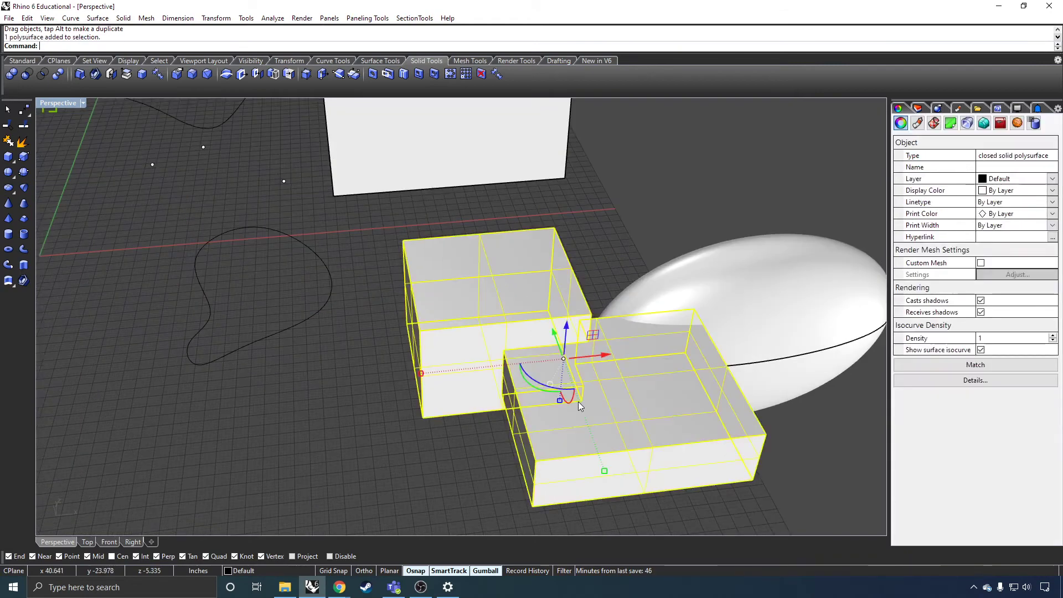
scroll(591, 375, "down", 4)
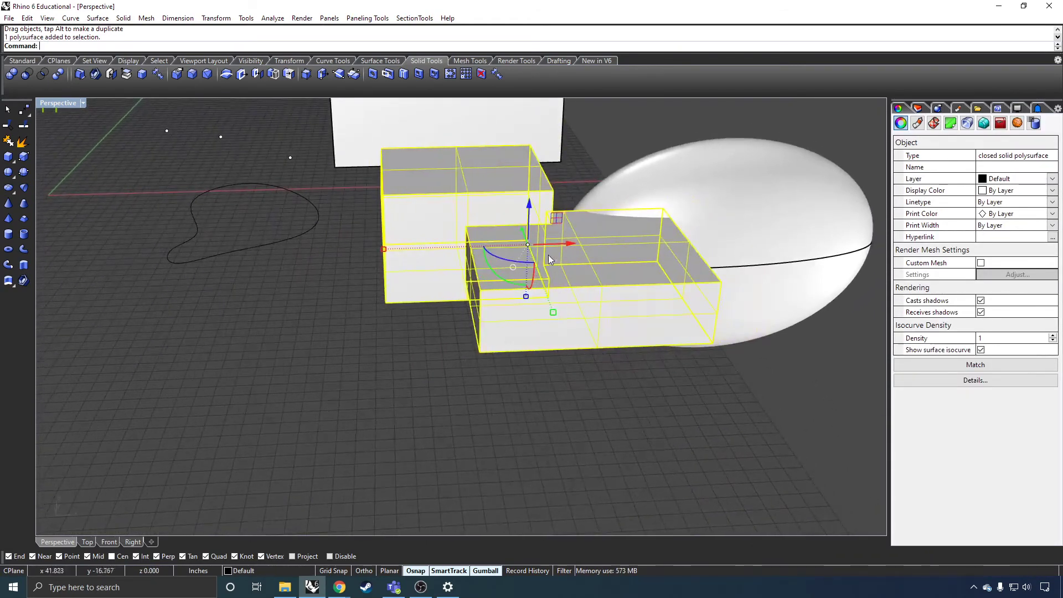
left_click(217, 224)
Inspect the inside of the merged solid's overlap in Ghosted display, and return the viewport to Shaded display
left_click(83, 103)
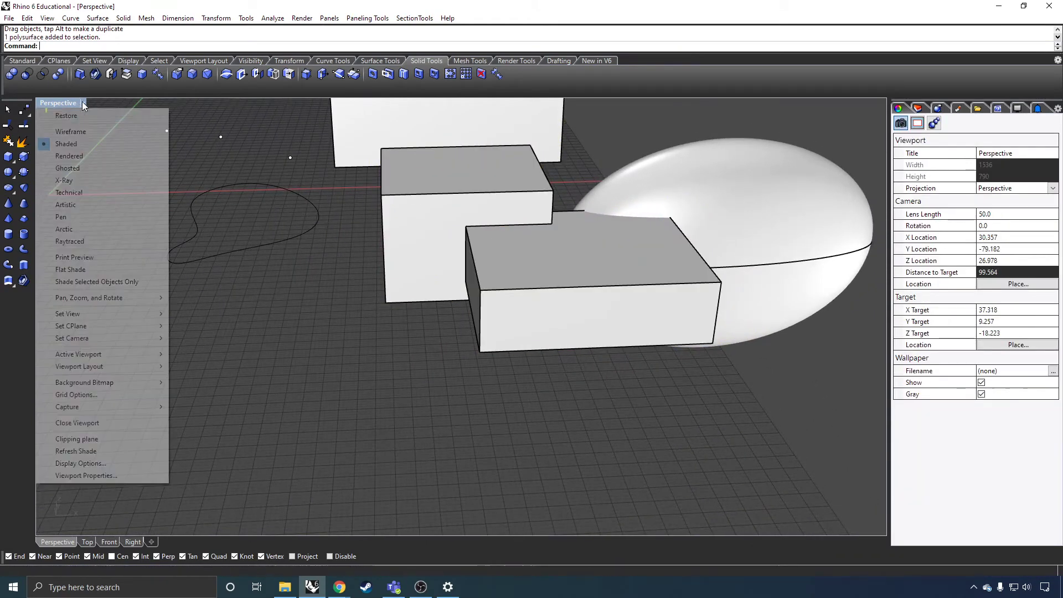
left_click(82, 170)
mouse_move(415, 252)
right_mouse_down()
mouse_move(454, 250)
mouse_move(424, 259)
right_mouse_up()
right_click_drag(625, 294, 530, 310, "shift")
scroll(450, 304, "up", 4)
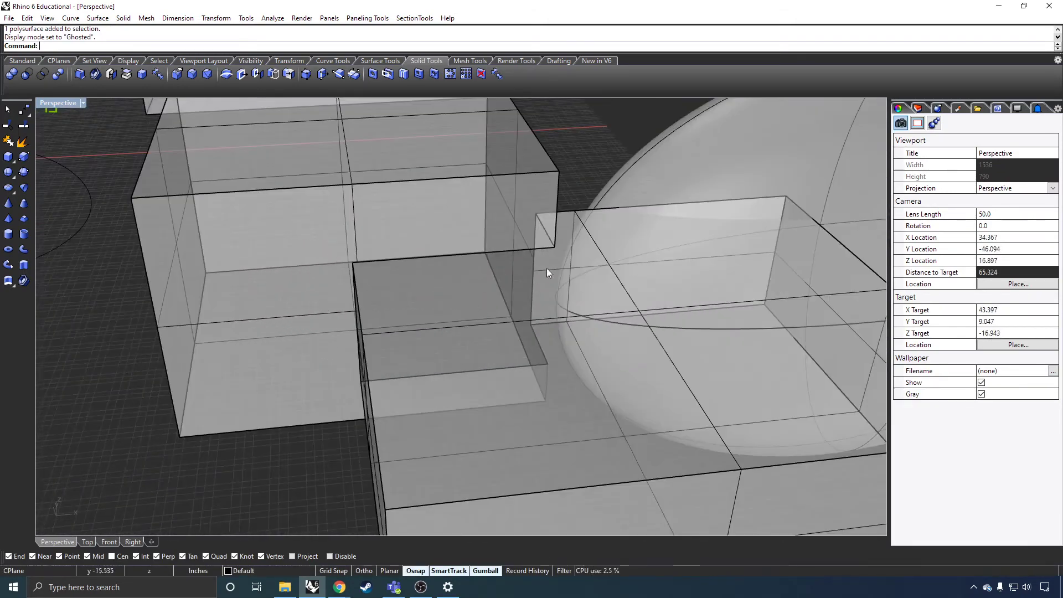
scroll(548, 279, "down", 3)
right_click_drag(566, 274, 536, 309)
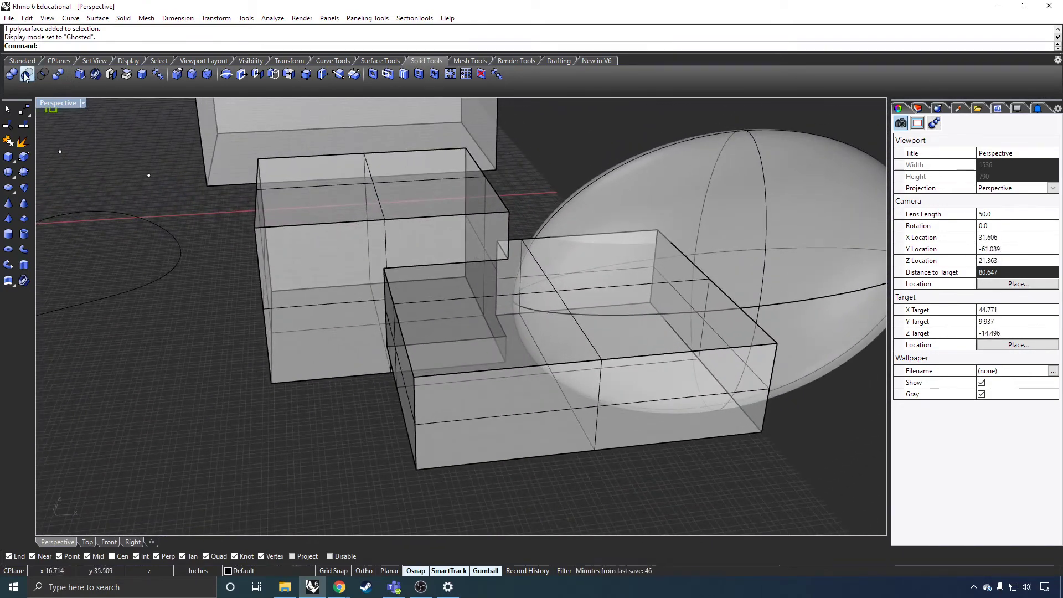
left_click(83, 103)
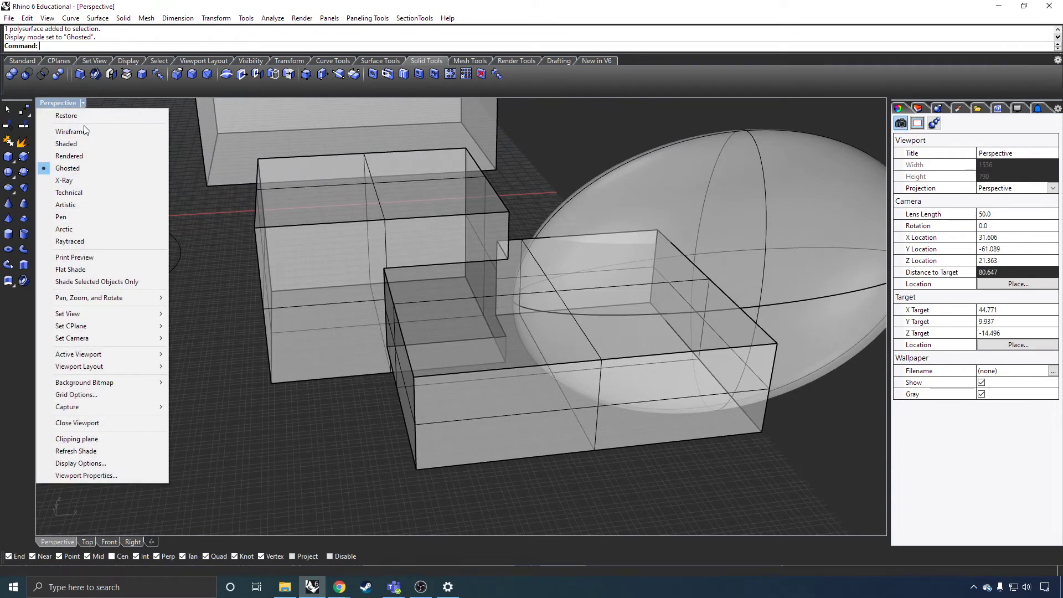
left_click(69, 142)
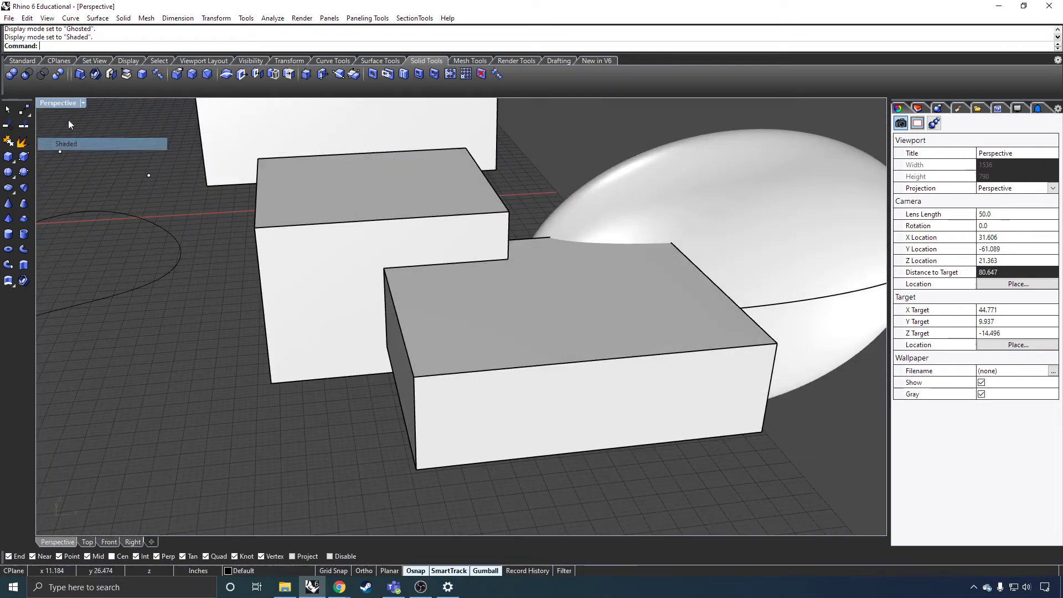
Subtract the ellipsoid from the merged boxes with a Boolean difference, keeping the ellipsoid with DeleteInput set to No
left_click(39, 79)
scroll(89, 171, "down", 4)
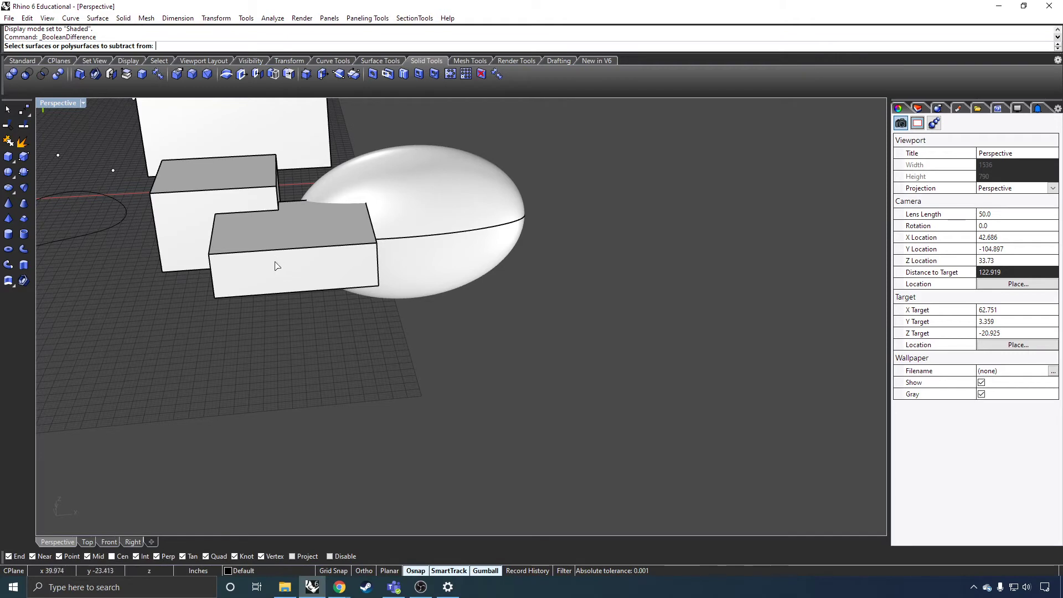
left_click(268, 232)
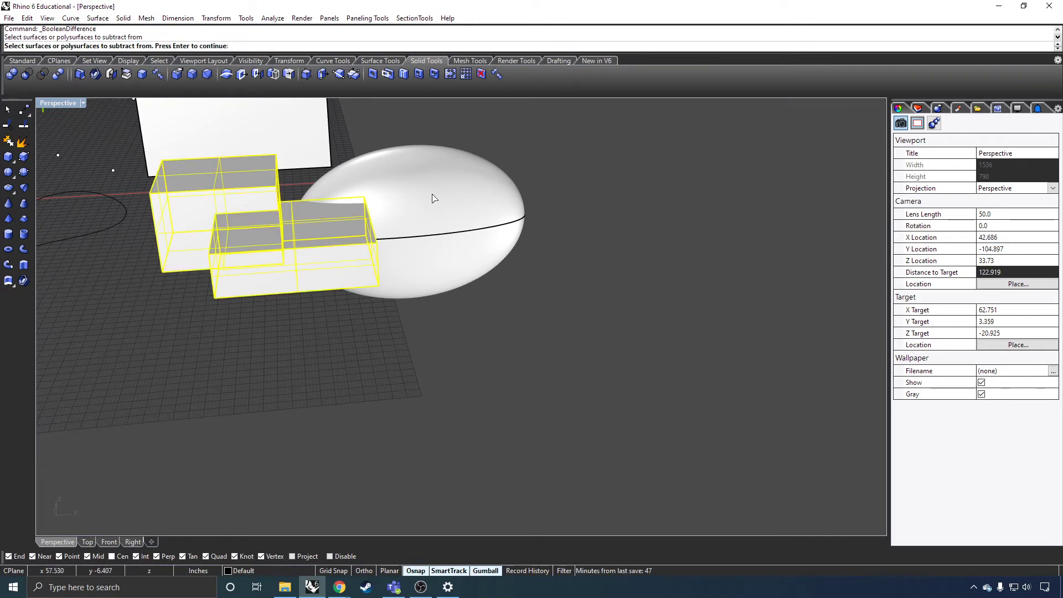
key("Return")
left_click(449, 193)
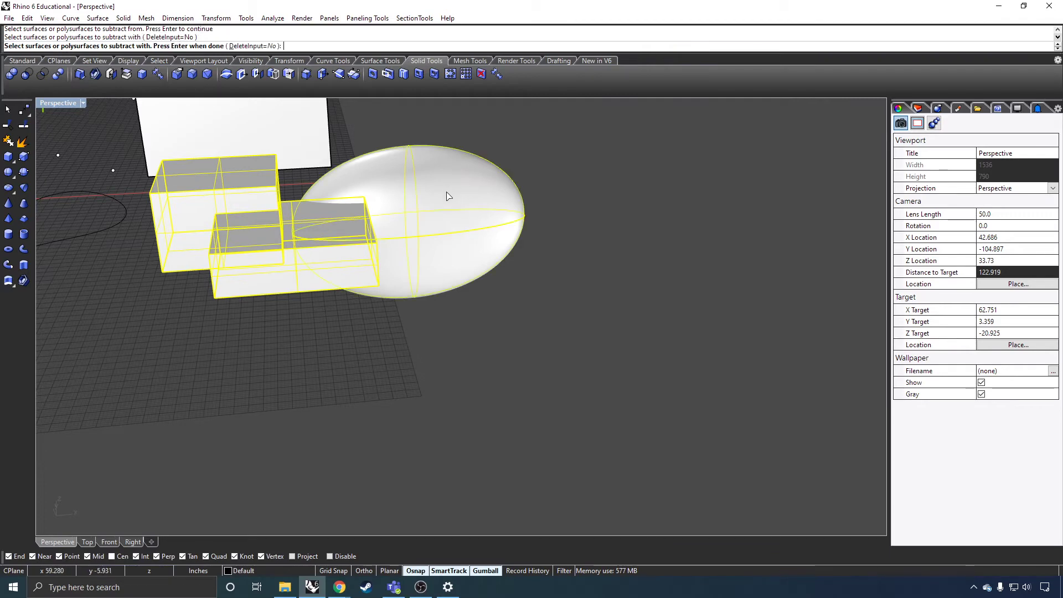
key("Return")
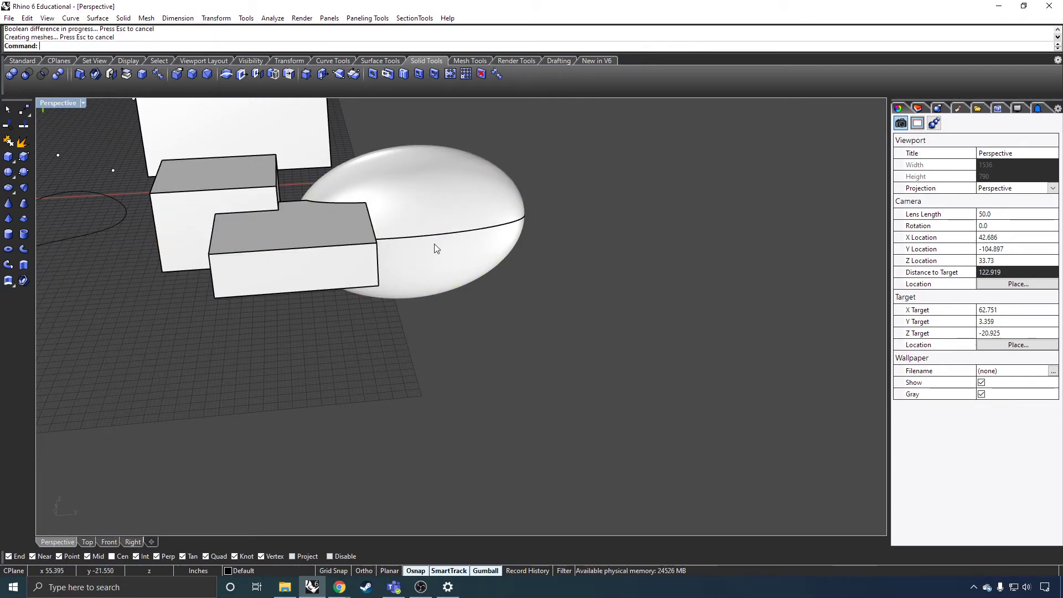
Move the ellipsoid along the X axis clear of the cut corner, and reposition it to overlap the low box's uncut front corner
right_click_drag(434, 244, 433, 272)
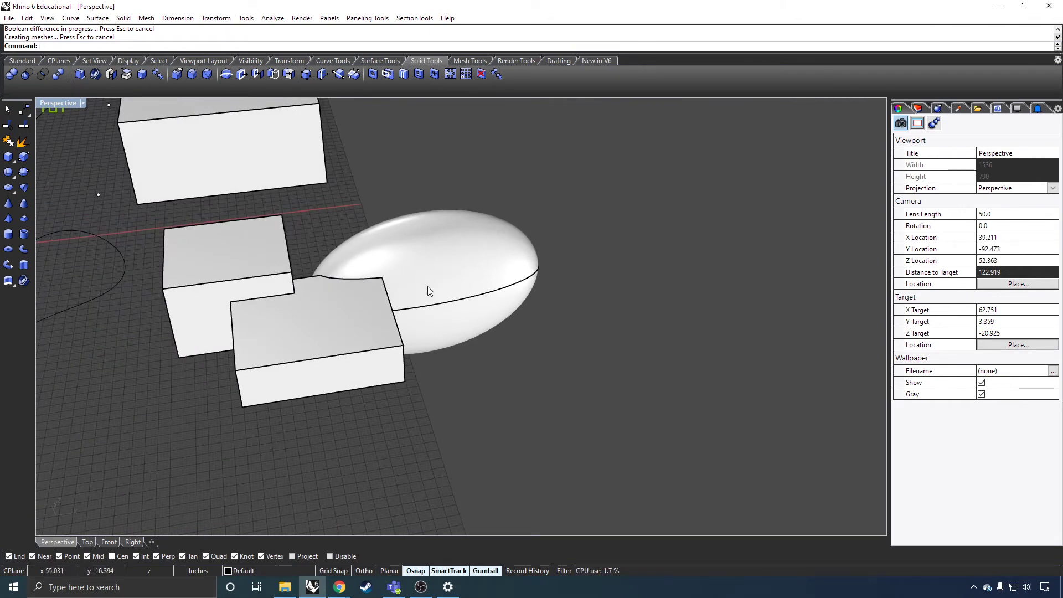
left_click(458, 292)
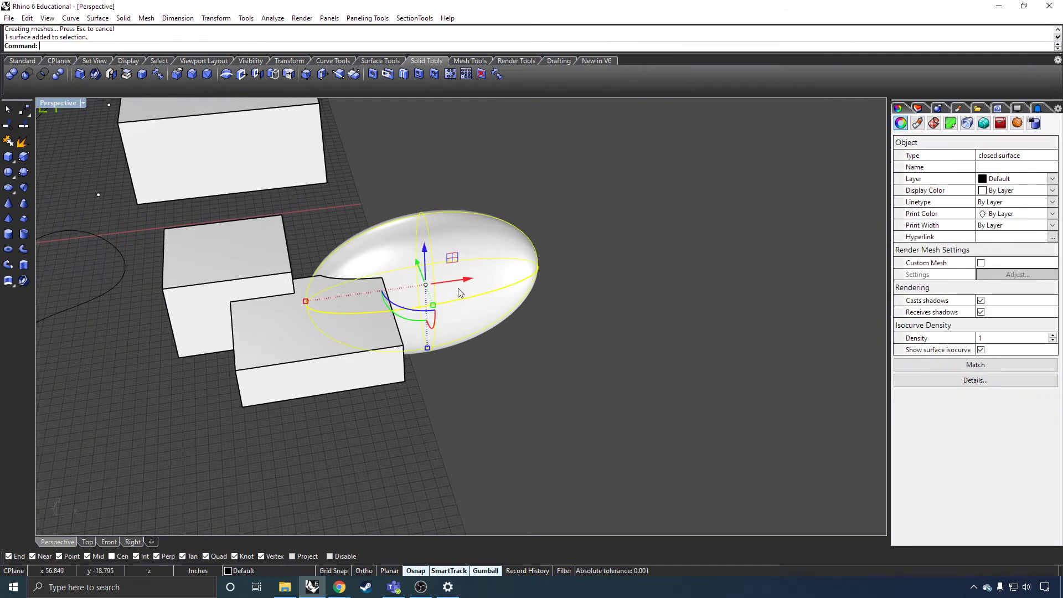
left_click_drag(461, 280, 619, 273)
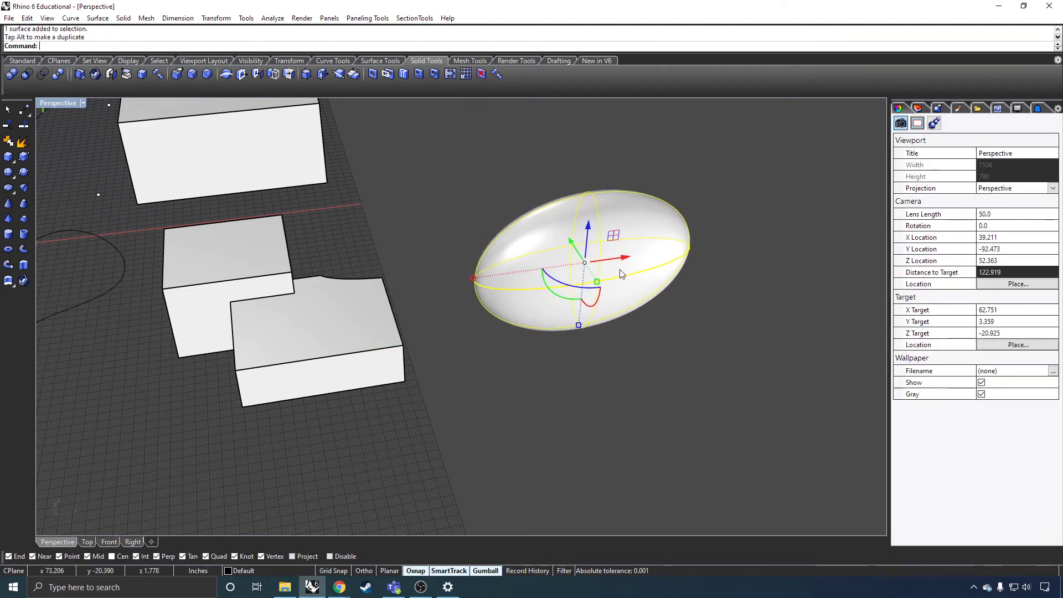
right_click_drag(620, 273, 238, 168)
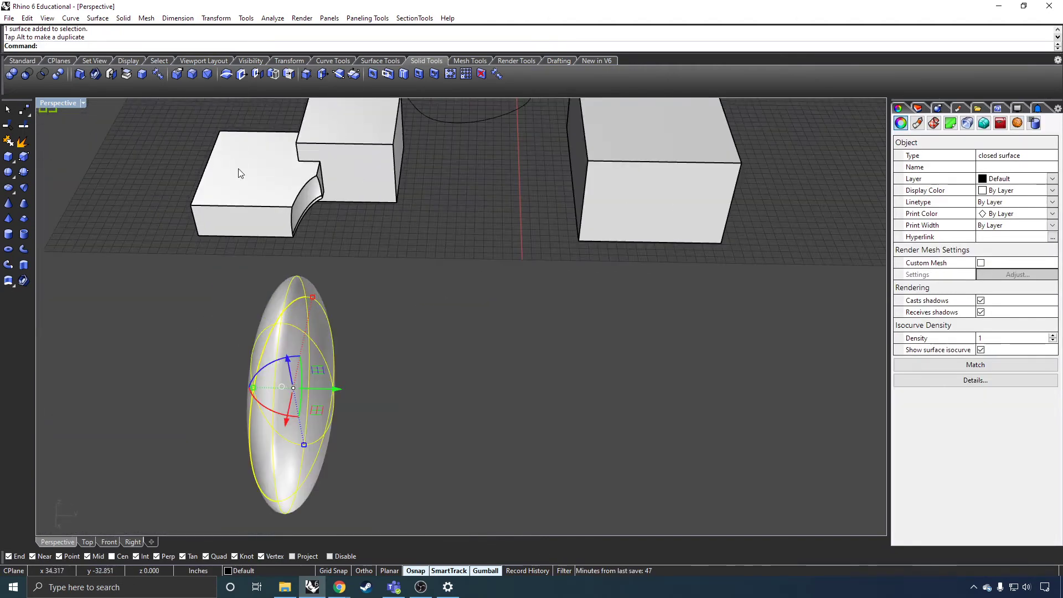
left_click_drag(316, 409, 299, 240)
left_click(344, 247)
Subtract the ellipsoid from the merged solid with DeleteInput turned on, and undo that Boolean difference
right_click(344, 243)
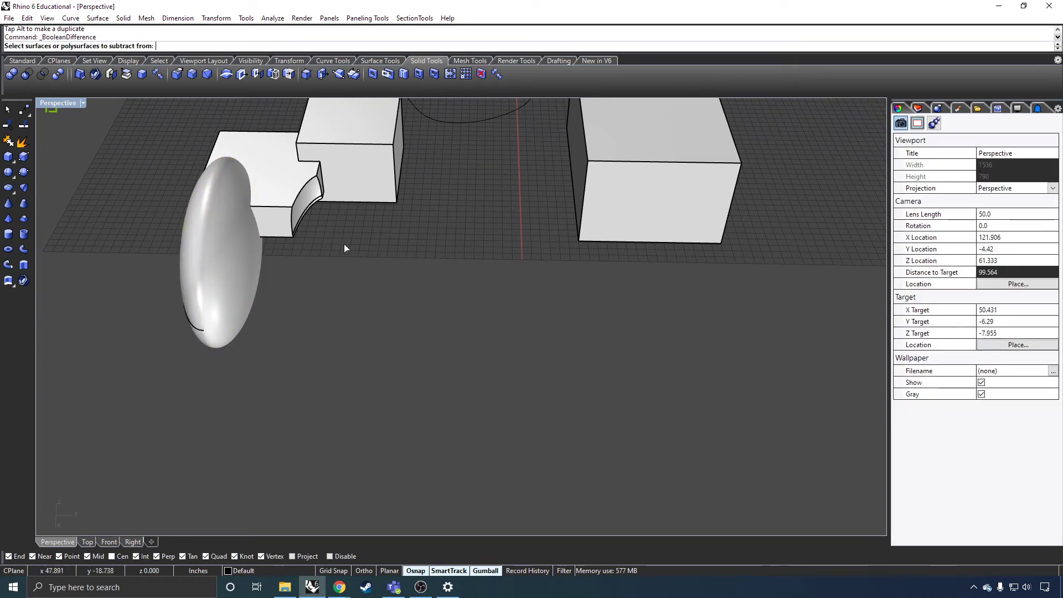
left_click(344, 173)
right_click(220, 280)
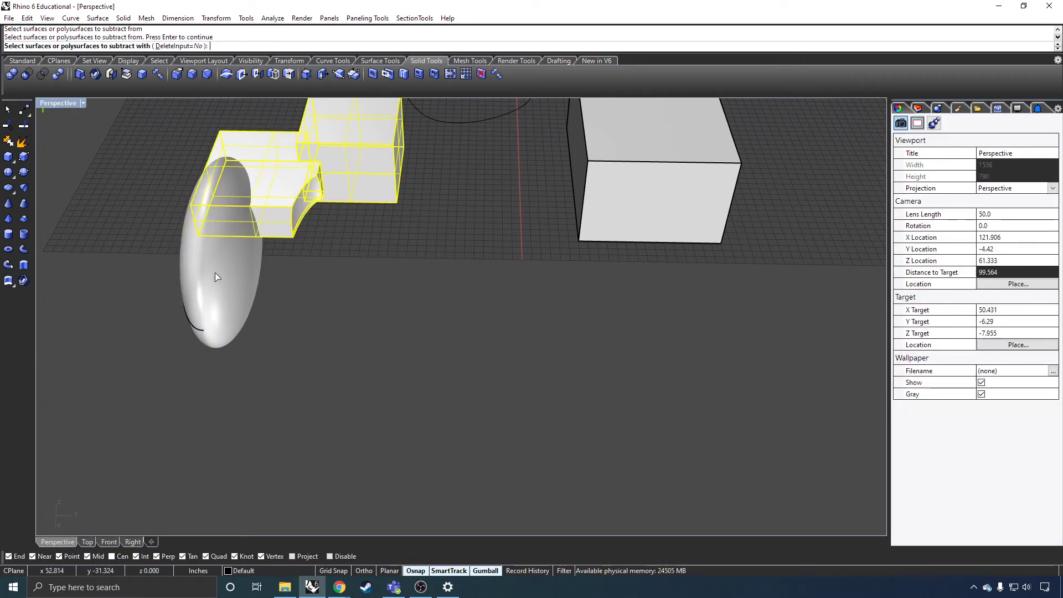
left_click(216, 273)
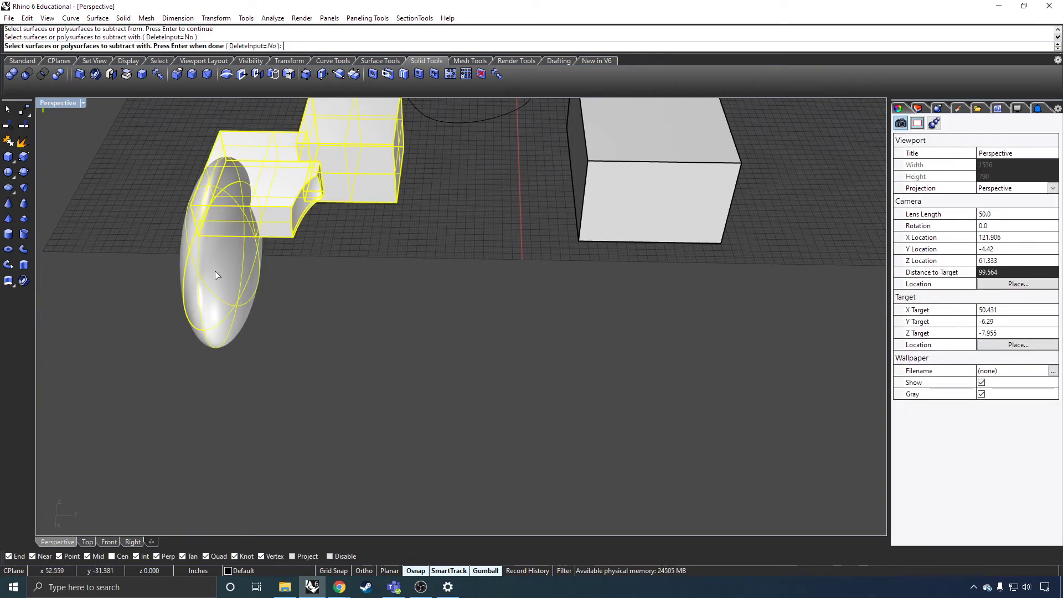
left_click(254, 46)
right_click(435, 242)
right_click_drag(432, 244, 470, 310)
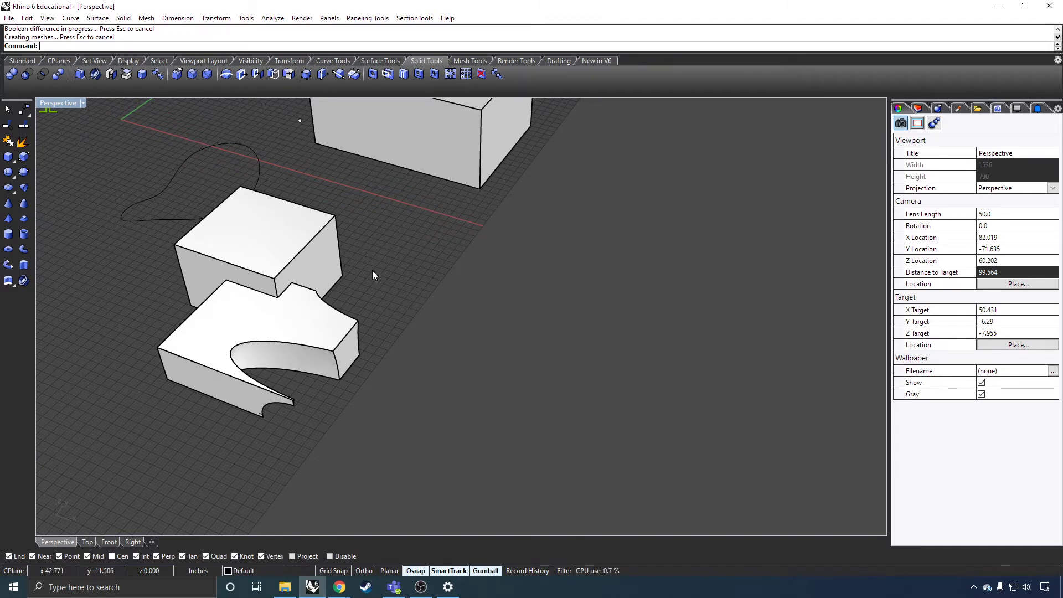
key("ctrl+z")
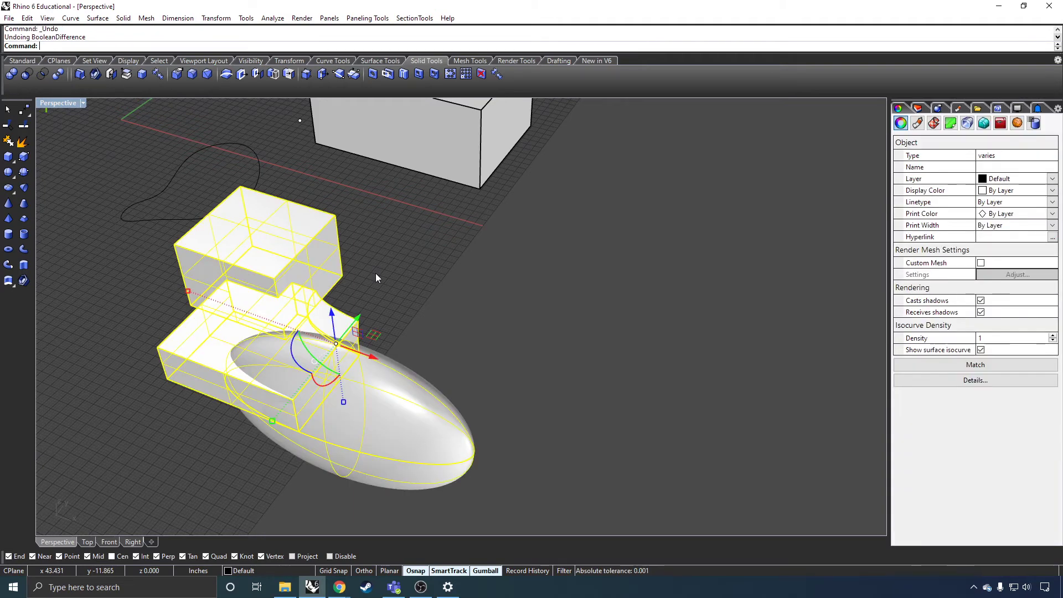
key("Escape")
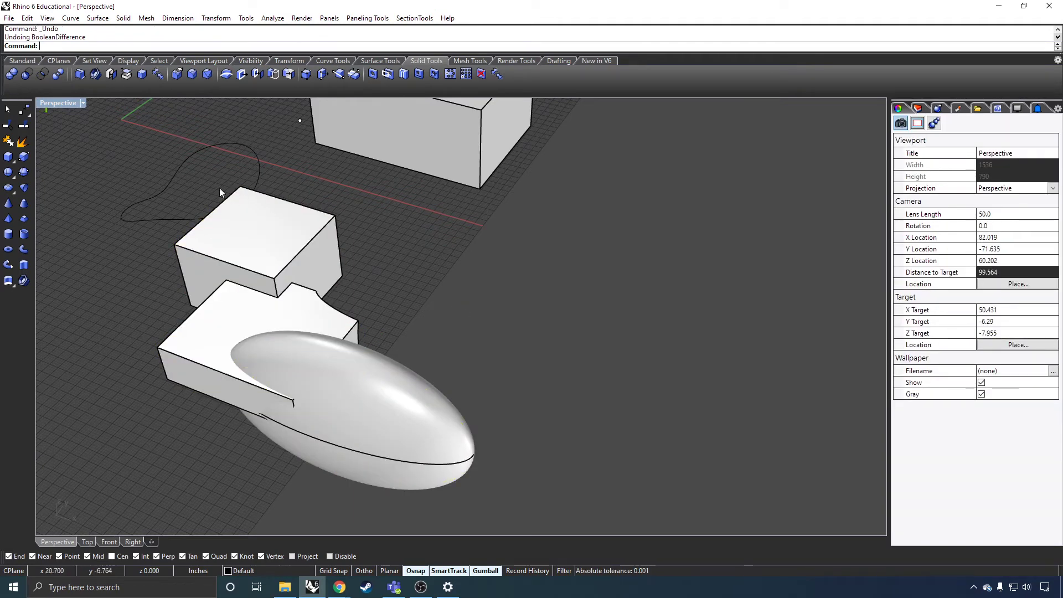
Create the Boolean intersection of the merged solid and the ellipsoid, and undo it
left_click(43, 76)
left_click(285, 253)
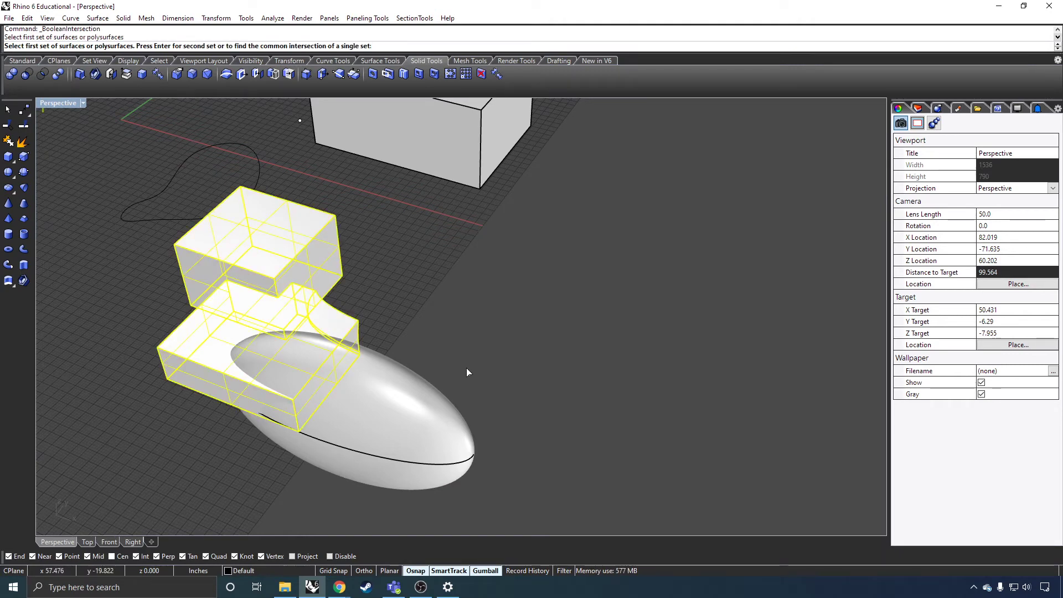
key("Return")
left_click(404, 441)
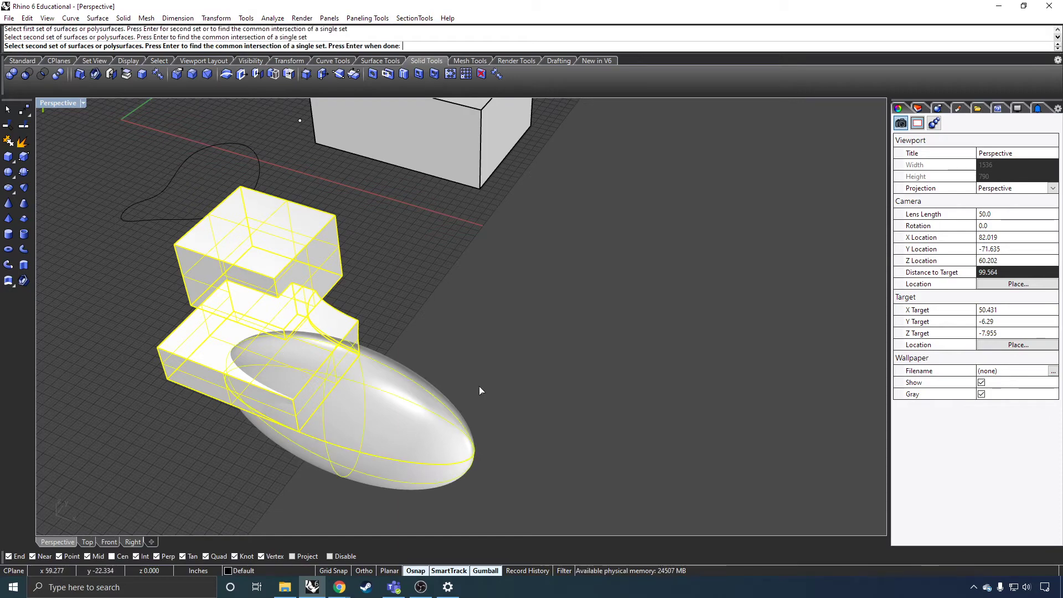
key("Return")
right_click_drag(290, 424, 529, 343)
key("ctrl+z")
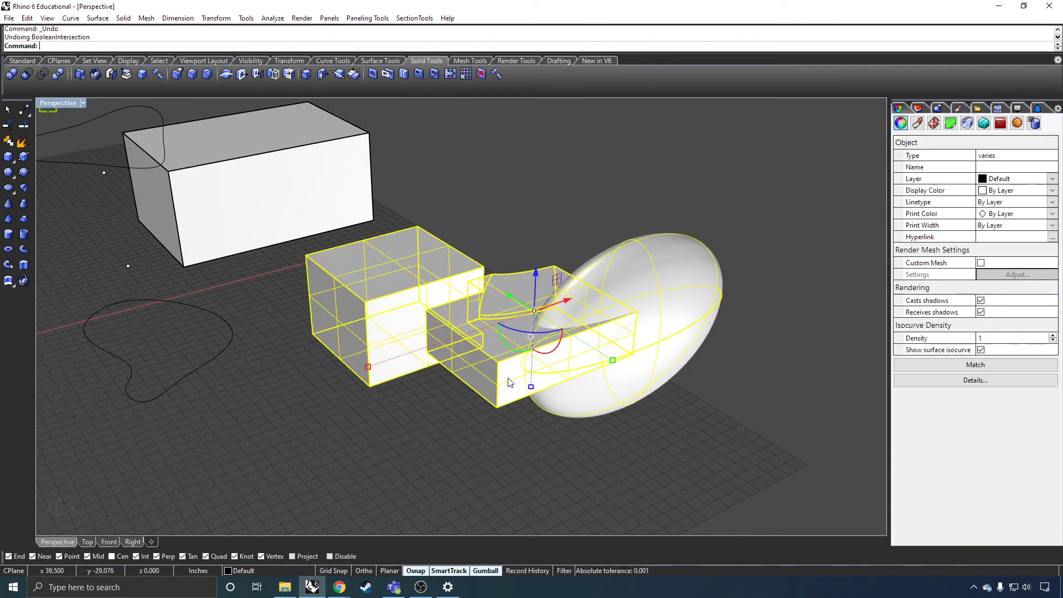
right_click_drag(510, 380, 605, 192)
left_click(605, 193)
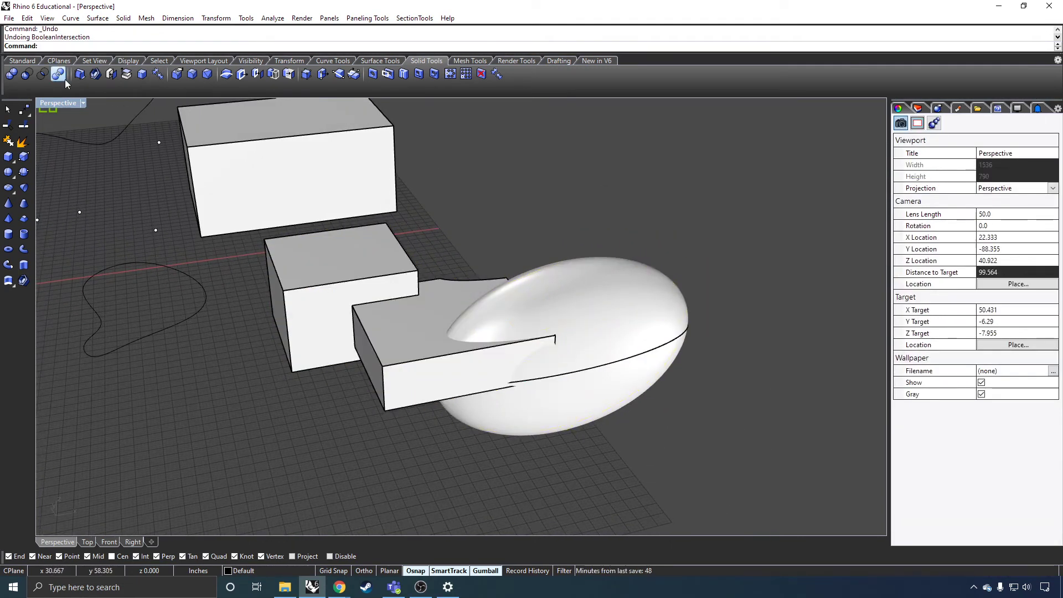
Split the merged solid with a Boolean split, using the ellipsoid as the cutting object
left_click(58, 73)
left_click(402, 345)
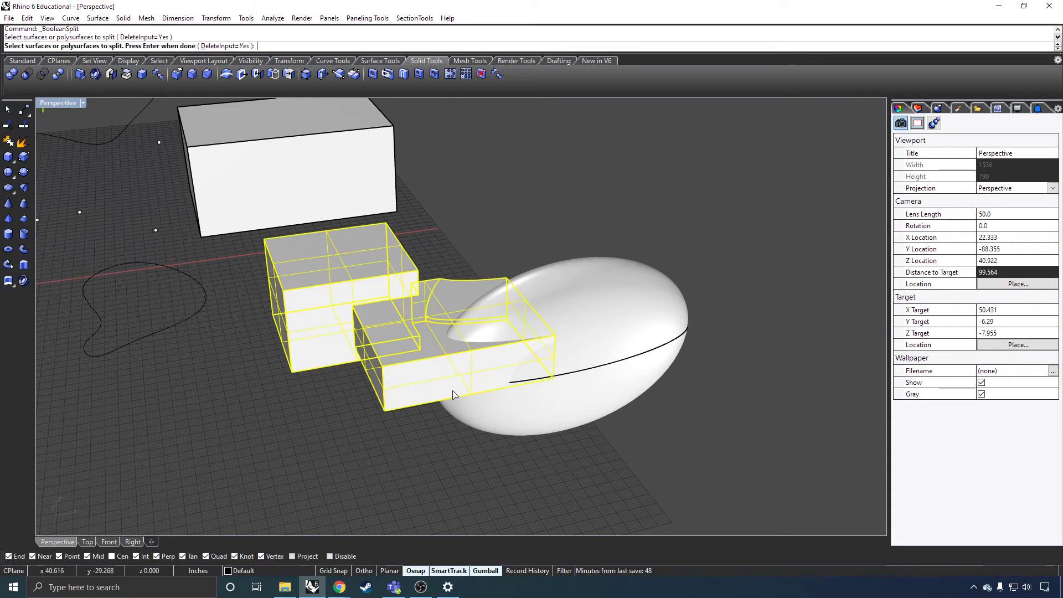
key("Return")
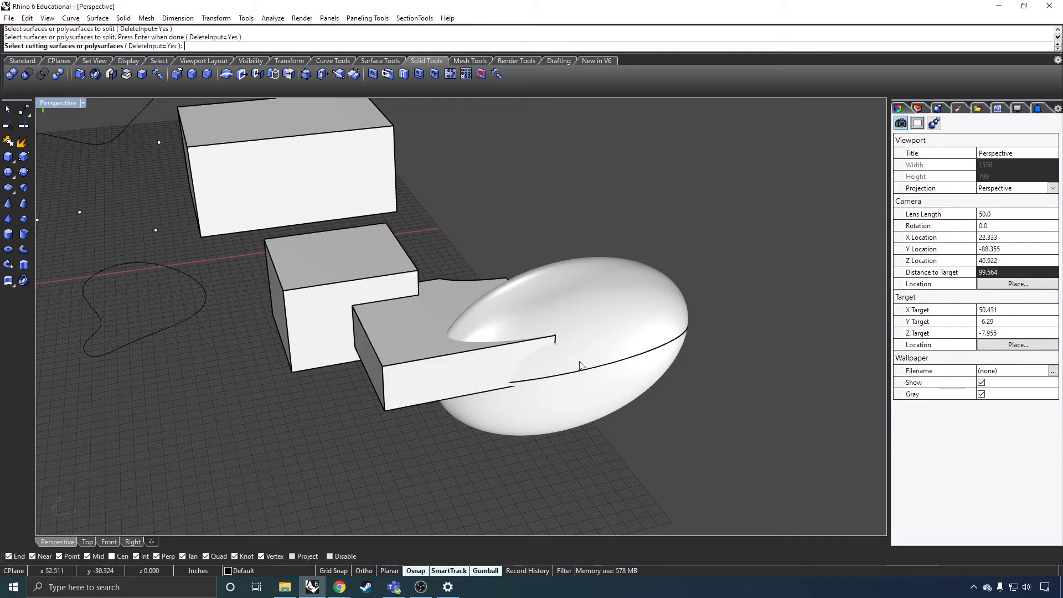
left_click(578, 310)
key("Return")
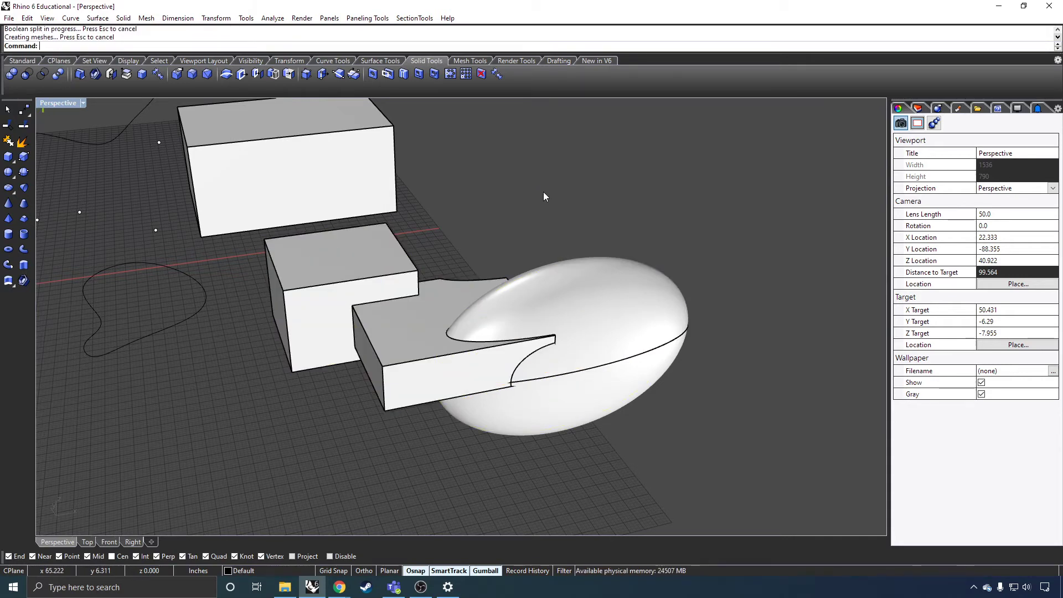
Move the ellipsoid well away from the split solid, exposing the cut at the low box's corner, and deselect it
left_click(504, 325)
scroll(504, 325, "down", 2)
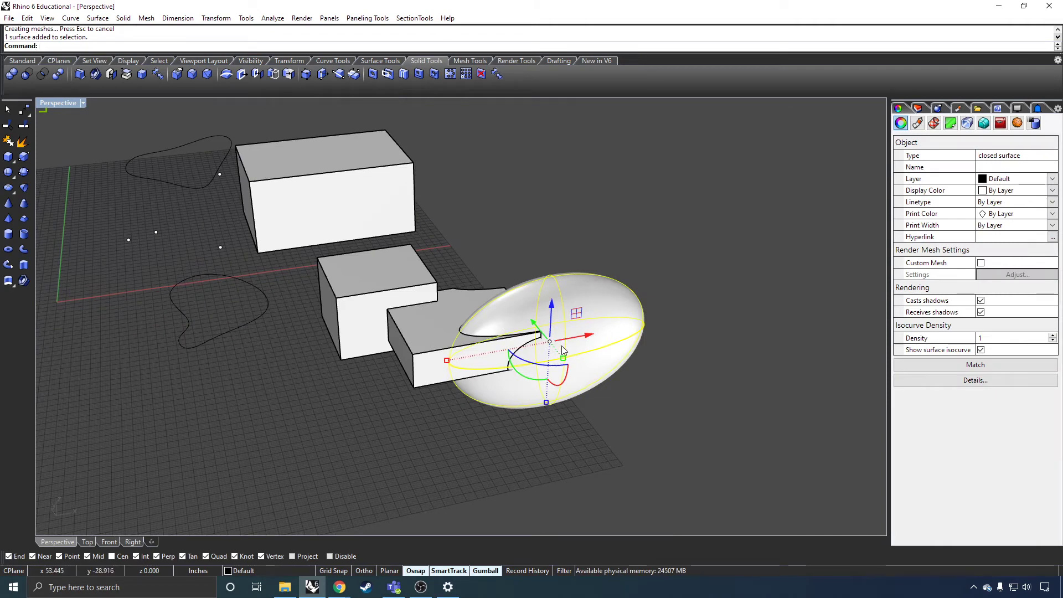
right_click_drag(563, 350, 550, 379)
left_click_drag(551, 379, 658, 239)
left_click(560, 403)
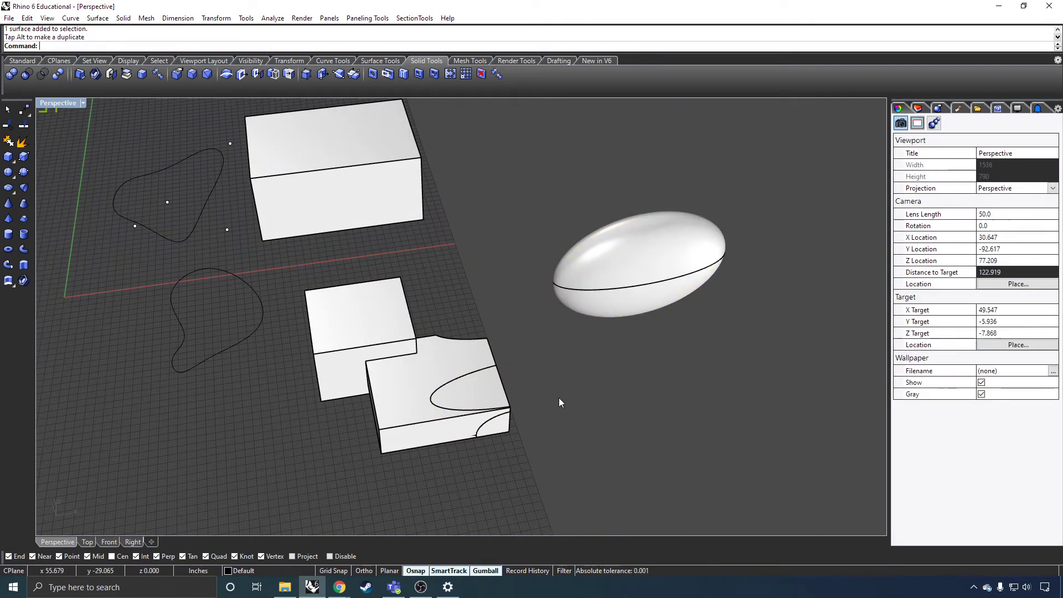
Move the split-off corner piece out of the merged solid along the X axis and deselect it
left_click(501, 407)
scroll(550, 389, "up", 2)
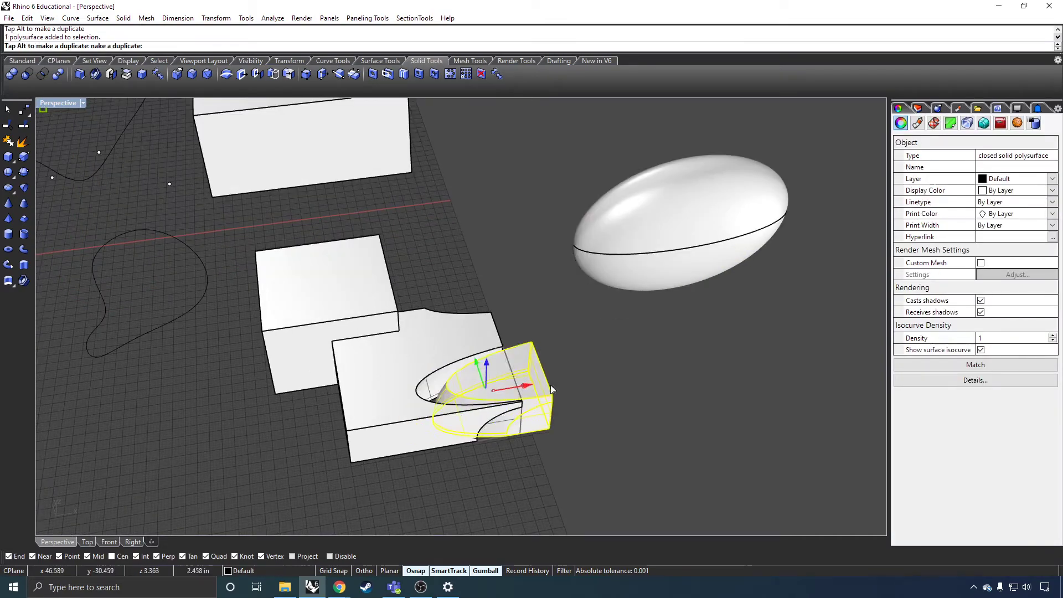
left_click(612, 470)
right_click_drag(612, 470, 597, 426)
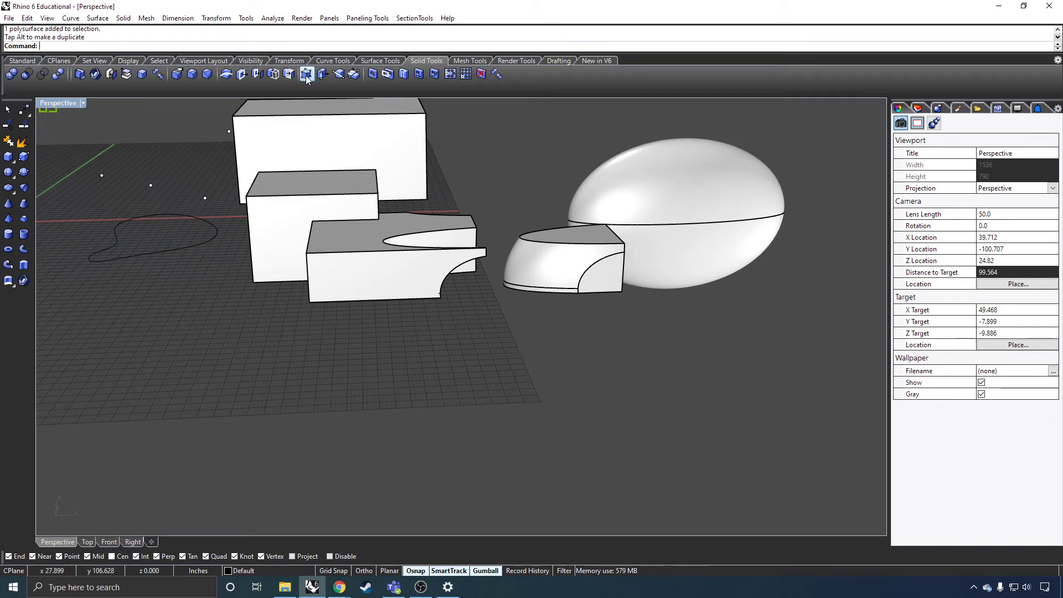
Turn on the merged solid's edit points and move the taller box's upper front outer corner inward along the X axis
left_click(317, 179)
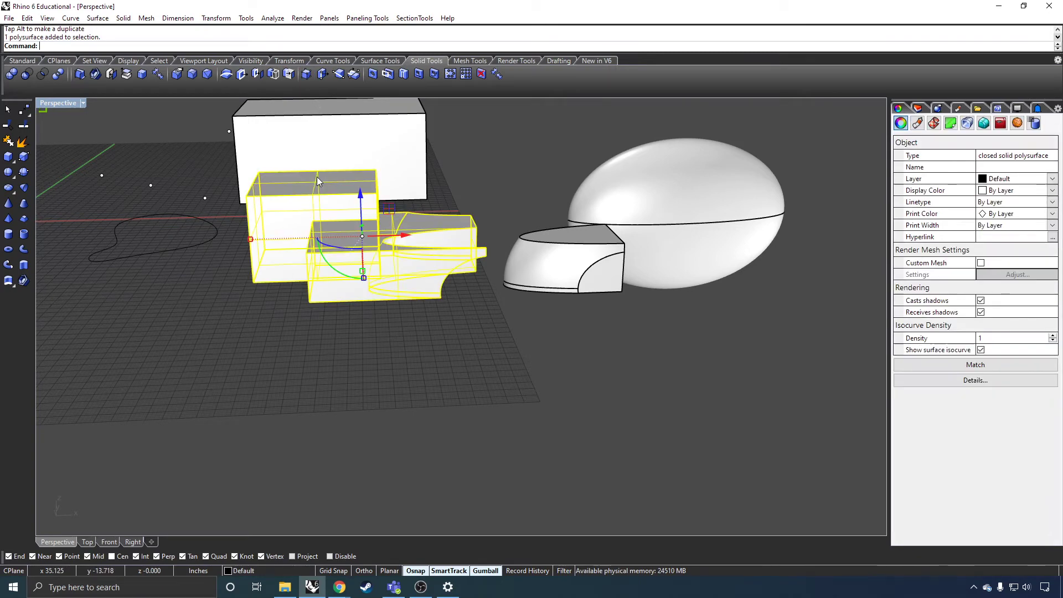
left_click(306, 74)
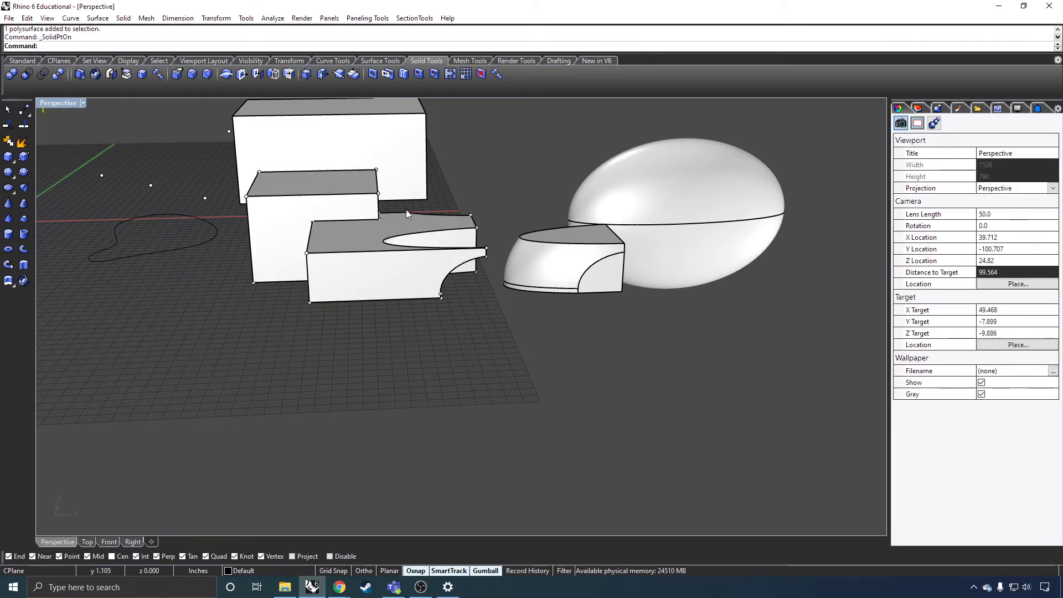
left_click(246, 197)
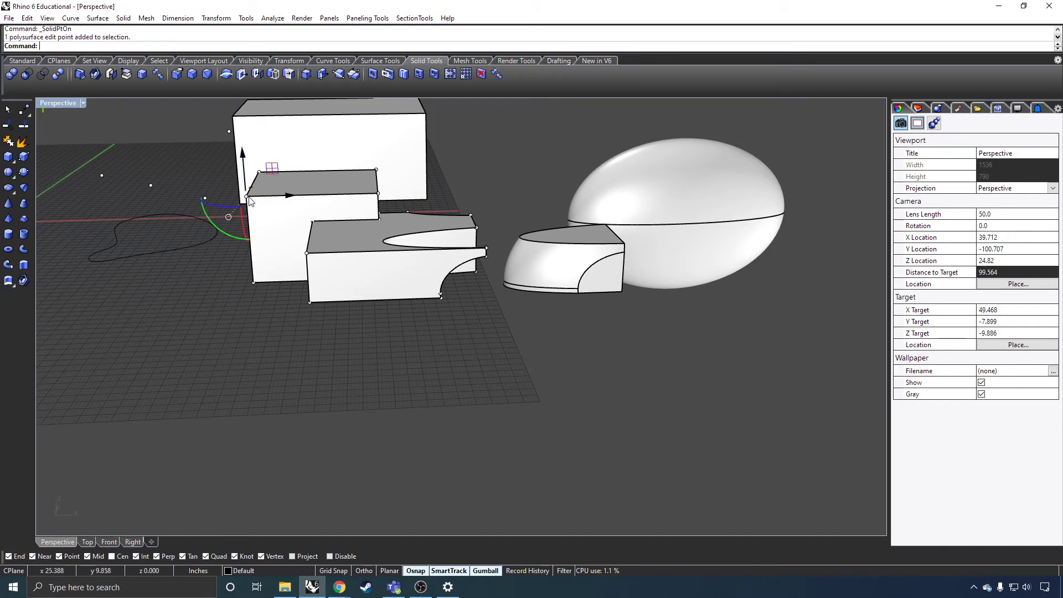
left_click_drag(289, 196, 310, 196)
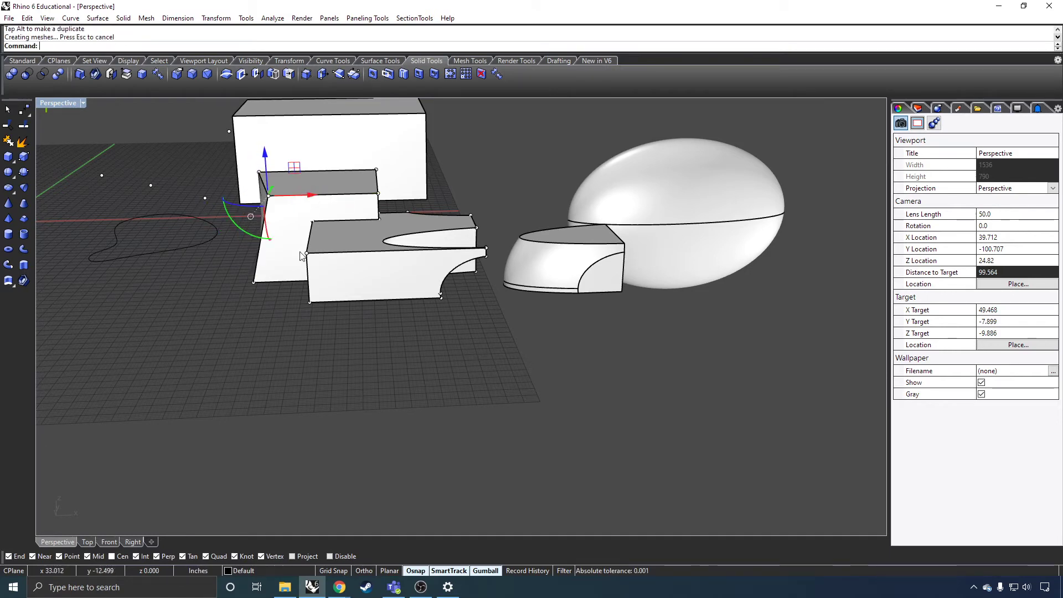
right_click_drag(284, 306, 316, 323)
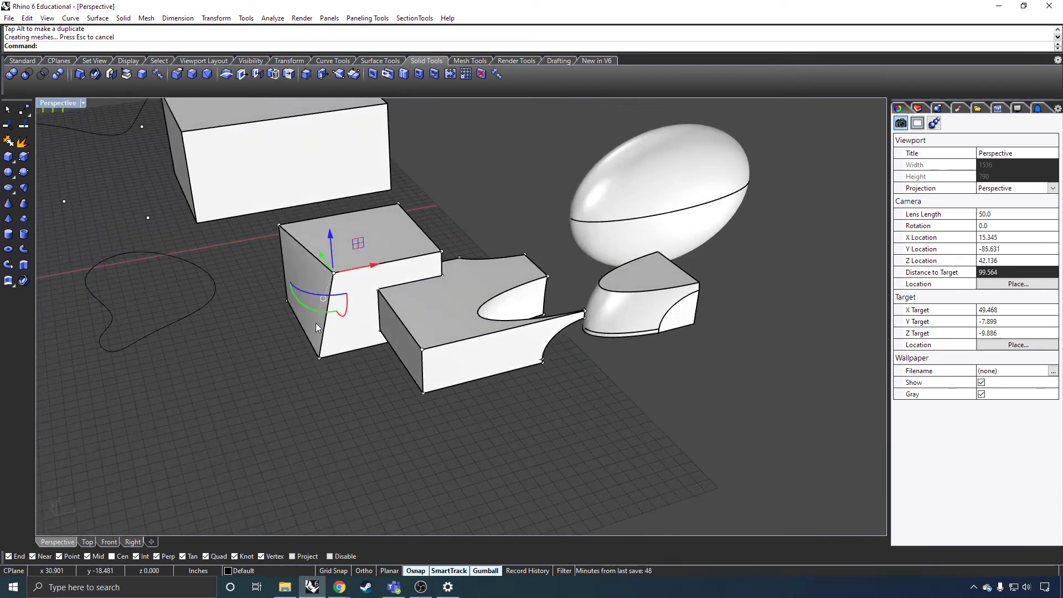
left_click(441, 132)
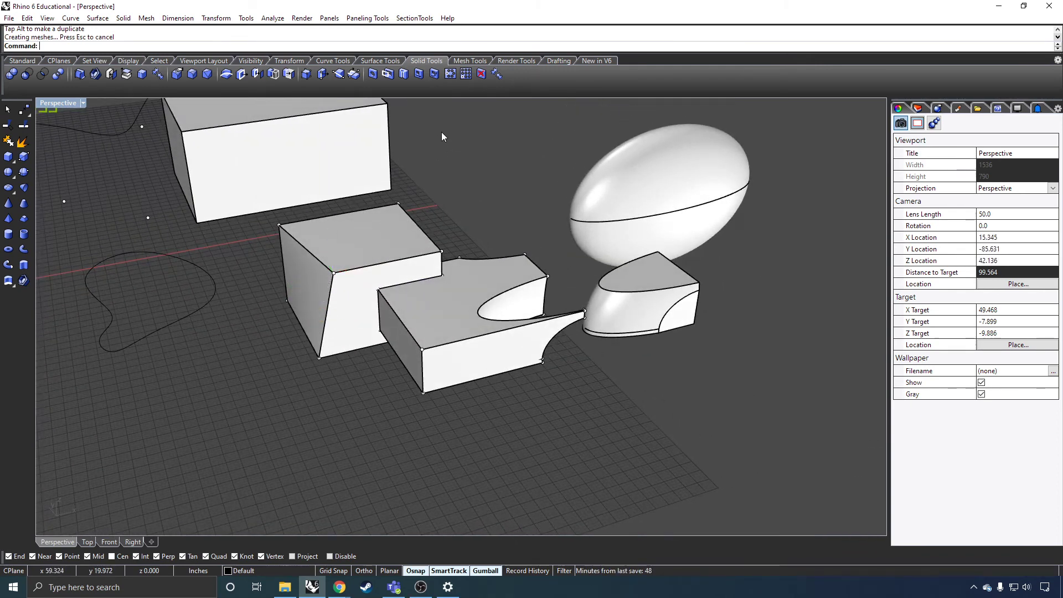
Cut a round hole of depth 1 and radius 1 into the top face of the merged solid's low box
left_click(372, 74)
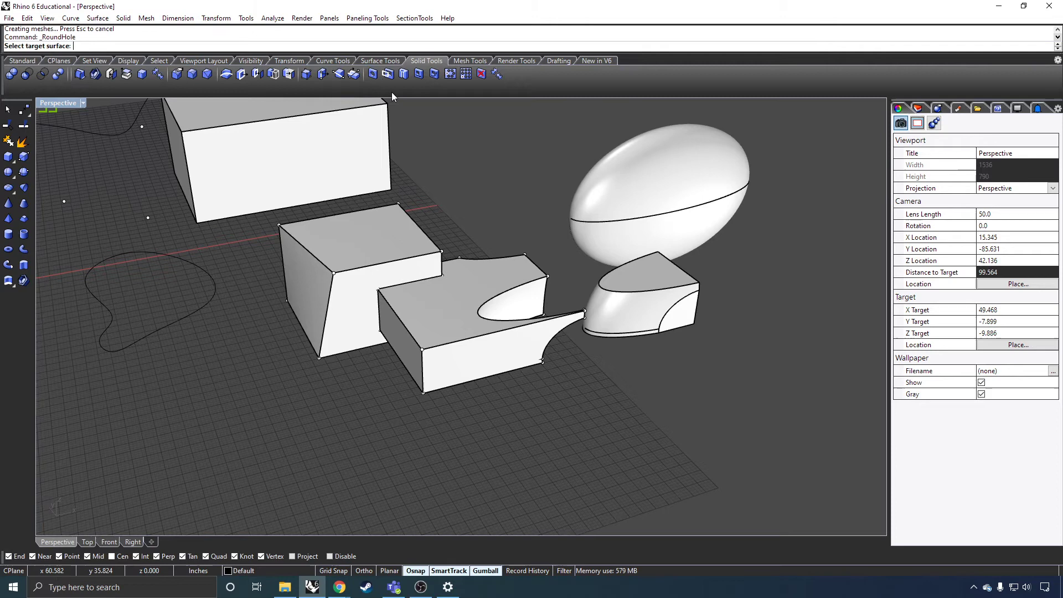
left_click(439, 321)
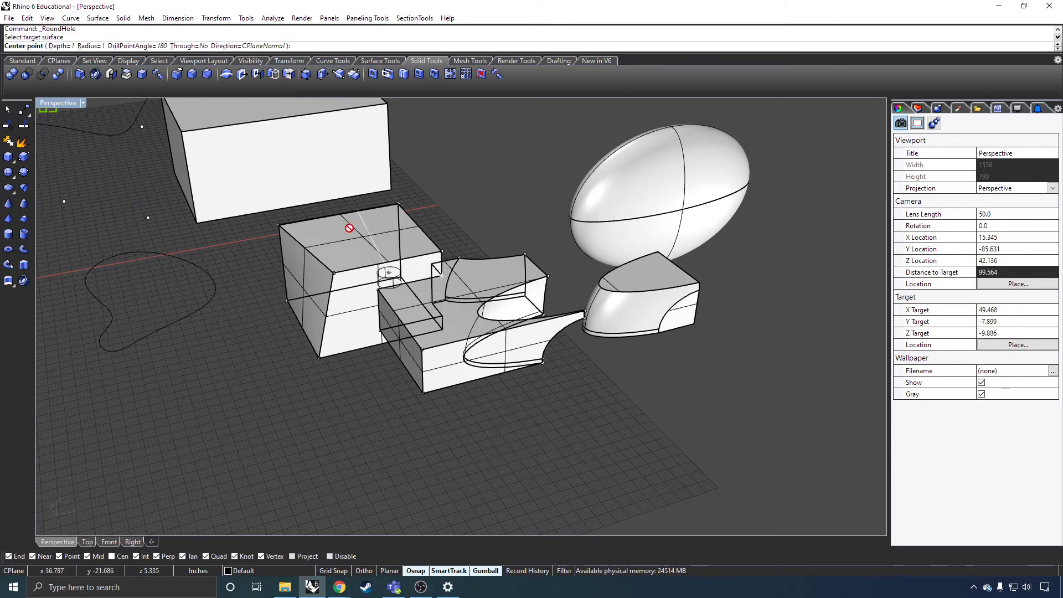
left_click(453, 317)
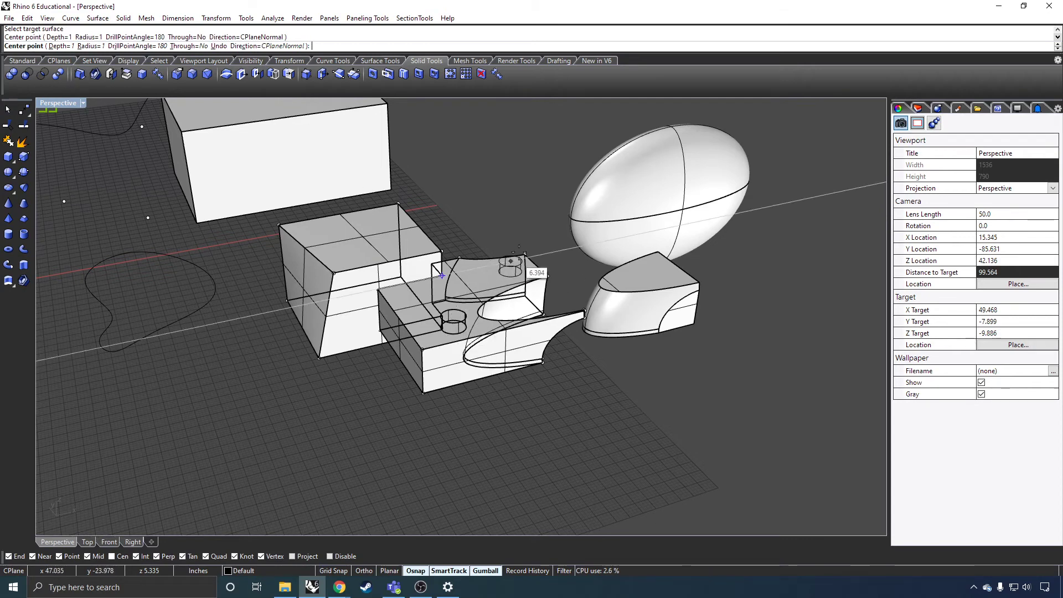
right_click(442, 173)
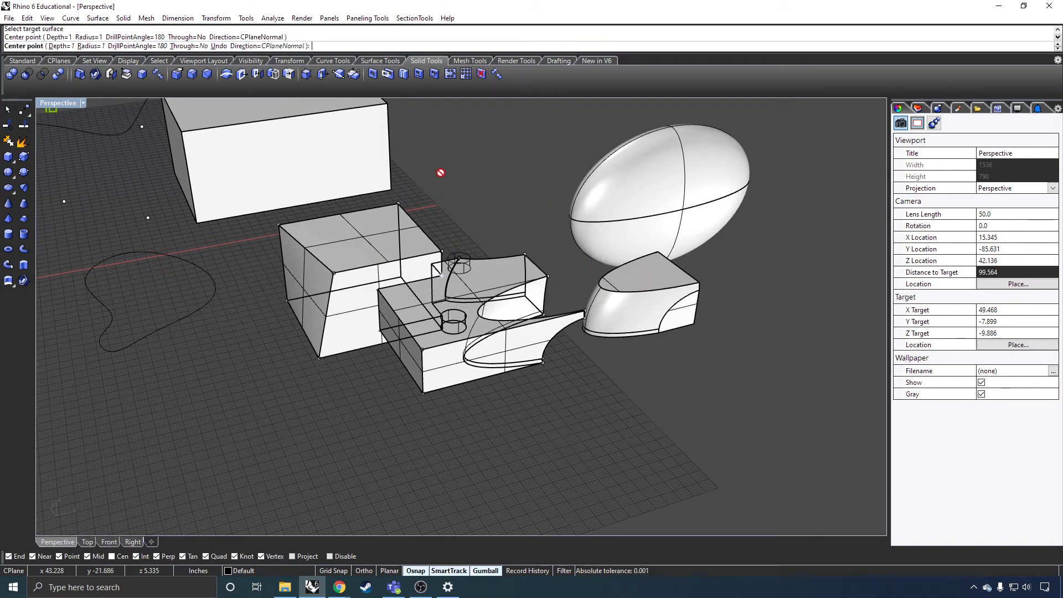
scroll(470, 330, "up", 5)
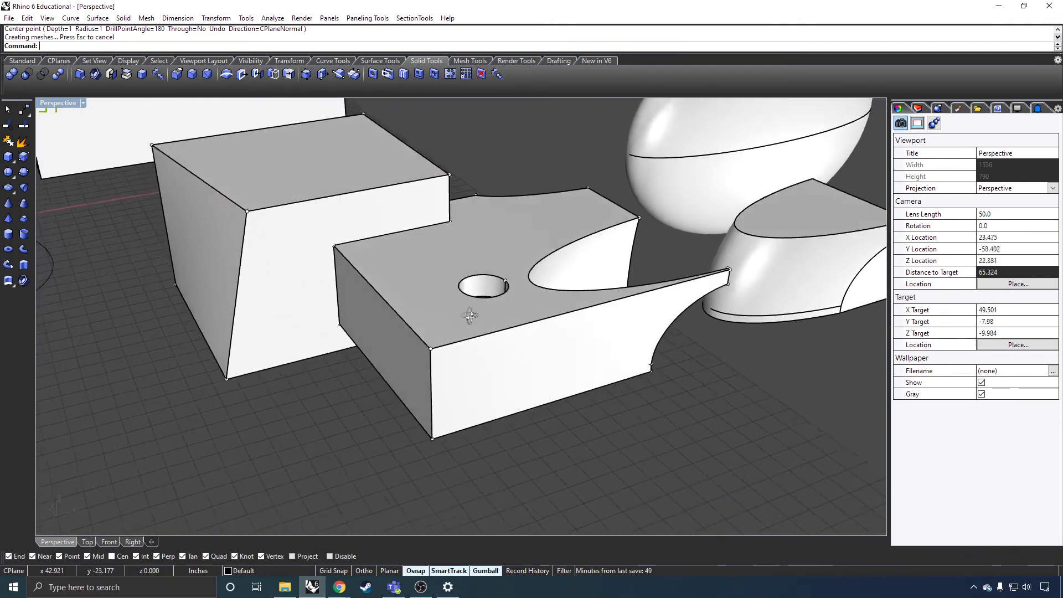
right_click_drag(470, 315, 500, 287)
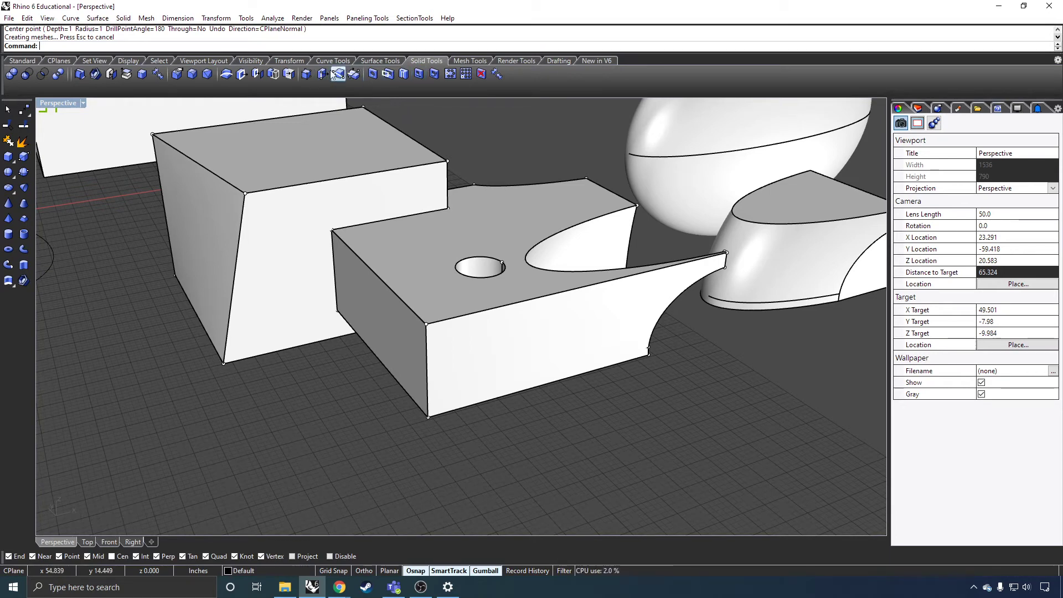
Shell the merged solid with thickness 1, removing two side faces of the low box and the tall box's front face, and undo the shell
left_click(99, 78)
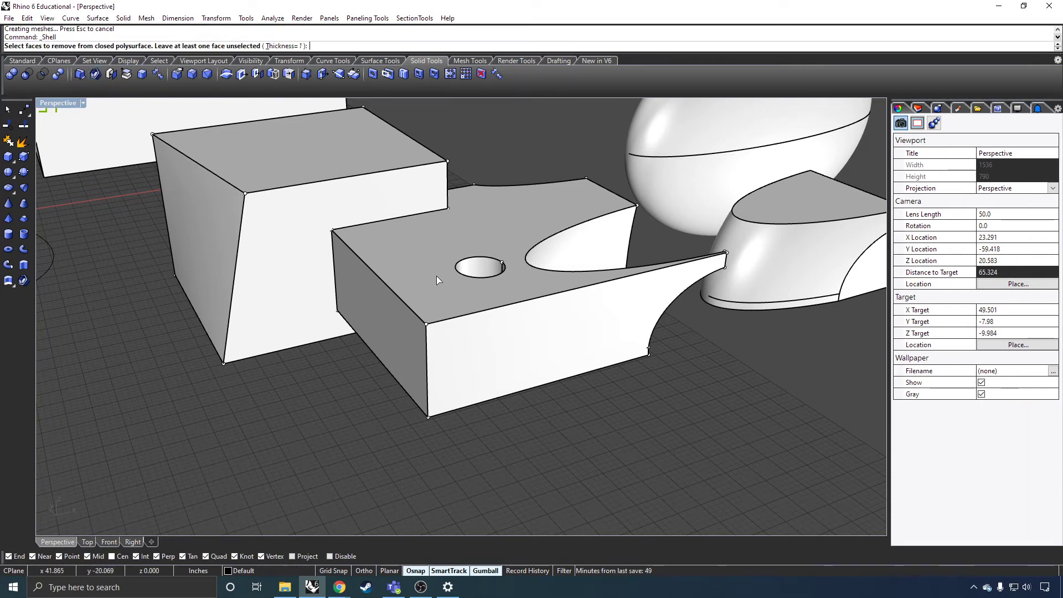
left_click(377, 330)
left_click(442, 355)
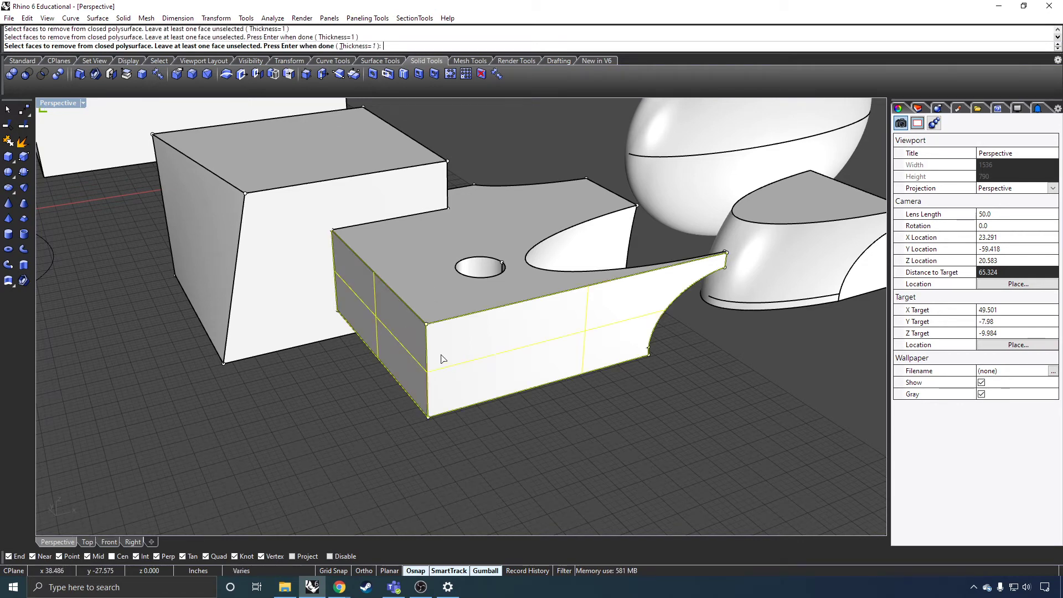
left_click(279, 280)
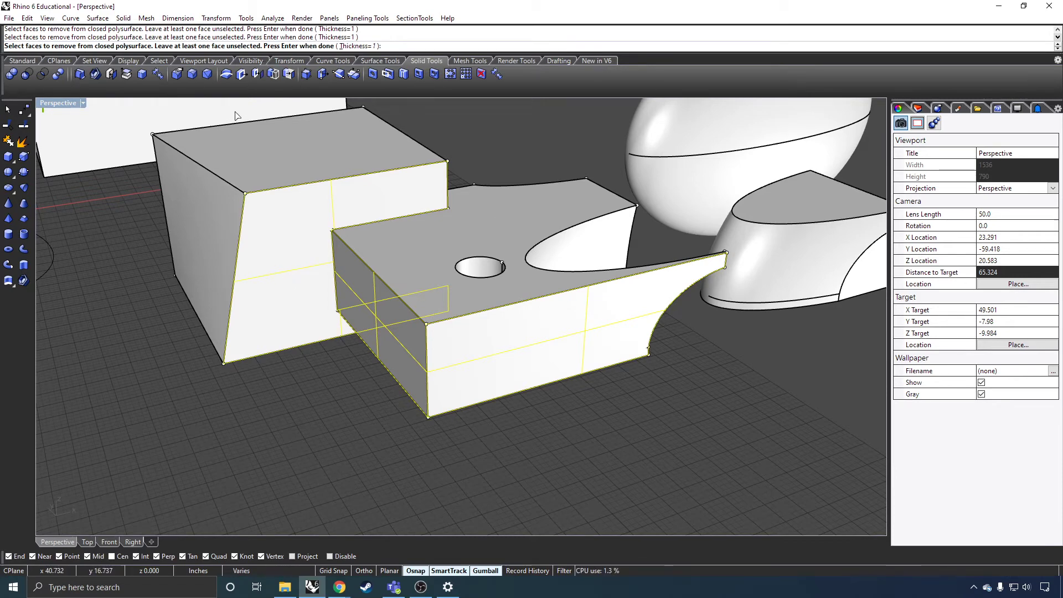
key("Return")
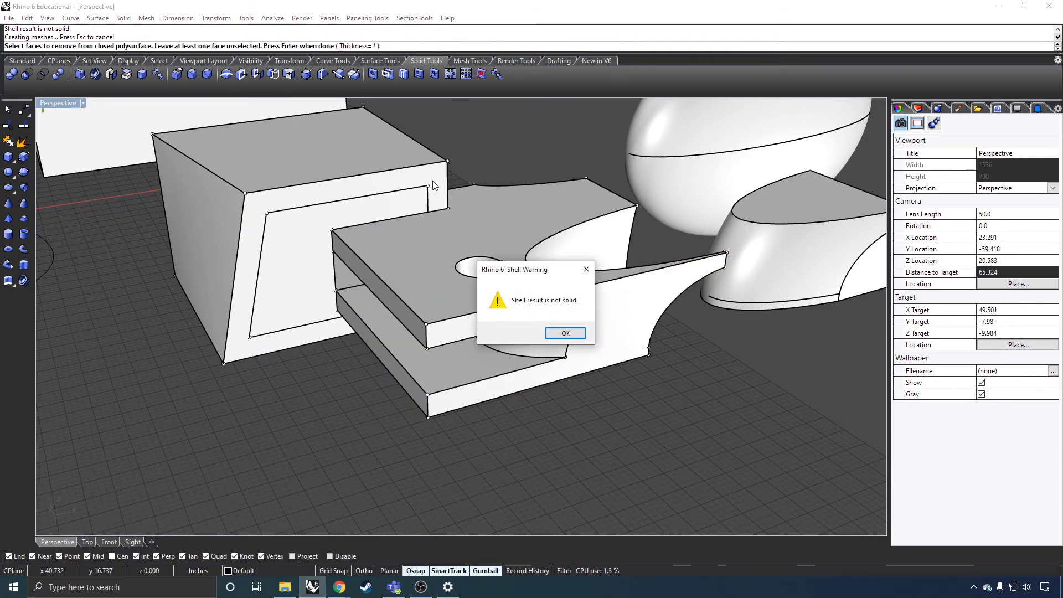
left_click(564, 333)
right_click_drag(540, 326, 518, 299)
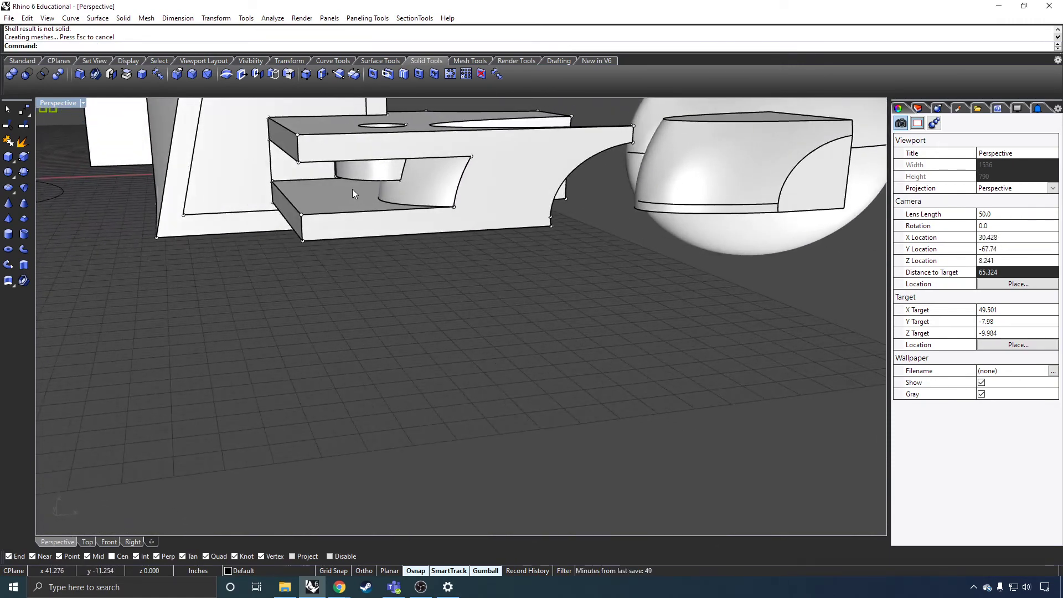
key("ctrl+z")
Shell the split-off corner piece with thickness 0.5, removing its flat end face
right_click_drag(351, 193, 366, 210)
scroll(363, 221, "down", 4)
scroll(685, 220, "up", 4)
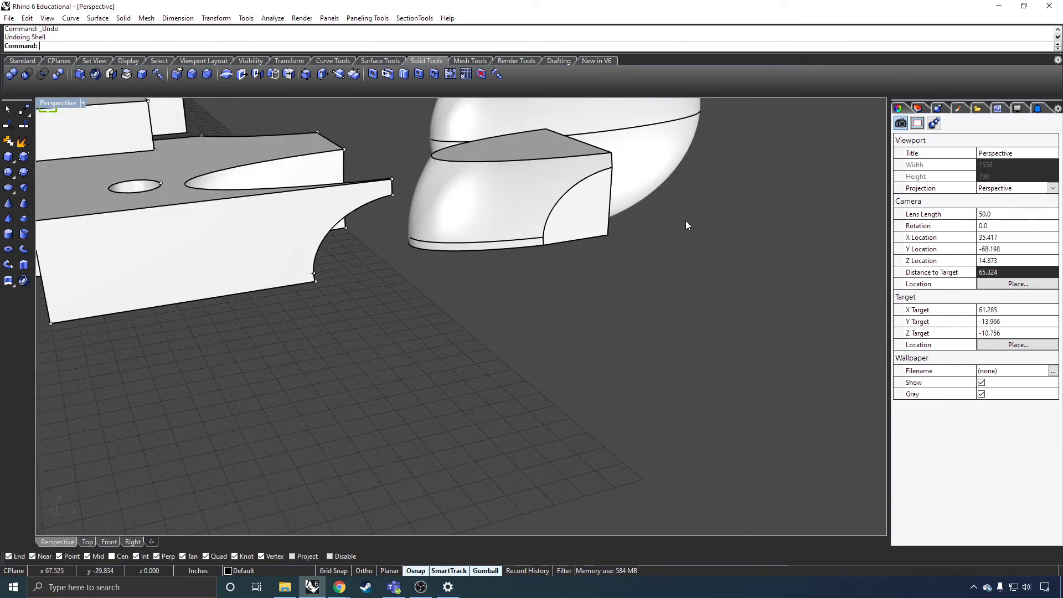
right_click_drag(685, 220, 678, 259)
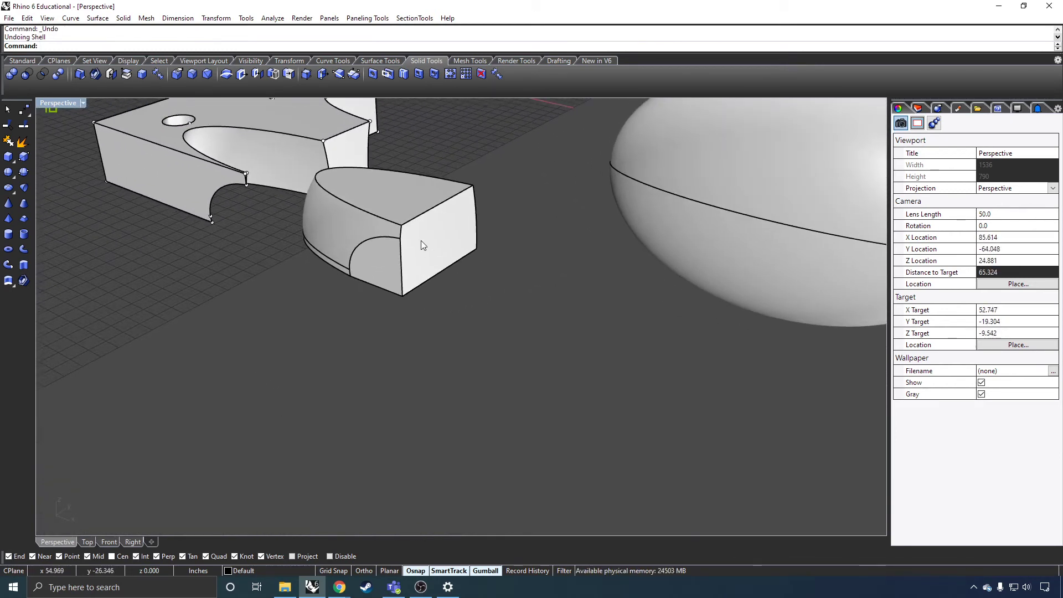
left_click(97, 79)
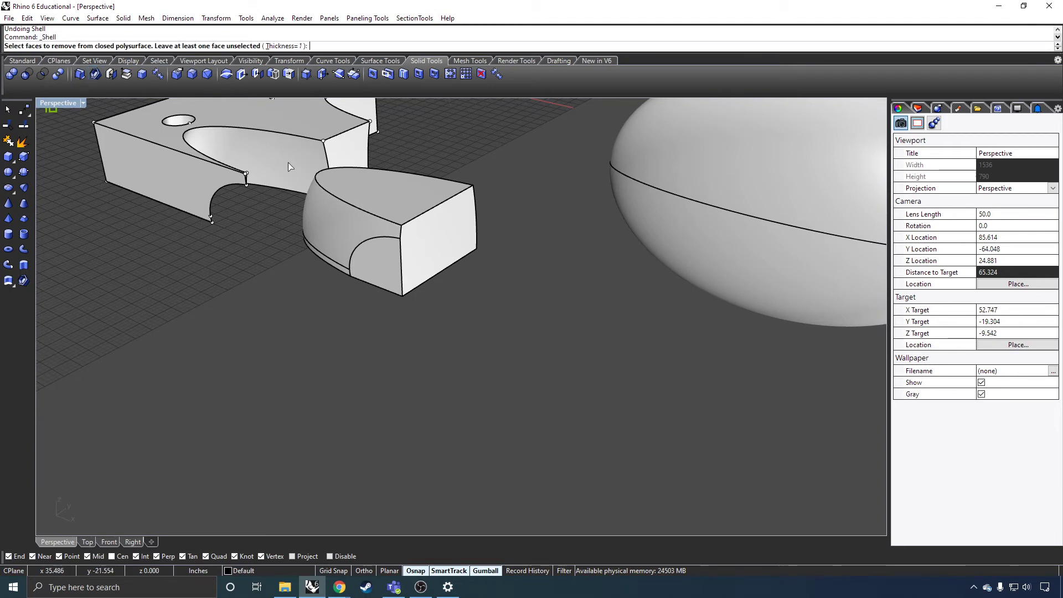
left_click(297, 44)
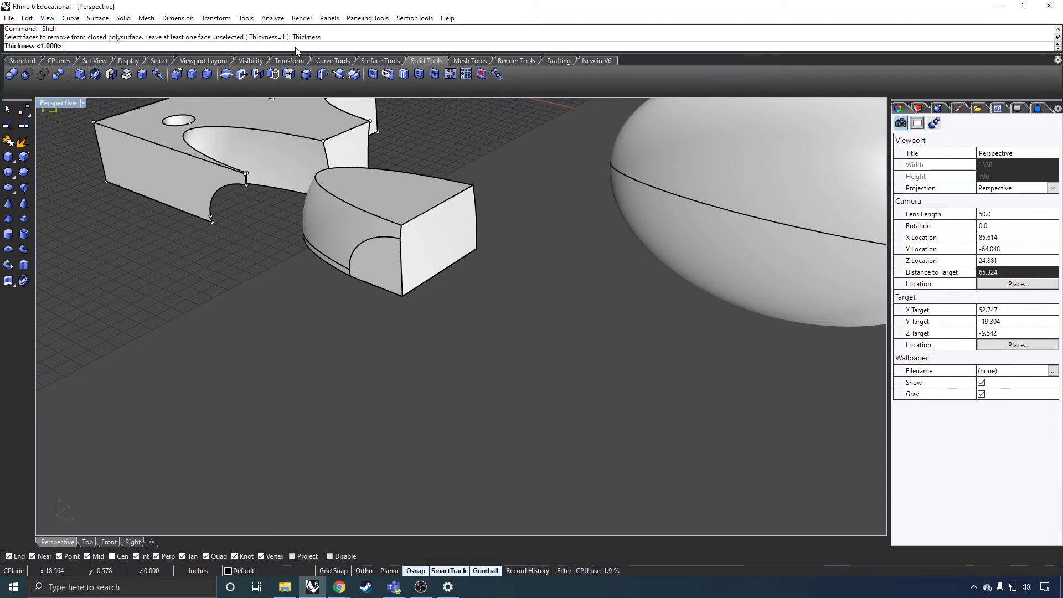
type(".5")
key("Return")
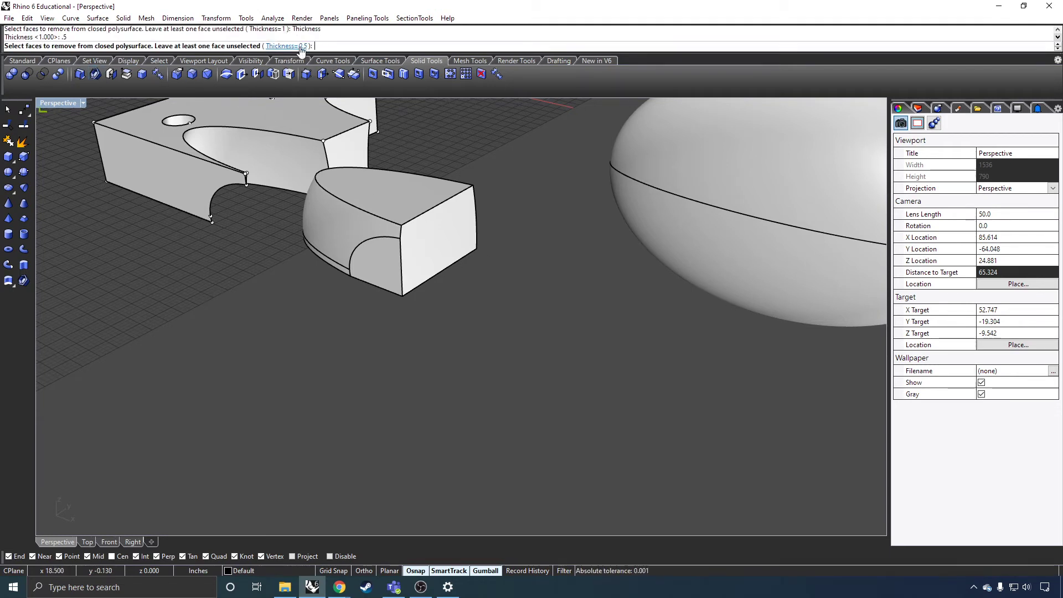
left_click(437, 234)
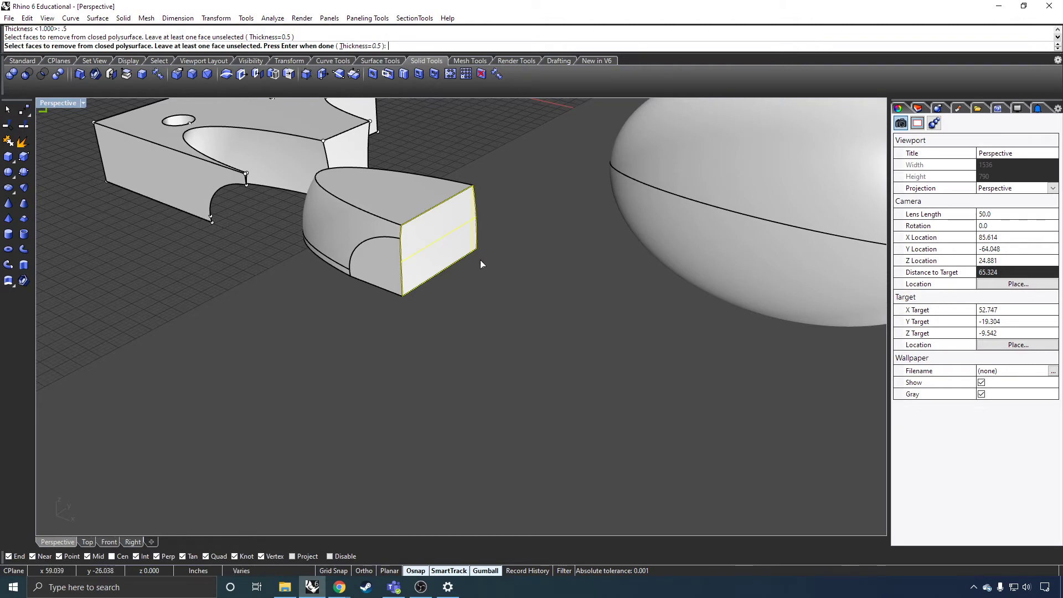
key("Return")
right_click_drag(480, 261, 602, 276)
scroll(601, 275, "down", 4)
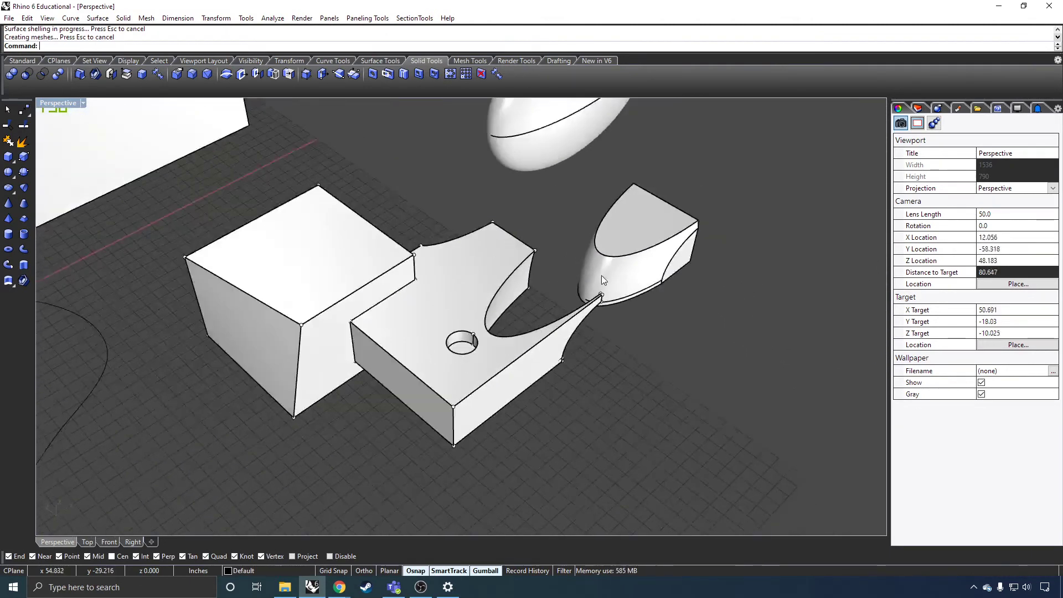
scroll(587, 282, "down", 2)
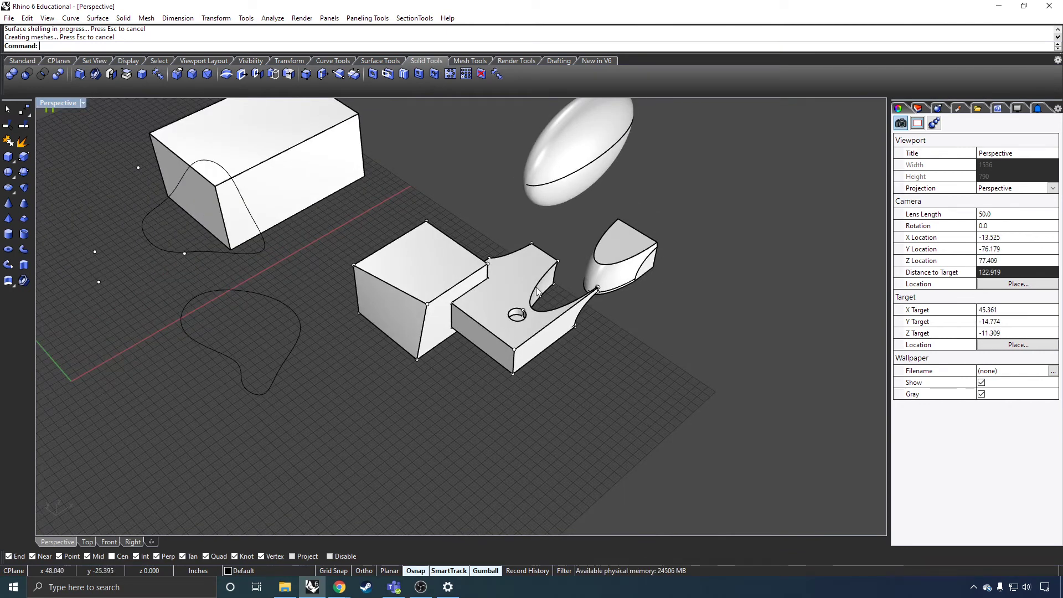
scroll(568, 289, "down", 4)
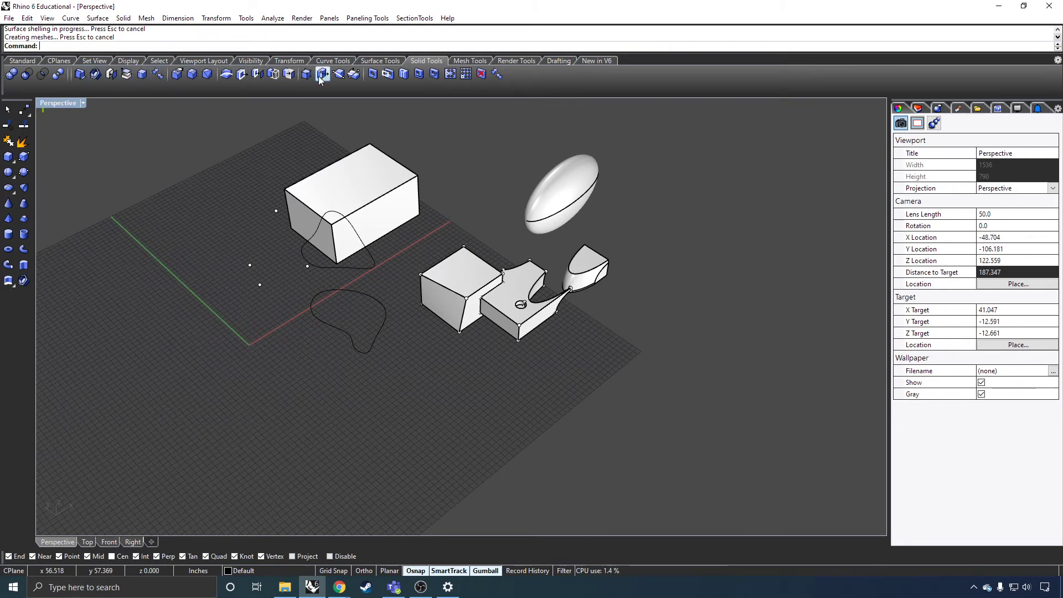
left_click(381, 61)
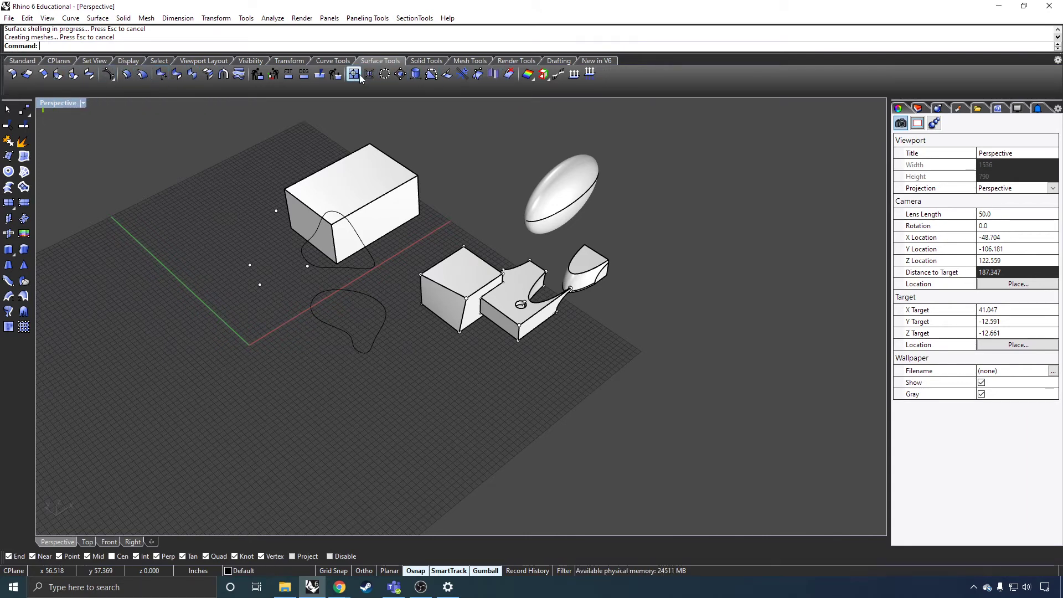
Create a single four-cornered mesh face on the ground plane in front of the solids and select it
left_click(467, 61)
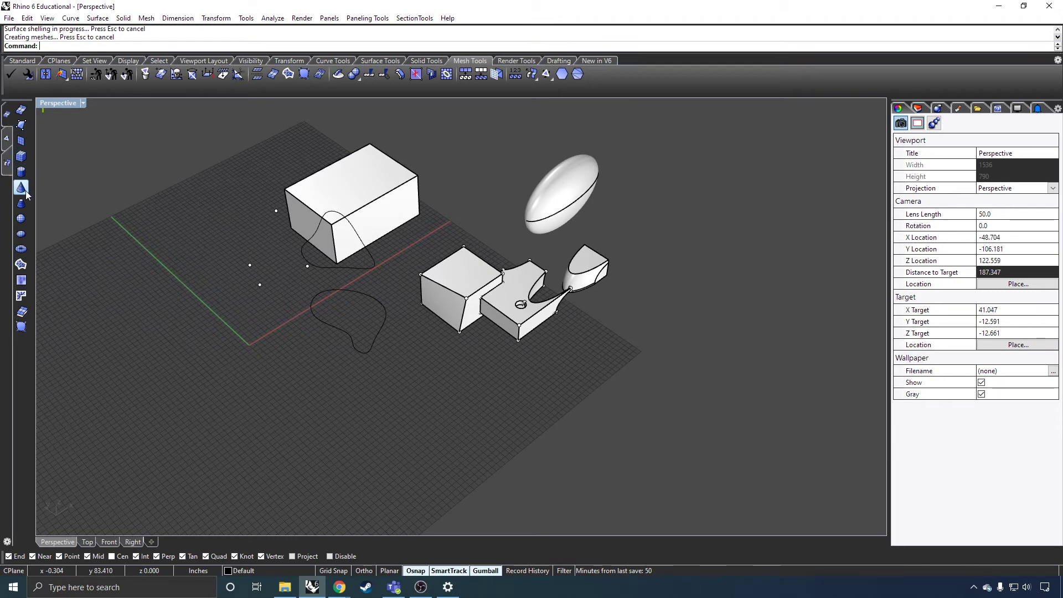
left_click(23, 127)
left_click(421, 419)
left_click(487, 400)
left_click(499, 425)
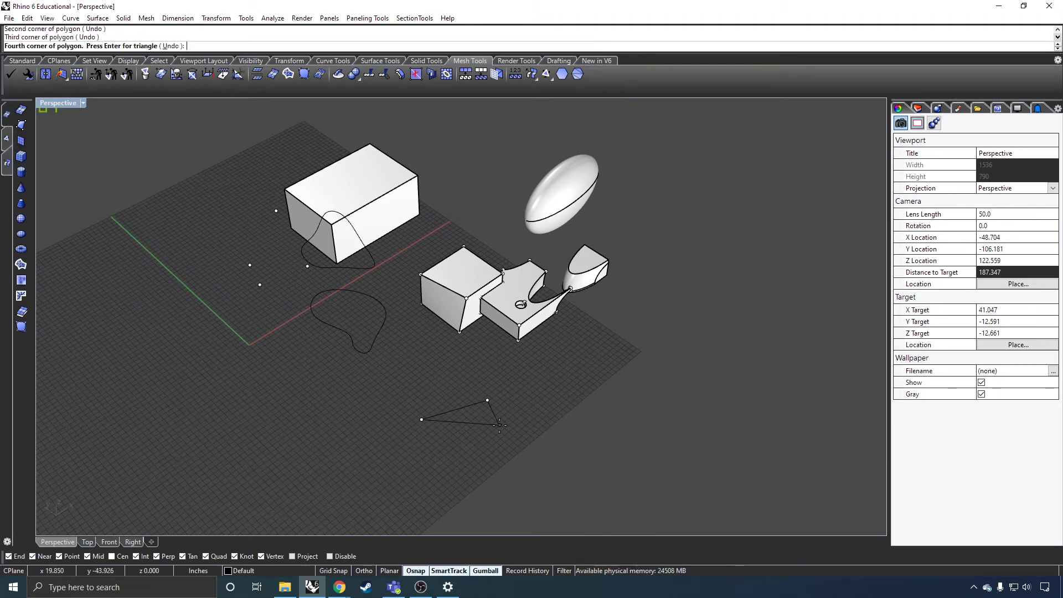
left_click(500, 424)
key("Return")
right_click_drag(460, 441, 455, 387)
left_click(461, 335)
scroll(460, 334, "up", 5)
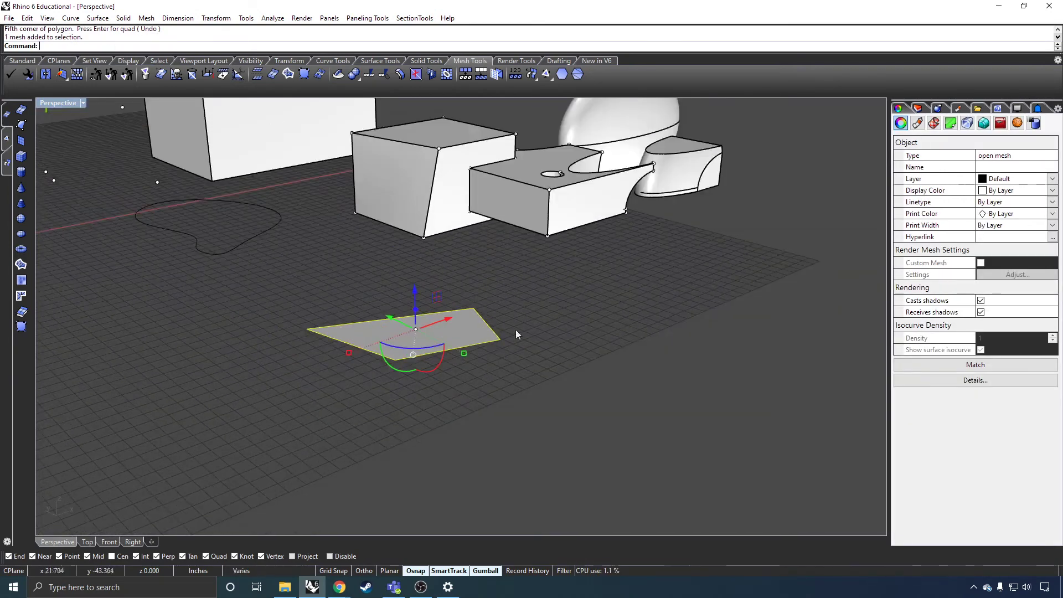
Create a thin upright mesh box beside the flat mesh face, with X, Y and Z counts of 10
left_click(21, 157)
left_click(546, 359)
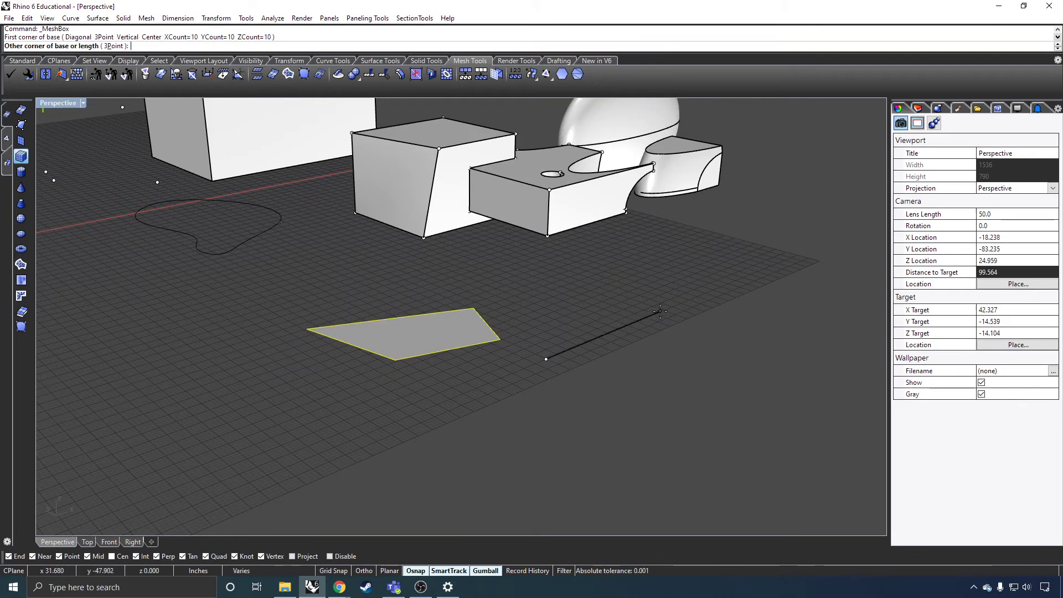
left_click(660, 311)
left_click(655, 365)
scroll(637, 382, "up", 3)
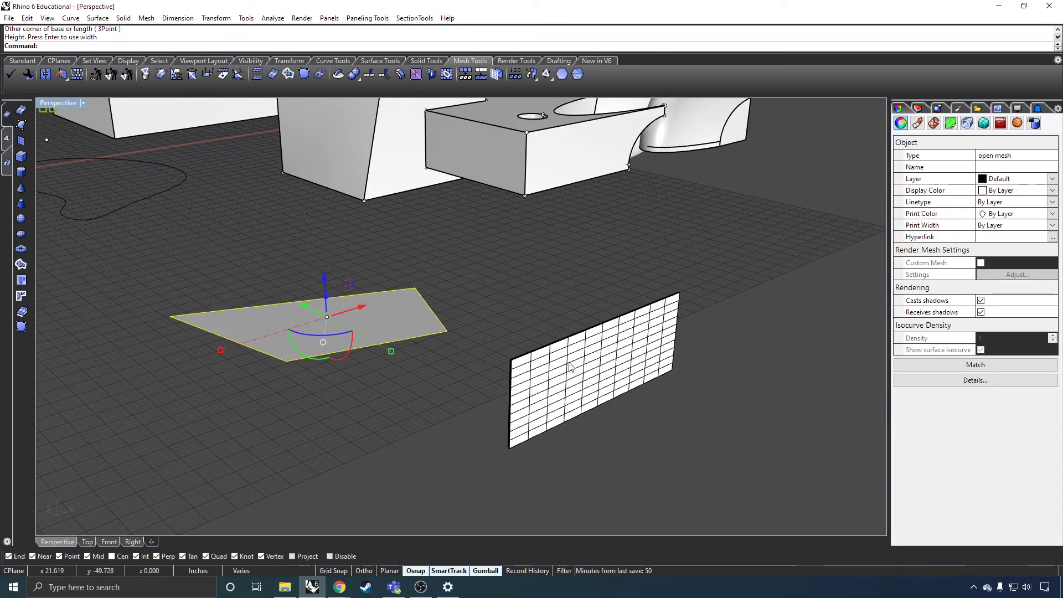
Create a long mesh box on the ground plane between the thin mesh box and the solids, with X, Y and Z counts of 10
key("Return")
left_click(475, 265)
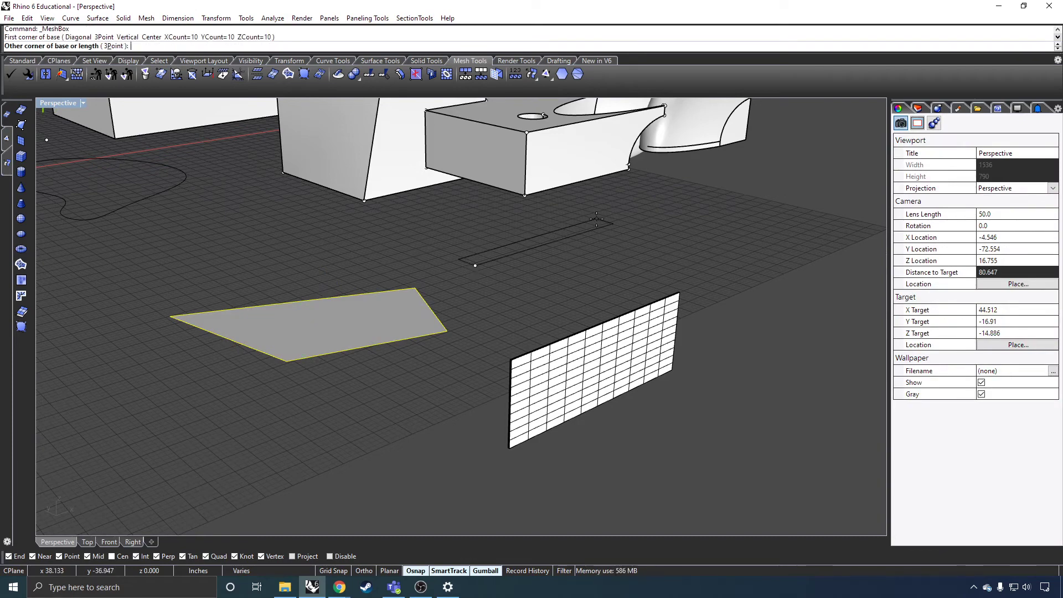
left_click(646, 188)
left_click(609, 266)
scroll(543, 300, "up", 2)
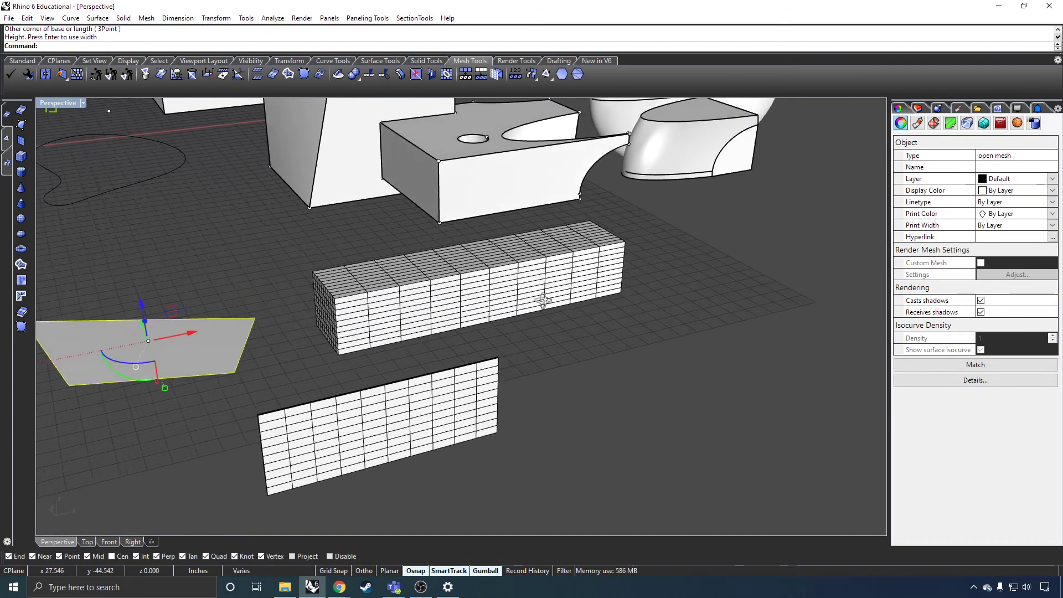
right_click_drag(543, 301, 564, 288)
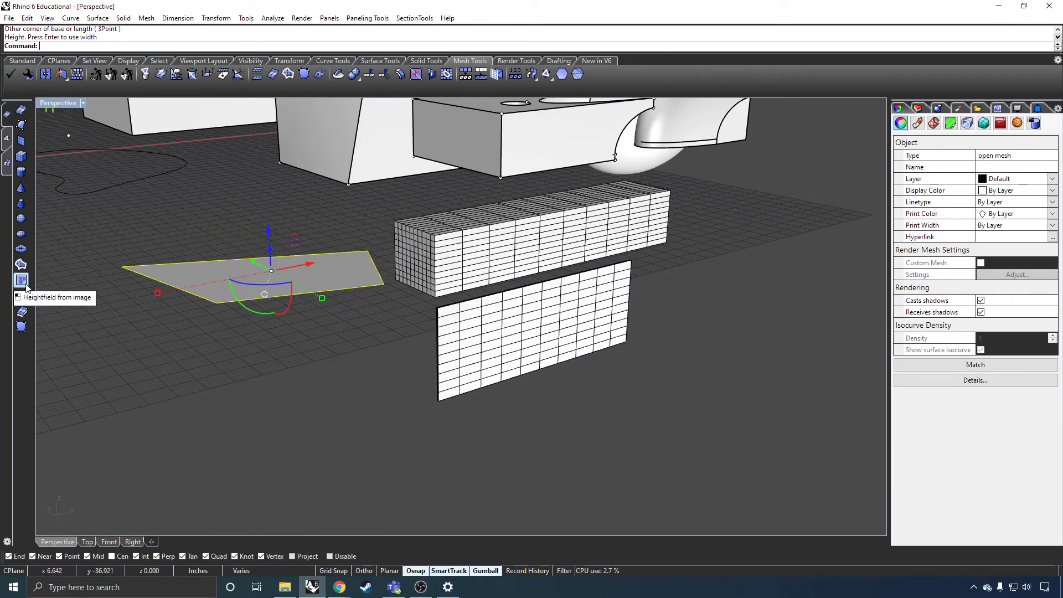
Select the long mesh box, the solids with the ellipsoid, and both mesh boxes in turn to compare their object types
left_click(592, 248)
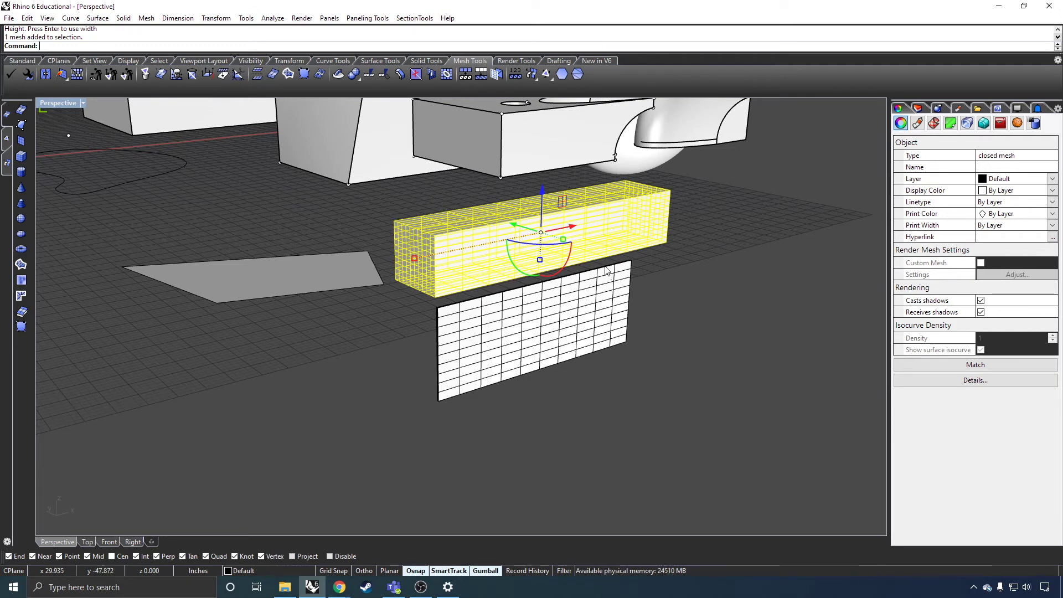
scroll(607, 271, "down", 4)
left_click_drag(692, 129, 460, 200)
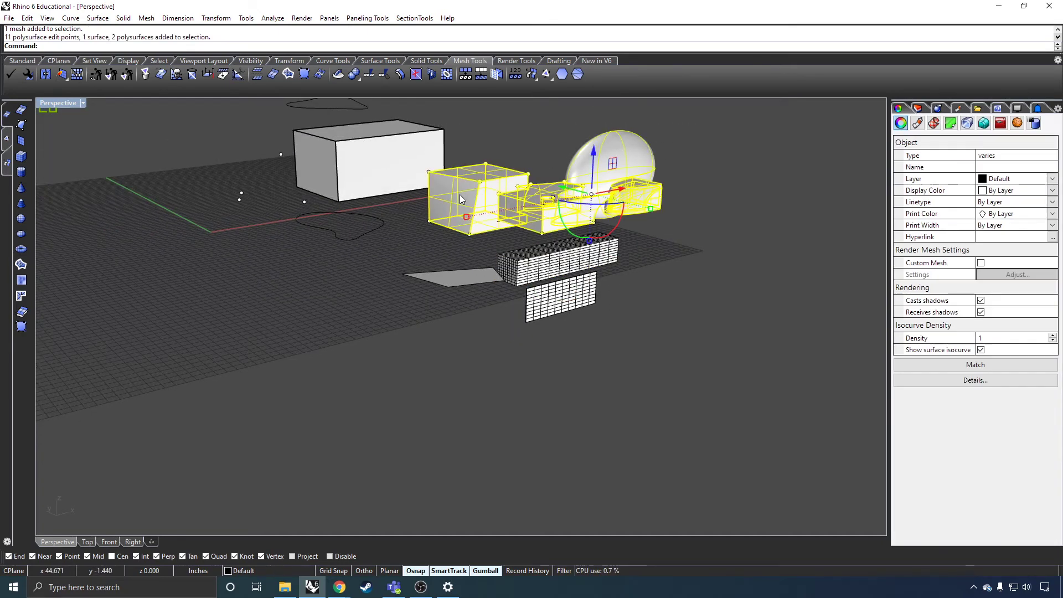
left_click(621, 297)
left_click_drag(653, 289, 555, 356)
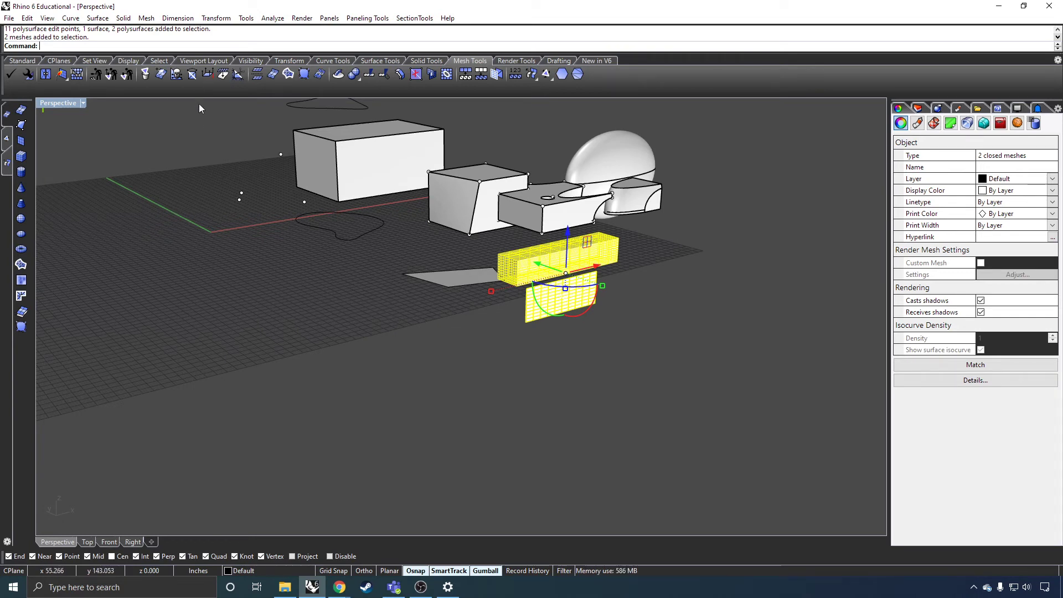
Delete both mesh boxes and the flat four-cornered mesh face in front of the solids
left_click(382, 61)
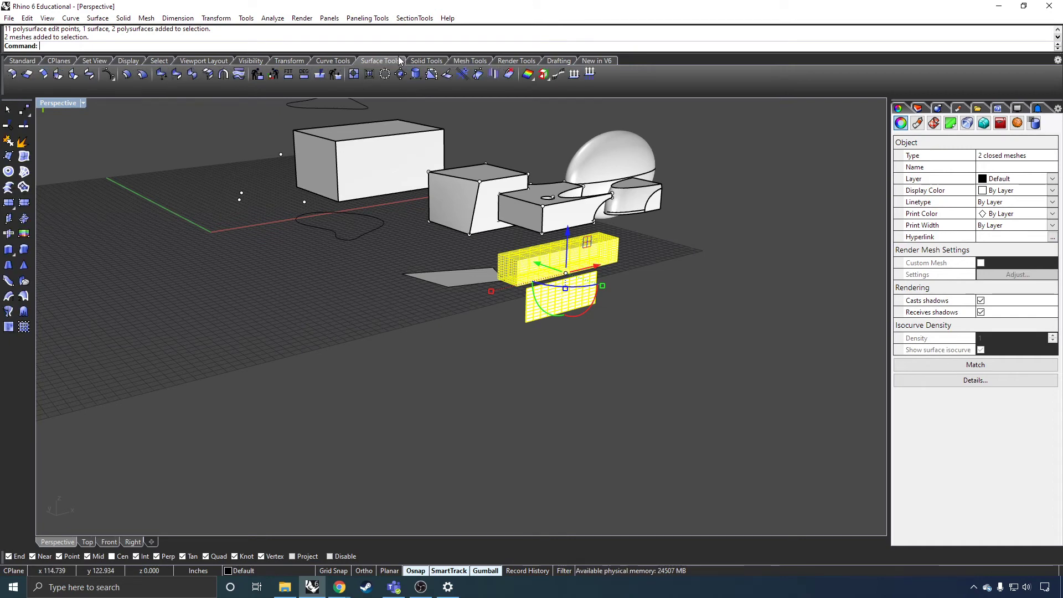
left_click(653, 319)
left_click_drag(656, 281, 539, 265)
key("Delete")
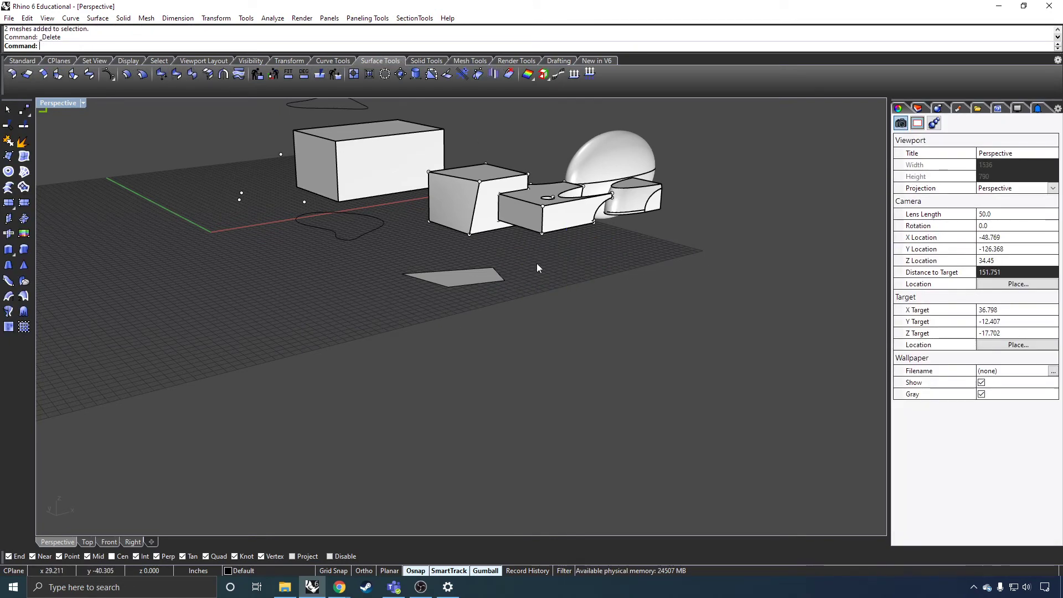
left_click(498, 278)
key("Delete")
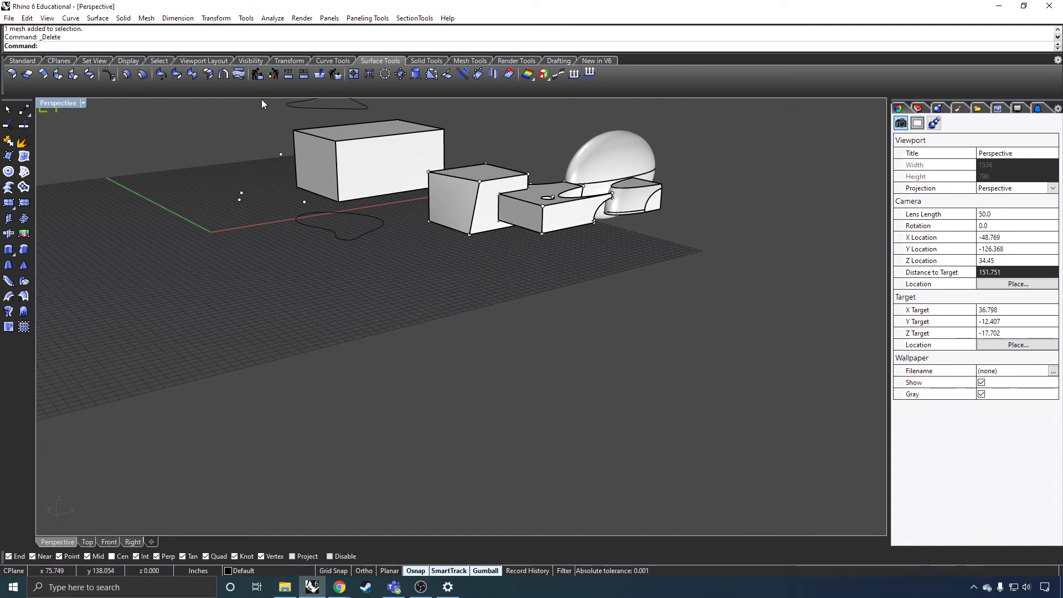
Move all point objects and solid edit points slightly downward, and reselect the last changed objects before clearing the selection
left_click(162, 62)
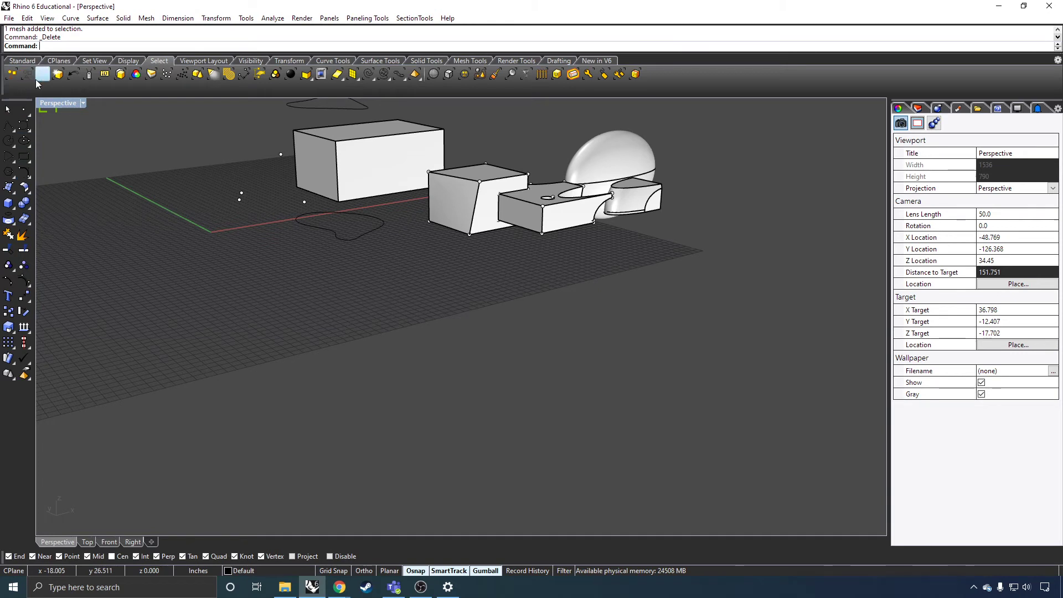
left_click(166, 75)
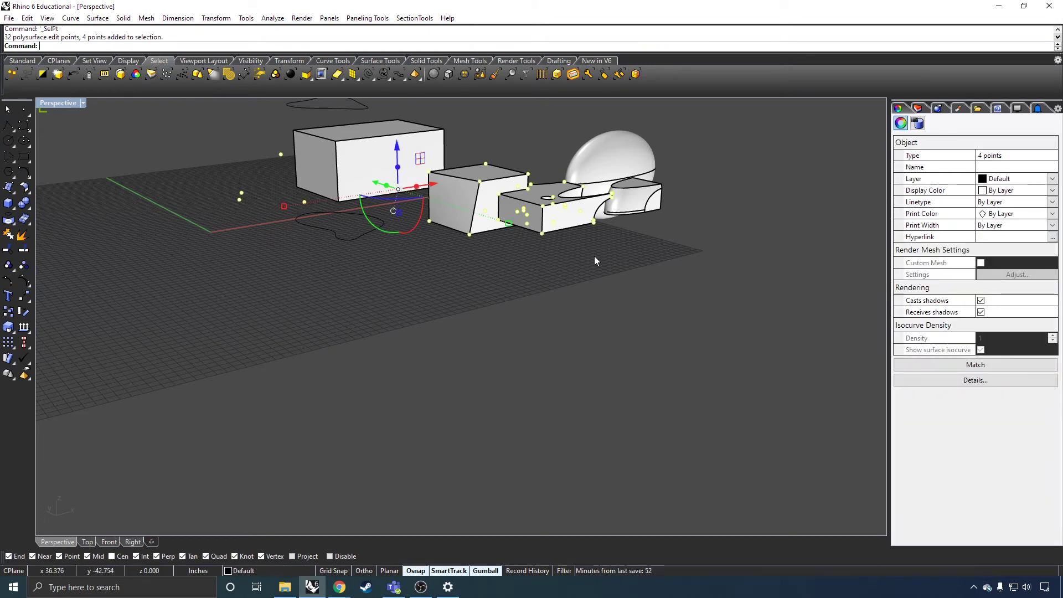
left_click_drag(415, 156, 415, 138)
left_click_drag(413, 194, 415, 222)
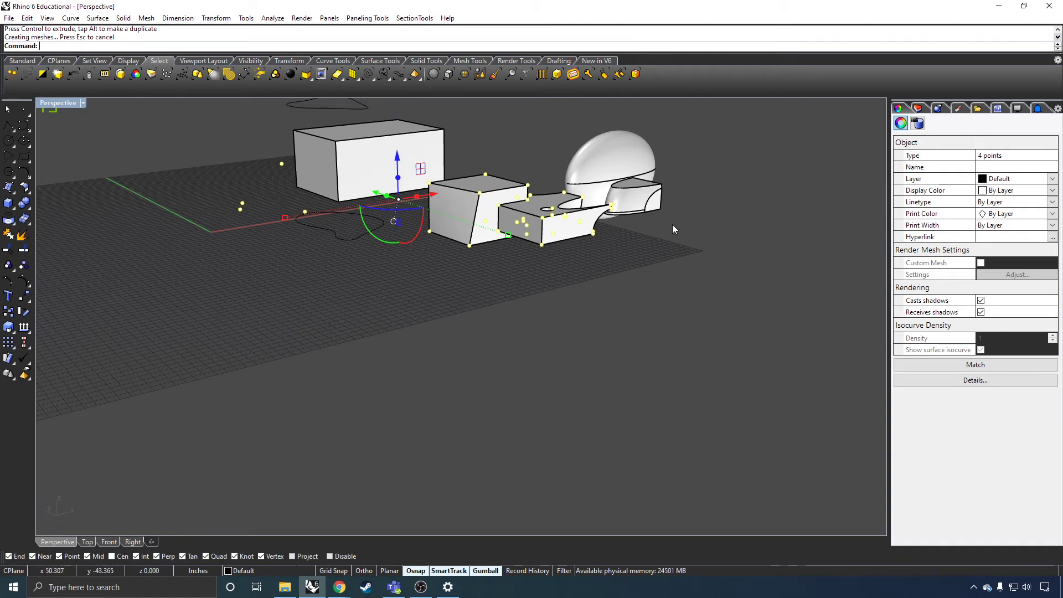
left_click(482, 290)
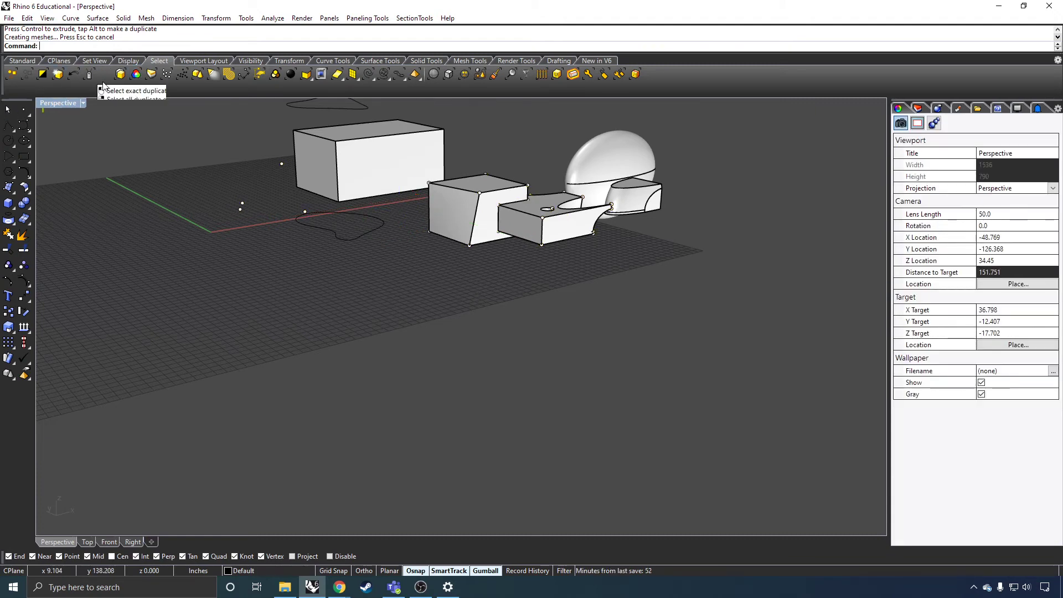
left_click(58, 74)
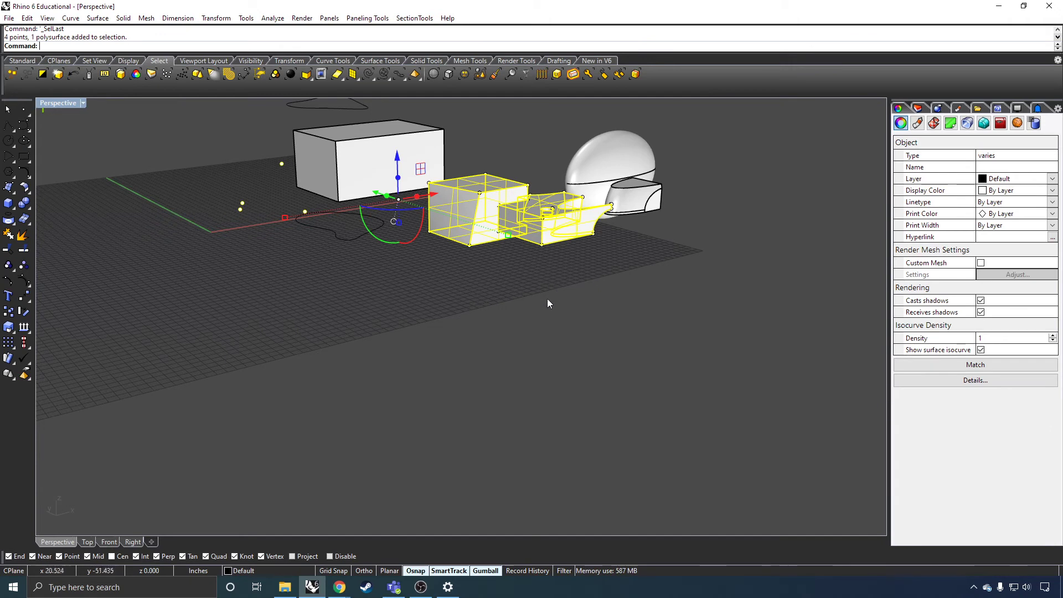
left_click(480, 289)
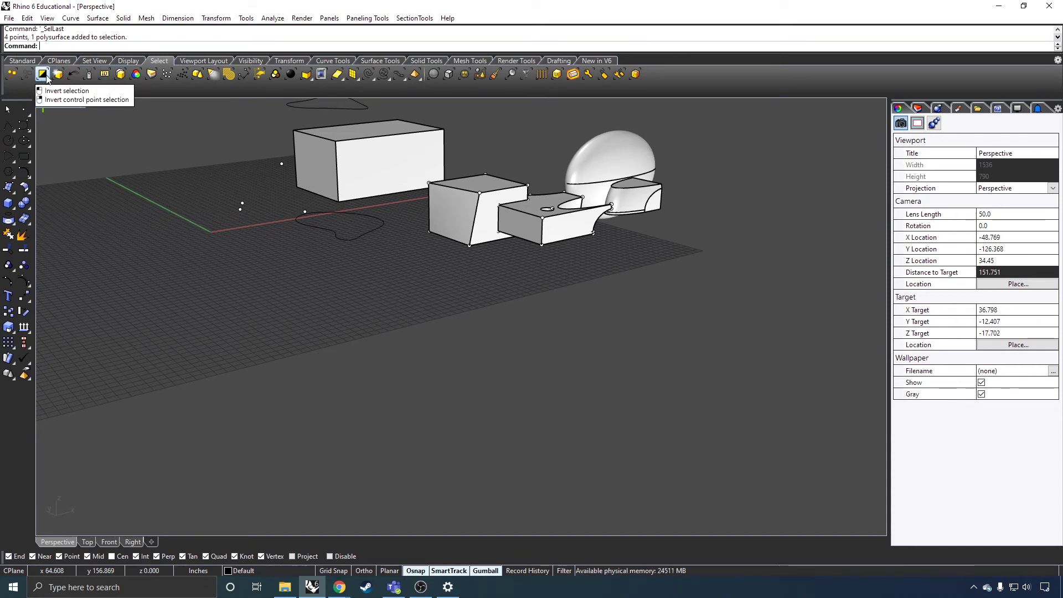
Select the large rear box and invert the selection, and also select everything in the model before clearing the selection
left_click(359, 148)
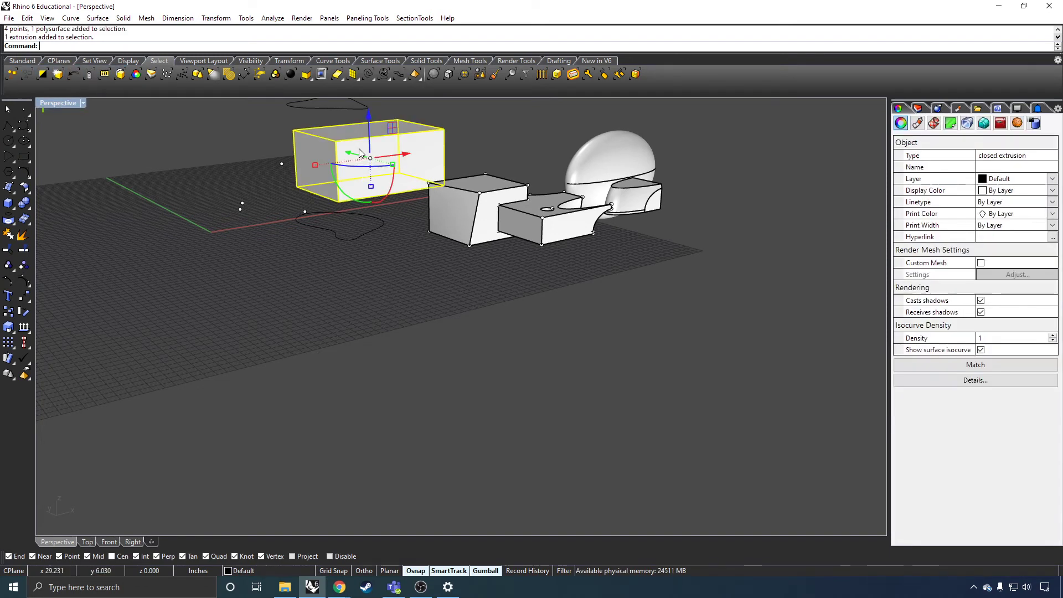
left_click(43, 74)
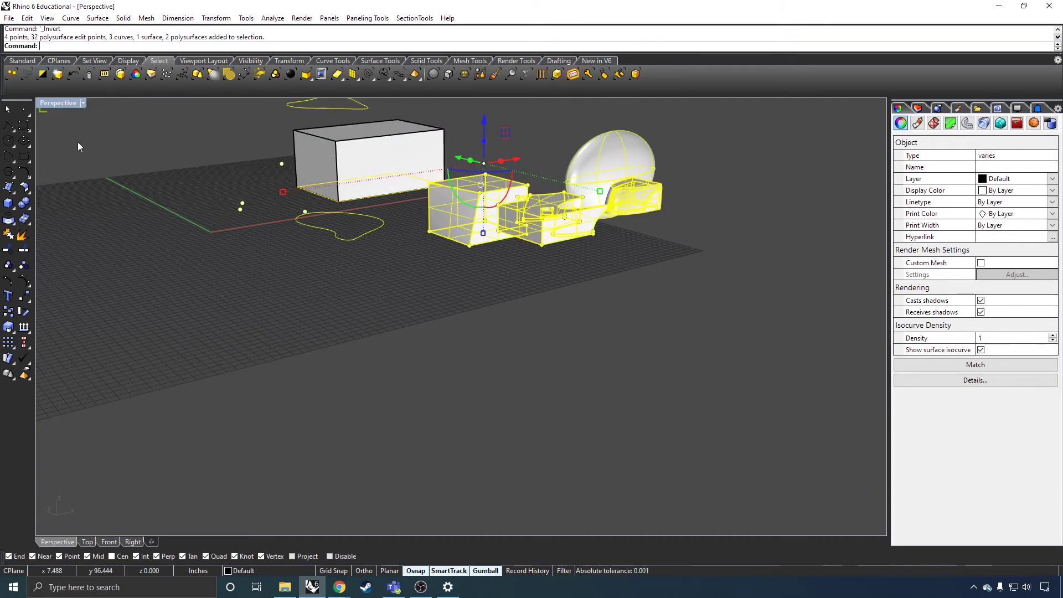
left_click(214, 293)
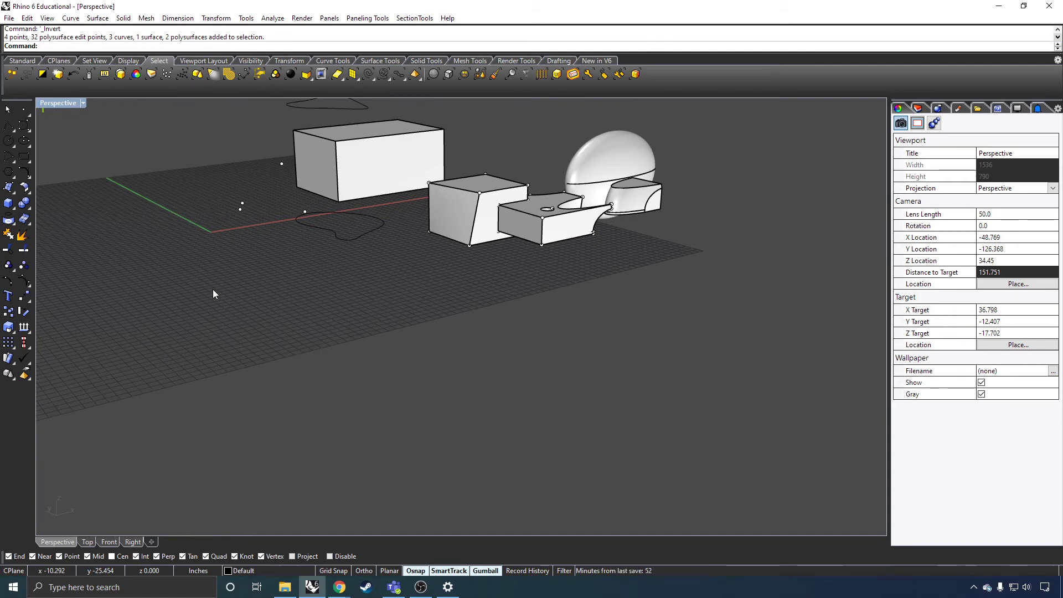
key("ctrl+a")
key("Escape")
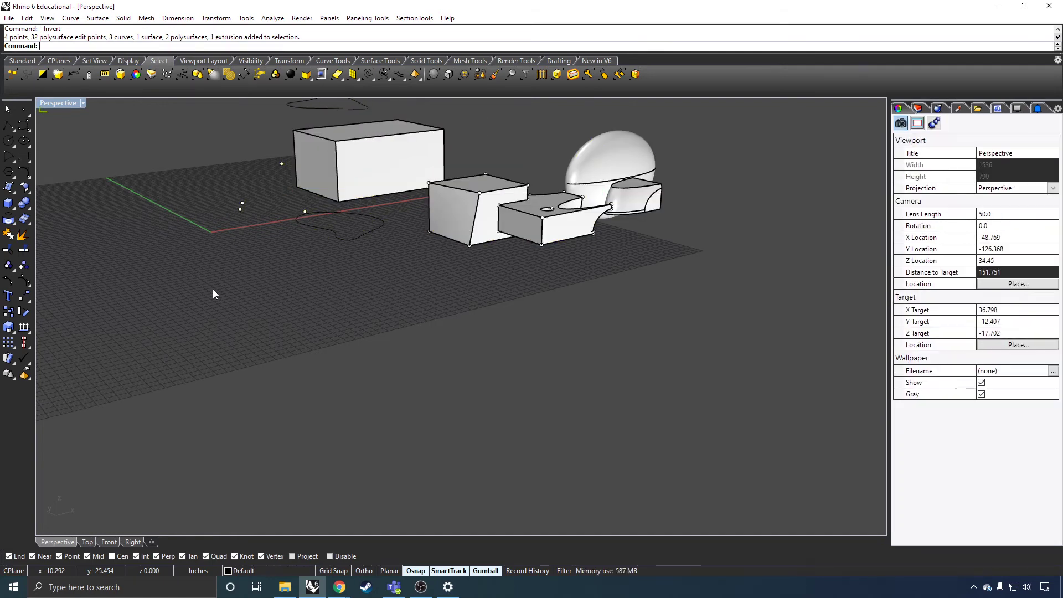
Select all closed polysurfaces with the SelClosedPolysrf command and clear the selection
type("SelCrv")
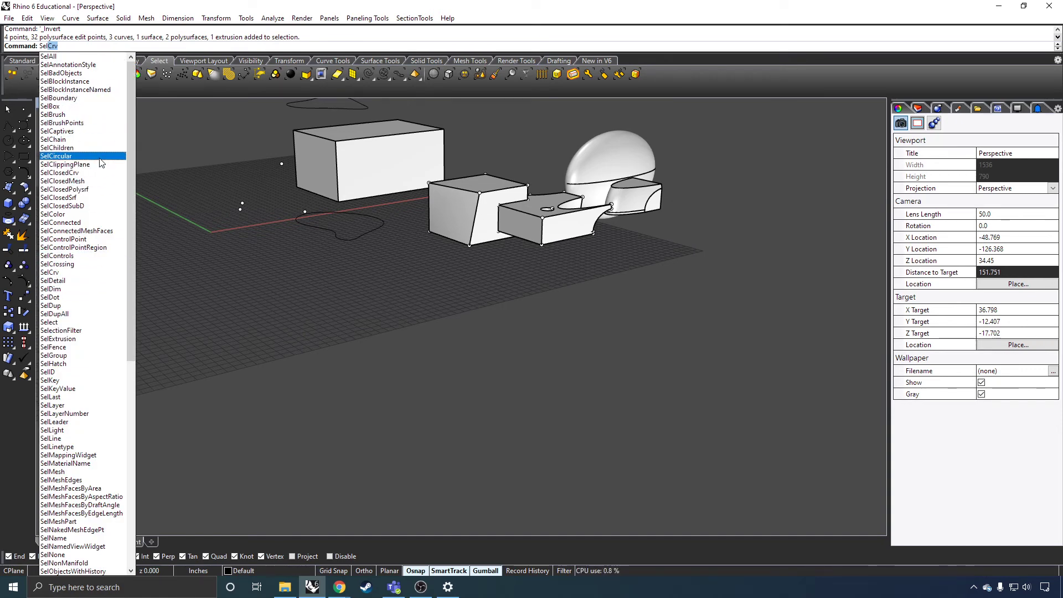
left_click(98, 189)
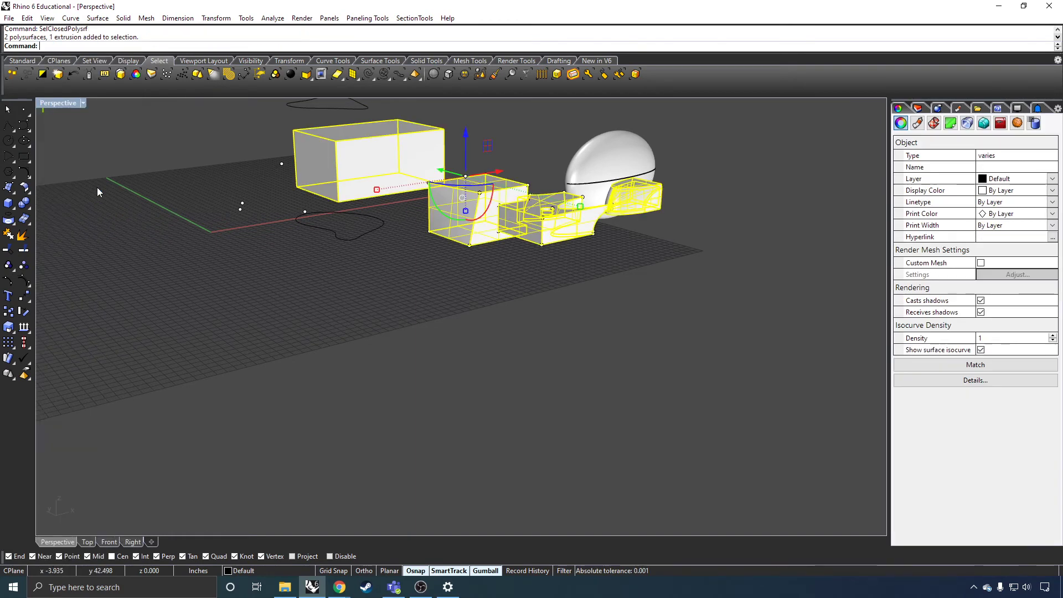
left_click(153, 319)
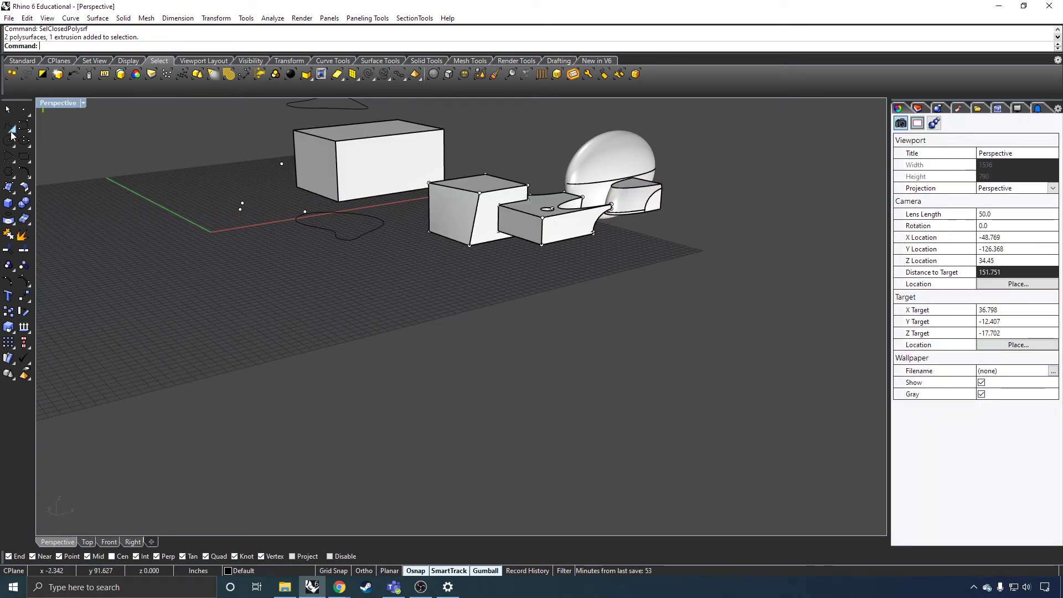
type("SelClosedPolysrf")
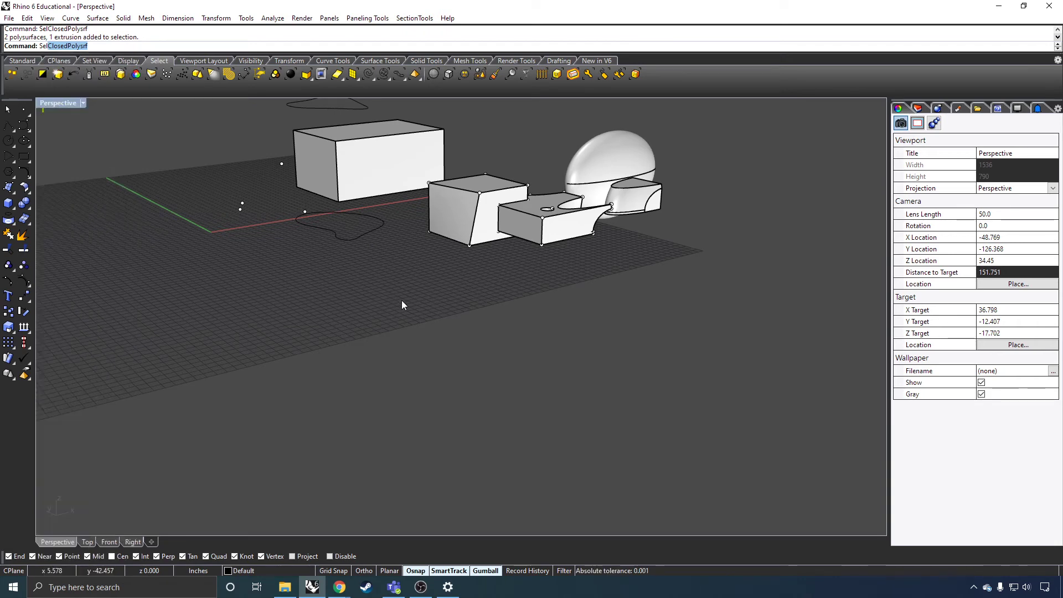
Hide the ellipsoid behind the split-off corner piece
left_click(469, 220)
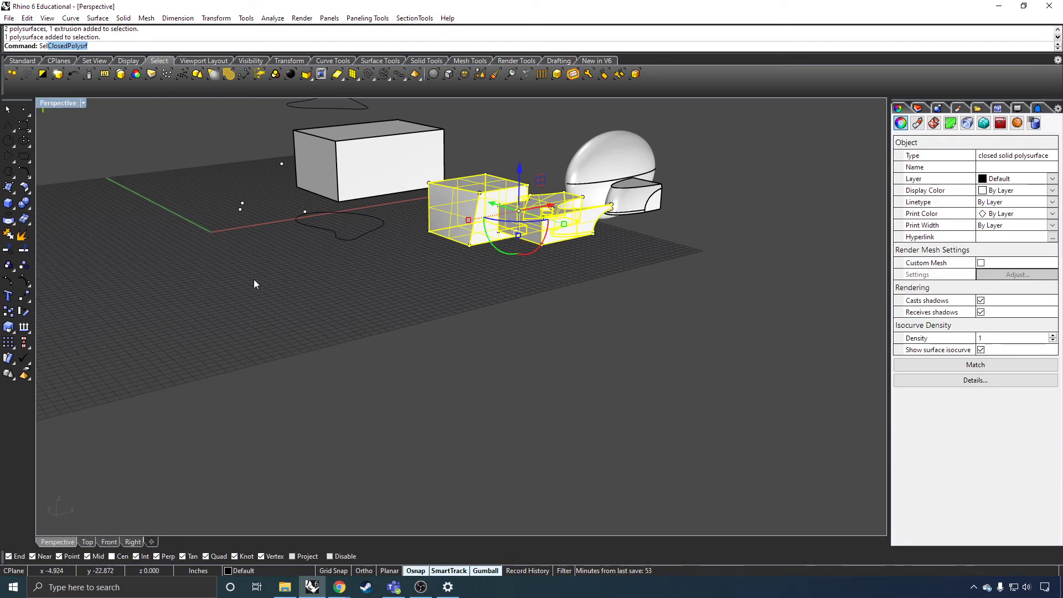
right_click_drag(254, 280, 380, 278)
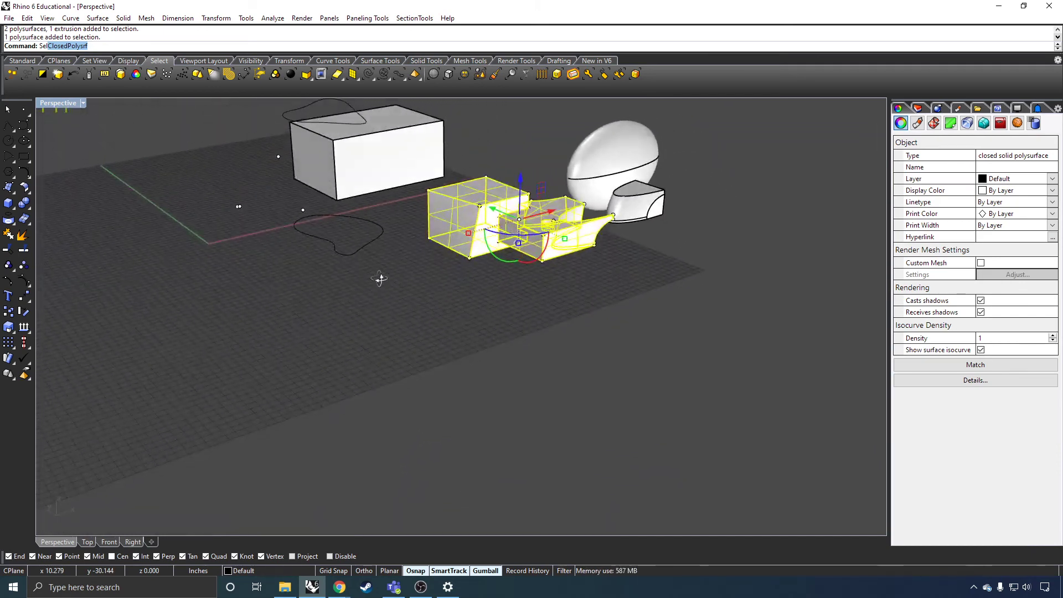
left_click(634, 169)
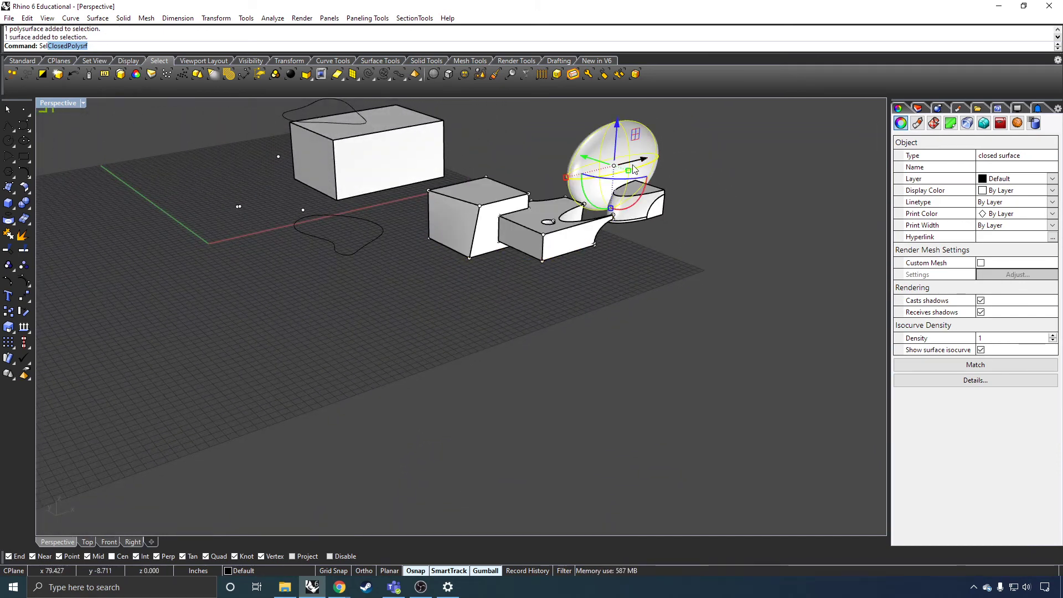
type("SelSoli")
key("BackSpace")
key("BackSpace")
key("BackSpace")
key("BackSpace")
key("BackSpace")
key("BackSpace")
key("BackSpace")
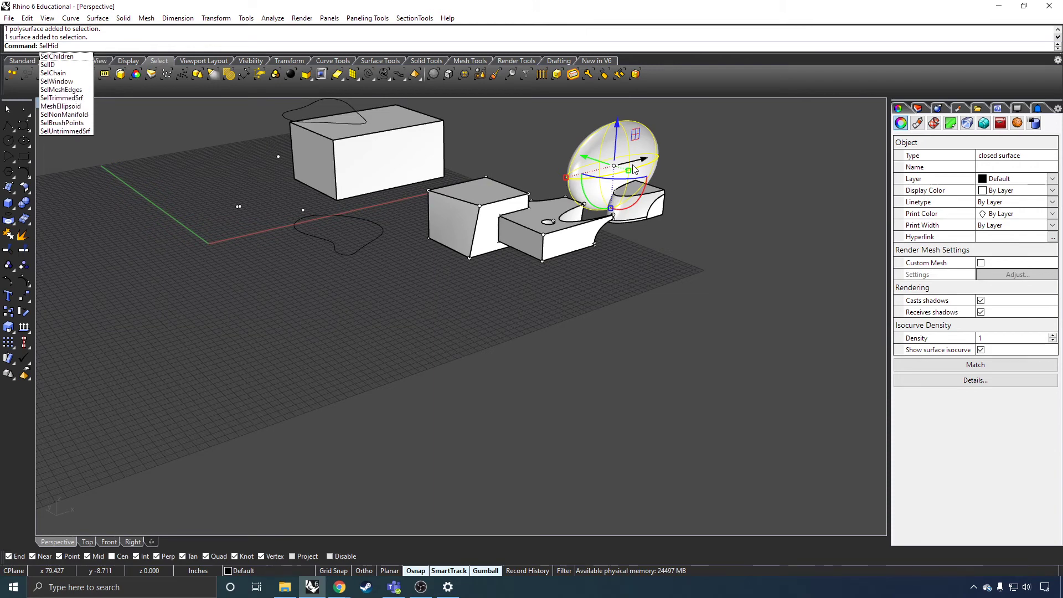
key("Return")
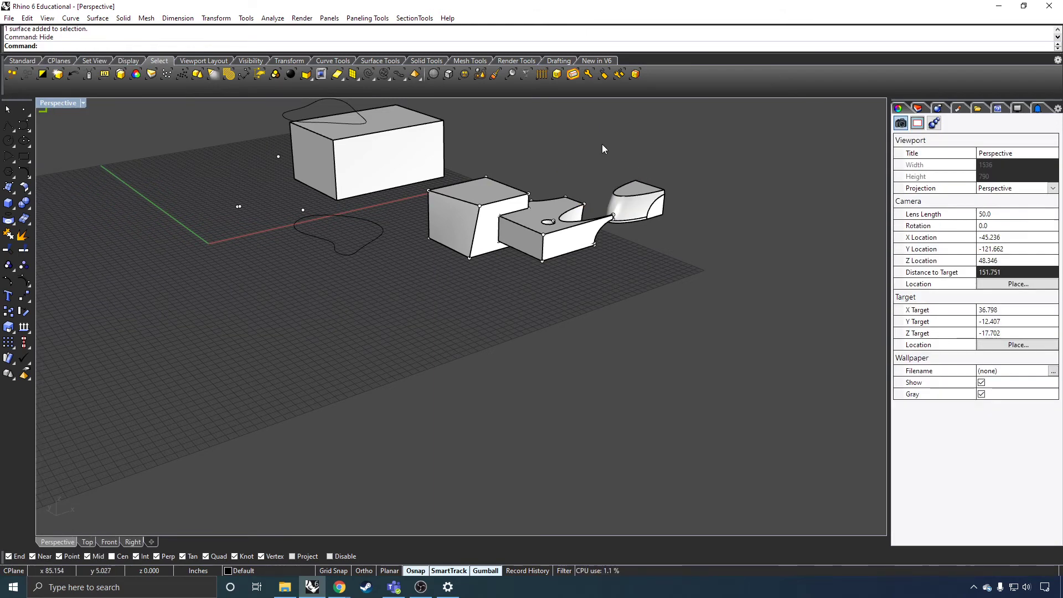
Hide the large rear box by repeating the Hide command
right_click_drag(633, 205, 580, 207)
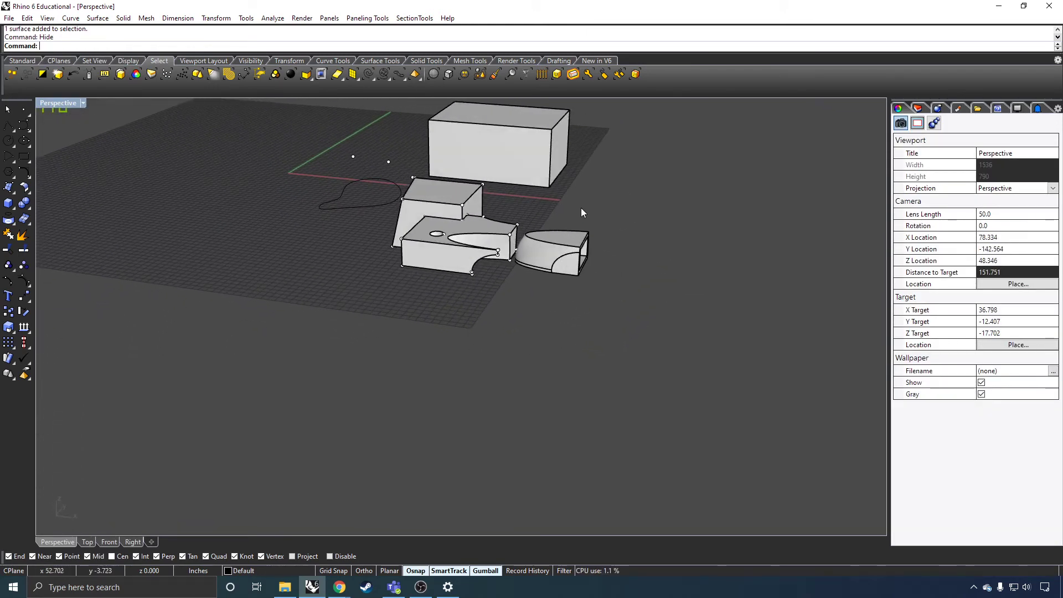
left_click_drag(676, 187, 634, 297)
right_click_drag(619, 257, 668, 257)
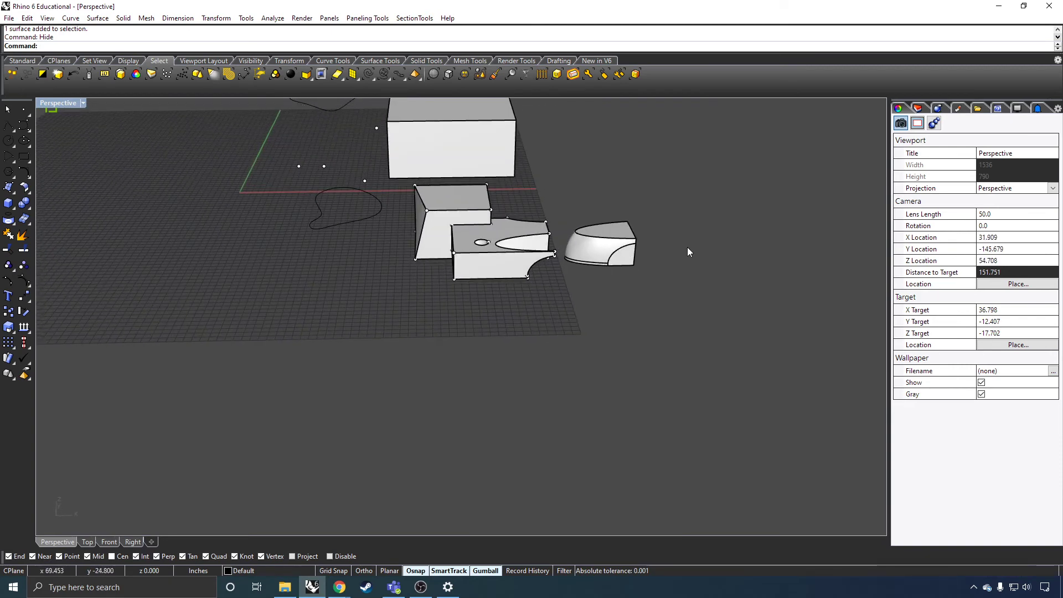
left_click(408, 134)
right_click(694, 168)
right_click_drag(652, 204, 689, 201)
Show all hidden objects again with the Show command
type("S")
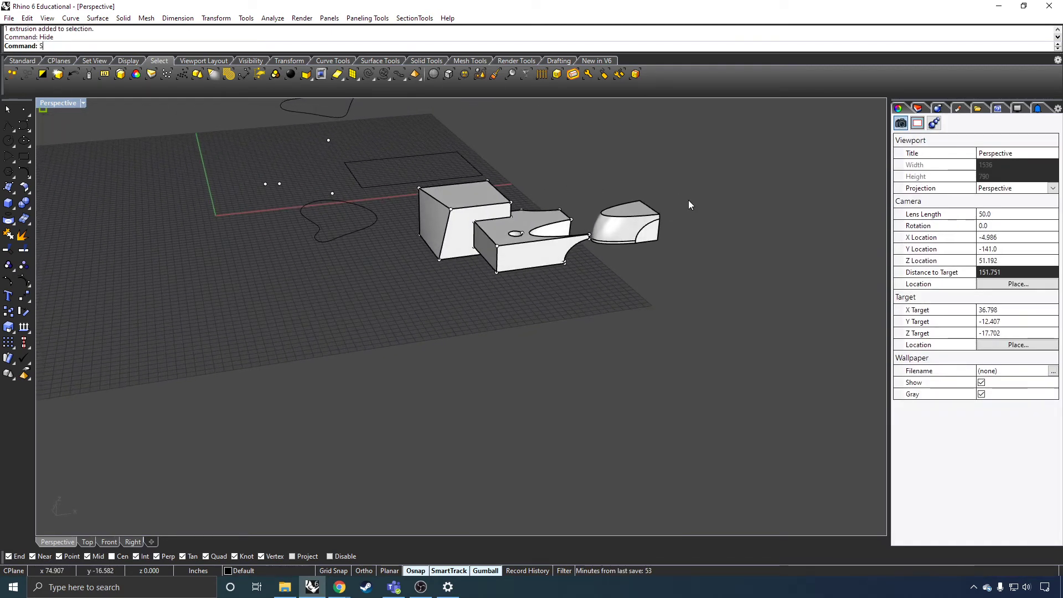
type("how")
key("Return")
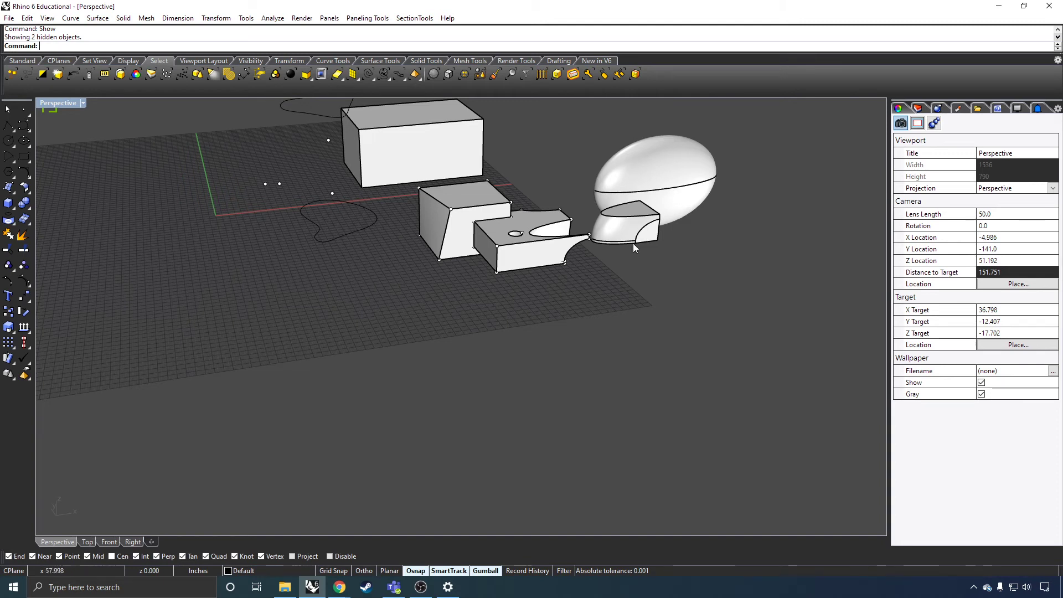
Isolate the merged solid with the round hole and inspect it on its own from several angles
left_click(541, 259)
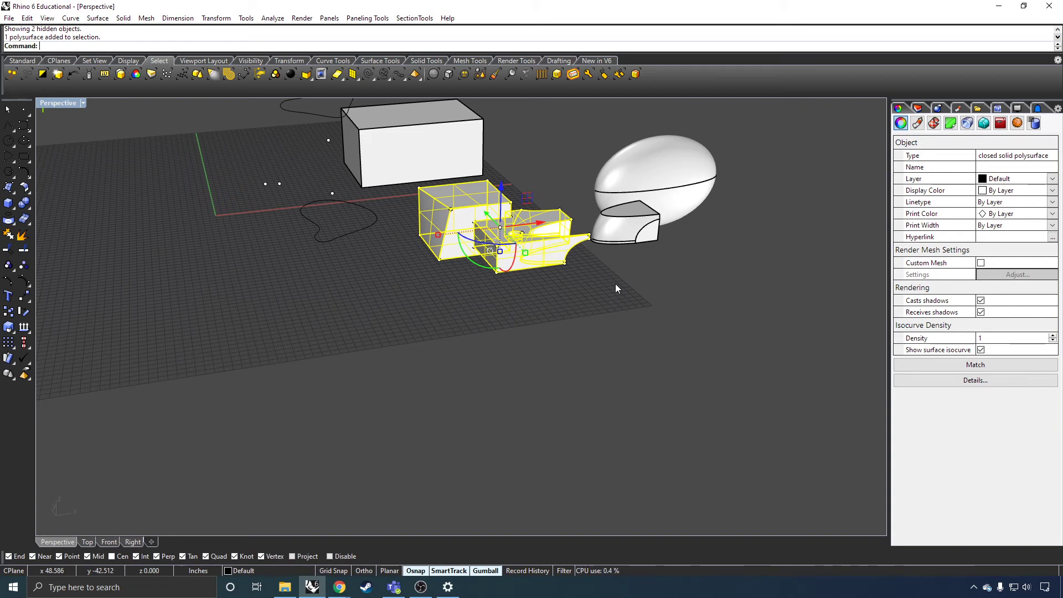
key("Return")
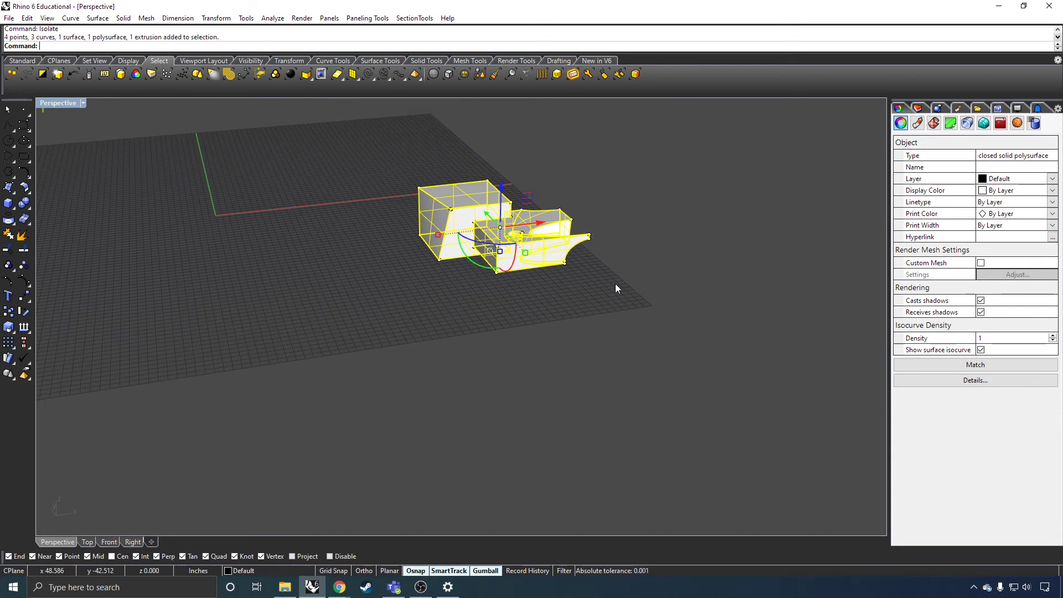
left_click(613, 282)
right_click_drag(627, 261, 504, 252)
scroll(433, 229, "up", 3)
scroll(433, 226, "up", 5)
scroll(504, 253, "down", 7)
Bring back all hidden objects with the Show command
type("show")
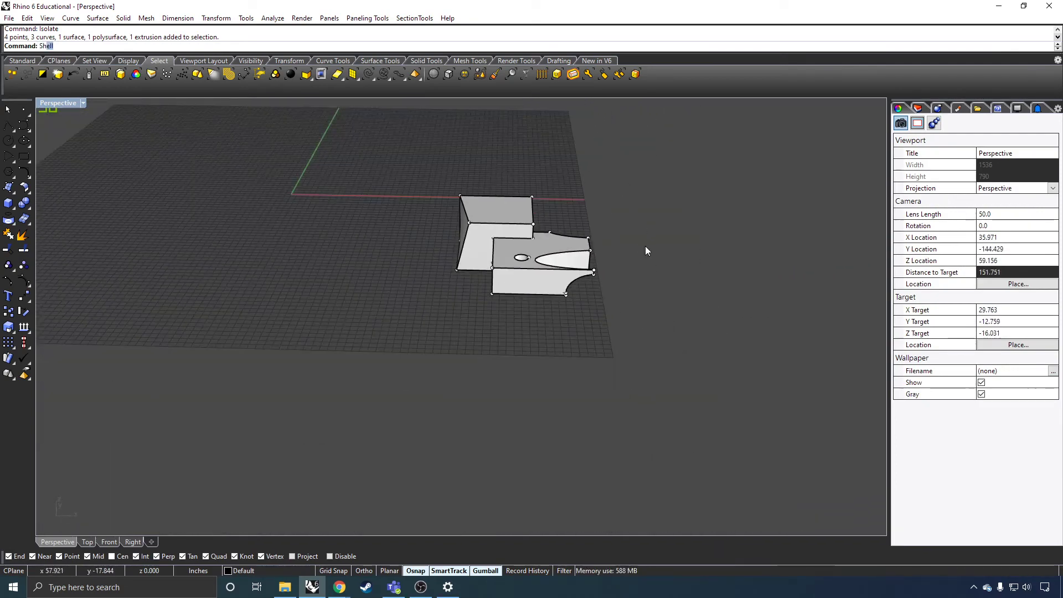
key("Return")
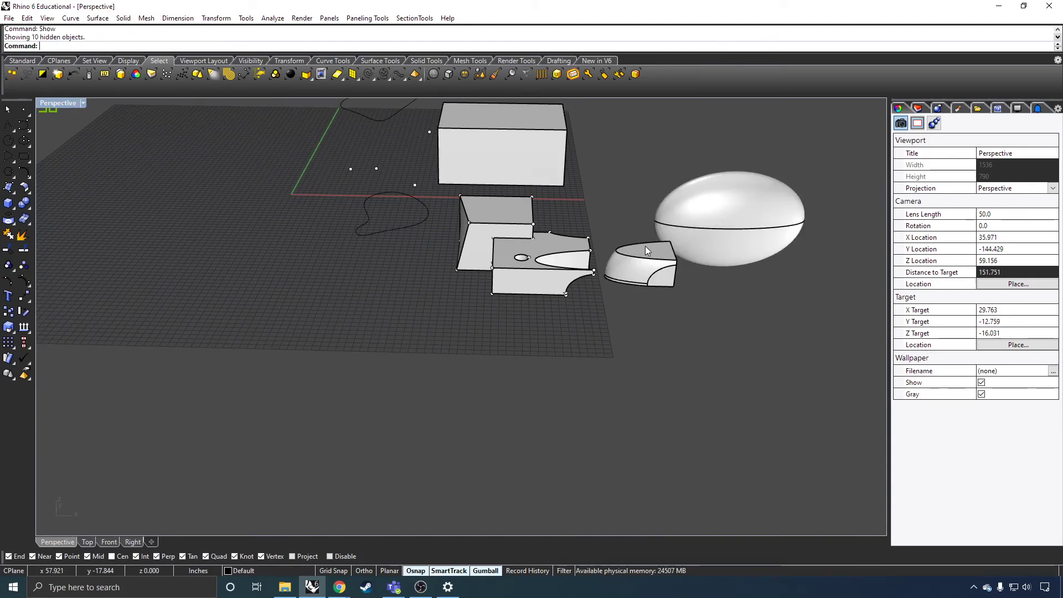
Demonstrate Zoom Window in the Perspective view and view the objects from different angles
left_click(95, 61)
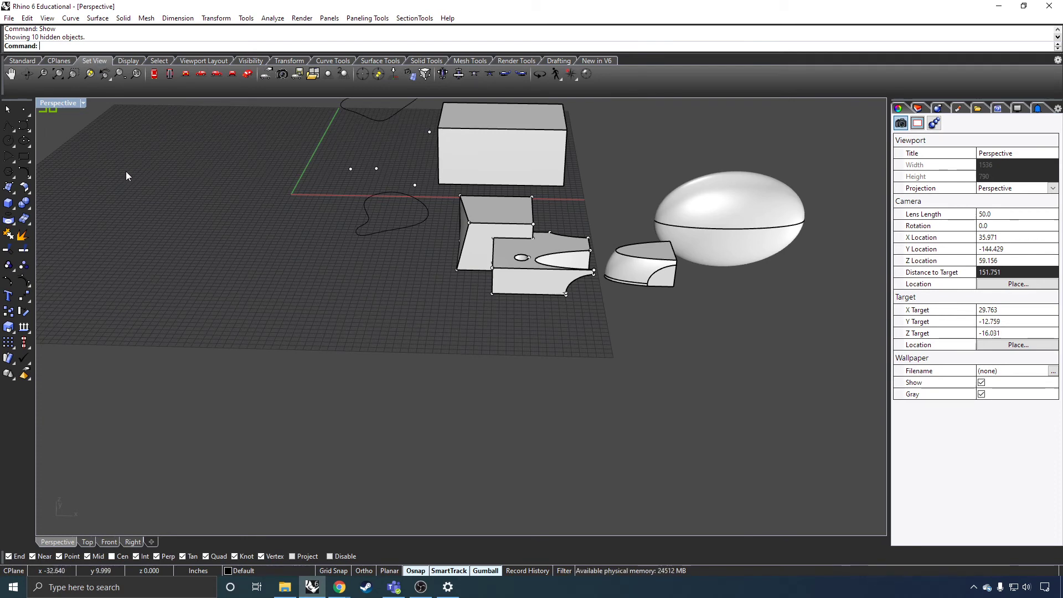
scroll(370, 328, "down", 3)
right_click_drag(370, 328, 518, 266)
scroll(576, 244, "up", 4)
left_click(89, 74)
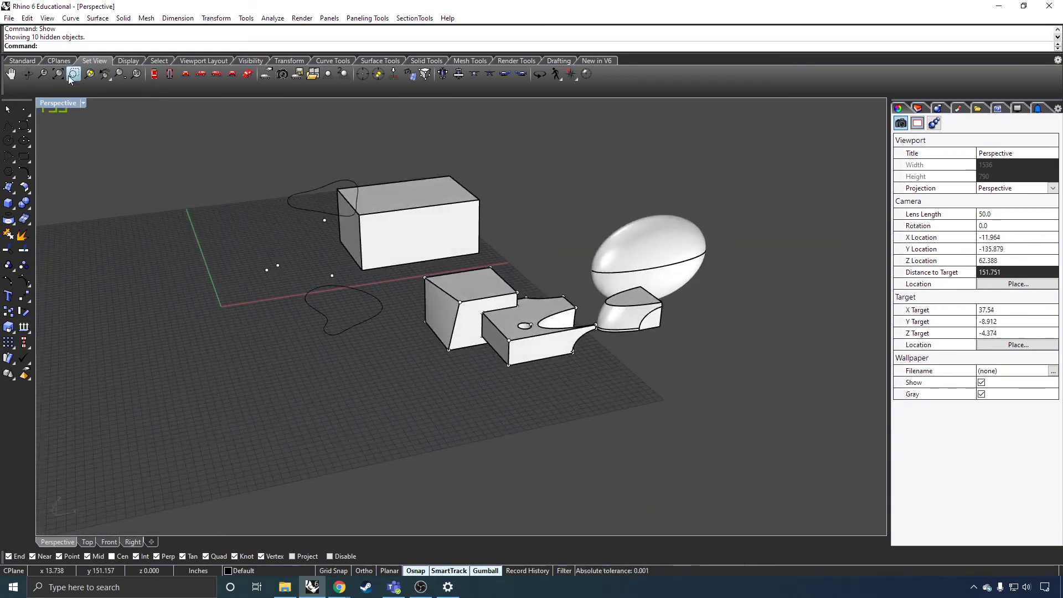
right_click_drag(119, 259, 474, 247)
scroll(475, 246, "down", 3)
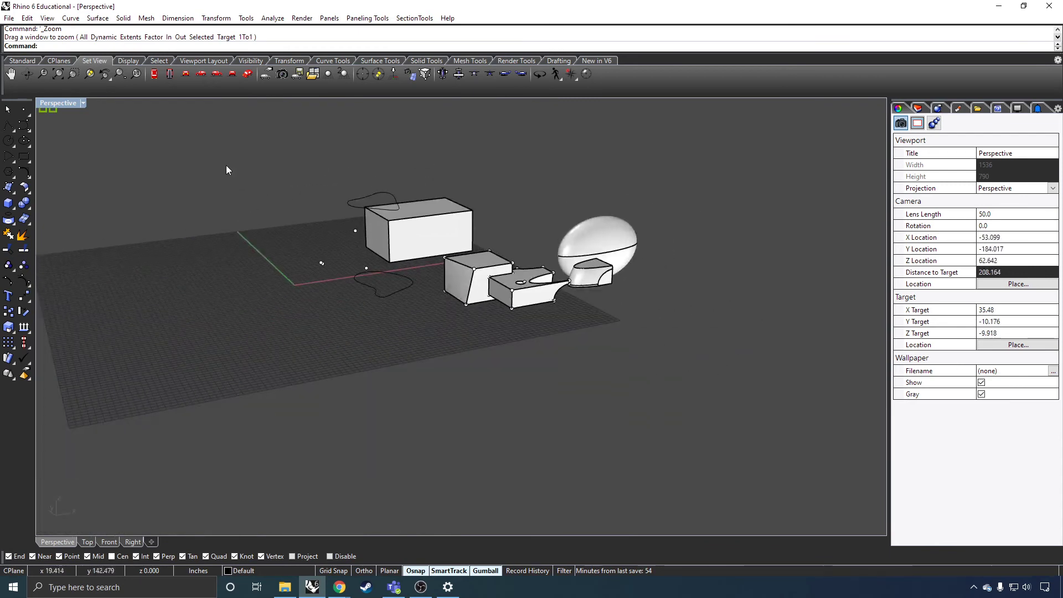
Move the Perspective view far away from the model, then fit all objects back in view with Zoom Extents
scroll(55, 128, "up", 3)
scroll(149, 259, "down", 10)
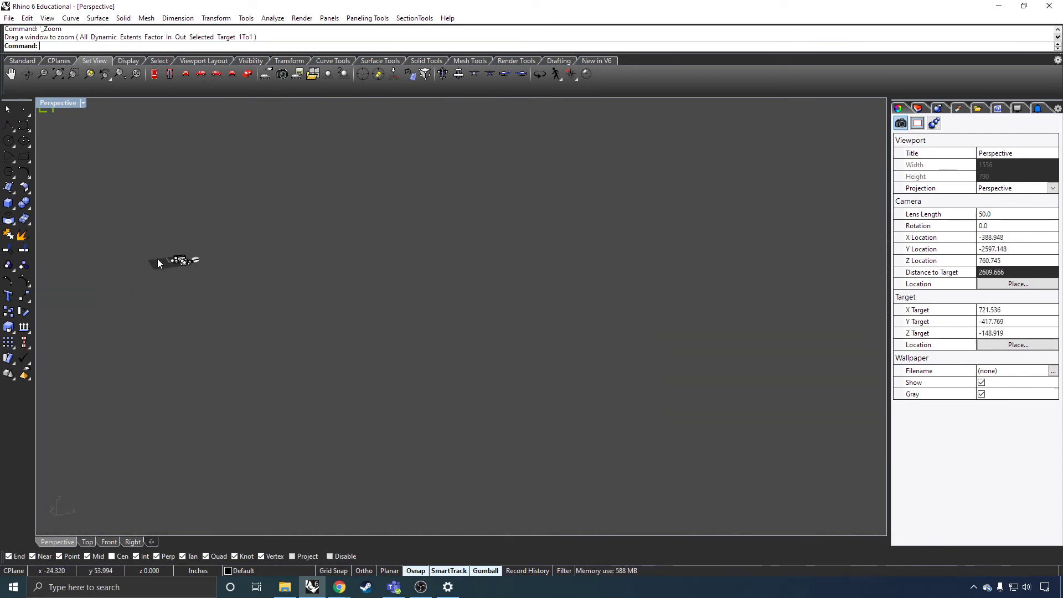
right_click_drag(158, 261, 213, 195)
scroll(283, 195, "up", 15)
scroll(281, 210, "up", 8)
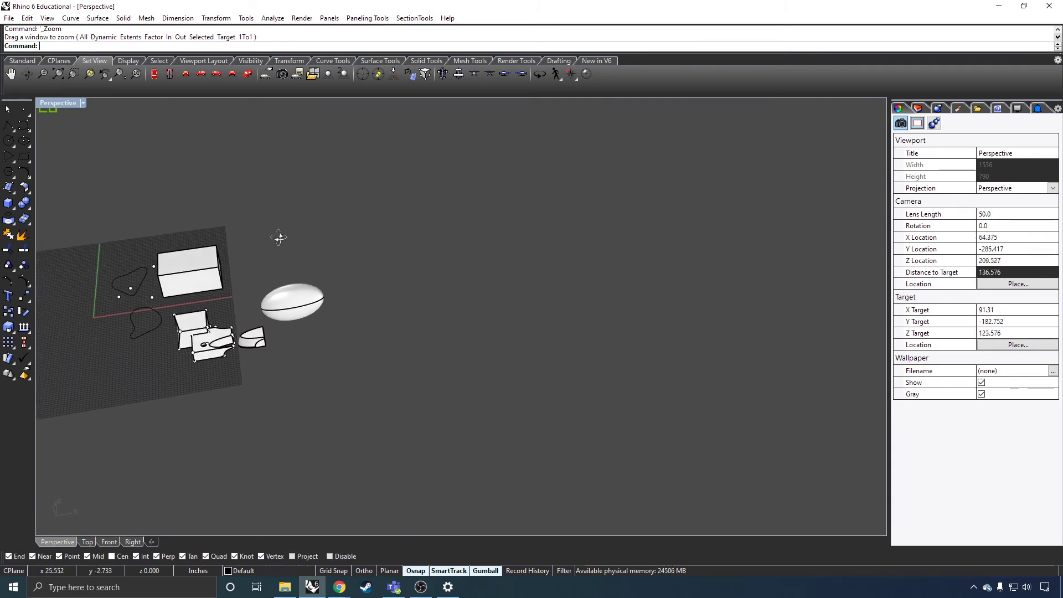
scroll(382, 232, "up", 4)
right_click_drag(403, 274, 318, 264)
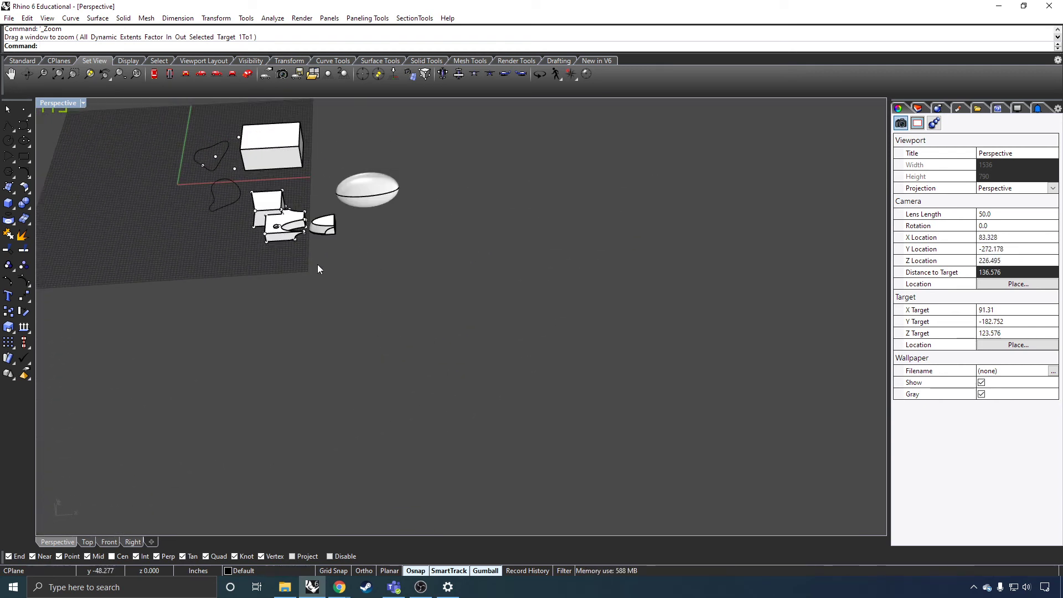
scroll(464, 302, "down", 2)
right_click_drag(457, 307, 401, 257)
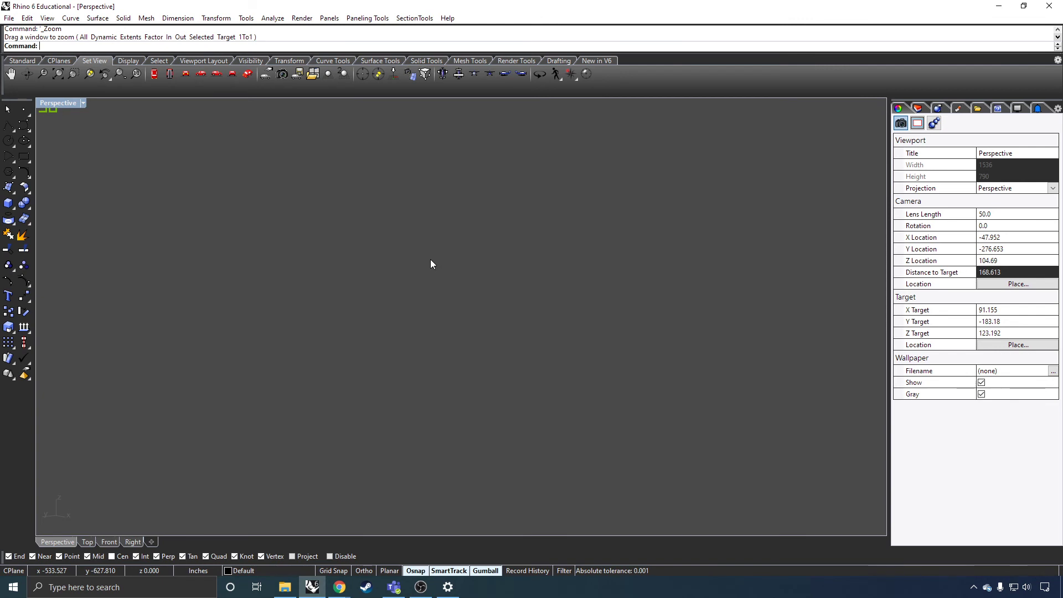
left_click(57, 75)
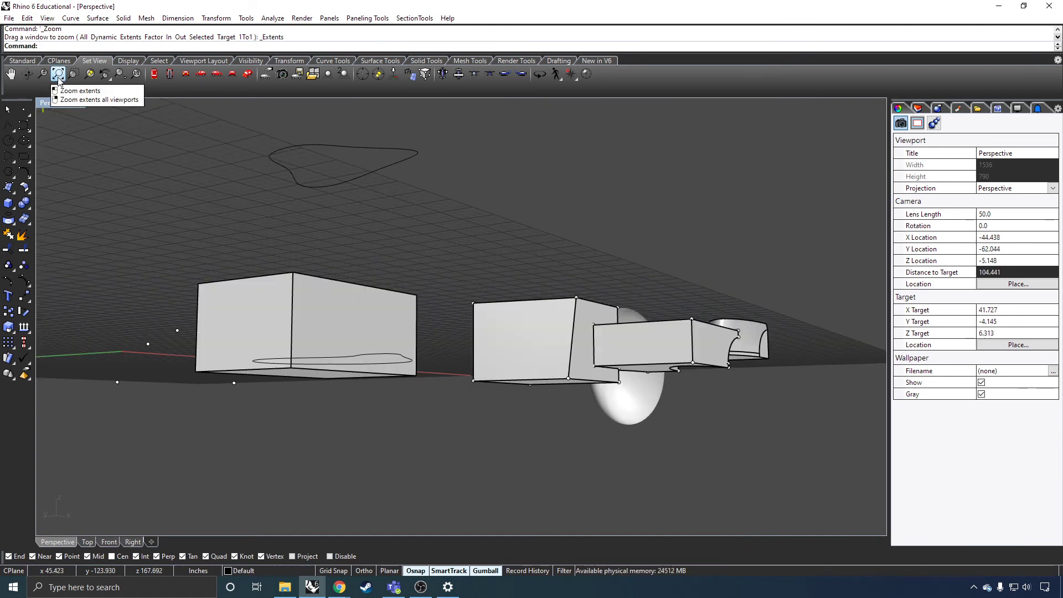
right_click_drag(465, 226, 410, 286)
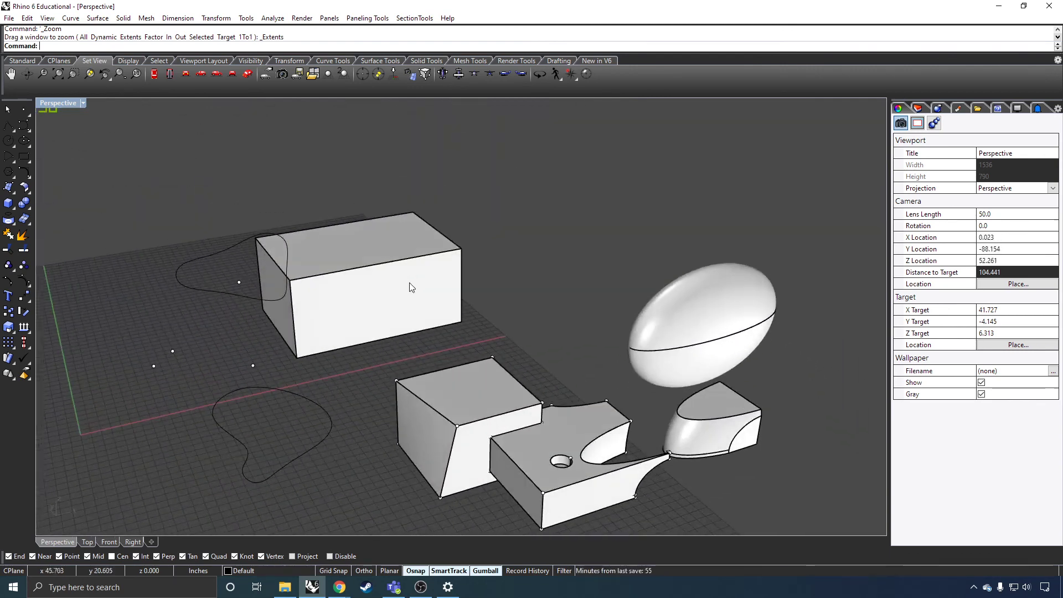
Select the merged solid with the round hole, frame it with Zoom Selected, and deselect it after inspecting it
left_click(562, 454)
right_click_drag(561, 446, 294, 354)
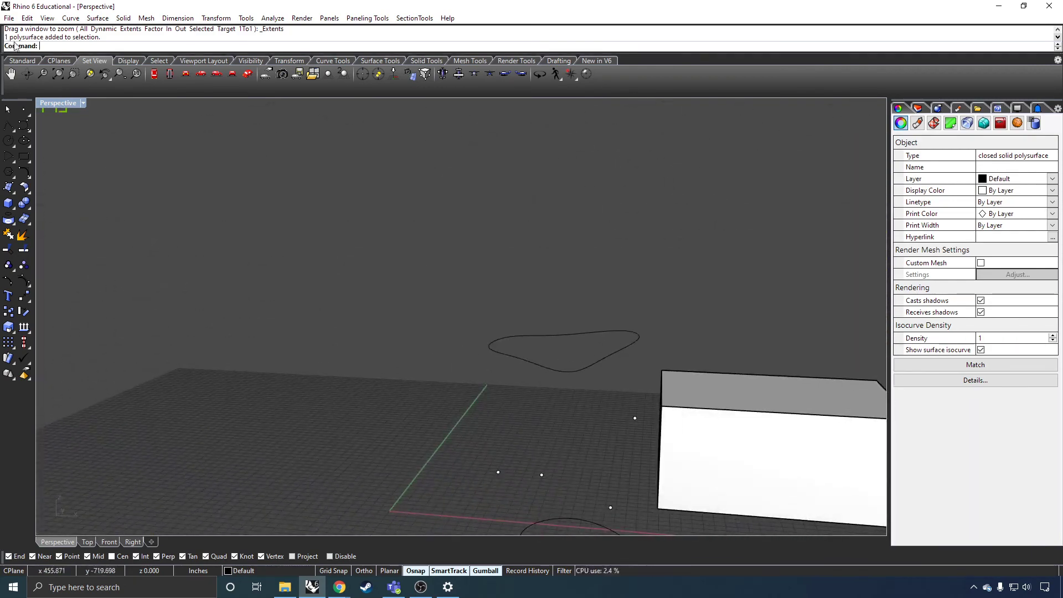
left_click(89, 74)
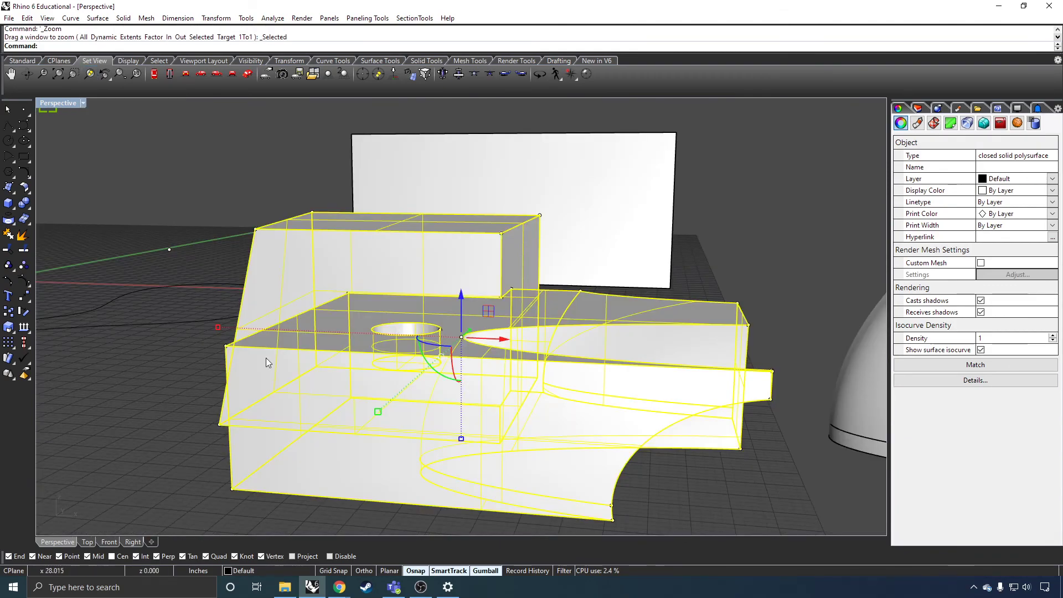
right_click_drag(395, 253, 444, 339)
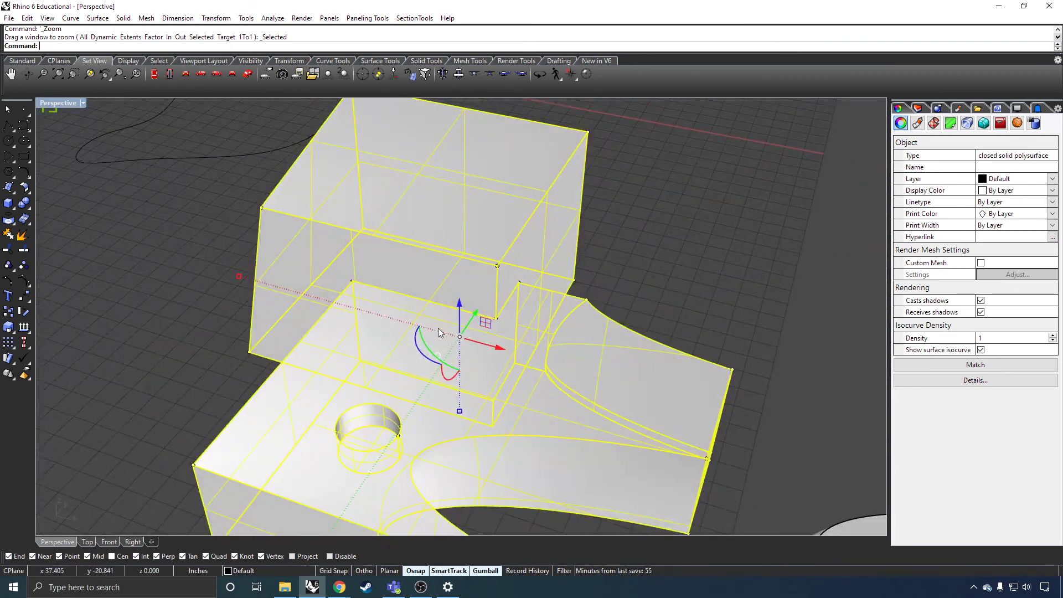
scroll(413, 323, "down", 3)
left_click(180, 304)
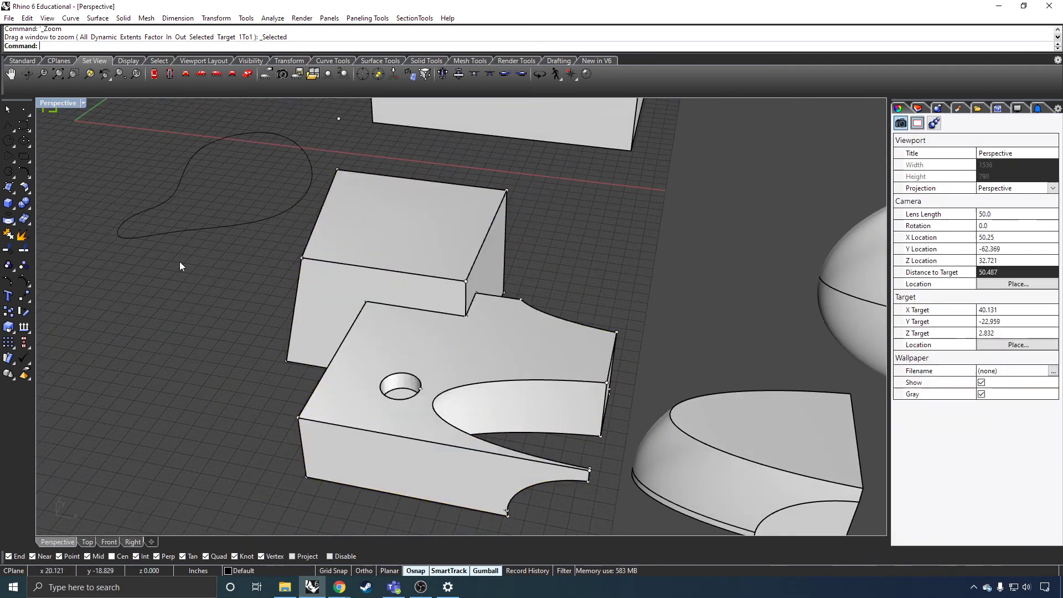
Magnify the edge of the hollow split-off corner piece with Zoom Window and return to an overview of the objects
scroll(144, 179, "down", 7)
left_click(73, 74)
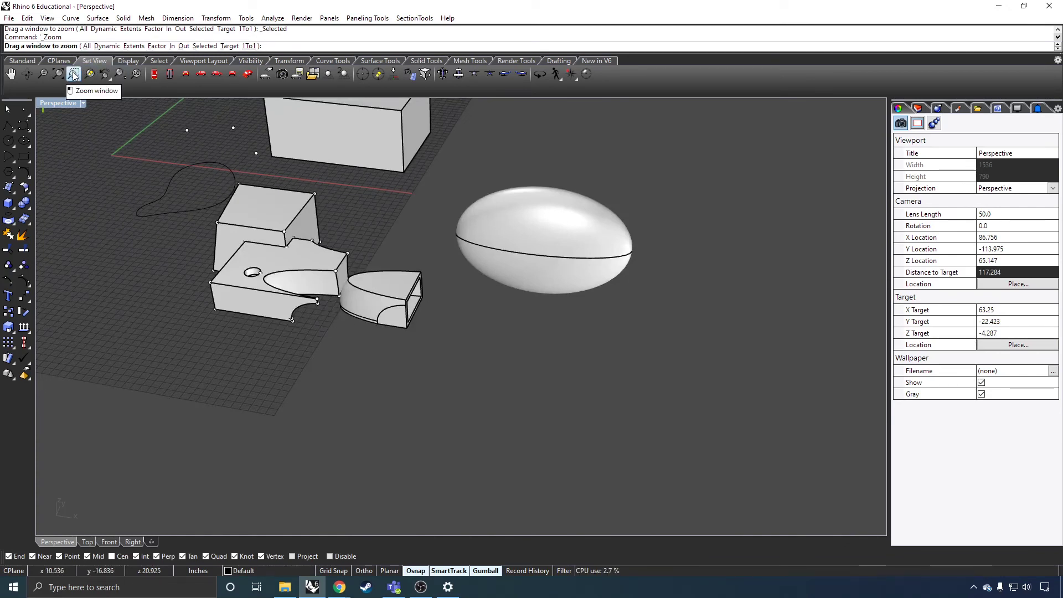
left_click_drag(432, 290, 434, 293)
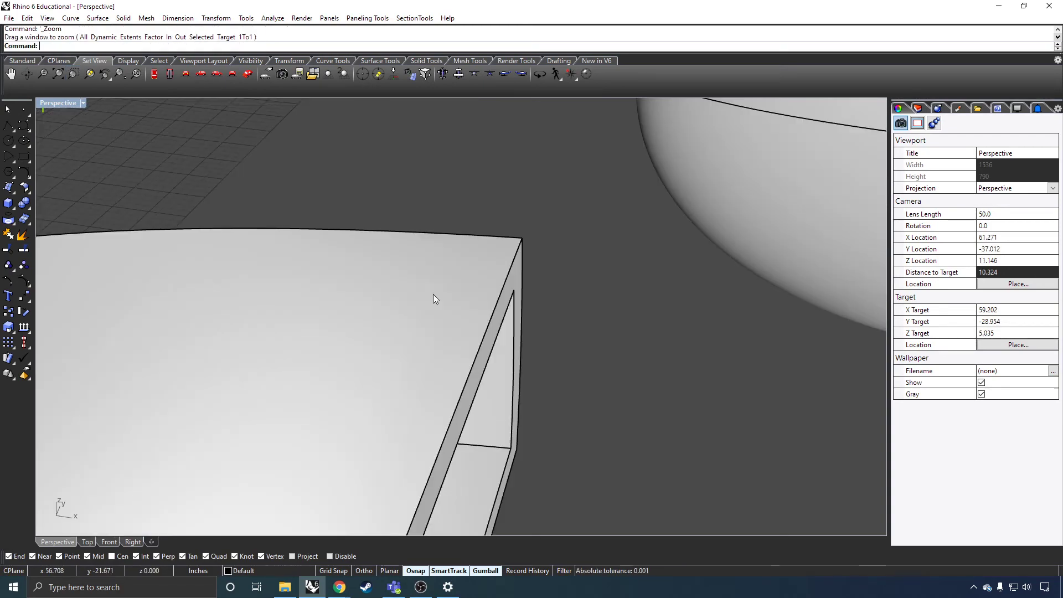
right_click_drag(489, 353, 648, 323)
scroll(646, 319, "down", 10)
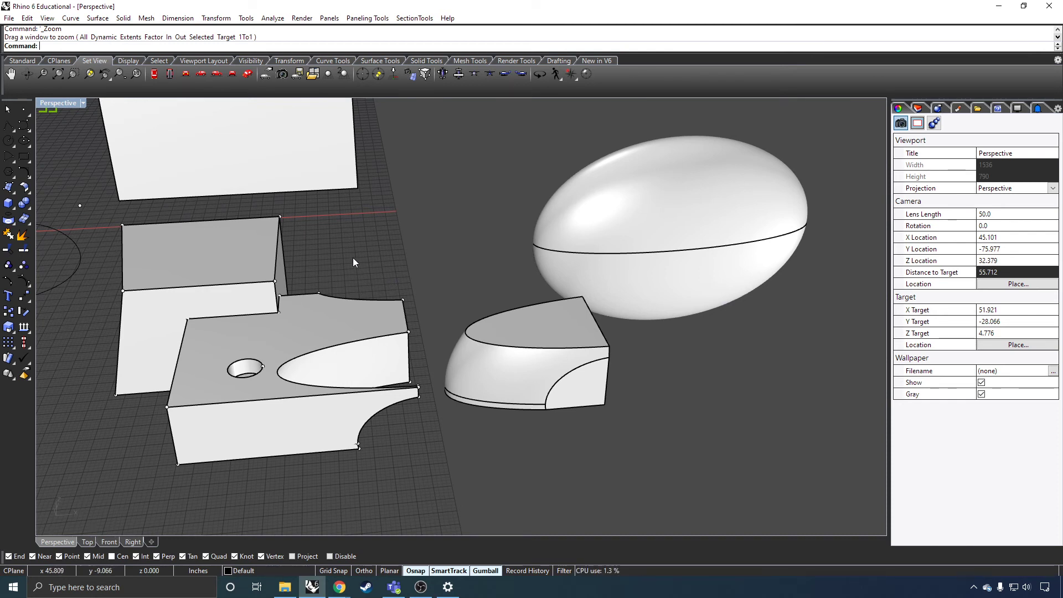
Set the Perspective viewport to the top view of the CPlane and inspect the objects from above
left_click(458, 74)
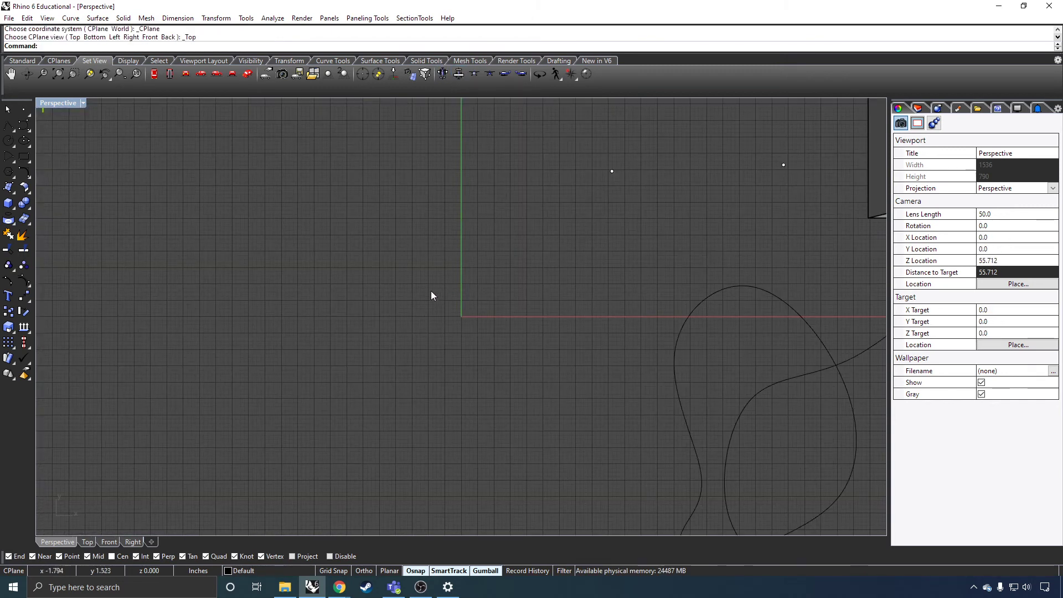
scroll(487, 296, "down", 2)
scroll(588, 335, "up", 8)
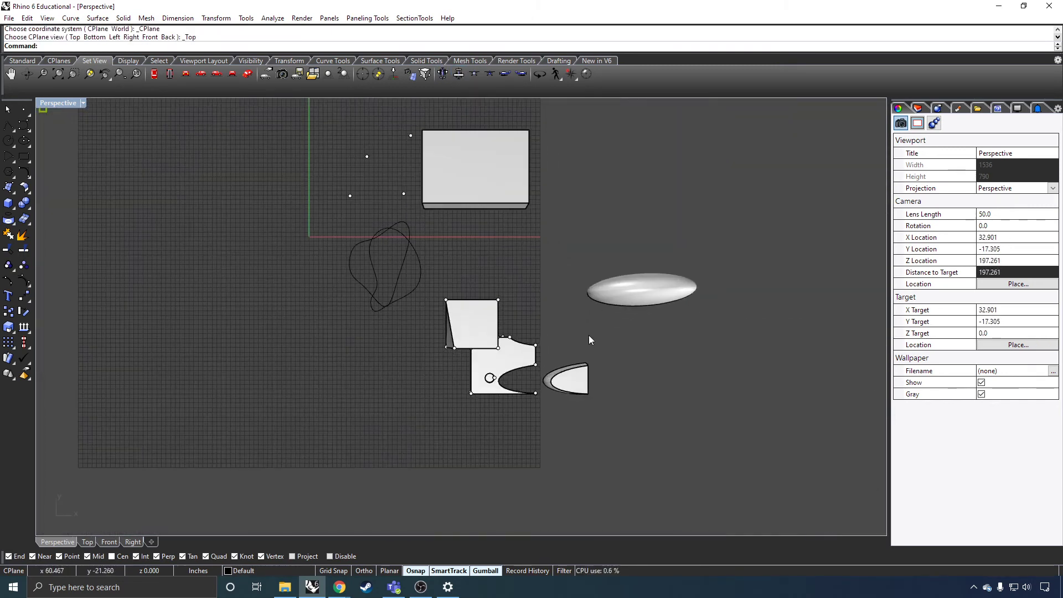
scroll(589, 333, "down", 6)
right_click_drag(542, 302, 546, 195)
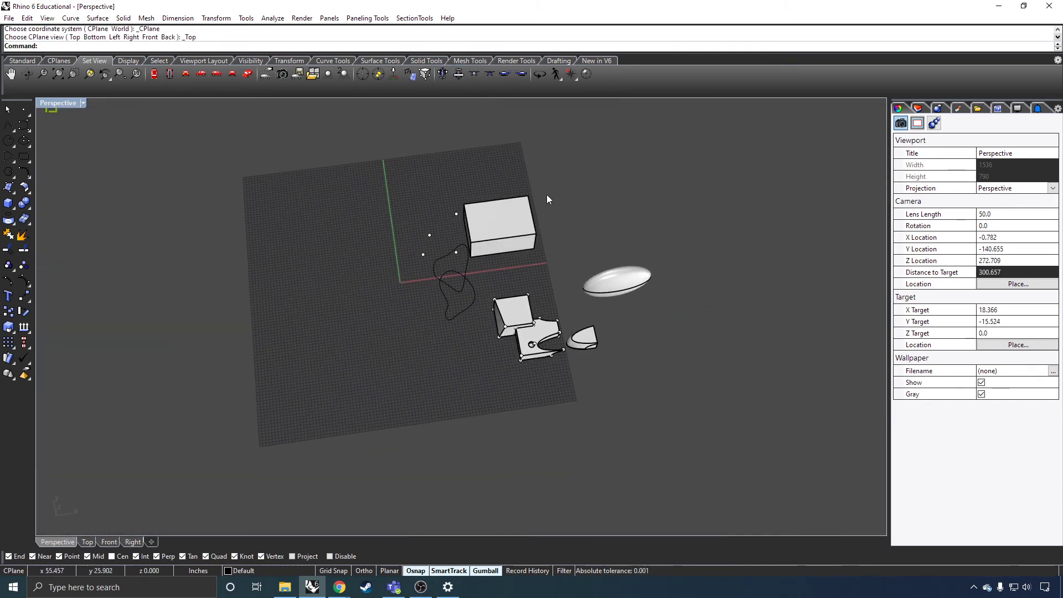
Switch the Perspective viewport through the front, back, bottom and top CPlane views, then return to an angled overview
left_click(487, 74)
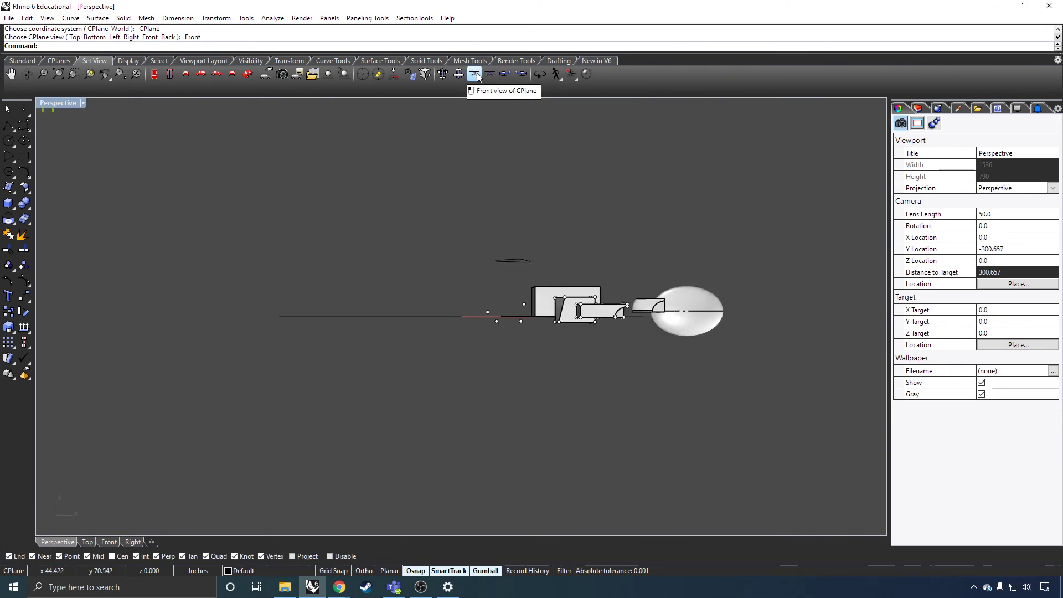
left_click(488, 76)
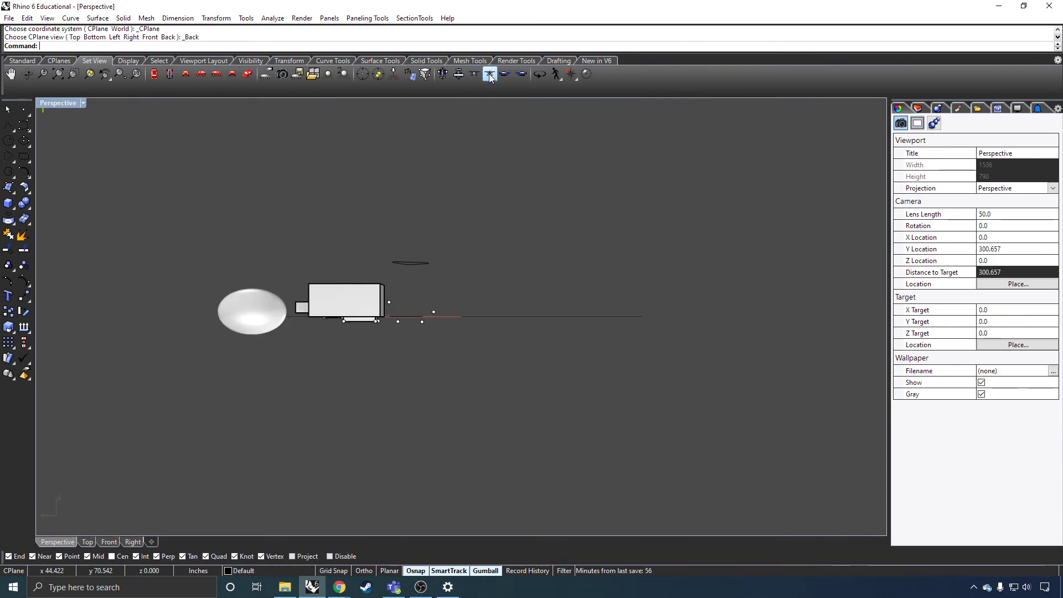
left_click(443, 76)
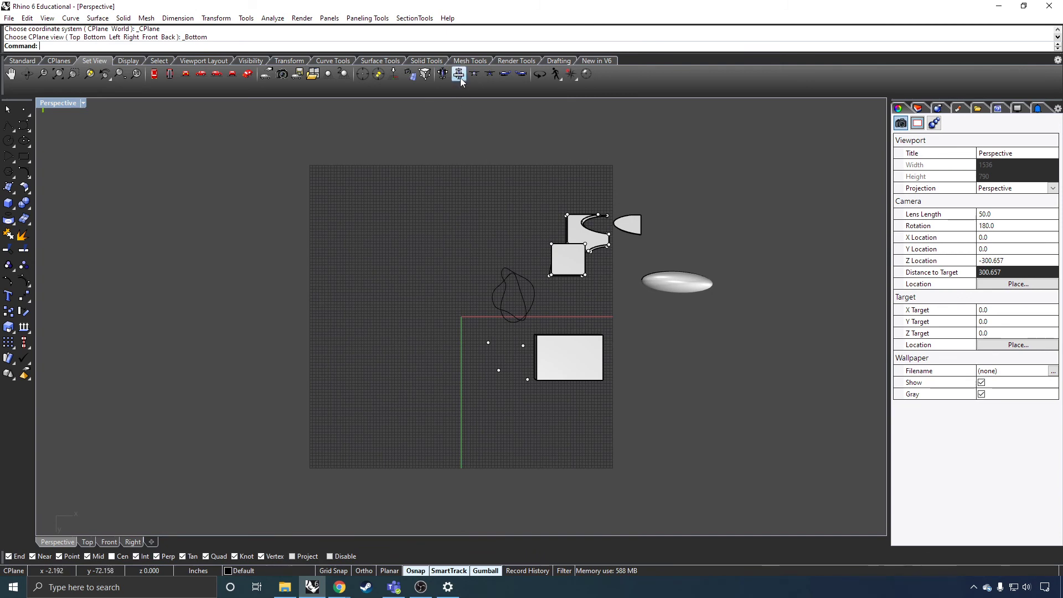
left_click(459, 76)
right_click_drag(489, 327, 611, 320)
scroll(611, 317, "up", 4)
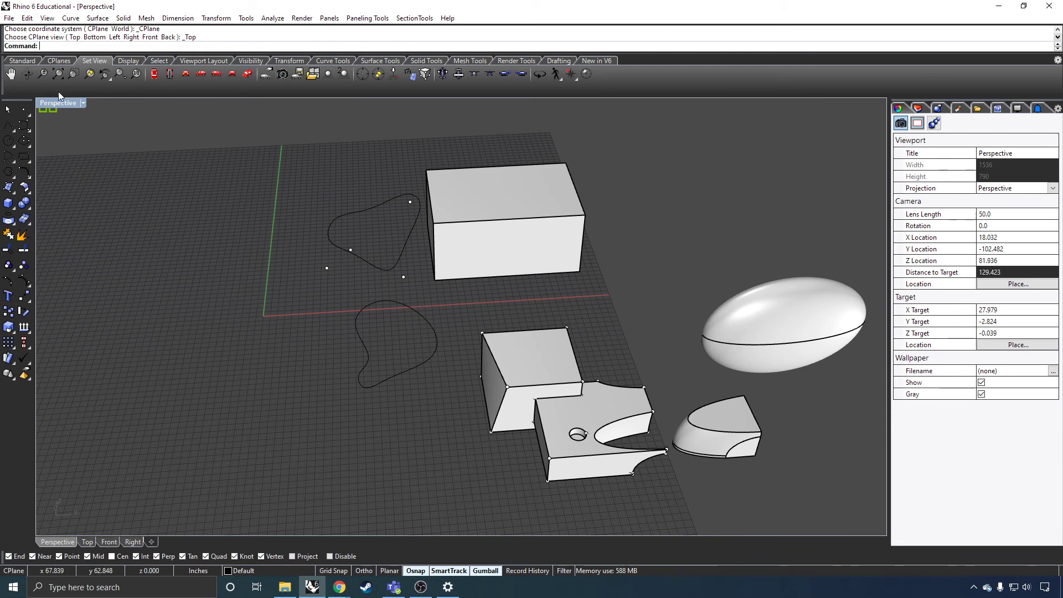
Place the construction plane origin at the large box's front bottom corner, then reset the plane to World Top
left_click(60, 62)
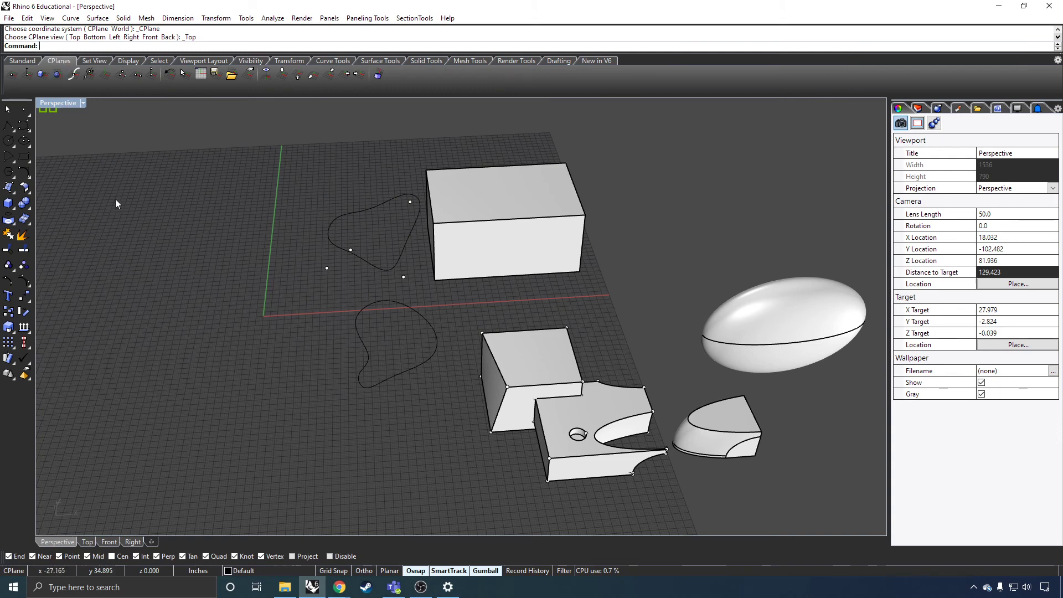
scroll(661, 316, "down", 6)
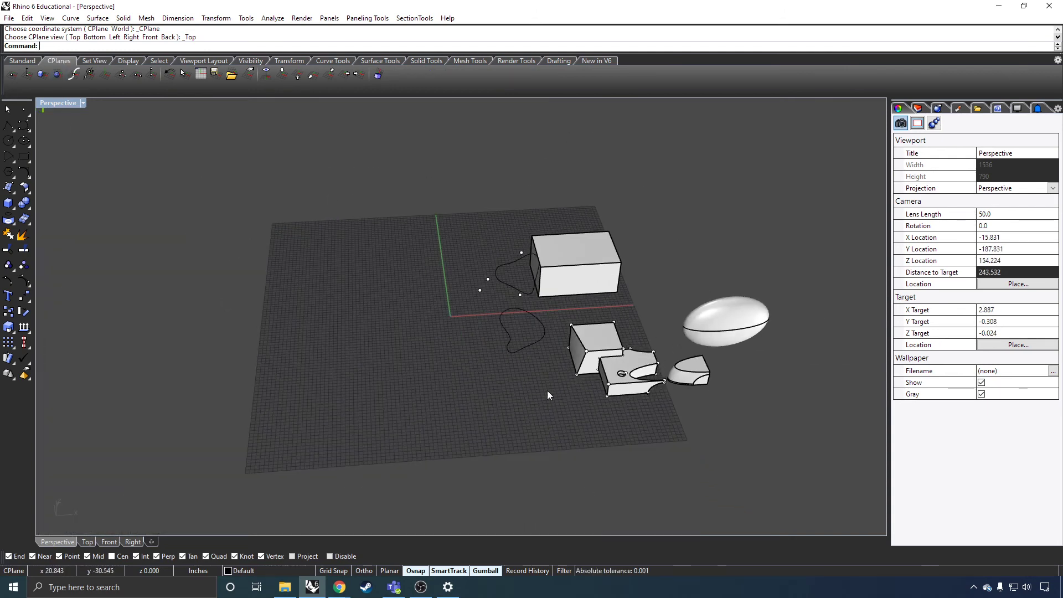
right_click_drag(548, 395, 583, 271)
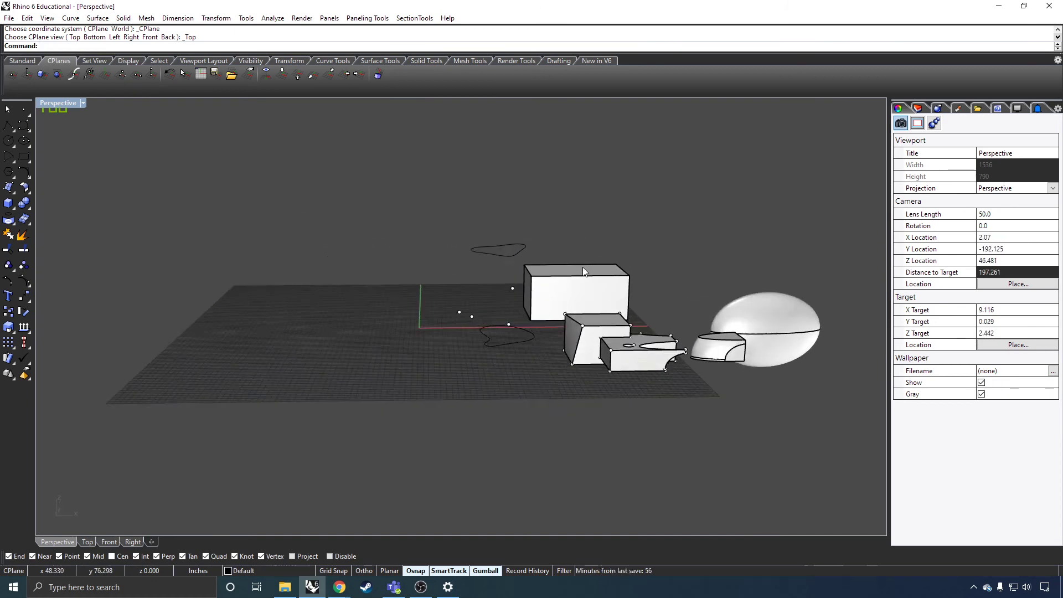
scroll(583, 267, "up", 4)
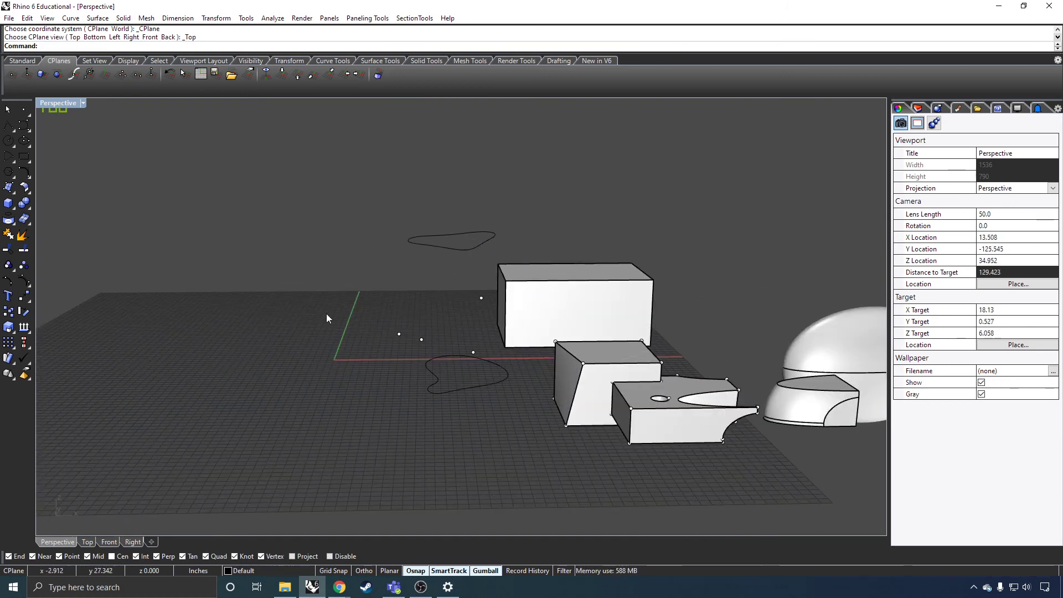
left_click(13, 81)
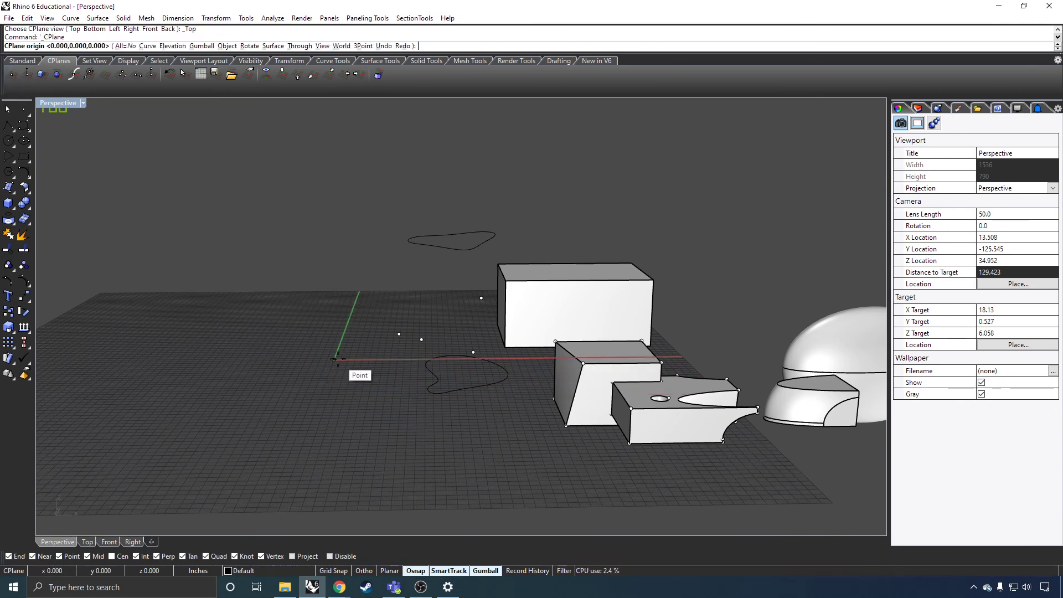
left_click(498, 336)
right_click_drag(480, 387, 361, 424)
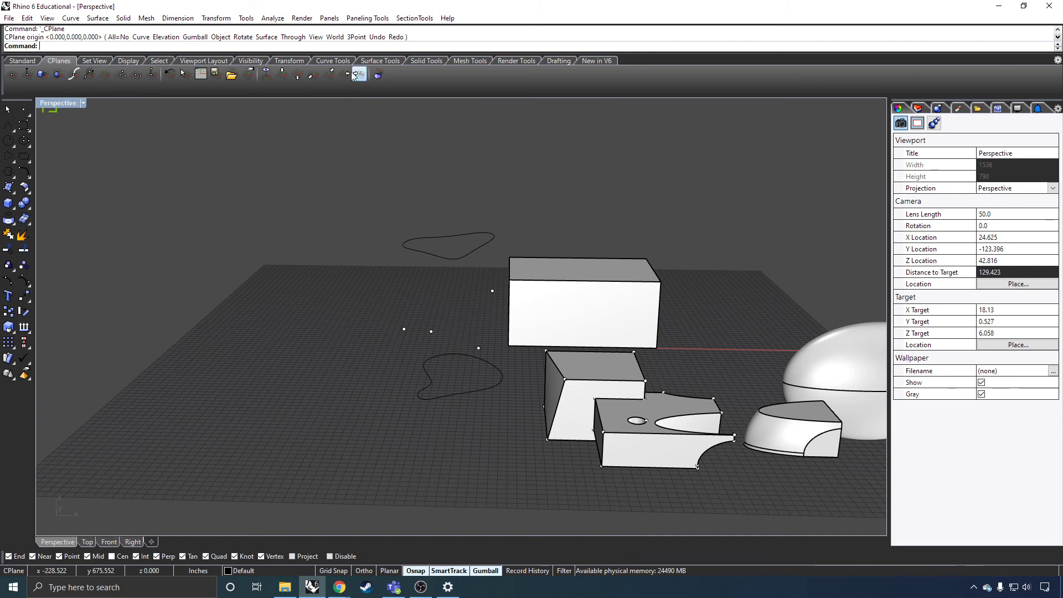
left_click(281, 75)
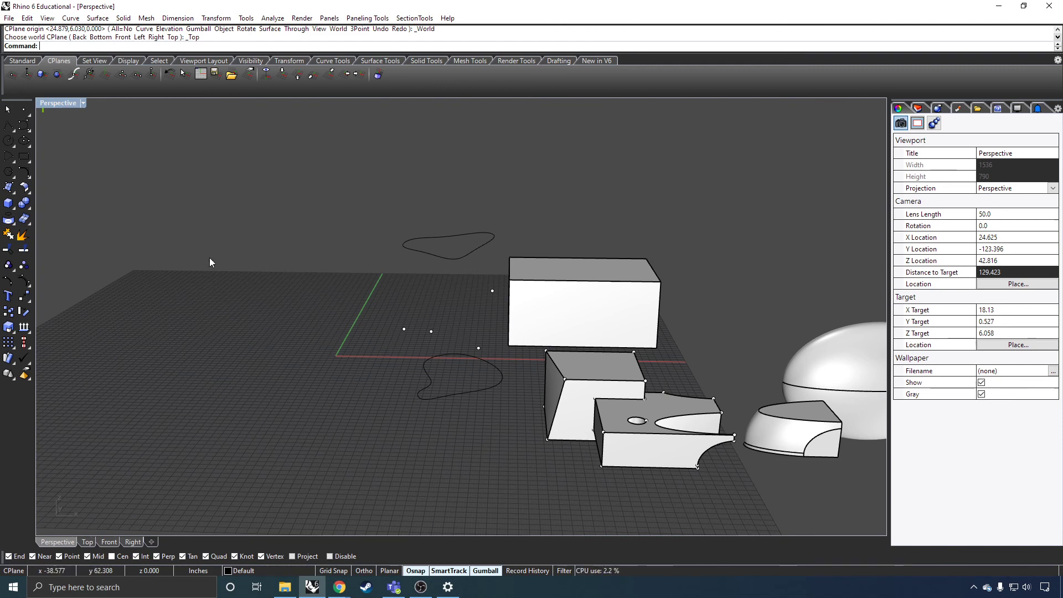
Align the construction plane to the current view, then restore it to World Top and return to an angled overview
left_click(267, 75)
right_click_drag(421, 369, 593, 343)
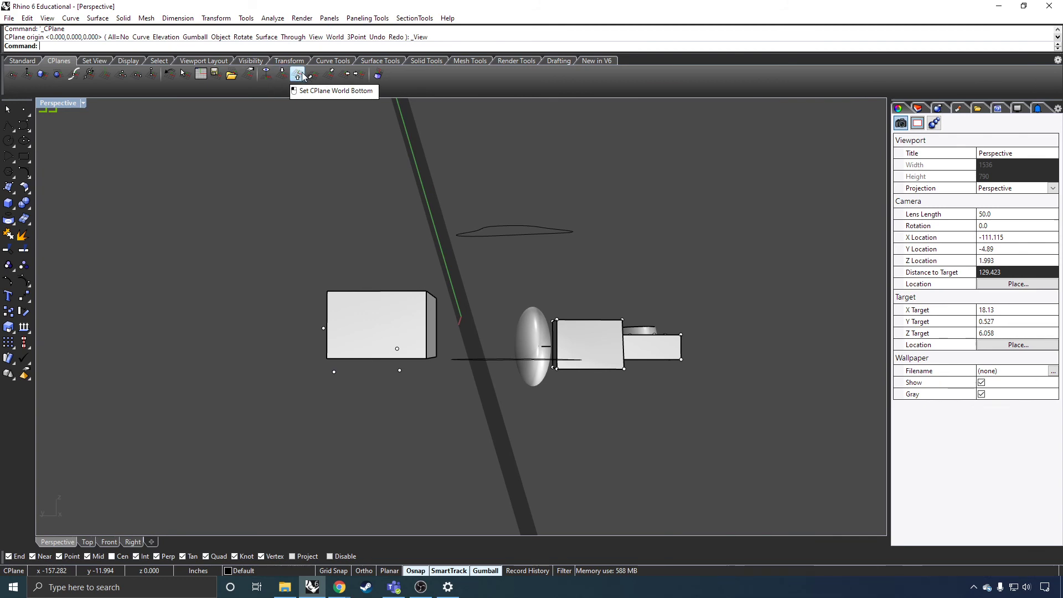
left_click(283, 74)
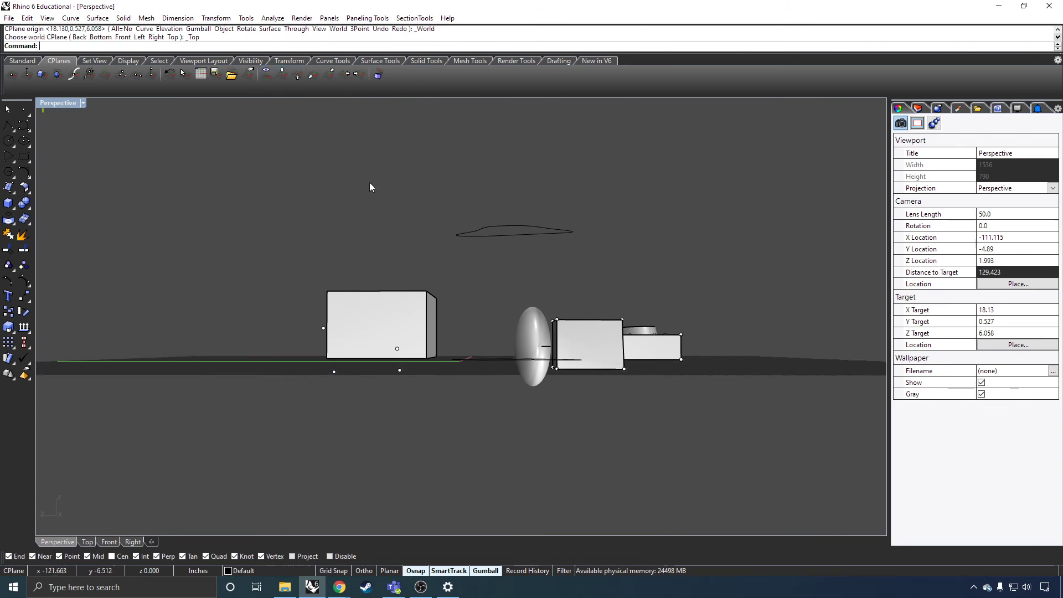
right_click_drag(367, 185, 363, 294)
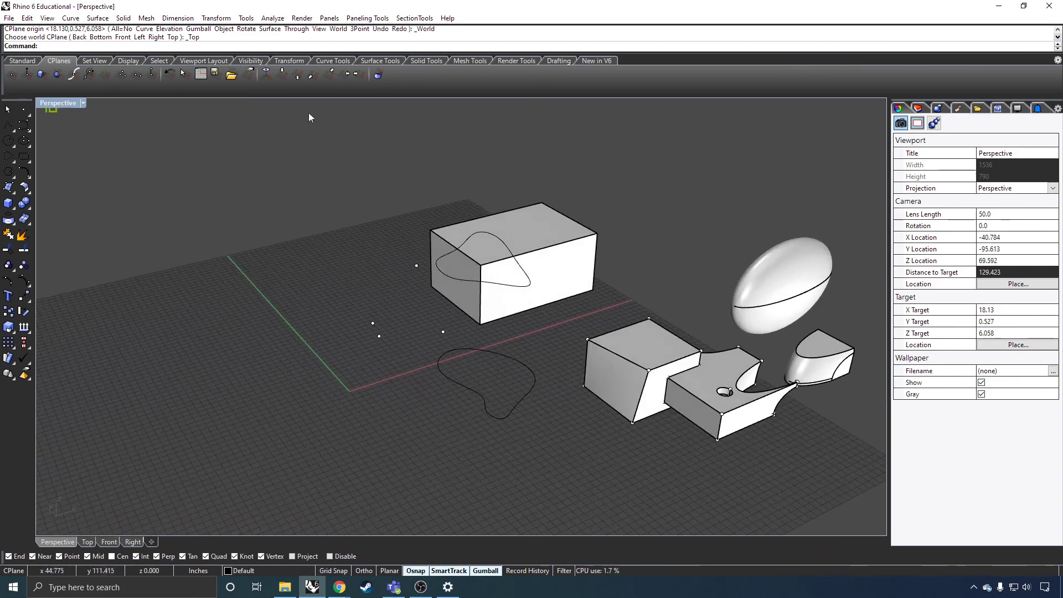
Set the construction plane to World Front and draw a closed five-sided polyline on it beside the origin
left_click(313, 76)
right_click_drag(335, 377, 376, 360)
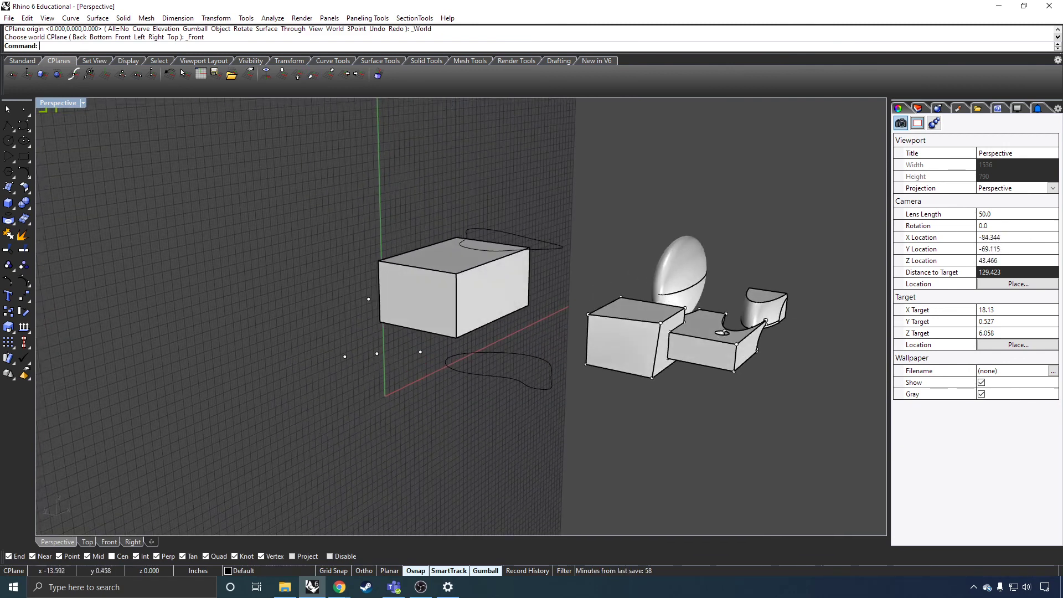
type("polyline")
key("Return")
left_click(297, 480)
left_click(386, 456)
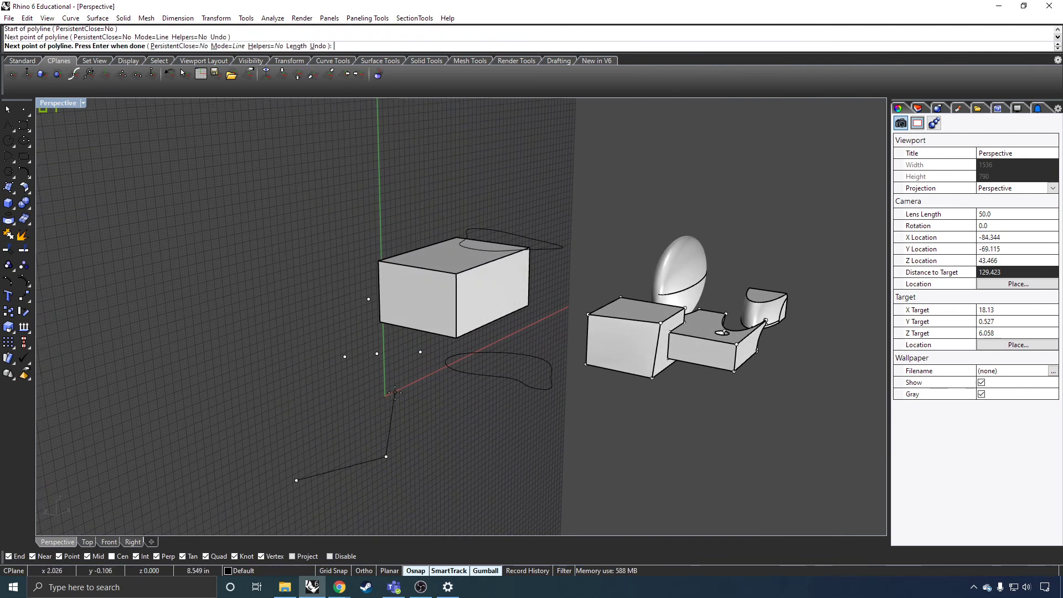
left_click(393, 393)
left_click(282, 395)
left_click(263, 436)
left_click(297, 480)
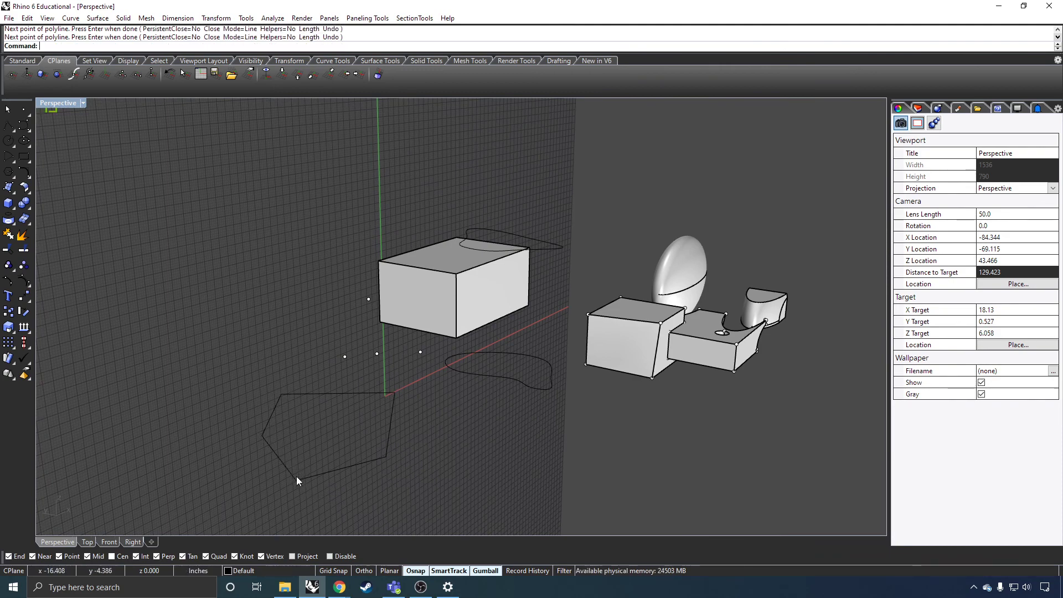
right_click(297, 477)
right_click_drag(401, 431, 226, 309)
key("Escape")
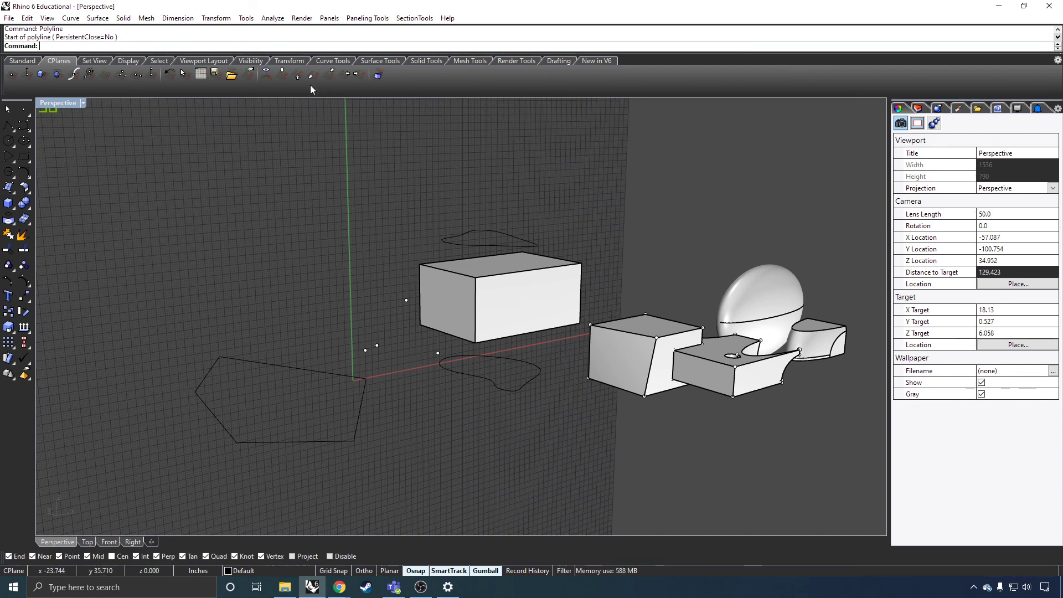
Switch the construction plane to World Right, then restore it to World Top
left_click(344, 76)
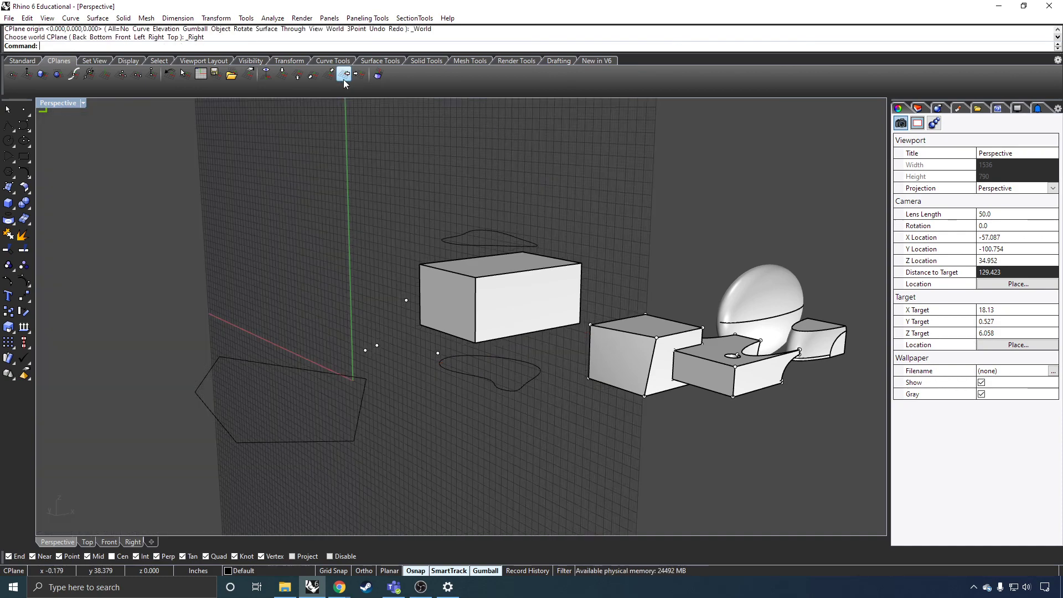
left_click(283, 78)
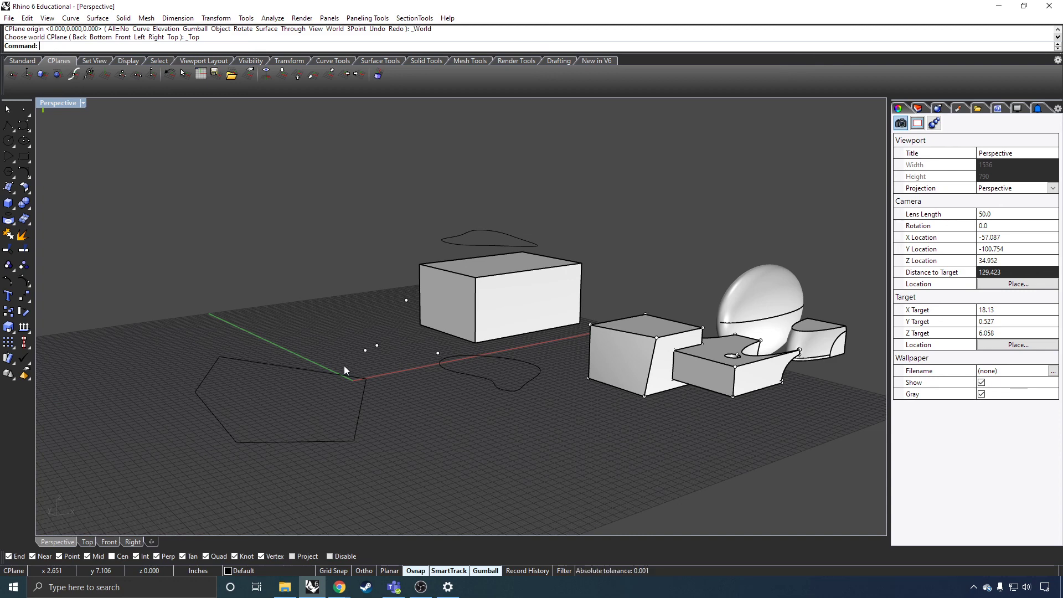
Select the small curved solid and the slanted-sided box one at a time, clearing the selection after each
left_click(815, 356)
left_click(740, 442)
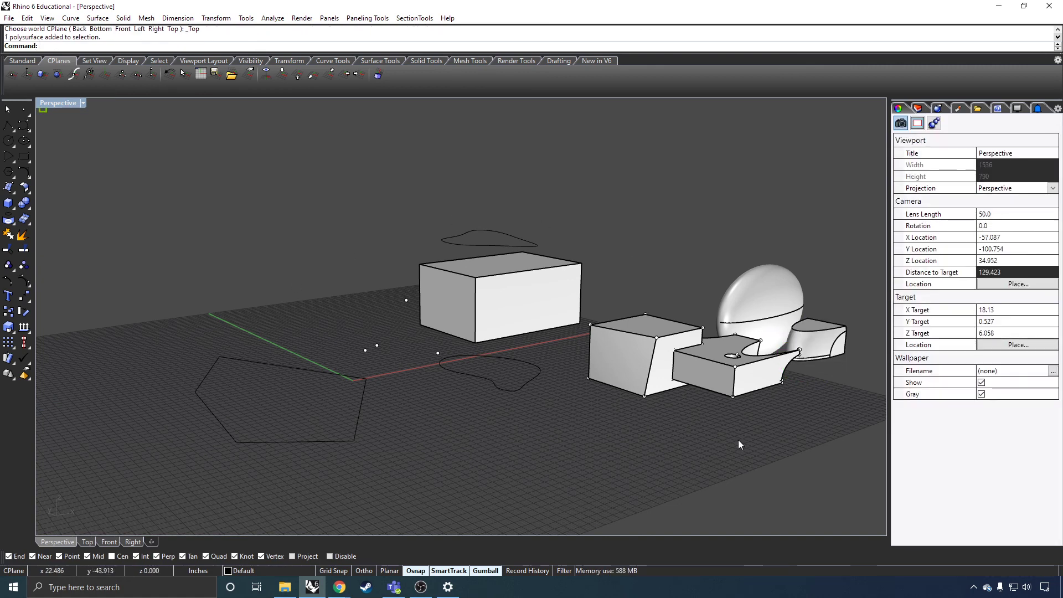
left_click(656, 364)
left_click(631, 433)
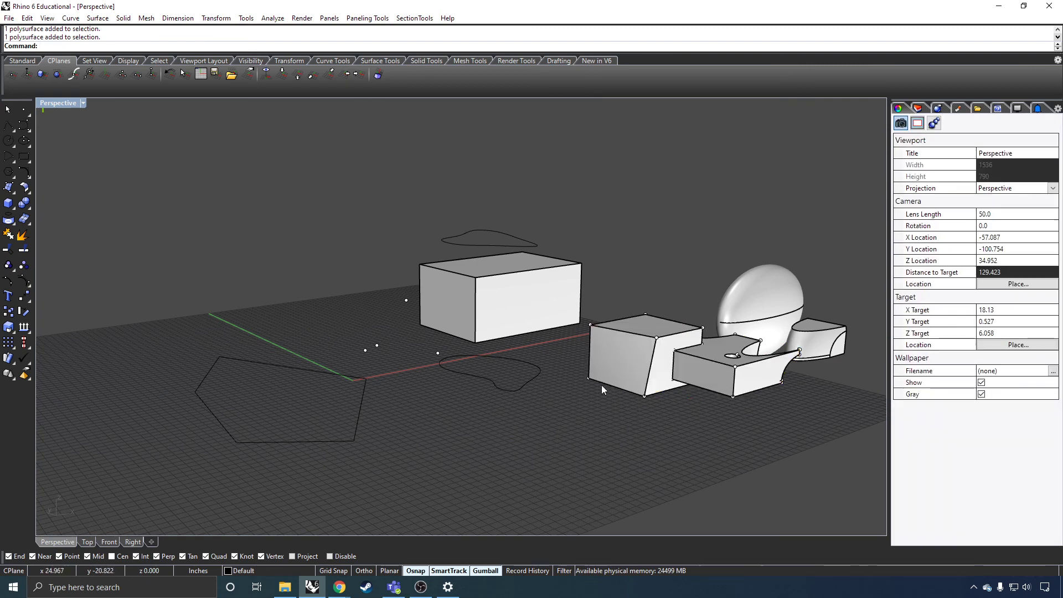